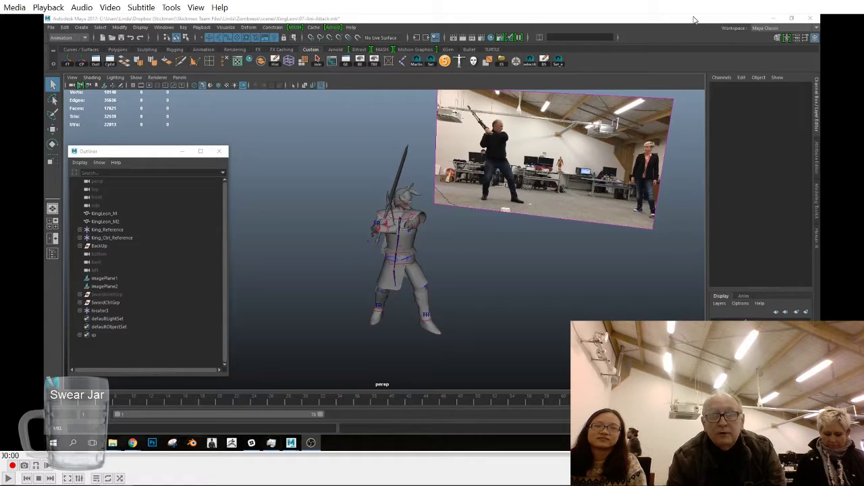
key(space)
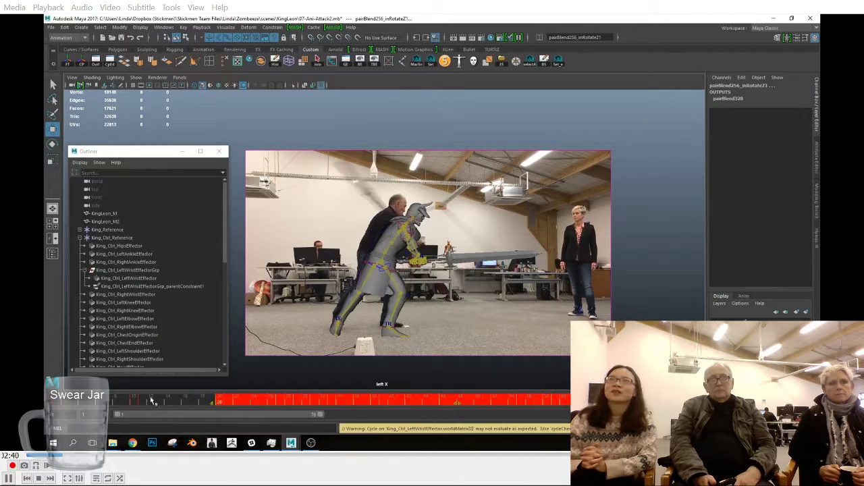
Step: Shift the rig's later keys further along the timeline to match the reference video, and delete a range of surplus keys
mouse_move(177, 403)
mouse_down()
mouse_move(270, 416)
mouse_move(242, 404)
mouse_move(563, 406)
mouse_up()
drag(248, 407, 564, 403)
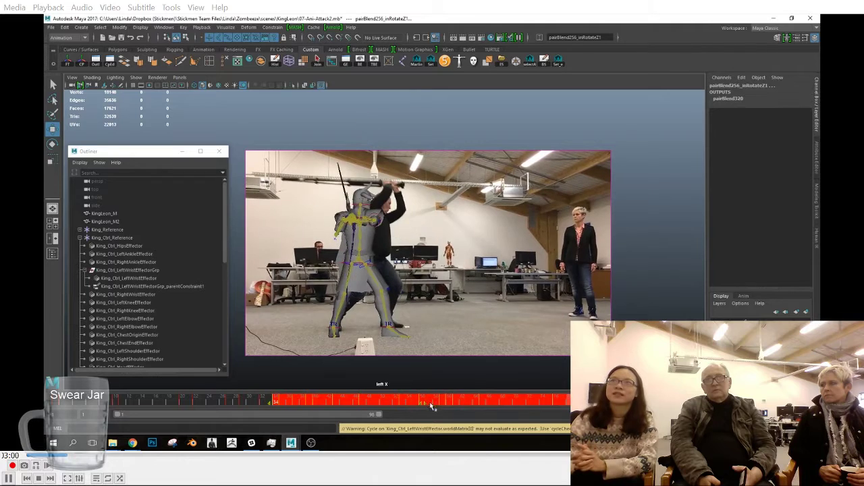
drag(247, 401, 410, 408)
right_click(369, 400)
click(388, 305)
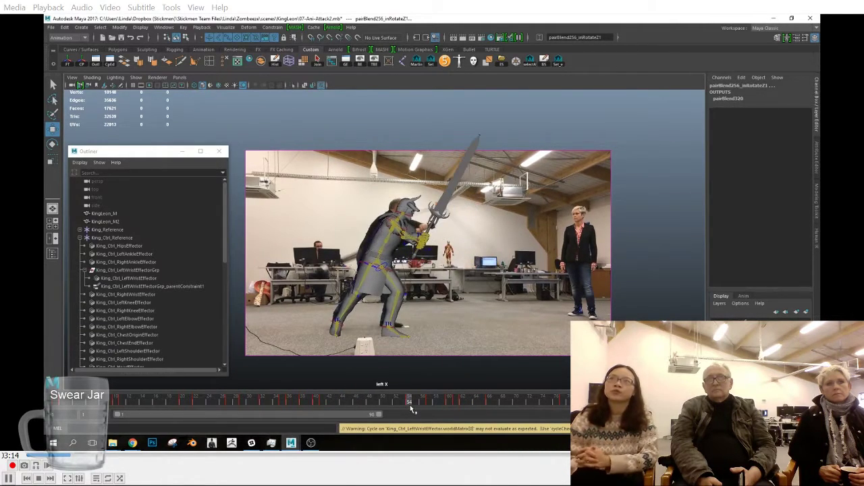
Step: Retime the keys after about frame 42 against the reference footage, deleting the unneeded key ranges
drag(330, 403, 585, 407)
right_click(408, 403)
click(432, 309)
drag(506, 405, 440, 407)
mouse_move(343, 403)
mouse_down()
mouse_move(336, 403)
mouse_move(500, 422)
mouse_move(480, 402)
mouse_move(442, 403)
mouse_move(505, 405)
mouse_up()
click(481, 403)
right_click(471, 403)
click(493, 308)
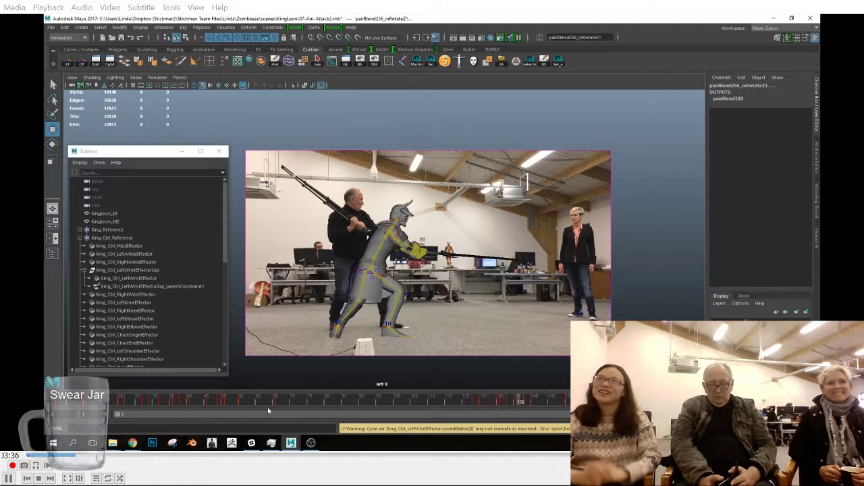
Step: Delete the rig's keys between about frames 48 and 70
click(232, 403)
mouse_move(232, 404)
mouse_down()
mouse_move(220, 403)
mouse_move(270, 403)
mouse_up()
right_click(274, 404)
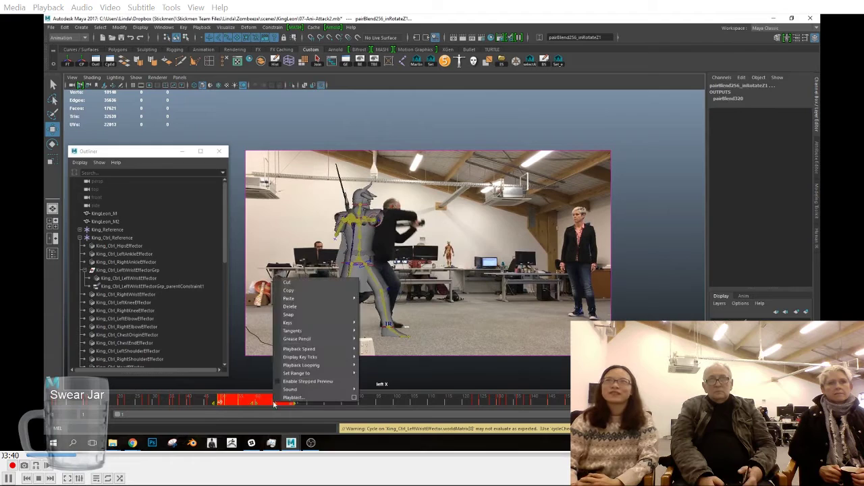
click(294, 309)
Step: Move the key block starting at frame 50, end the playback range at frame 142, and delete the surplus keys
click(213, 403)
drag(215, 403, 336, 410)
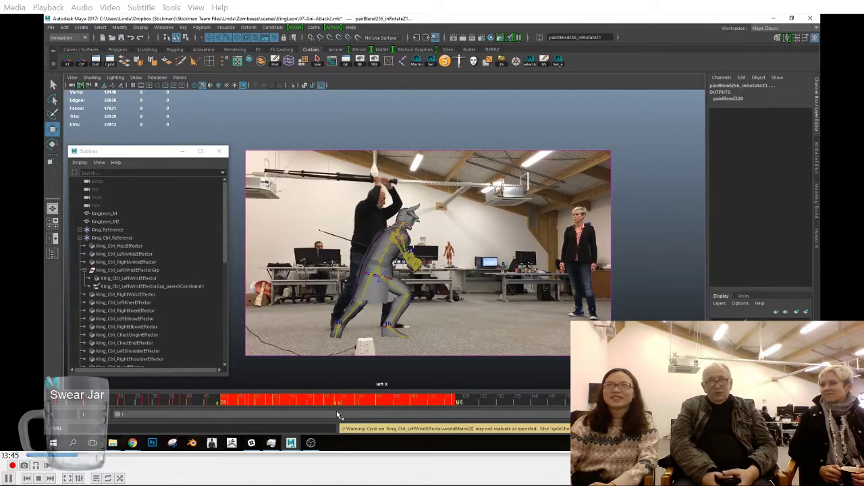
click(552, 405)
drag(623, 414, 495, 415)
mouse_move(268, 401)
mouse_down()
mouse_move(534, 403)
mouse_move(496, 406)
mouse_up()
drag(382, 404, 485, 406)
right_click(479, 405)
click(494, 308)
Step: Check the retimed animation up to frame 100 and save the scene
drag(431, 404, 513, 409)
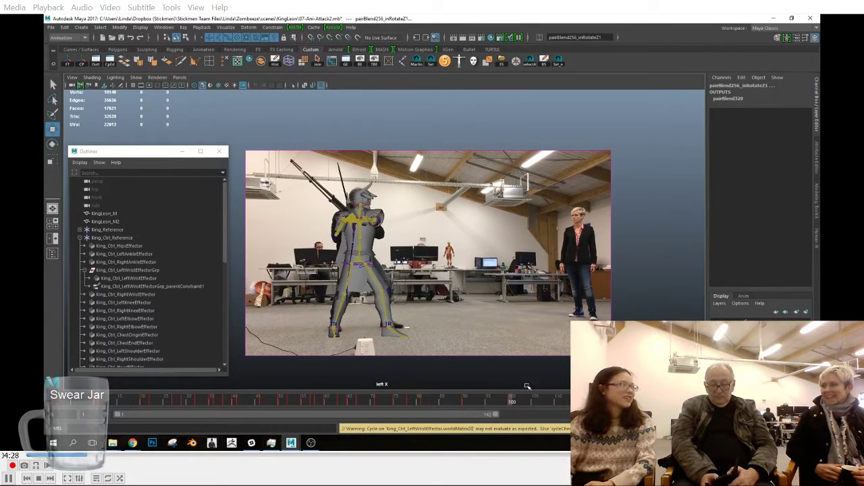
click(51, 27)
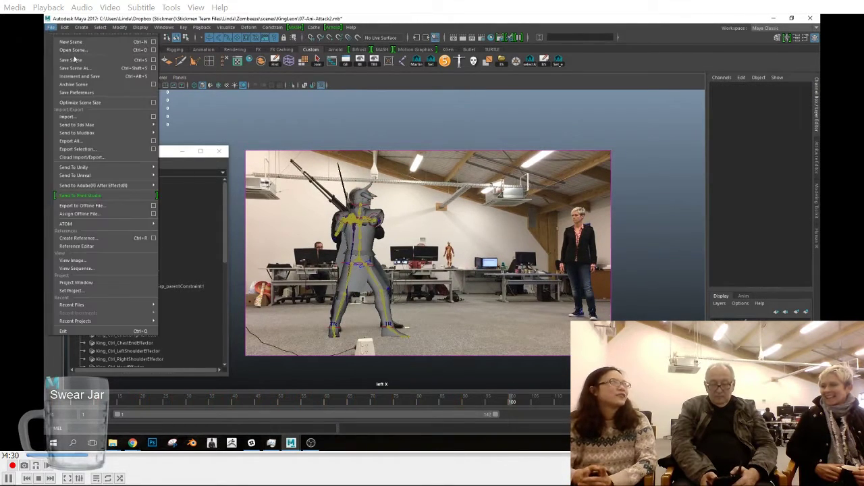
click(80, 60)
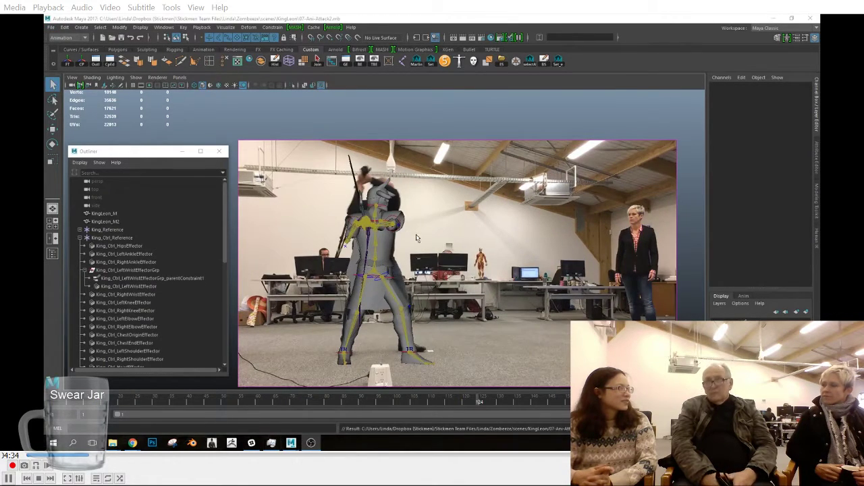
Step: At frame 12, move and rotate the hips effector so the body lines up with the reference actor
click(353, 280)
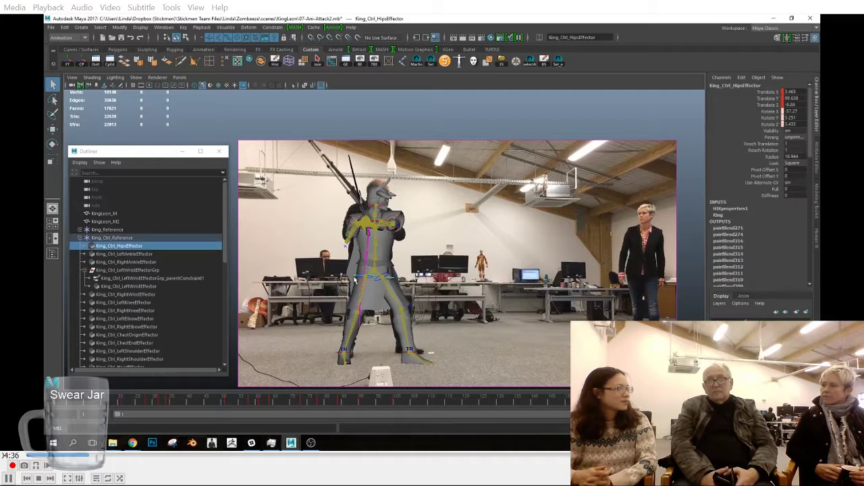
key(w)
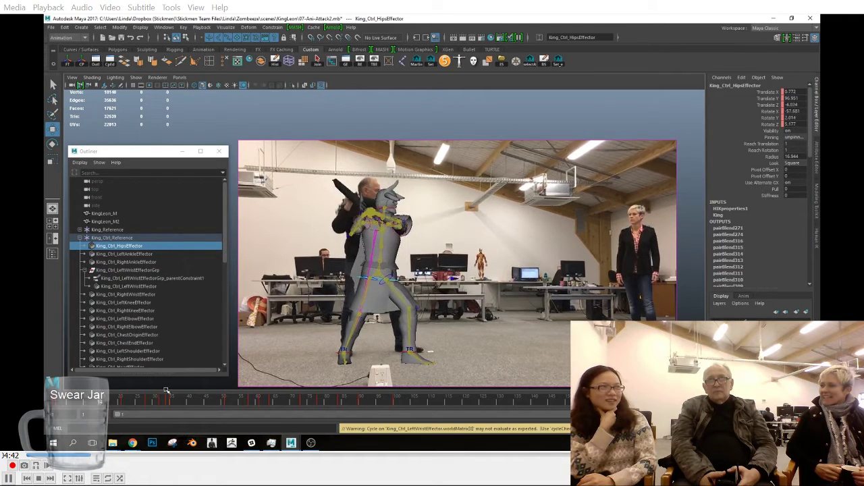
drag(378, 263, 373, 261)
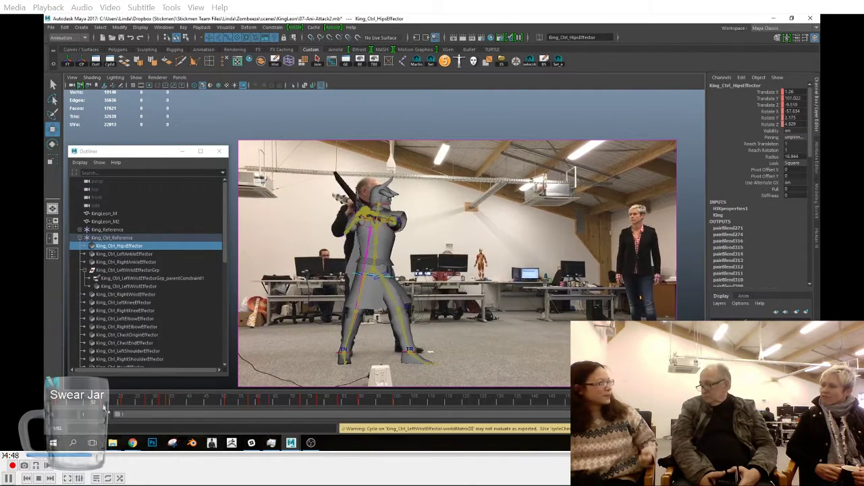
key(e)
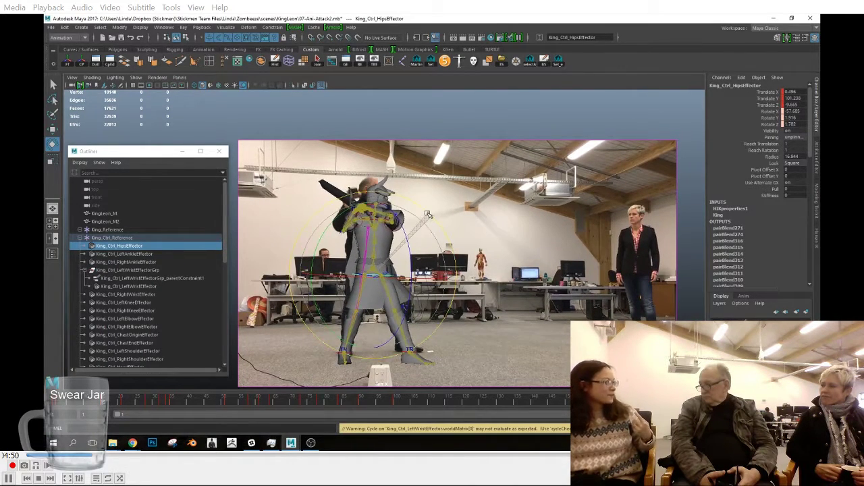
key(w)
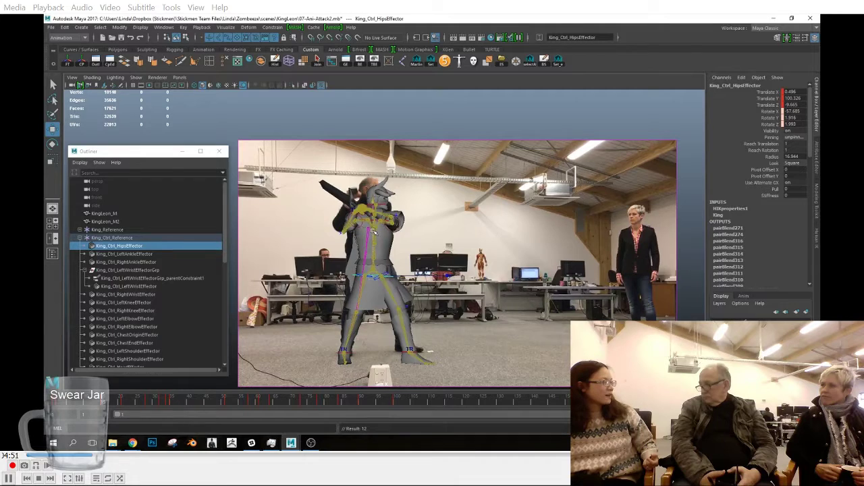
Step: Raise and key the right wrist effector at frame 12, and select all the control rig effectors
click(352, 200)
key(s)
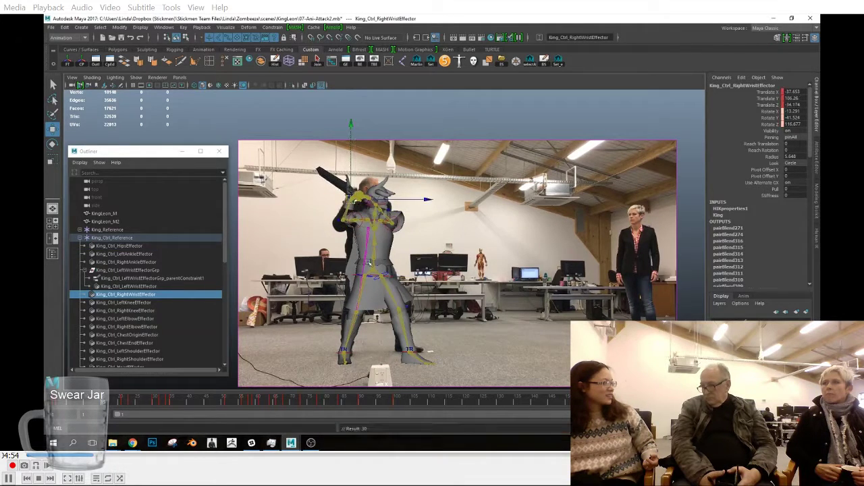
drag(66, 404, 105, 398)
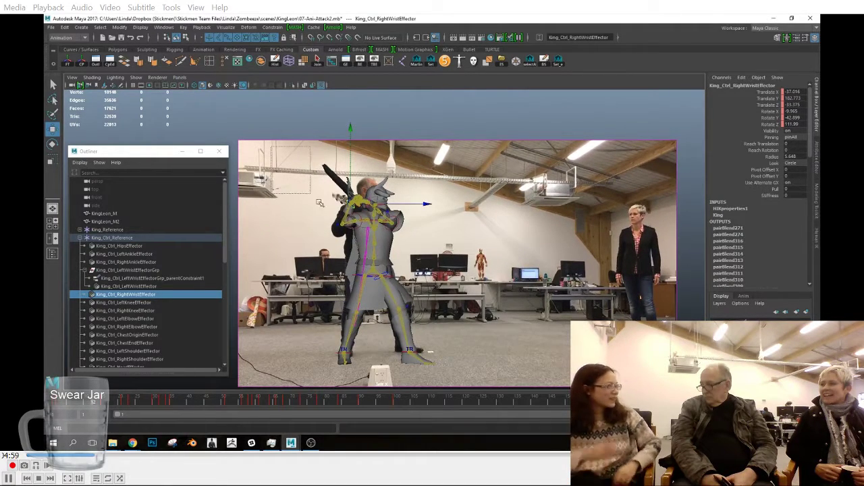
click(530, 61)
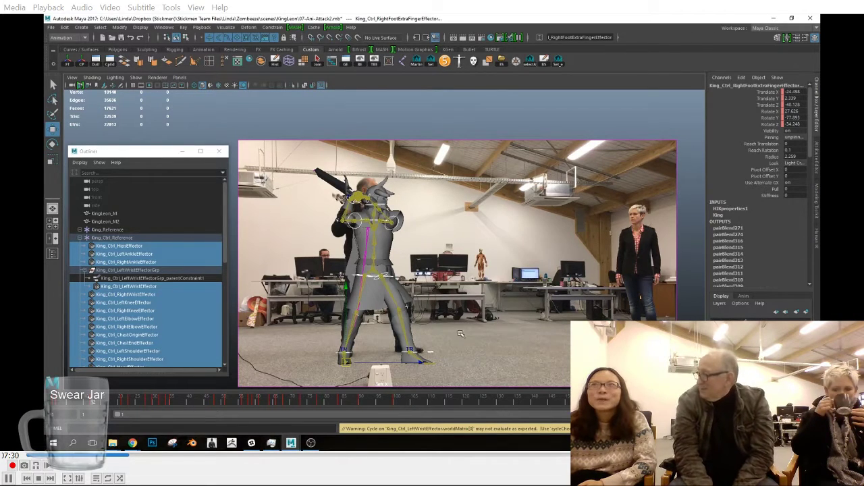
Step: Fine-tune the right wrist effector's position slightly upward at frame 12 and key it
click(345, 197)
alt+middle_drag(406, 234, 427, 250)
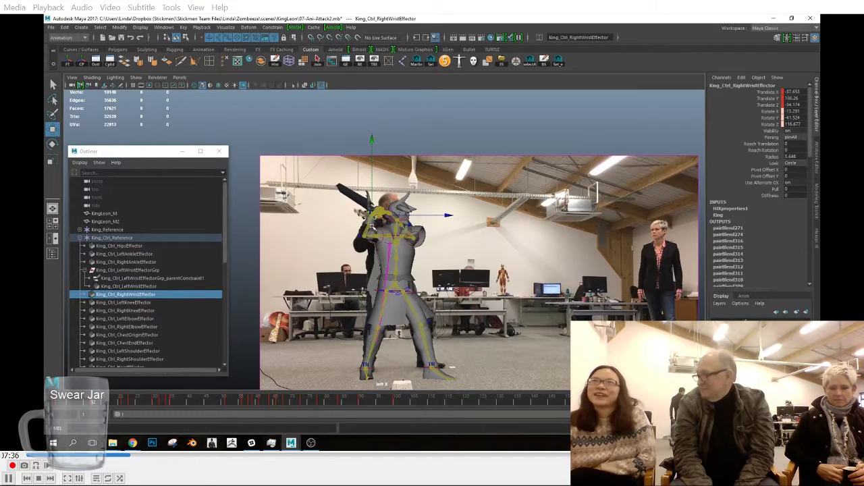
drag(373, 215, 372, 212)
key(s)
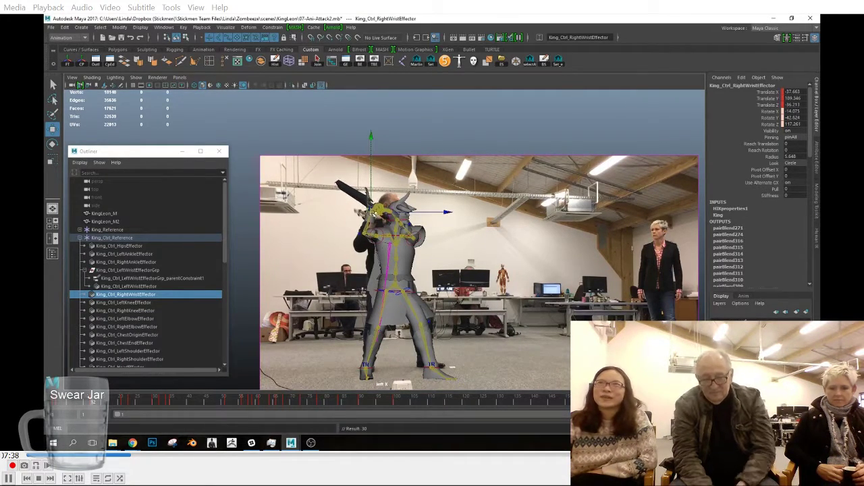
Step: Shift the rig's key near frame 21 to frame 20, and move the hips effector back onto the reference actor
drag(63, 403, 123, 405)
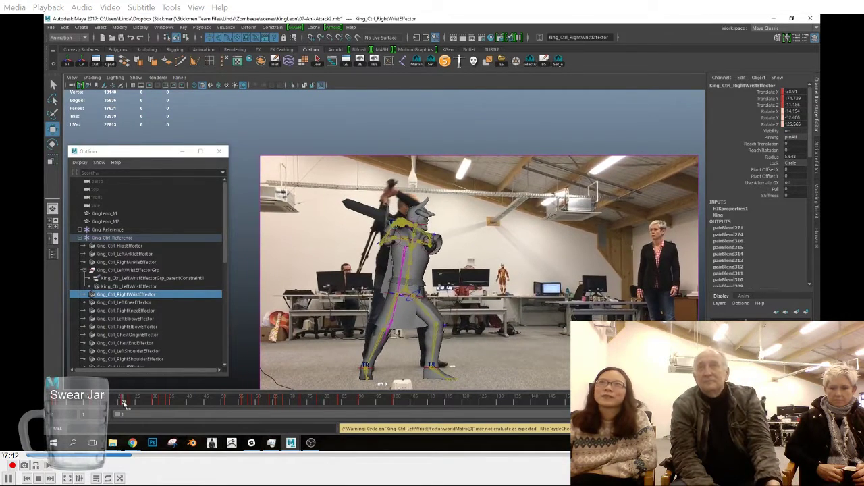
click(351, 211)
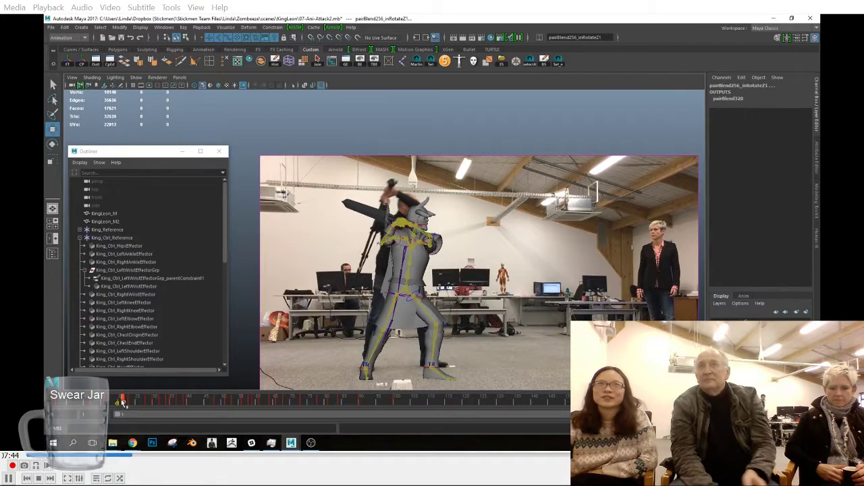
drag(139, 402, 121, 404)
click(397, 296)
drag(454, 290, 399, 273)
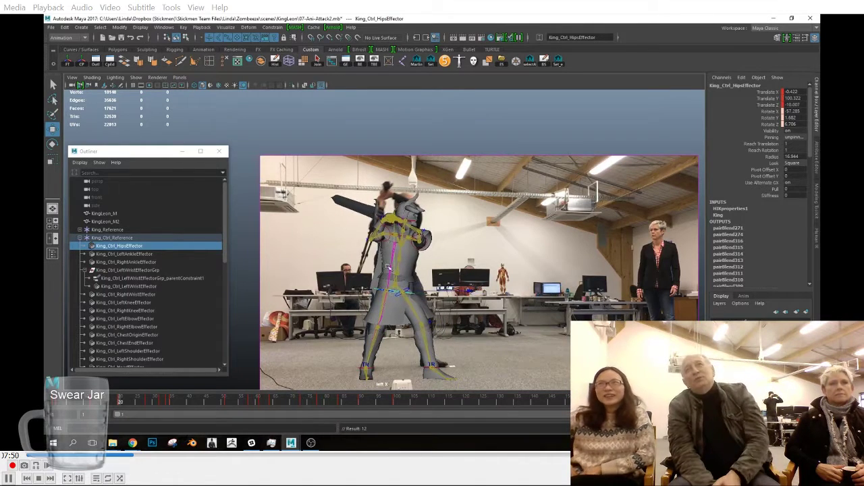
Step: Rotate the right wrist effector at frame 12 to reorient the sword, and key it
scroll(373, 249, up, 1)
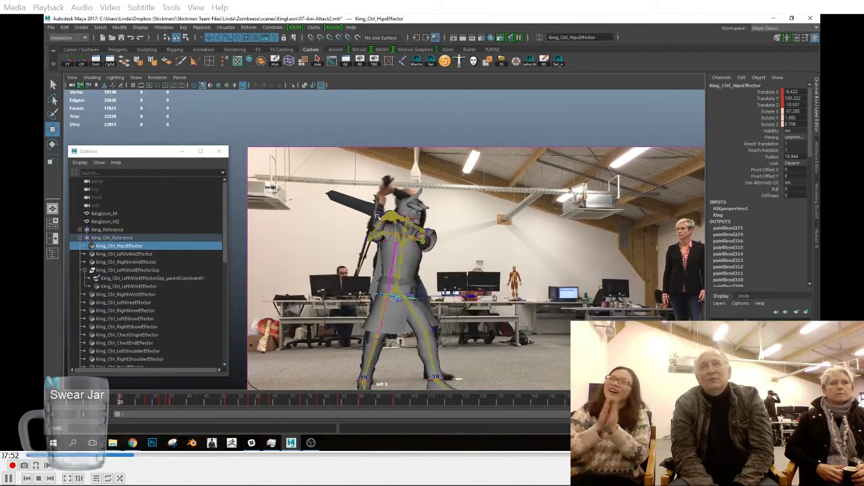
click(377, 215)
mouse_move(95, 405)
mouse_down()
mouse_move(69, 404)
mouse_move(93, 405)
mouse_up()
key(e)
drag(370, 228, 394, 211)
key(s)
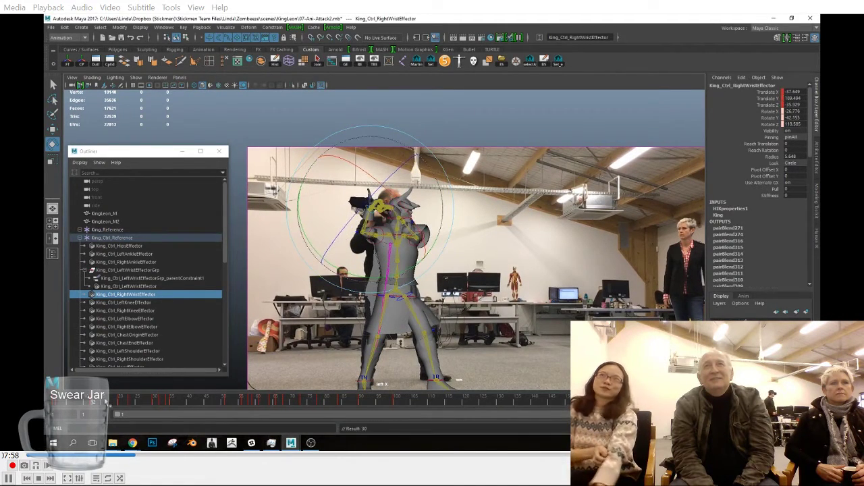
Step: At frame 20, raise and key the right wrist effector and rotate the sword down behind the character
drag(97, 403, 121, 402)
key(w)
drag(382, 217, 390, 192)
key(s)
key(e)
drag(407, 152, 443, 201)
Step: Reposition the right wrist effector at frame 20 from the front view to bring the raised hands into place
key(space)
drag(449, 234, 451, 269)
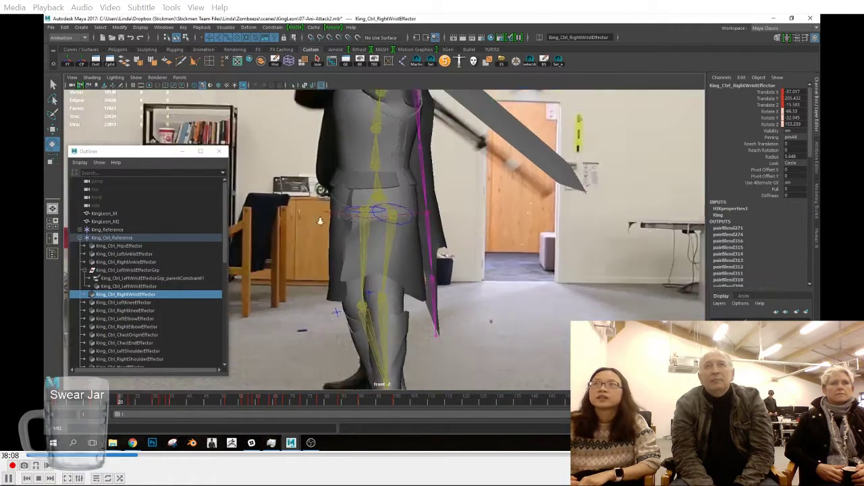
alt+middle_drag(320, 218, 371, 290)
scroll(371, 290, down, 5)
scroll(372, 230, up, 2)
key(w)
drag(371, 135, 380, 155)
Step: Adjust and key the right wrist effector at frame 20 from the side view, and set a key at frame 12
key(space)
drag(442, 232, 481, 238)
click(529, 258)
key(r)
drag(488, 282, 484, 293)
key(w)
click(384, 202)
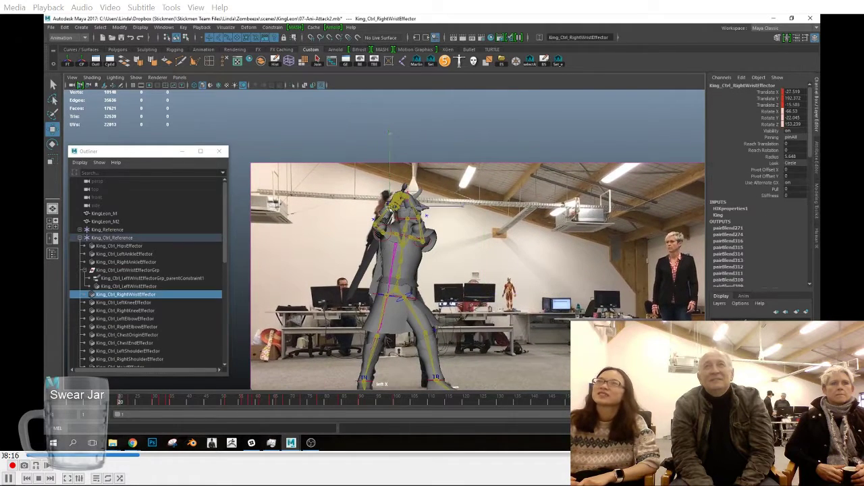
drag(390, 208, 377, 228)
key(s)
click(93, 400)
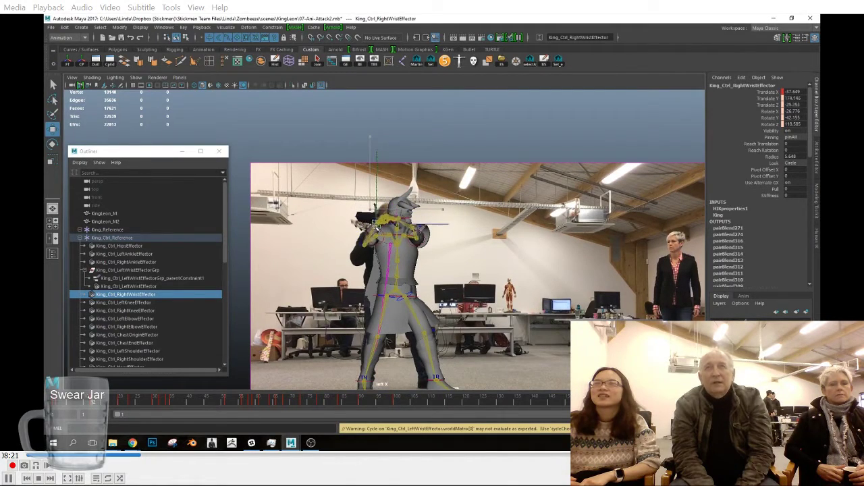
key(s)
Step: Rotate and move the hips effector at frame 20 to match the reference stance
drag(59, 405, 120, 405)
click(405, 289)
key(e)
drag(453, 228, 448, 222)
key(w)
drag(424, 286, 425, 286)
Step: Compare frames 25 to 28 with the reference footage and adjust the hip controls at frame 28
drag(122, 404, 137, 404)
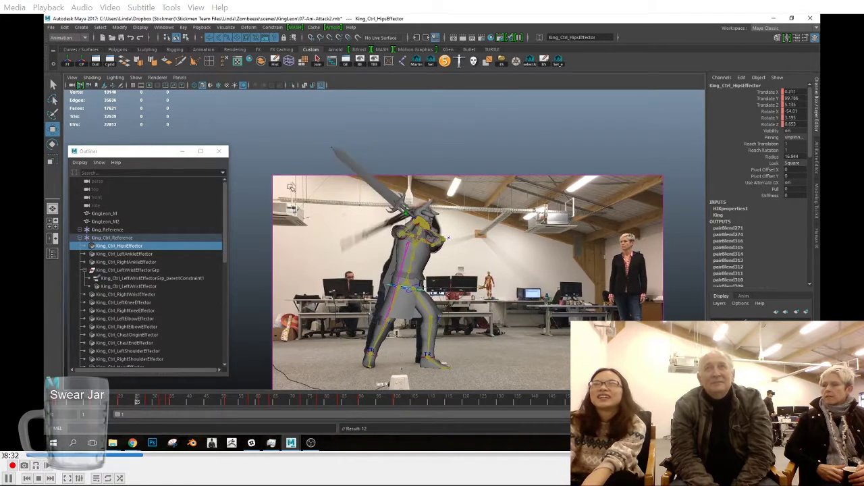
drag(284, 199, 466, 358)
drag(125, 406, 149, 404)
click(385, 293)
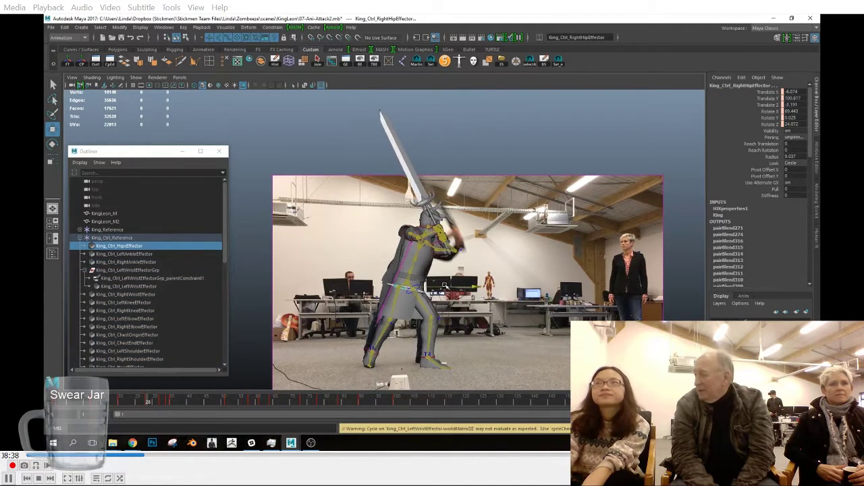
click(448, 288)
key(ctrl+z)
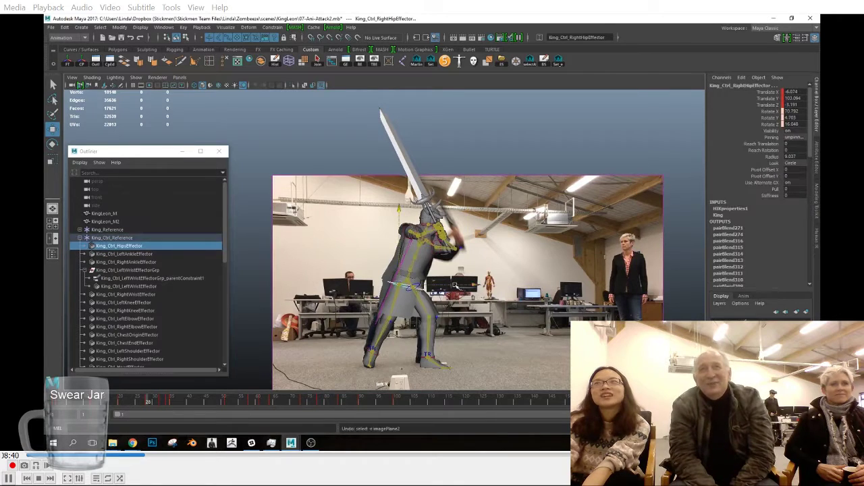
Step: Adjust the upper-body pose at frame 28 using the chest-end and right elbow effectors
scroll(452, 226, up, 3)
alt+middle_drag(451, 226, 409, 208)
click(411, 207)
drag(414, 207, 406, 228)
click(425, 209)
scroll(432, 212, down, 2)
click(365, 278)
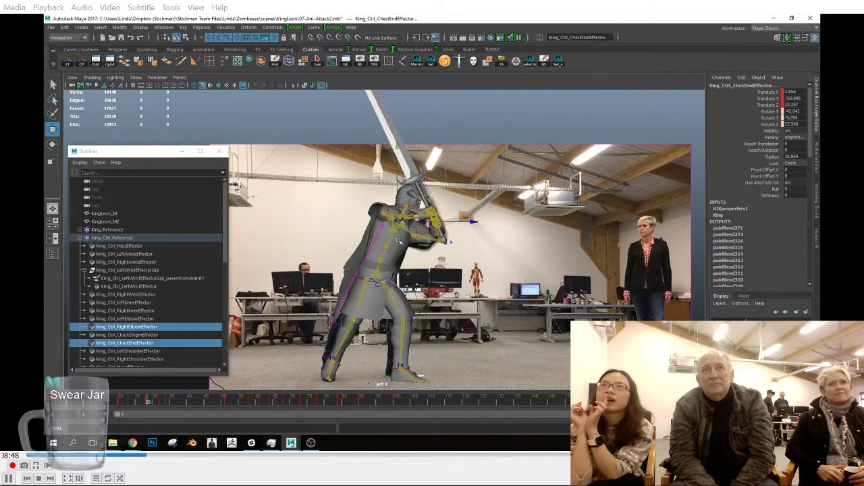
Step: Delete the key at frame 23 for the selected chest-end and right elbow effectors, and show the HumanIK controls
click(131, 403)
right_click(135, 405)
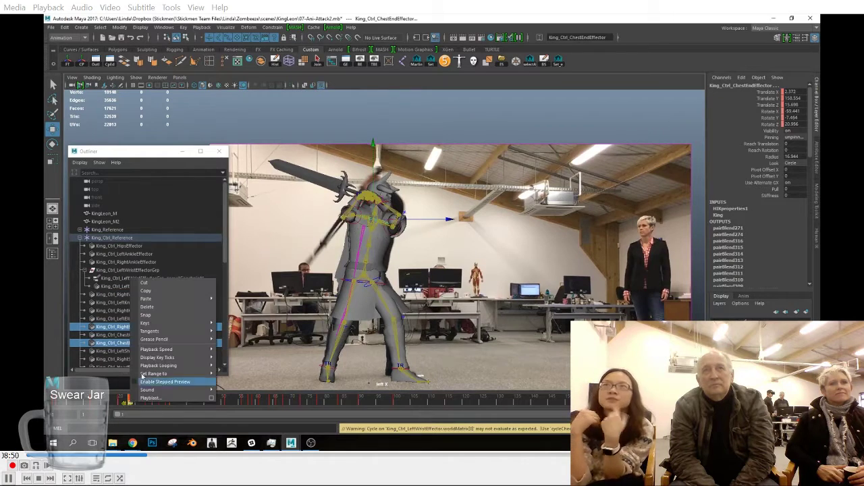
click(153, 308)
click(817, 239)
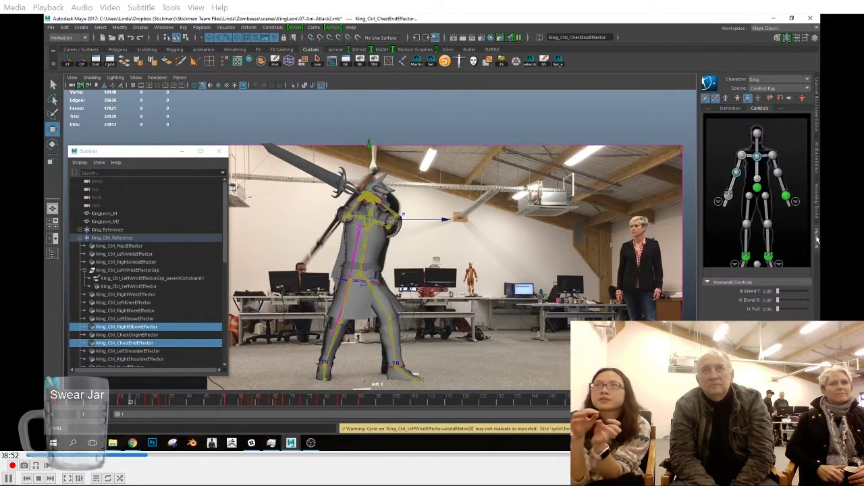
Step: At frame 25, rotate the right wrist effector to swing the sword behind the body, and key it
scroll(358, 196, up, 2)
click(350, 186)
mouse_move(133, 403)
mouse_down()
mouse_move(119, 405)
mouse_move(148, 405)
mouse_move(137, 405)
mouse_up()
key(e)
drag(449, 118, 467, 196)
key(s)
Step: Move, key and further rotate the right wrist effector at frame 25 from another view, and return to the side view
key(space)
drag(482, 244, 492, 259)
key(w)
drag(388, 160, 401, 162)
key(s)
key(e)
alt+right_drag(458, 233, 429, 243)
key(space)
drag(440, 249, 414, 238)
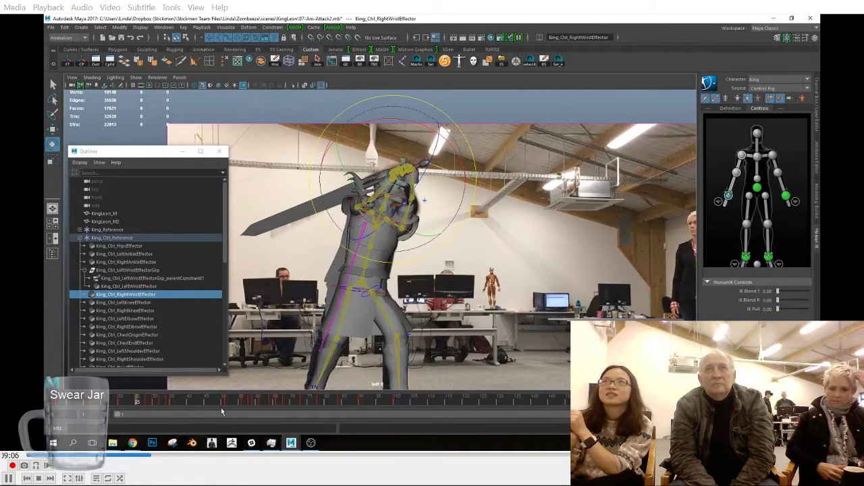
Step: At frame 32, move the hips effector to match the reference actor and key it
drag(140, 405, 155, 405)
alt+right_drag(403, 308, 377, 304)
alt+middle_drag(377, 304, 376, 269)
click(354, 243)
drag(158, 403, 162, 406)
key(w)
drag(420, 251, 404, 247)
key(s)
Step: Move the chest-end effector slightly forward at frame 32 and key it
click(390, 181)
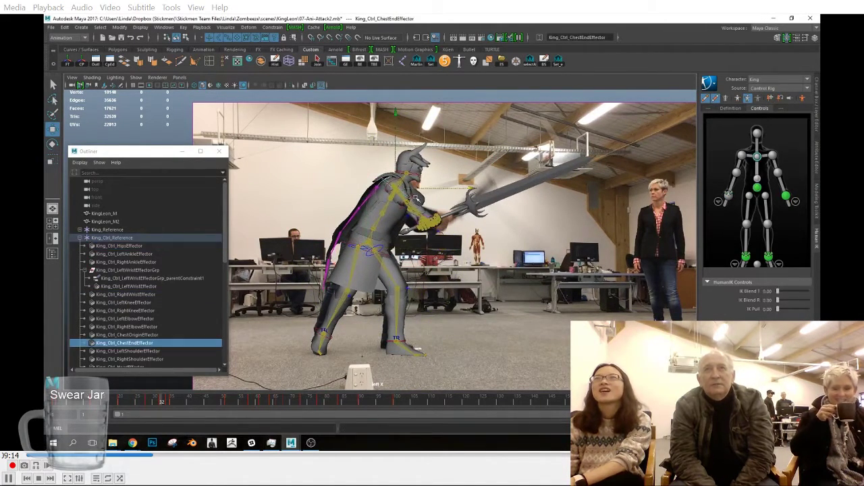
drag(434, 188, 440, 189)
key(s)
Step: Delete the key near frame 34 from all the control rig effectors
drag(166, 404, 170, 404)
right_click(168, 403)
click(190, 313)
click(358, 245)
right_click(171, 399)
click(198, 303)
drag(172, 404, 168, 407)
click(530, 63)
drag(293, 162, 463, 383)
right_click(169, 403)
click(206, 314)
Step: At frame 36, adjust the torso pose to match the reference actor's lunge and key it
drag(161, 405, 175, 407)
click(404, 254)
middle_drag(417, 254, 410, 249)
key(s)
drag(167, 399, 174, 401)
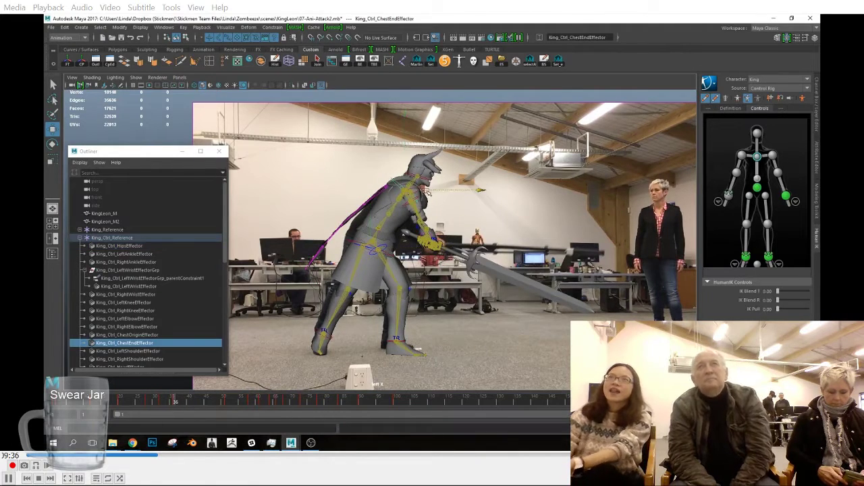
Step: At frame 36, reposition the right wrist effector so the hands and sword match the reference actor's, and key it
click(444, 249)
click(416, 291)
alt+drag(416, 291, 453, 285)
click(452, 284)
key(space)
key(space)
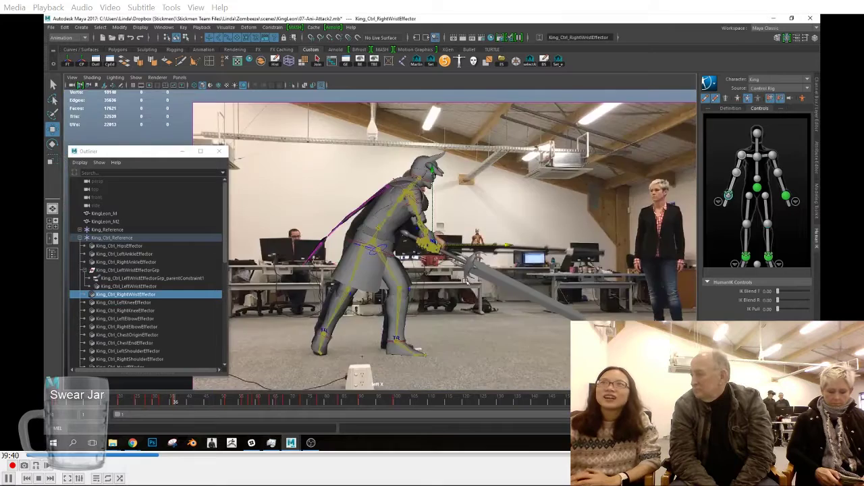
alt+middle_drag(487, 290, 466, 292)
drag(506, 219, 501, 180)
key(s)
key(w)
Step: At frame 42, move the hips effector forward onto the reference actor and lean the torso into the lunge
drag(154, 403, 206, 403)
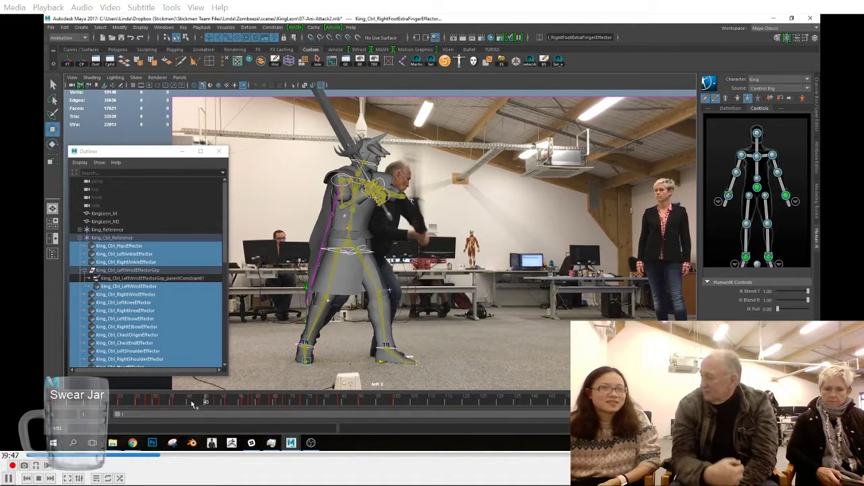
mouse_move(183, 404)
mouse_down()
mouse_move(231, 409)
mouse_move(196, 407)
mouse_up()
click(392, 251)
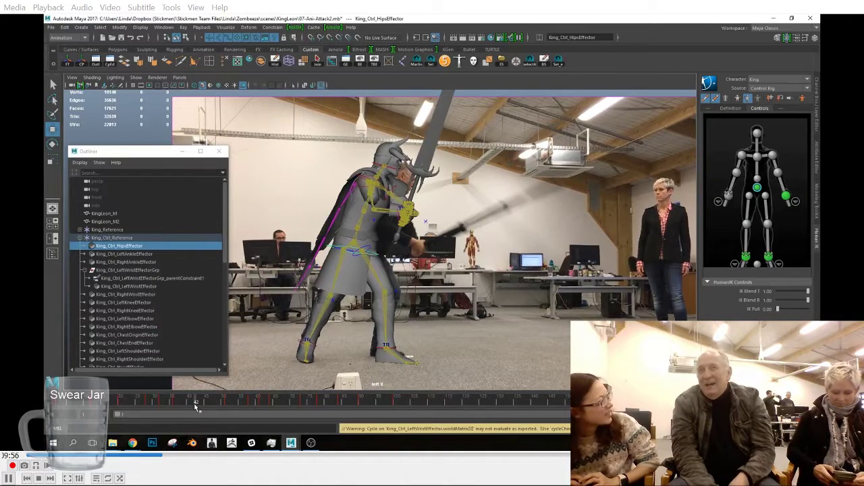
drag(428, 252, 437, 253)
drag(373, 181, 412, 199)
click(382, 177)
click(376, 179)
click(347, 259)
key(e)
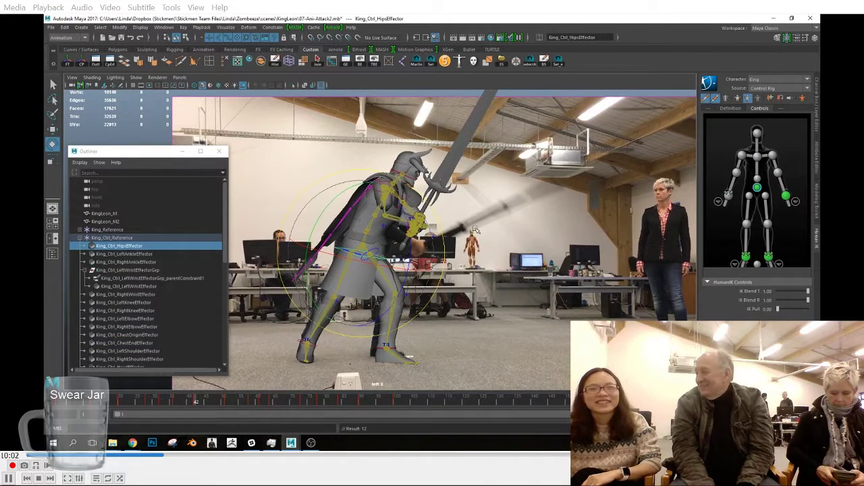
Step: At frame 42, nudge the upper body and right wrist to the actor's hands, rotate the sword downward, and key them
click(416, 237)
key(w)
click(413, 232)
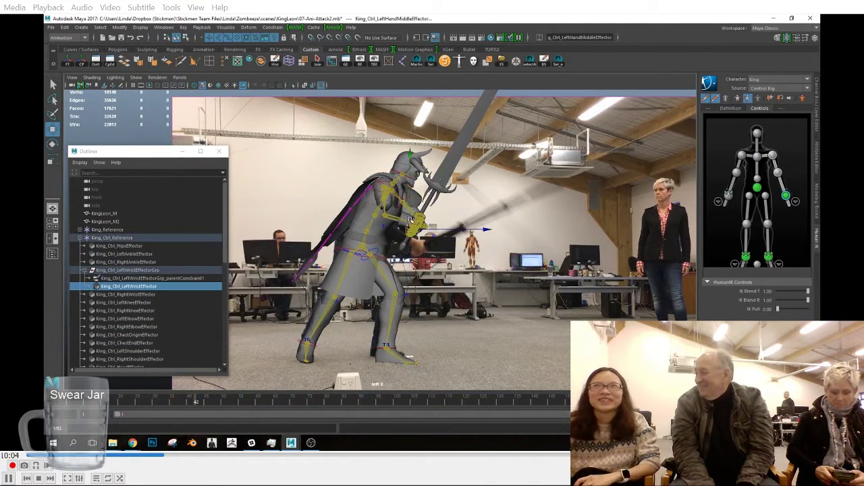
click(418, 235)
drag(422, 234, 421, 237)
click(389, 182)
drag(389, 183, 396, 185)
click(420, 241)
key(s)
drag(476, 176, 517, 232)
key(s)
Step: In the front view at frame 42, rotate and move the right wrist effector to follow the reference sword's angle, and key it
key(space)
drag(524, 237, 526, 253)
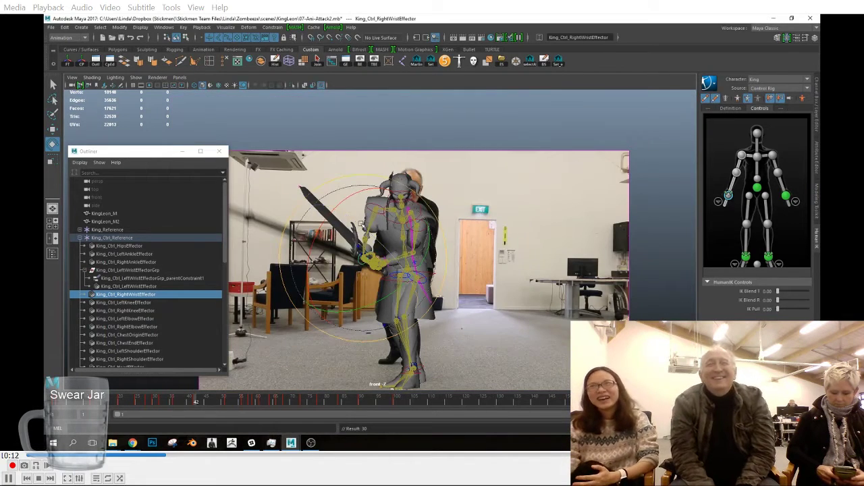
drag(361, 223, 446, 244)
alt+middle_drag(356, 259, 426, 254)
drag(360, 214, 352, 238)
key(s)
drag(438, 256, 447, 259)
key(s)
Step: At frame 42, shift the chest and hips sideways, rotate the hips to match the actor from the front, and key them
click(491, 207)
drag(492, 205, 498, 205)
key(s)
click(499, 271)
drag(515, 272, 518, 272)
key(s)
key(e)
drag(544, 216, 547, 224)
key(s)
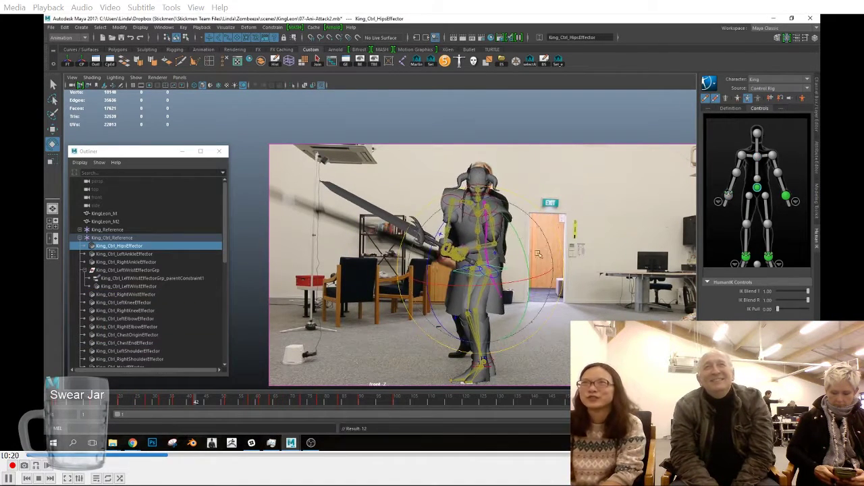
Step: Fine-tune the right wrist effector's rotation at frame 42 to realign the sword and key it
click(448, 252)
drag(364, 236, 366, 230)
key(s)
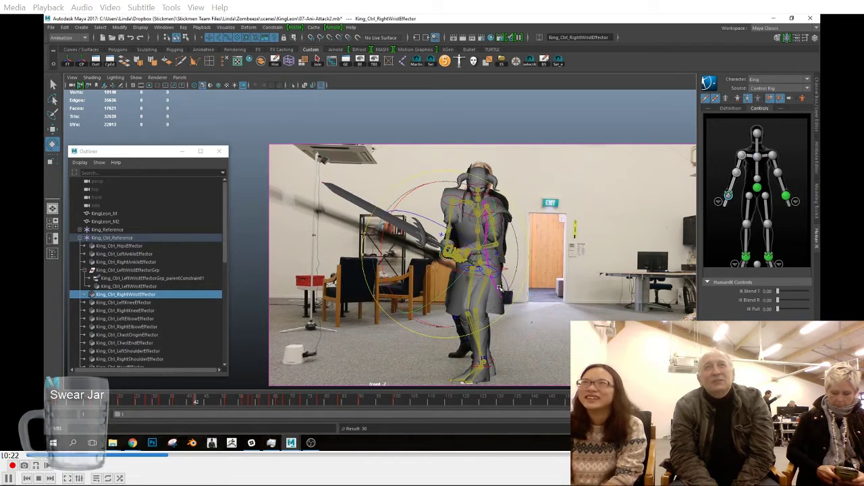
Step: At frame 36, rotate the right wrist effector in the front view and key it
click(174, 402)
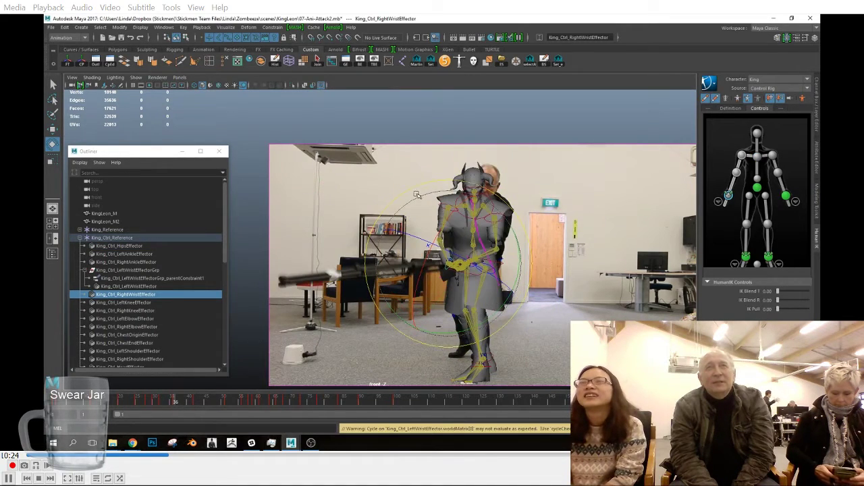
drag(404, 195, 414, 189)
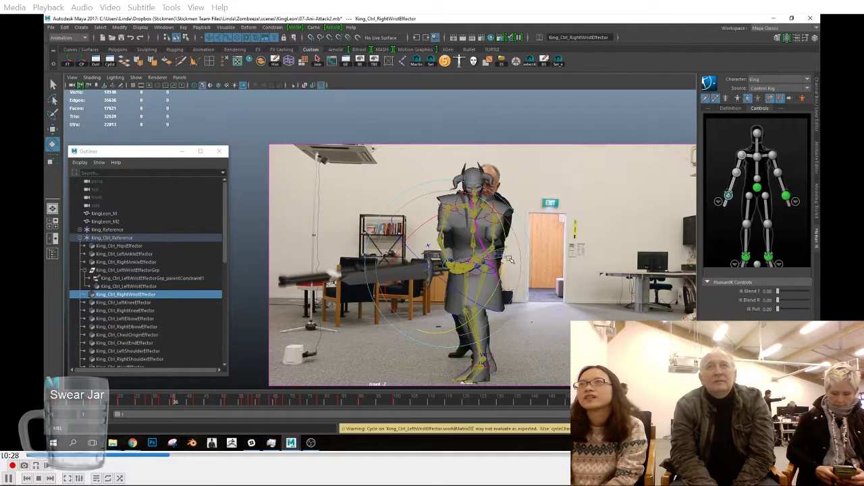
key(s)
Step: At frame 32, adjust the right wrist effector so the sword follows the reference from the front, and key it
drag(167, 402, 162, 404)
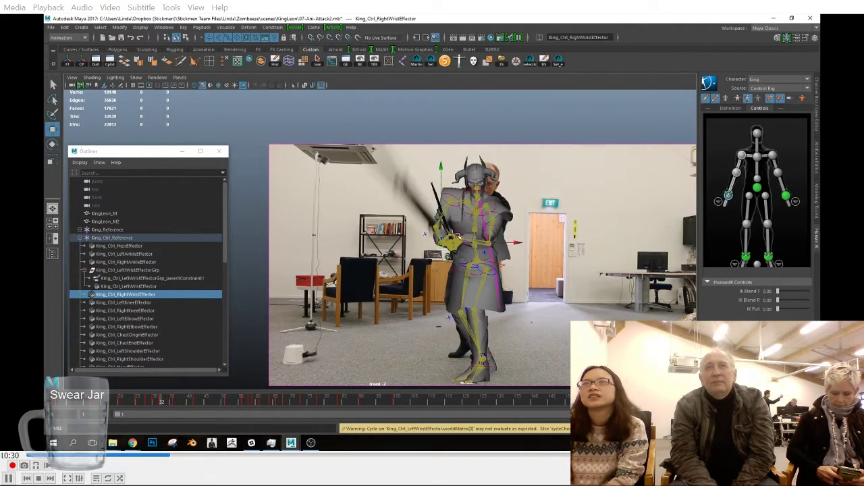
drag(444, 234, 438, 228)
key(w)
key(e)
key(s)
Step: Around frame 28, adjust the right wrist effector in the front view and key it
drag(207, 405, 155, 404)
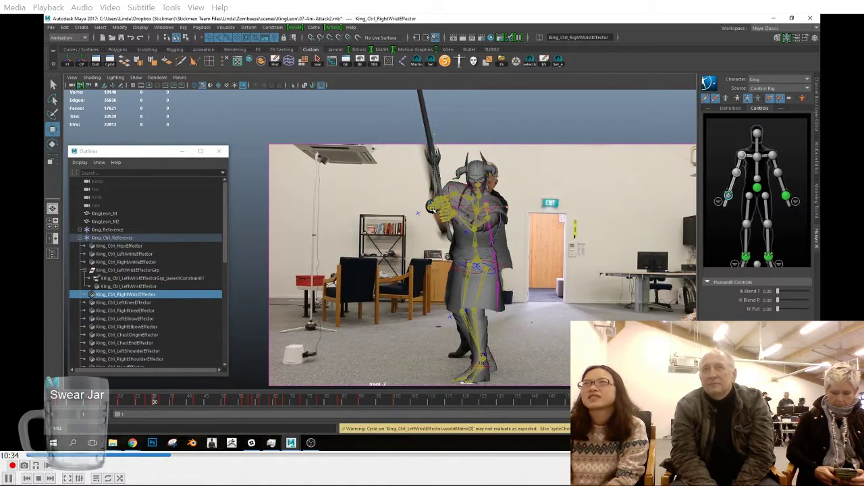
click(148, 401)
drag(451, 227, 441, 234)
key(s)
click(137, 403)
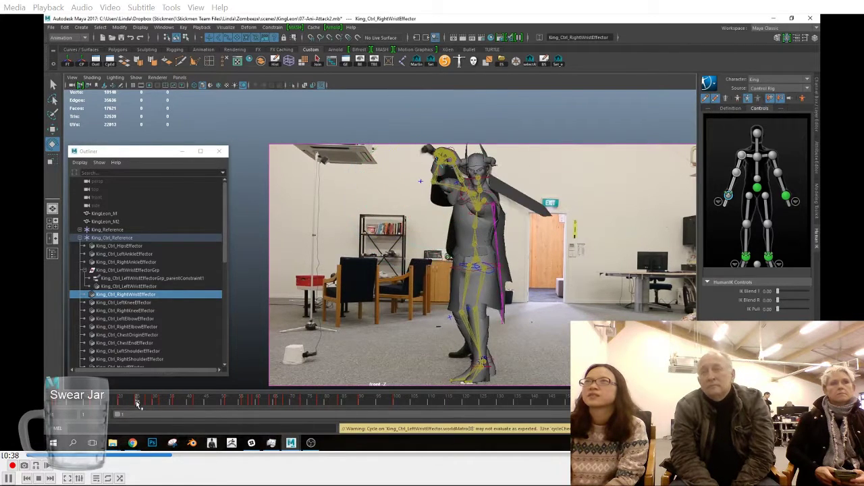
Step: At frame 36, shift the hips effector sideways and rotate it to match the reference actor from the front
mouse_move(145, 403)
mouse_down()
mouse_move(207, 406)
mouse_move(175, 408)
mouse_up()
click(477, 261)
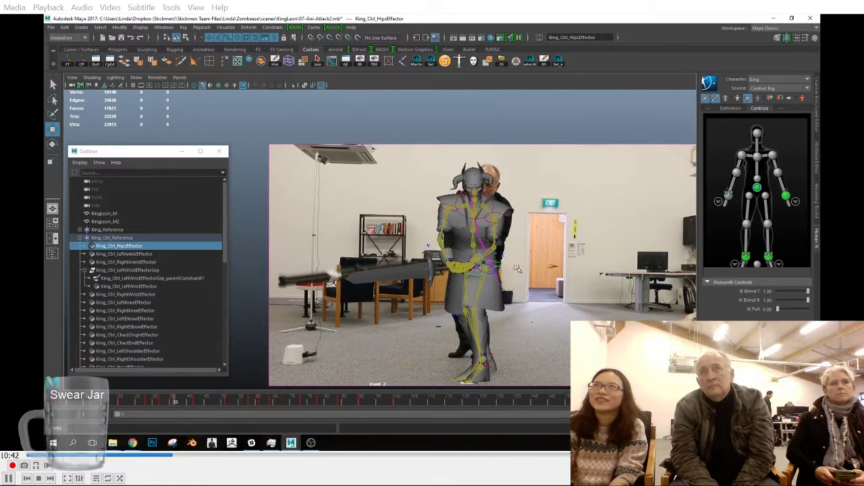
key(e)
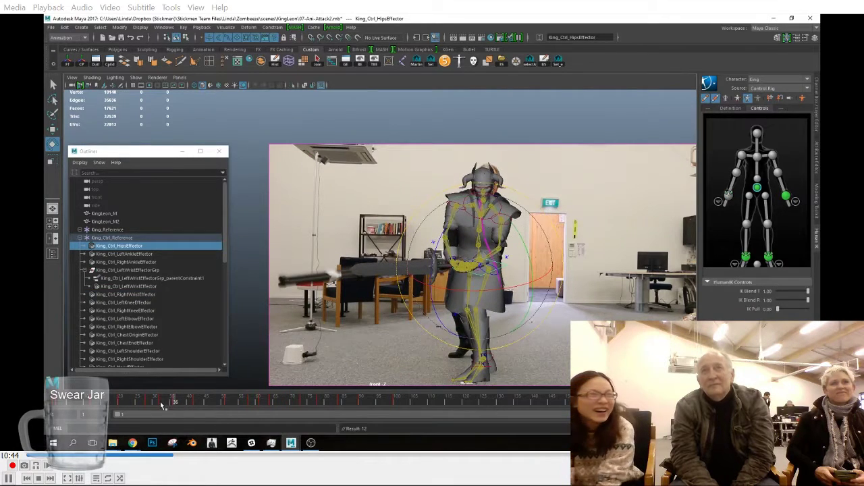
Step: At frame 32, move the hips effector sideways, rotate it to match the actor from the front, and key it
click(162, 404)
drag(554, 232, 554, 234)
key(s)
key(w)
drag(514, 264, 518, 264)
key(e)
drag(545, 218, 544, 226)
key(s)
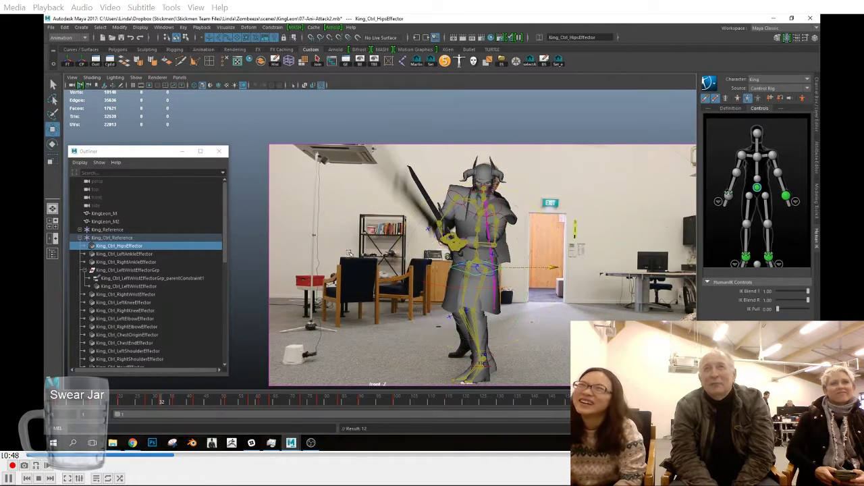
Step: Readjust the sword-arm pose at frame 32 in the front view and key it
key(w)
click(469, 234)
drag(470, 223, 440, 239)
key(w)
key(s)
Step: Return to frame 42 and nudge the right wrist effector onto the reference actor's hands in the side view
click(156, 405)
mouse_move(156, 404)
mouse_down()
mouse_move(236, 409)
mouse_move(195, 407)
mouse_up()
click(451, 232)
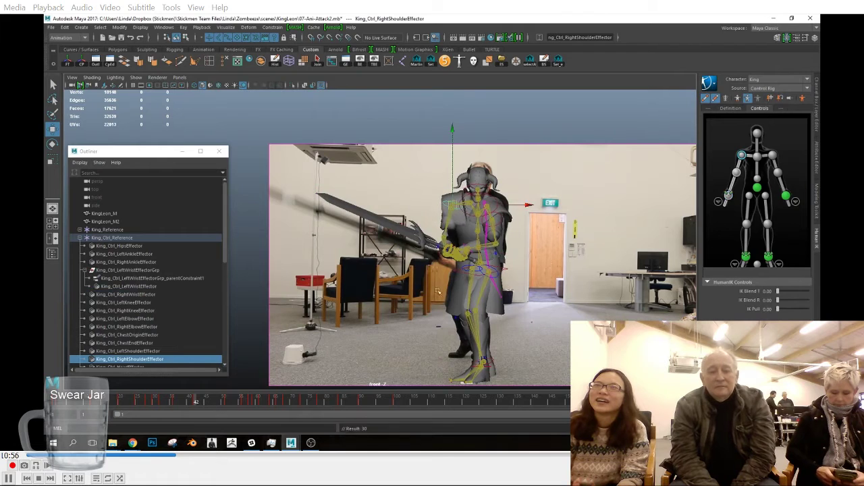
click(446, 262)
key(space)
drag(458, 280, 430, 280)
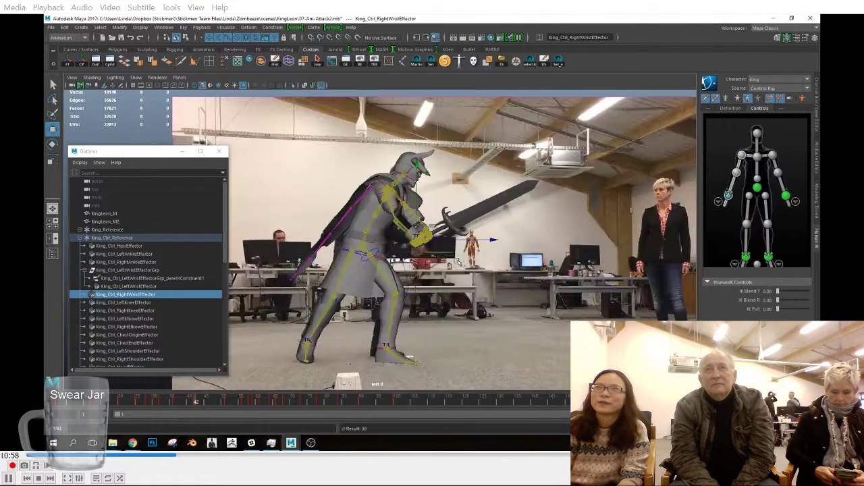
drag(420, 240, 416, 242)
Step: Around frame 51, move and rotate the hips effector forward to match the reference actor, and adjust the rear leg
drag(217, 403, 226, 403)
click(316, 252)
drag(339, 253, 360, 263)
key(e)
drag(413, 201, 433, 222)
key(w)
drag(361, 263, 366, 262)
drag(200, 407, 226, 405)
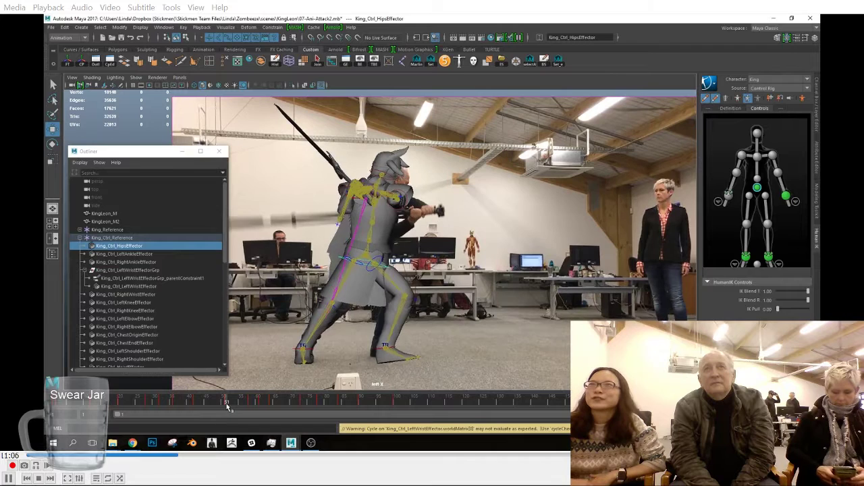
click(297, 346)
drag(174, 404, 227, 403)
drag(368, 309, 378, 346)
Step: At frame 58, move the hips effector forward and rotate it to match the reference actor's deeper stance
drag(228, 404, 253, 405)
click(349, 260)
key(w)
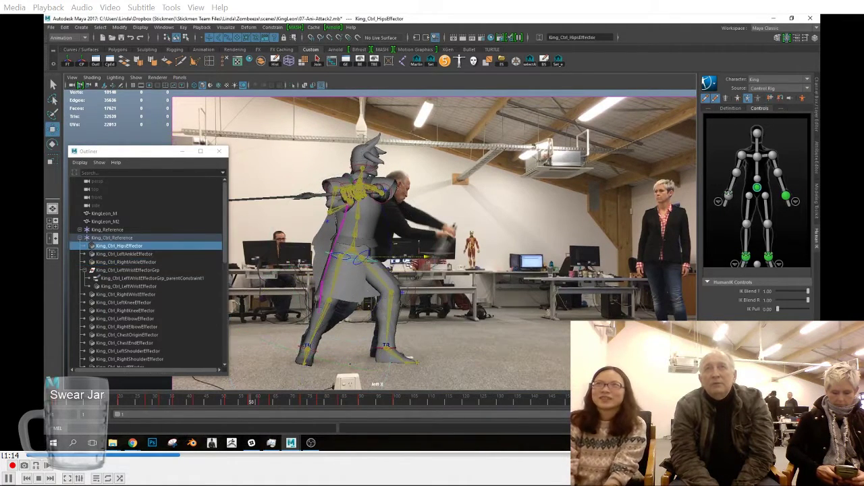
drag(415, 262, 430, 262)
drag(371, 196, 372, 205)
key(e)
drag(369, 267, 417, 259)
Step: At frame 47, rotate the right wrist effector so the raised sword matches the reference
drag(260, 404, 212, 403)
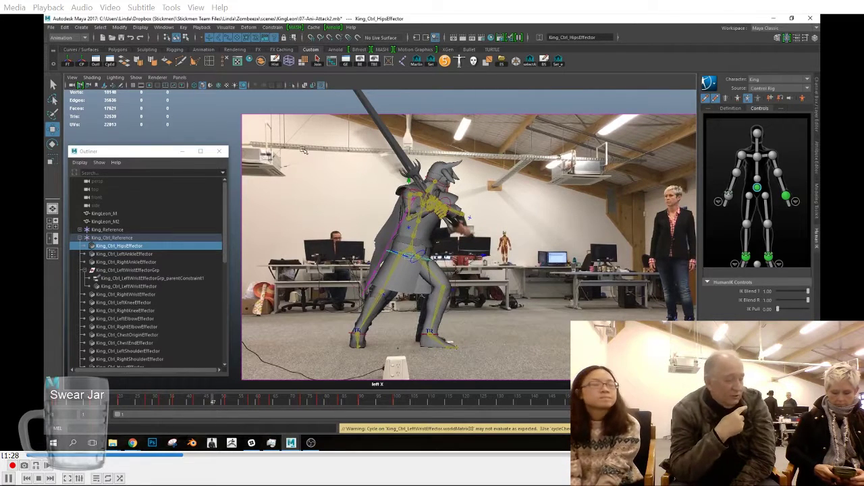
click(437, 215)
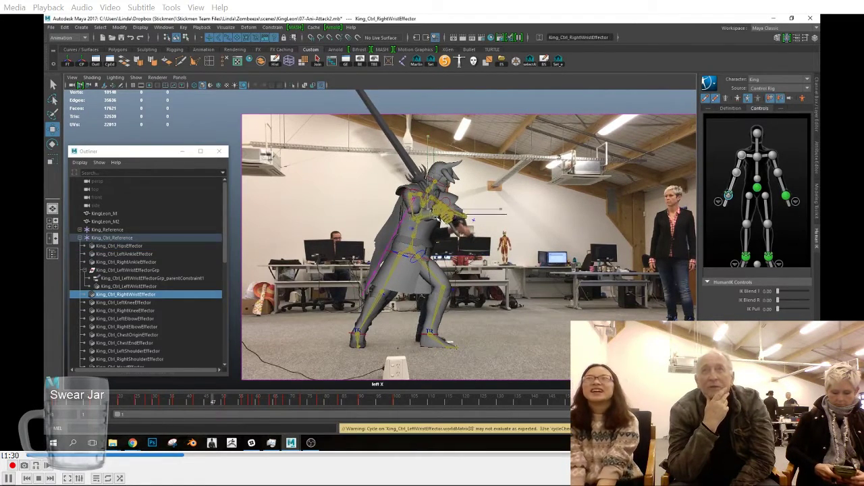
key(e)
drag(442, 222, 450, 226)
key(w)
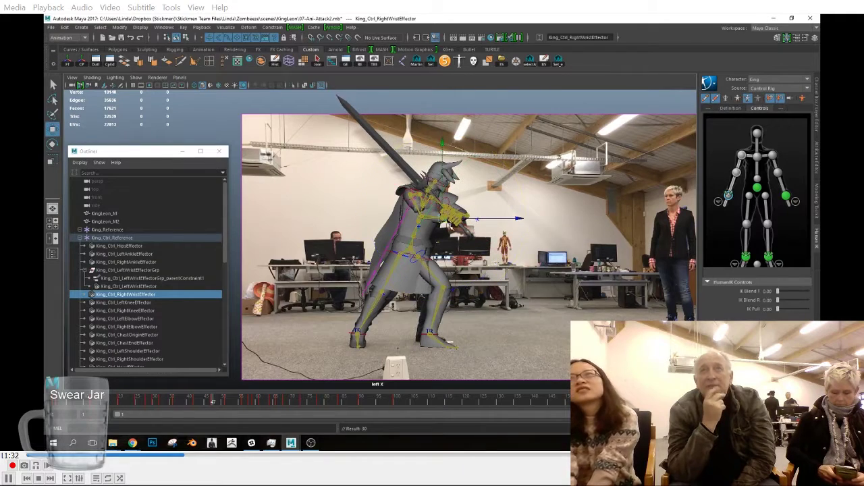
Step: Select all the control rig effectors except the left wrist, elbow and shoulder, and edit their key at frame 47
click(534, 62)
drag(213, 404, 212, 405)
drag(301, 389, 503, 150)
key(space)
drag(447, 256, 447, 237)
alt+drag(447, 238, 483, 230)
ctrl+click(477, 204)
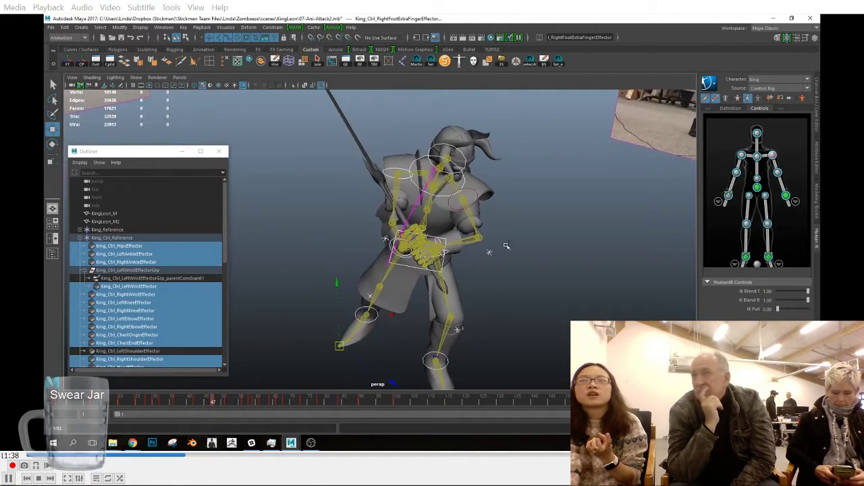
ctrl+click(489, 253)
ctrl+click(481, 260)
alt+drag(468, 264, 508, 261)
alt+right_drag(507, 261, 546, 252)
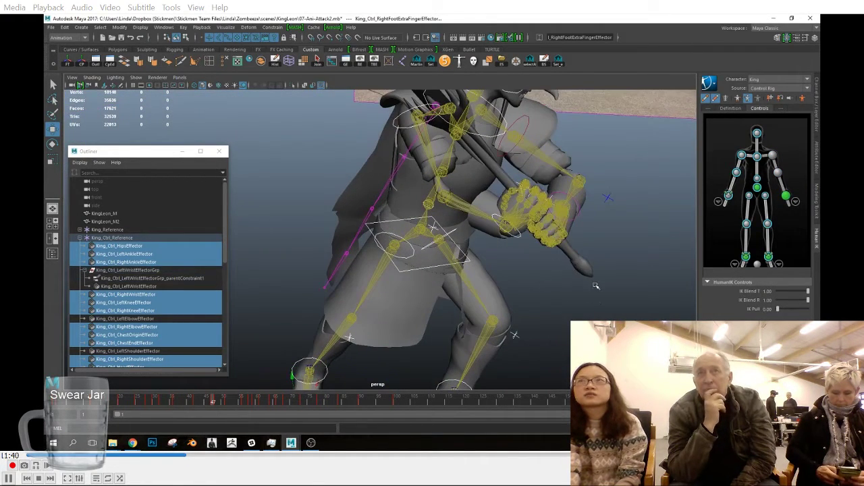
alt+right_drag(591, 284, 490, 277)
alt+drag(490, 278, 523, 270)
alt+right_drag(523, 270, 340, 208)
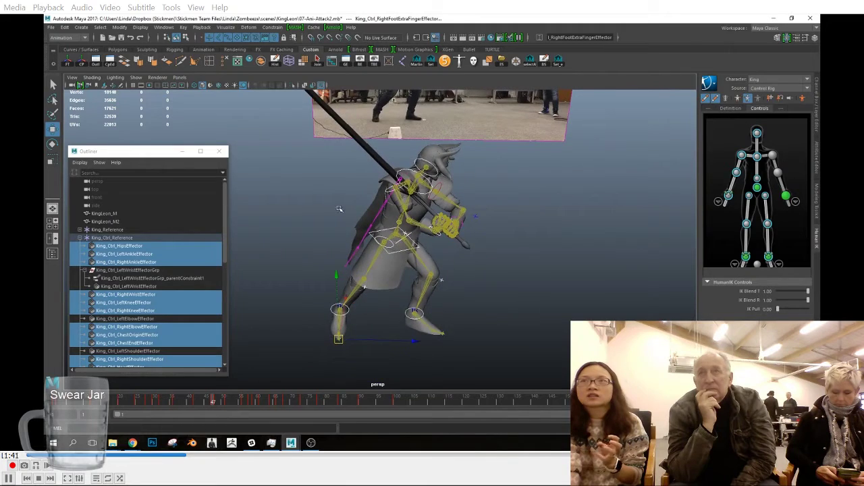
click(217, 403)
right_click(216, 403)
click(258, 311)
Step: Review the sword swing against the reference video in the side view, from about frame 58 onward
key(space)
drag(392, 313, 358, 302)
mouse_move(265, 407)
mouse_down()
mouse_move(275, 404)
mouse_move(214, 404)
mouse_move(263, 406)
mouse_up()
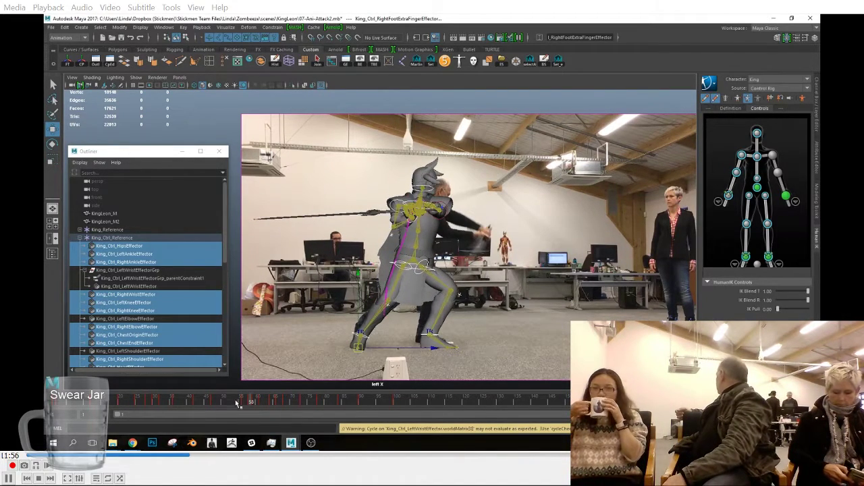
click(270, 404)
mouse_move(262, 404)
mouse_down()
mouse_move(254, 403)
mouse_move(371, 406)
mouse_up()
click(413, 406)
click(317, 404)
drag(319, 404, 276, 406)
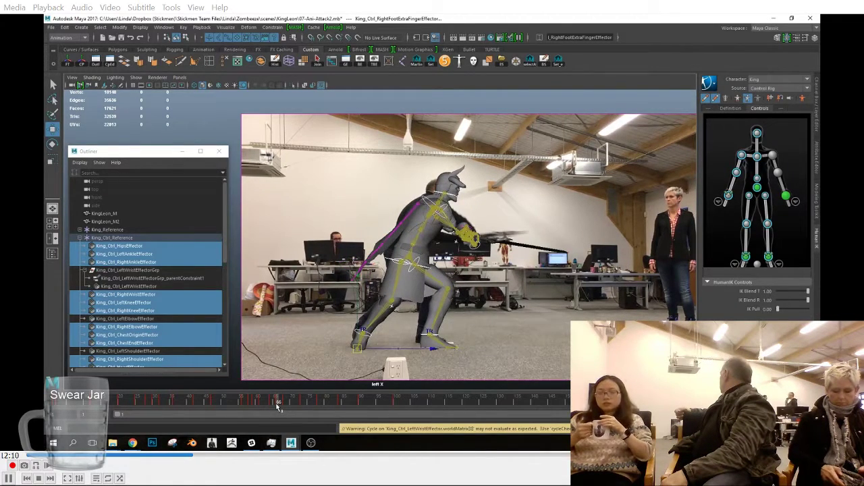
Step: Retime the drawn-back sword pose of the selected effectors from frame 58 to frame 54
shift+drag(277, 405, 229, 404)
drag(301, 401, 235, 403)
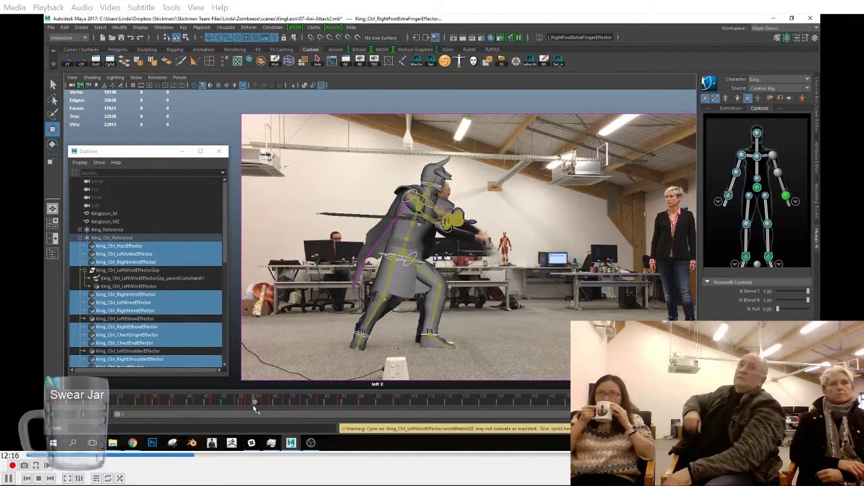
mouse_move(253, 404)
shift+mouse_down()
mouse_move(226, 404)
mouse_move(264, 405)
mouse_move(213, 405)
mouse_move(237, 403)
shift+mouse_up()
Step: At frame 54, nudge the hips effector slightly forward and key it
click(409, 281)
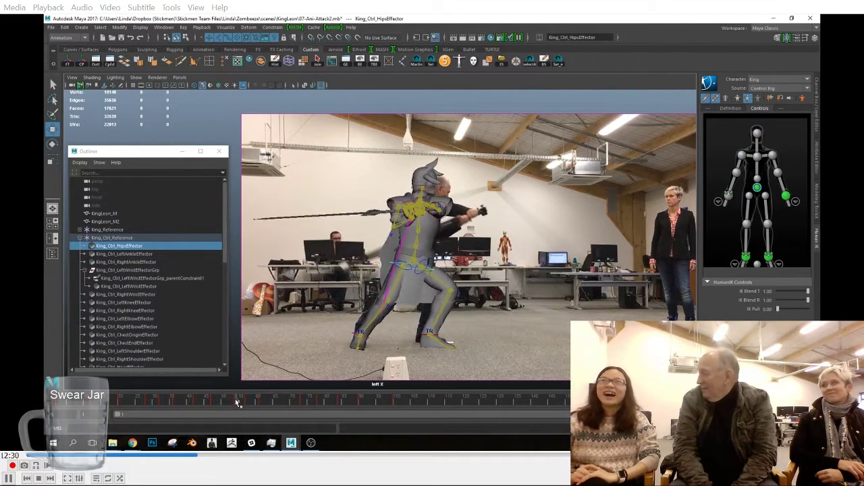
drag(418, 266, 421, 264)
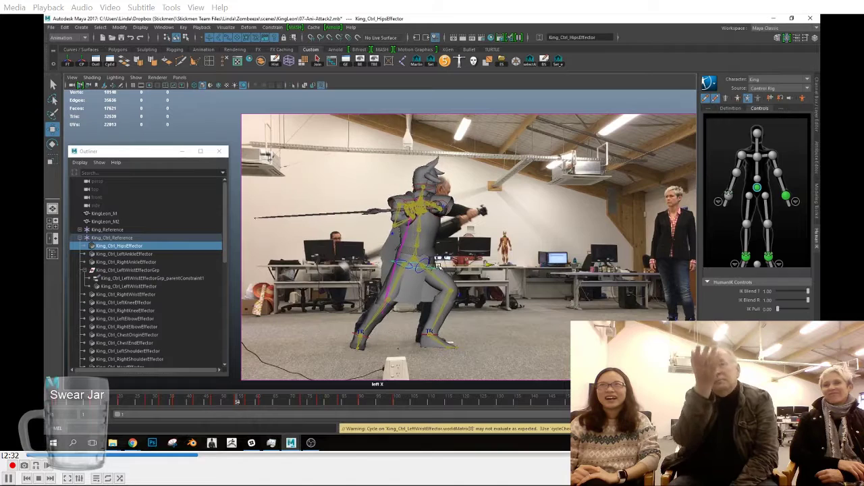
key(s)
Step: Bring the chest-end effector forward at frame 54 to match the reference actor's torso and key it
drag(484, 219, 442, 211)
key(w)
click(429, 203)
click(416, 198)
key(s)
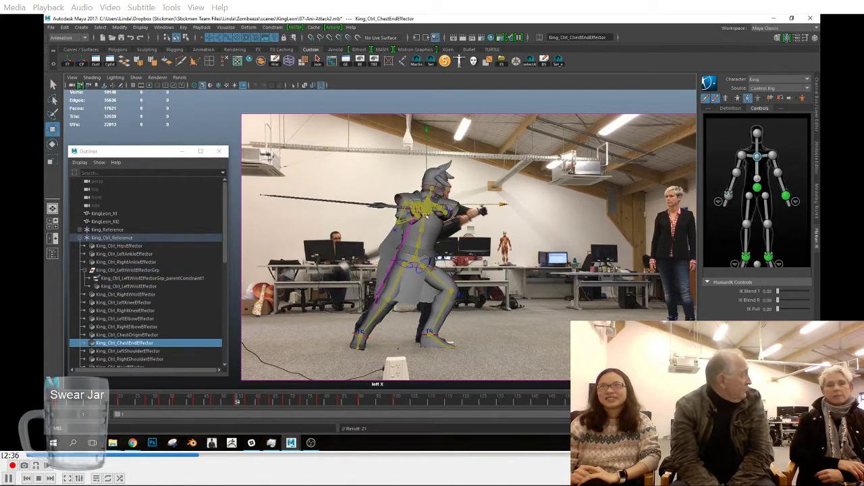
Step: Move the right wrist effector forward at frame 54 toward the reference actor's hands and key it
click(419, 223)
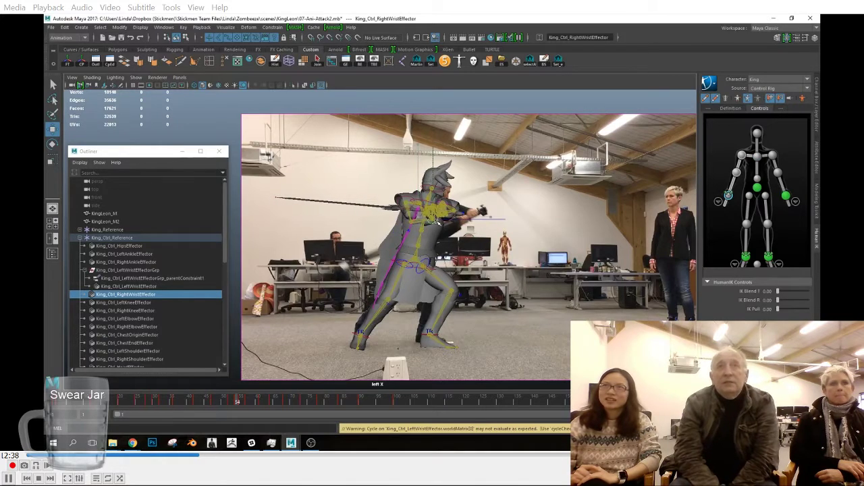
key(s)
key(space)
drag(465, 243, 447, 259)
key(space)
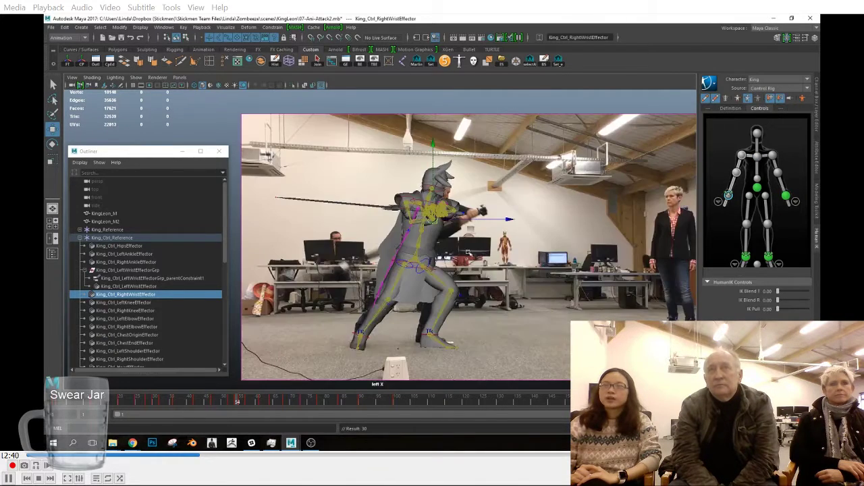
drag(439, 220, 444, 220)
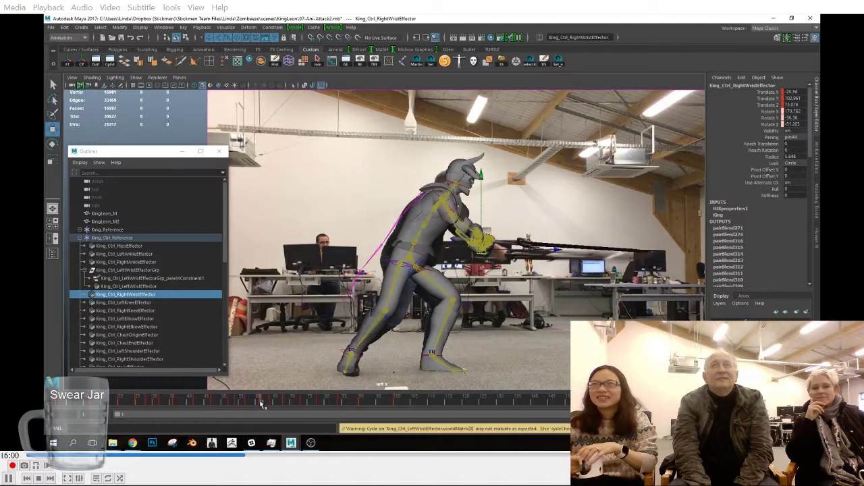
Step: At frame 68, nudge the right wrist effector slightly against the front and side references and key it
drag(270, 404, 285, 402)
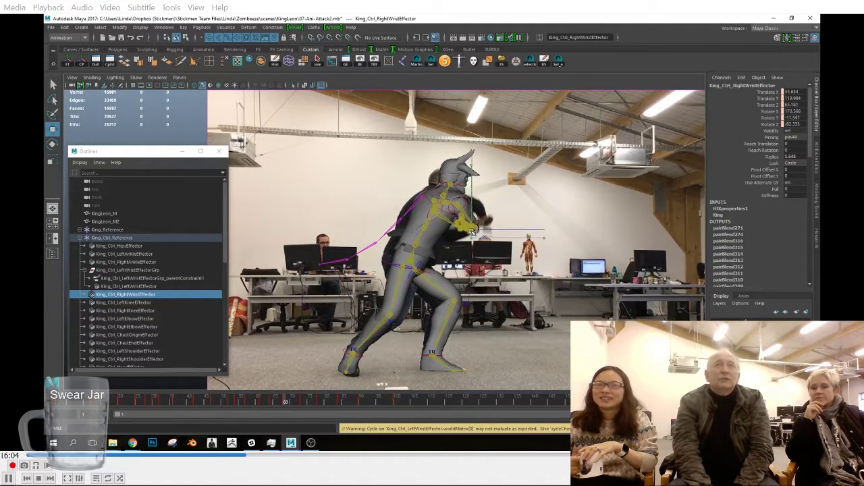
key(space)
drag(477, 242, 480, 264)
click(558, 216)
middle_drag(560, 222, 459, 228)
key(space)
drag(483, 251, 466, 252)
key(space)
click(505, 272)
click(498, 266)
key(space)
drag(499, 293, 499, 308)
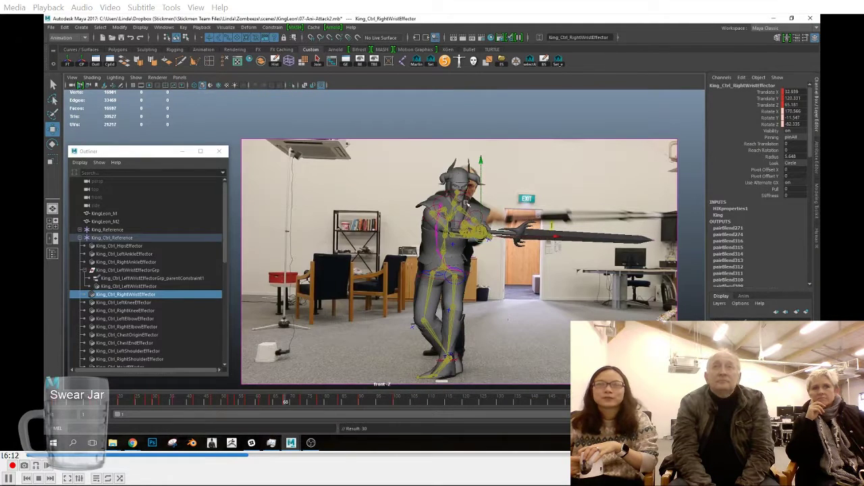
Step: At frame 73, raise the hips effector slightly in the front view, and adjust and key the left knee effector
click(461, 210)
click(468, 274)
key(e)
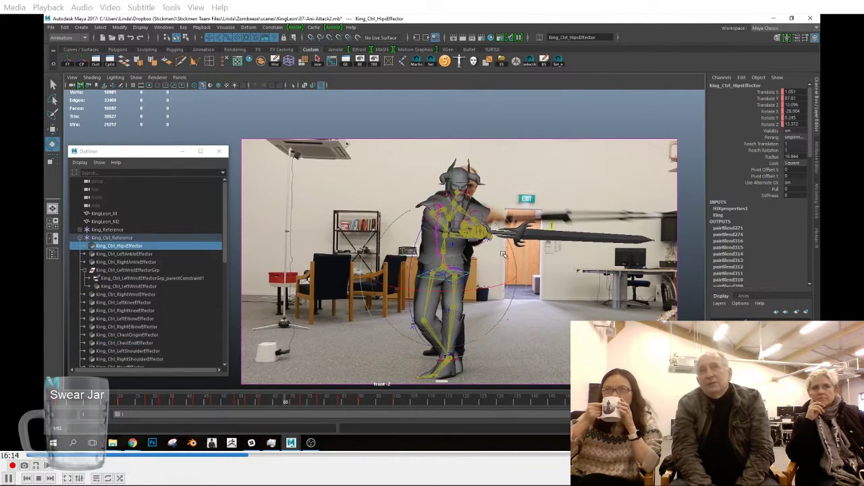
drag(279, 407, 302, 404)
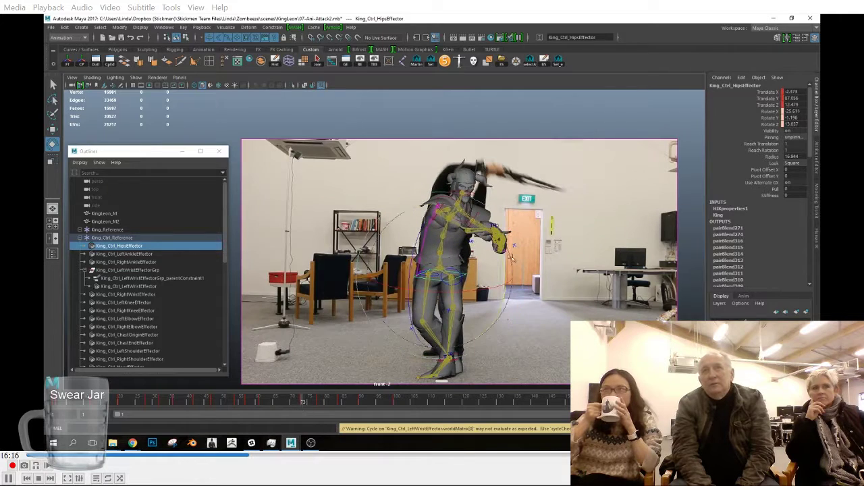
key(w)
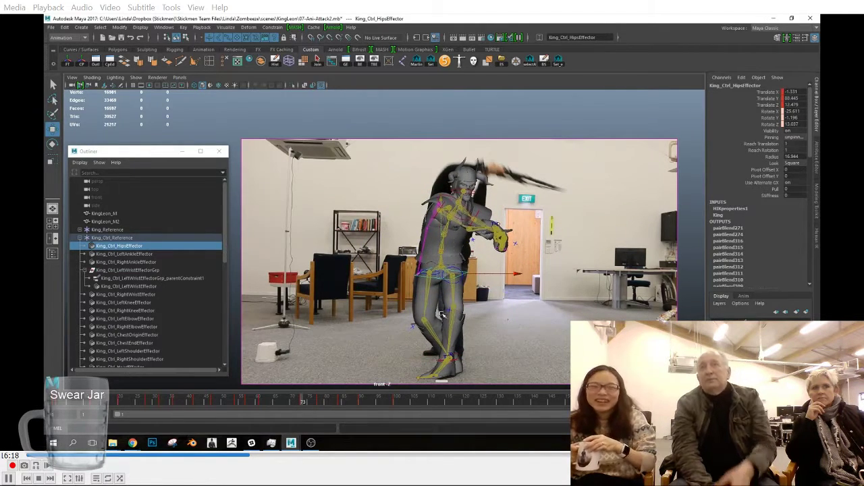
click(448, 308)
drag(447, 308, 411, 371)
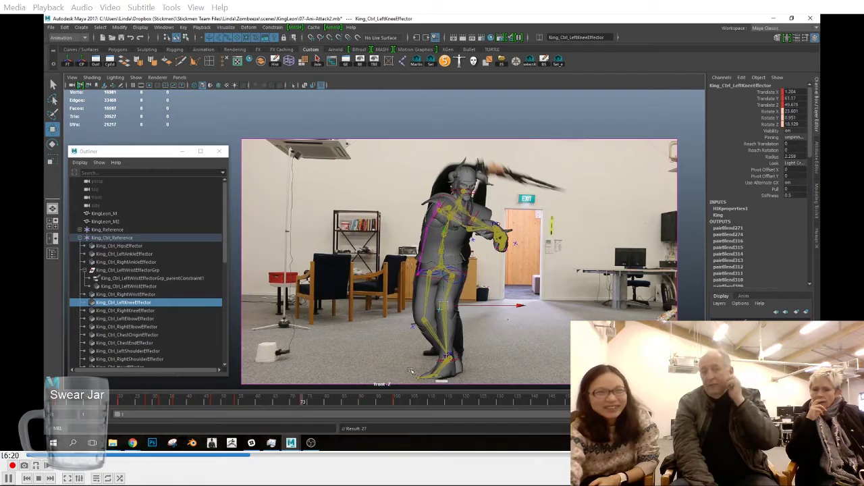
Step: At frame 84, rotate the hips effector slightly in the front view and key it
drag(253, 405, 340, 407)
click(440, 274)
right_click(320, 403)
click(338, 307)
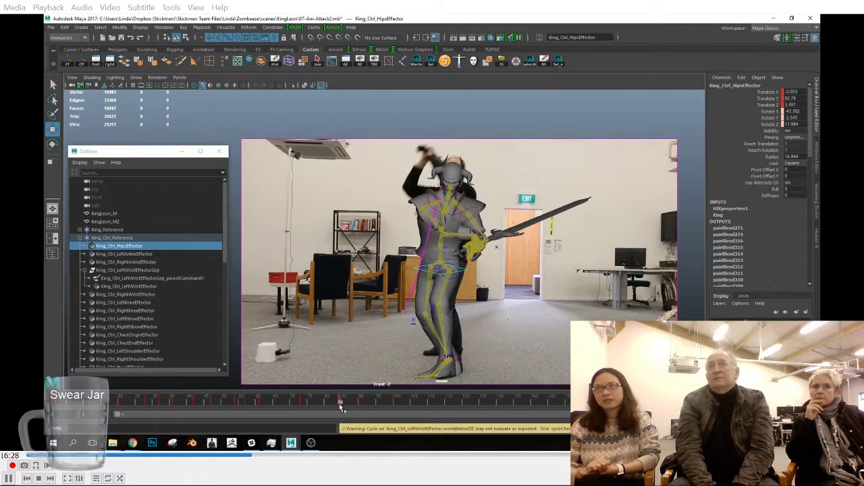
key(e)
drag(446, 293, 447, 298)
key(s)
Step: At frame 84, straighten and raise the hips effector and pull the chest-end effector back to match the side reference
key(w)
key(space)
drag(492, 254, 474, 244)
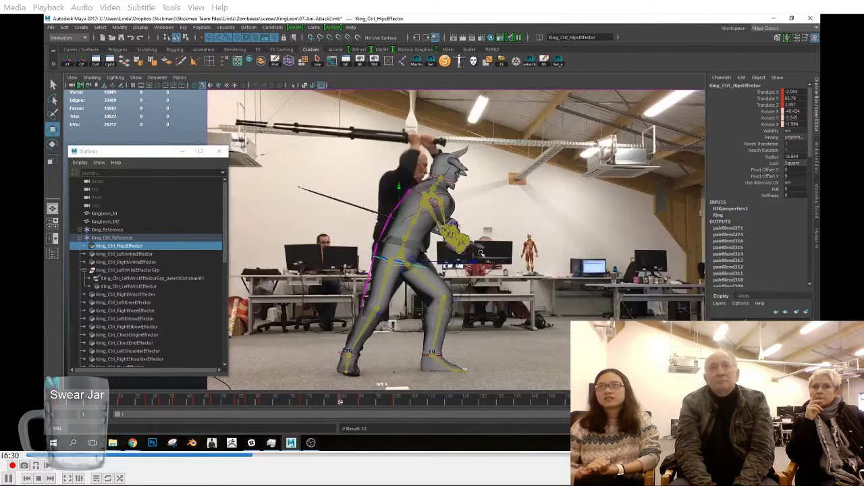
drag(446, 203, 431, 196)
key(w)
drag(407, 265, 400, 259)
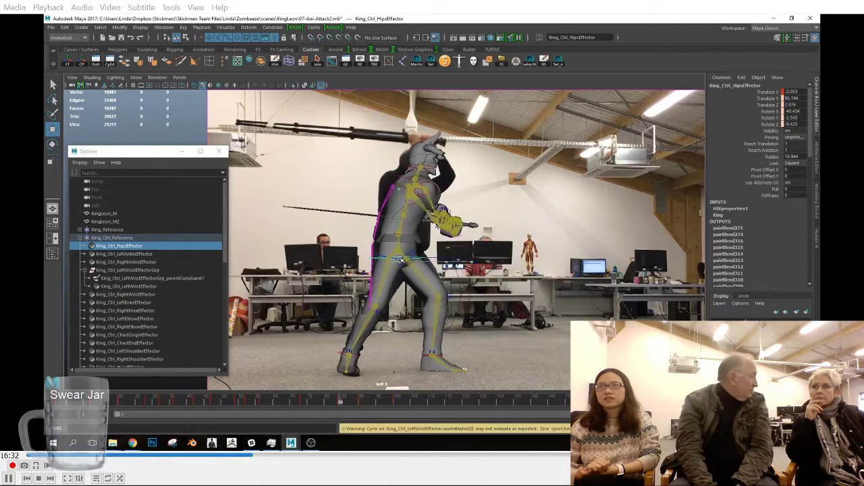
click(401, 177)
drag(416, 183, 407, 185)
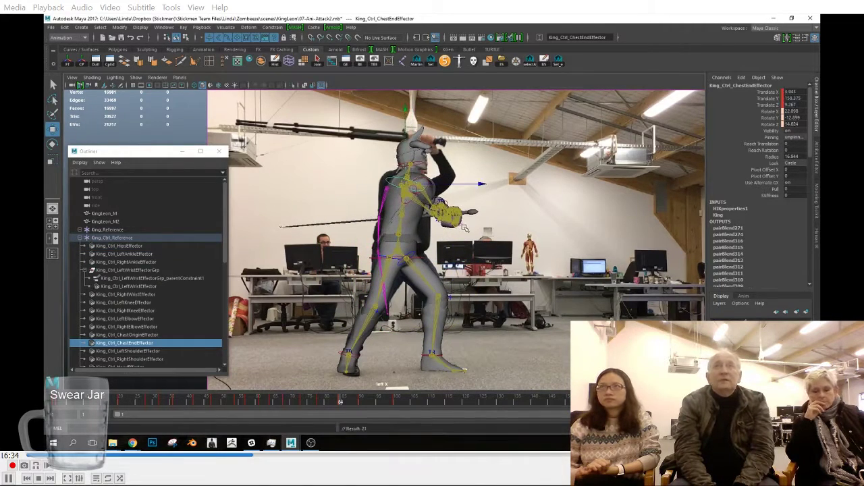
Step: At frame 78, tilt the torso back with the chest-end effector to match the reference actor and key it
click(321, 402)
click(429, 275)
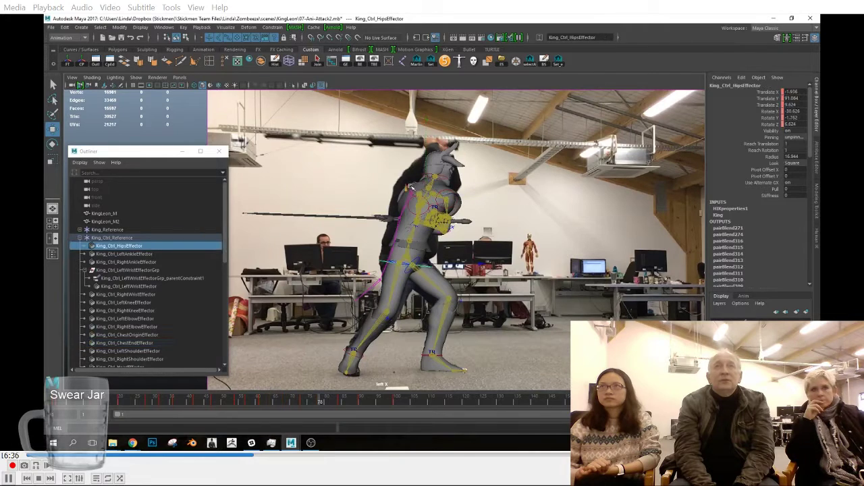
click(414, 179)
click(420, 188)
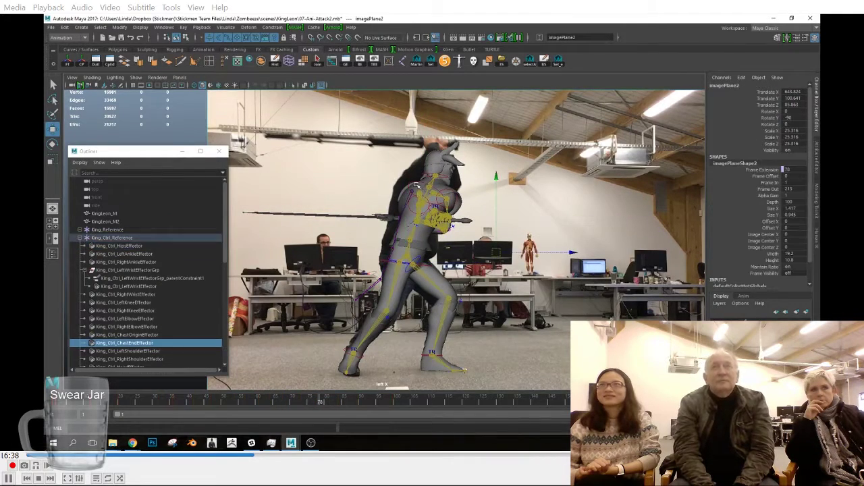
click(417, 266)
key(e)
drag(425, 188, 405, 190)
key(w)
key(s)
click(428, 202)
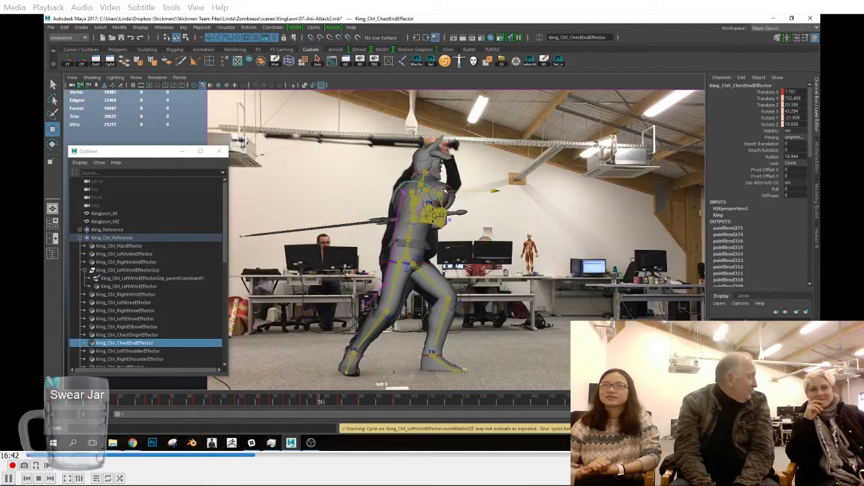
Step: At frame 73, lean the torso slightly back with the hips and chest-end effectors and key the pose
click(304, 402)
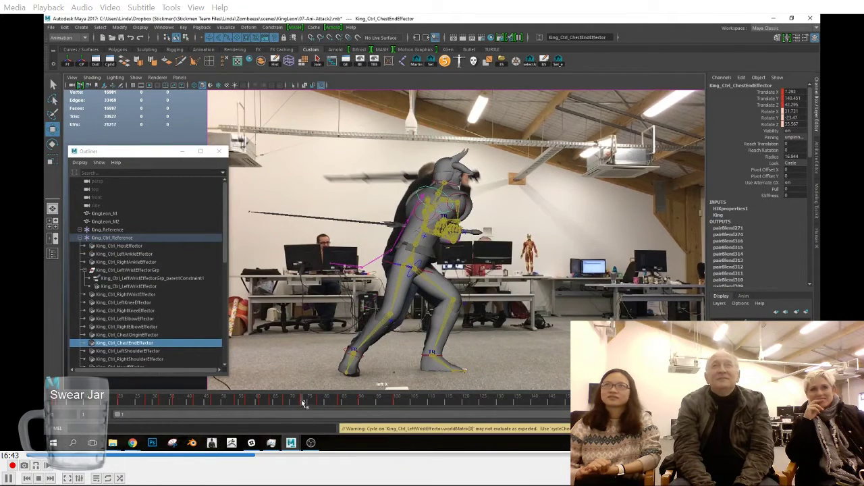
click(408, 258)
key(e)
click(427, 185)
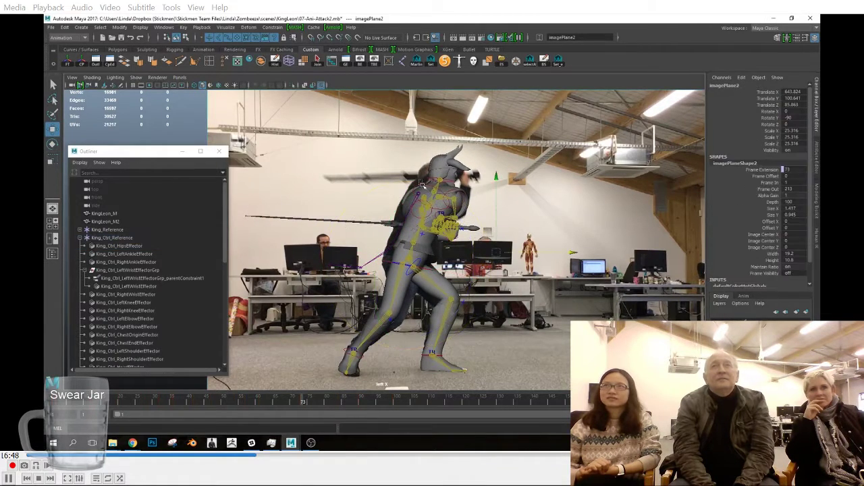
click(429, 184)
key(s)
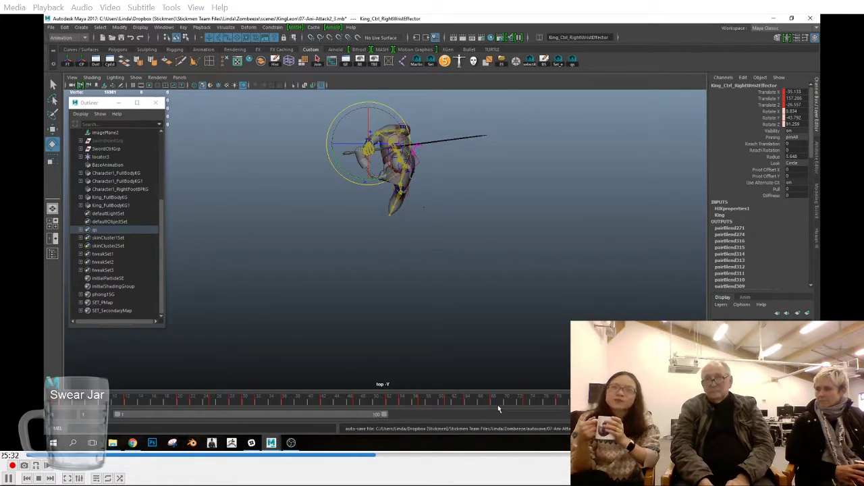
Step: Examine the sword pose and wrist position at frame 70 from several angles in the perspective view
mouse_move(648, 402)
mouse_down()
mouse_move(458, 402)
mouse_move(507, 403)
mouse_up()
key(space)
key(space)
key(space)
drag(414, 226, 413, 197)
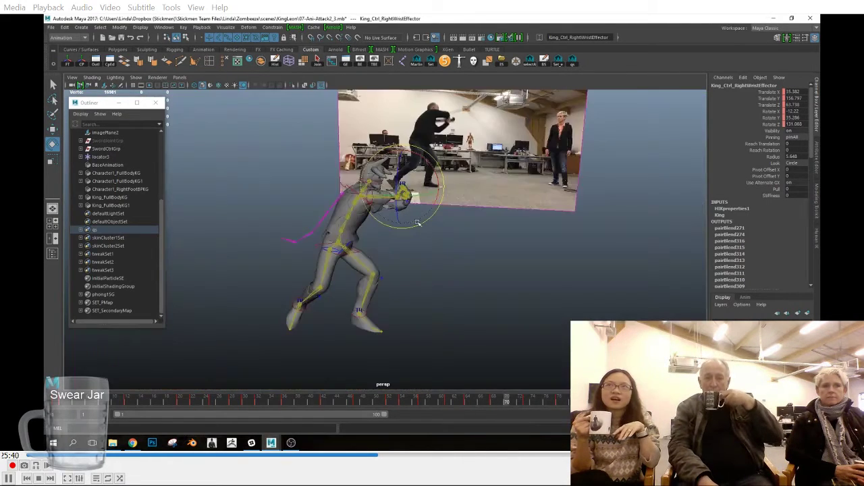
click(410, 196)
click(135, 79)
click(140, 202)
scroll(493, 233, up, 3)
click(411, 148)
alt+drag(527, 245, 220, 122)
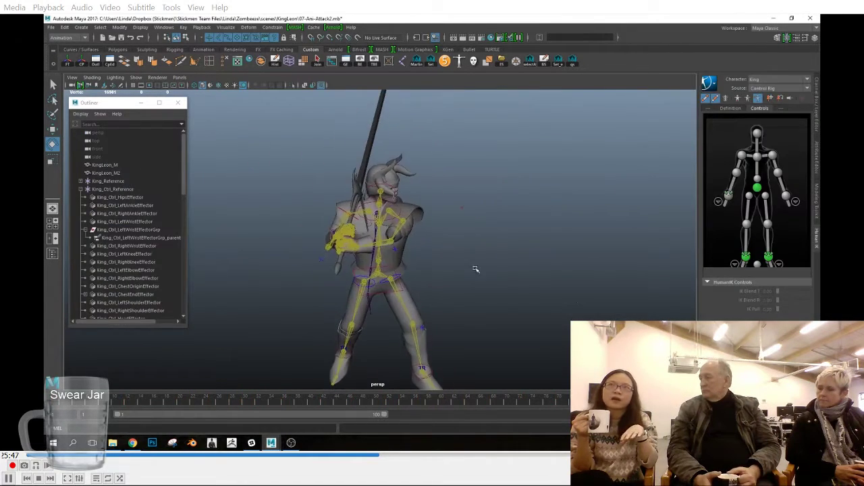
Step: Bake the King character's animation to its skeleton and back onto the HumanIK control rig
click(709, 82)
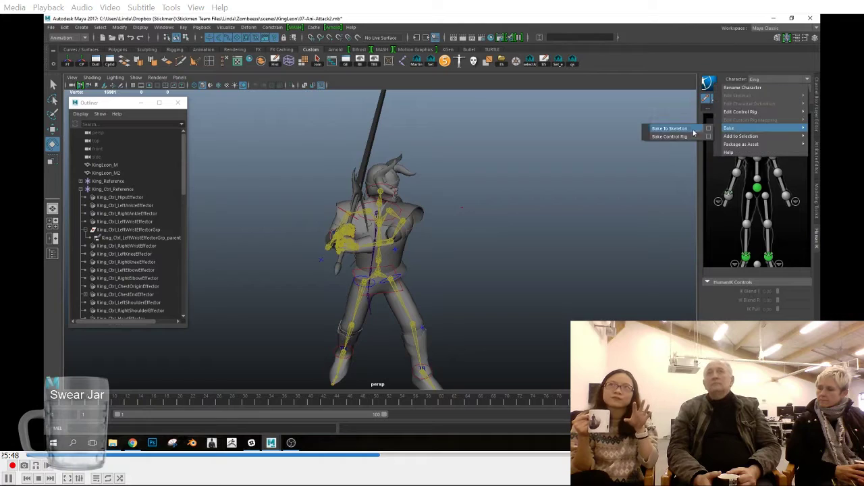
click(715, 85)
click(716, 87)
mouse_move(729, 129)
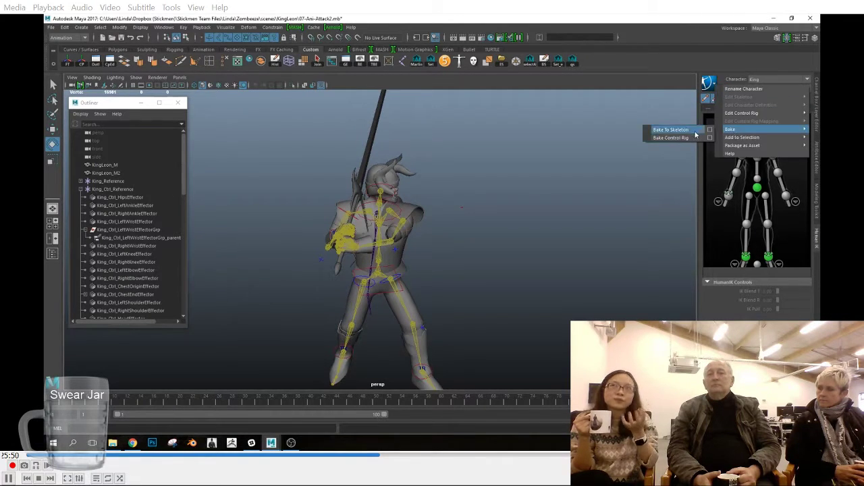
click(694, 131)
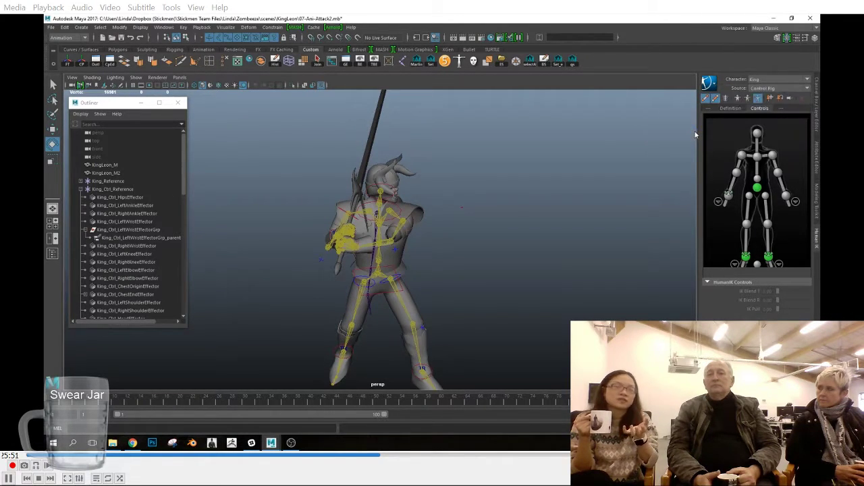
click(710, 84)
mouse_move(738, 130)
click(687, 141)
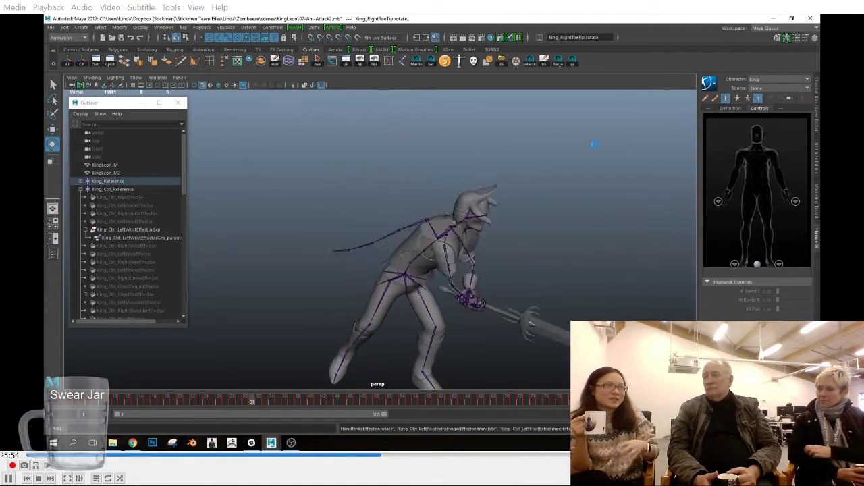
Step: Create an editable motion trail for the hips effector
alt+drag(496, 219, 466, 285)
alt+right_drag(466, 285, 500, 287)
click(301, 304)
alt+drag(466, 304, 420, 258)
alt+right_drag(421, 258, 442, 260)
click(466, 260)
click(361, 335)
click(225, 27)
click(235, 47)
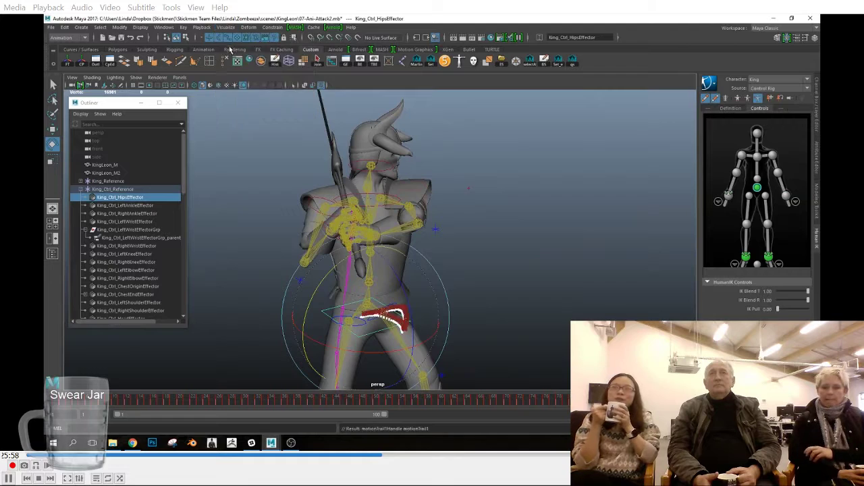
Step: Examine the shape of the hips effector's motion trail up close in the side view
key(space)
drag(490, 268, 491, 290)
alt+right_drag(466, 318, 512, 359)
alt+middle_drag(512, 360, 427, 226)
alt+right_drag(427, 227, 517, 243)
key(space)
drag(517, 243, 468, 247)
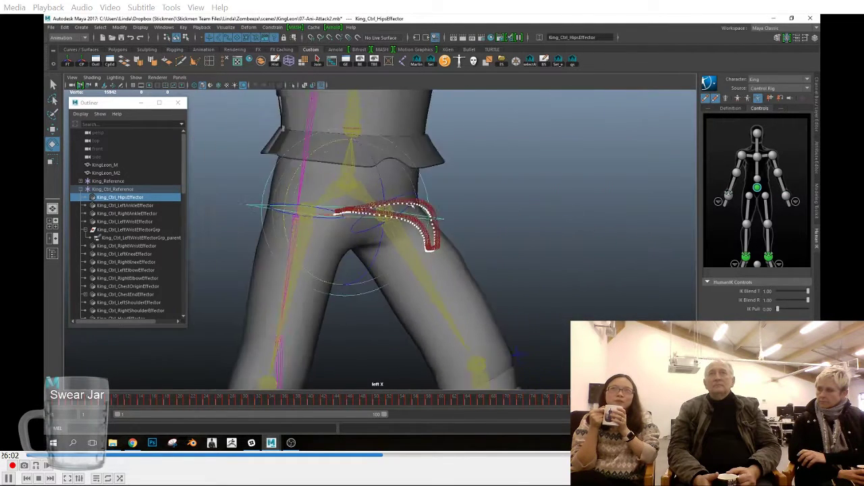
alt+middle_drag(505, 239, 510, 256)
Step: Create an editable motion trail for the chest-end effector
click(411, 182)
click(225, 28)
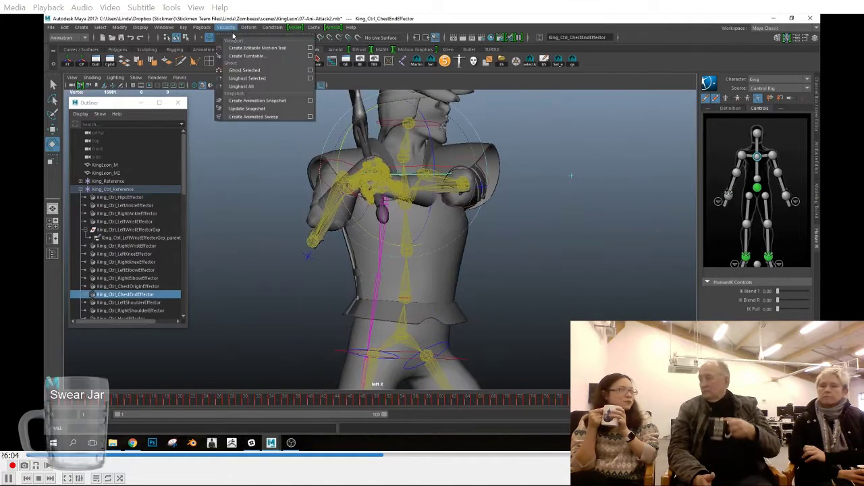
click(255, 46)
Step: Examine the path of the chest-end effector's motion trail in the front view
alt+drag(473, 220, 531, 209)
alt+right_drag(530, 208, 608, 223)
alt+middle_drag(608, 223, 439, 132)
key(space)
drag(439, 132, 438, 181)
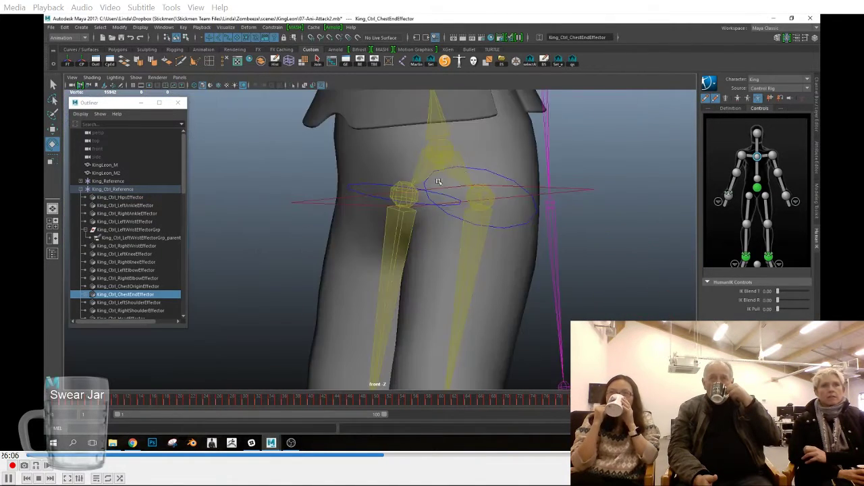
alt+middle_drag(399, 204, 375, 273)
alt+right_drag(374, 273, 567, 273)
alt+middle_drag(567, 272, 405, 323)
alt+middle_drag(520, 115, 543, 294)
alt+right_drag(544, 294, 750, 294)
alt+middle_drag(322, 221, 270, 298)
alt+right_drag(271, 299, 304, 298)
Step: Play and scrub the animation around frame 35 to check the frame spacing along the chest-end motion trail
key(alt+v)
alt+middle_drag(459, 378, 443, 316)
alt+right_drag(443, 316, 506, 317)
drag(217, 403, 277, 399)
alt+right_drag(554, 293, 565, 324)
alt+middle_drag(565, 324, 507, 314)
alt+right_drag(506, 314, 554, 320)
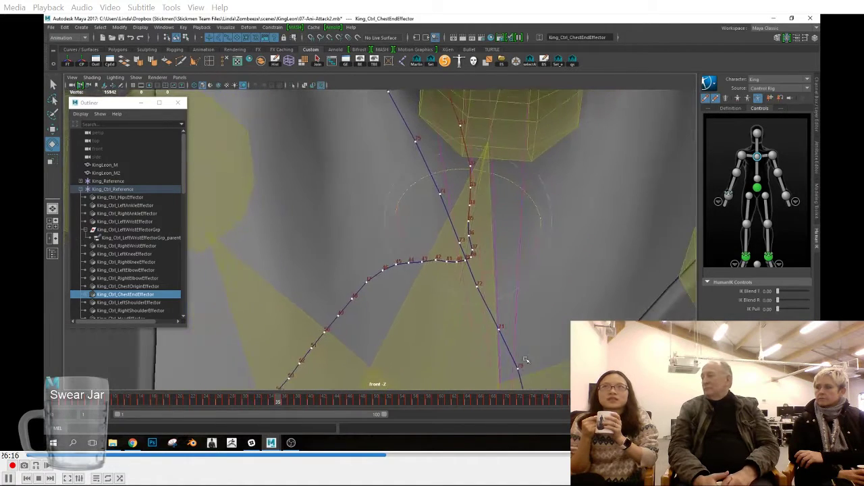
click(325, 403)
alt+right_drag(503, 290, 459, 289)
alt+middle_drag(459, 289, 473, 273)
alt+drag(473, 273, 403, 282)
key(ctrl+z)
alt+right_drag(403, 283, 291, 273)
alt+middle_drag(290, 274, 574, 255)
Step: Create an editable motion trail for the right wrist effector
click(372, 188)
key(space)
drag(407, 257, 371, 260)
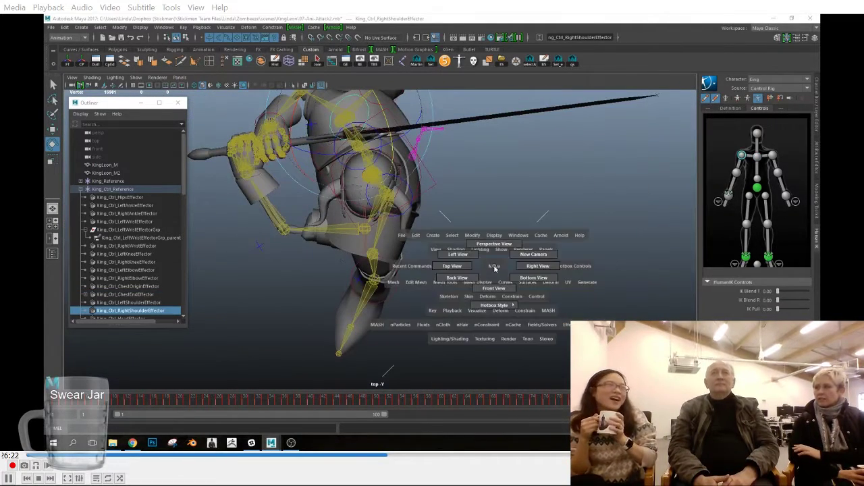
click(126, 246)
click(225, 27)
click(235, 52)
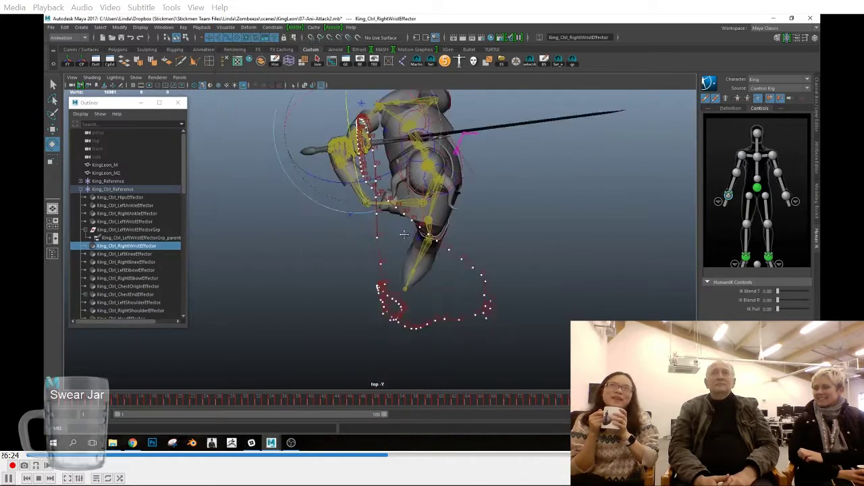
Step: Examine the right wrist effector's motion trail around frame 43 in the side view
key(space)
drag(399, 347, 546, 348)
key(space)
drag(113, 405, 226, 405)
alt+middle_drag(665, 365, 499, 209)
alt+right_drag(499, 209, 405, 230)
drag(152, 406, 329, 402)
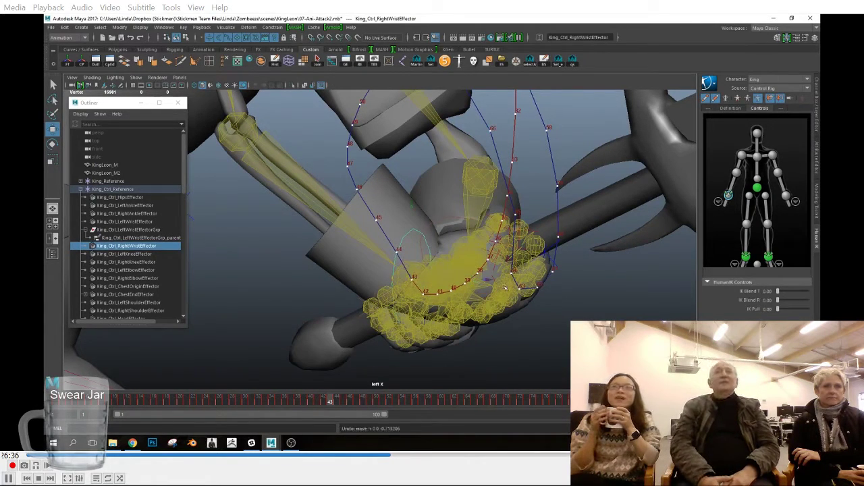
Step: Try moving the right wrist effector at frame 43 with a different Move tool axis orientation
key(space)
alt+middle_drag(508, 313, 407, 287)
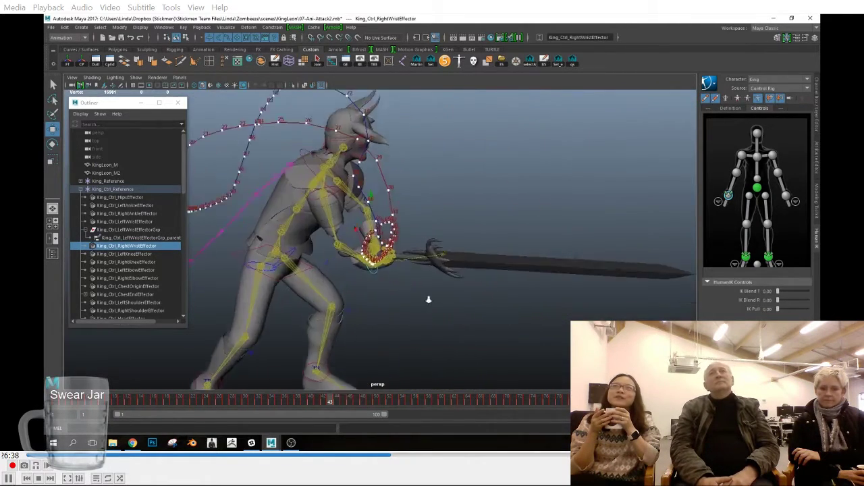
alt+right_drag(407, 287, 425, 320)
click(405, 322)
alt+drag(414, 274, 397, 324)
double_click(53, 129)
click(239, 229)
click(257, 236)
click(354, 194)
alt+drag(565, 189, 419, 270)
key(space)
drag(536, 276, 544, 272)
alt+middle_drag(432, 352, 412, 223)
alt+right_drag(411, 223, 388, 246)
key(space)
Step: Change the Move tool's axis orientation again for adjusting the right wrist effector in the side view
drag(435, 263, 387, 262)
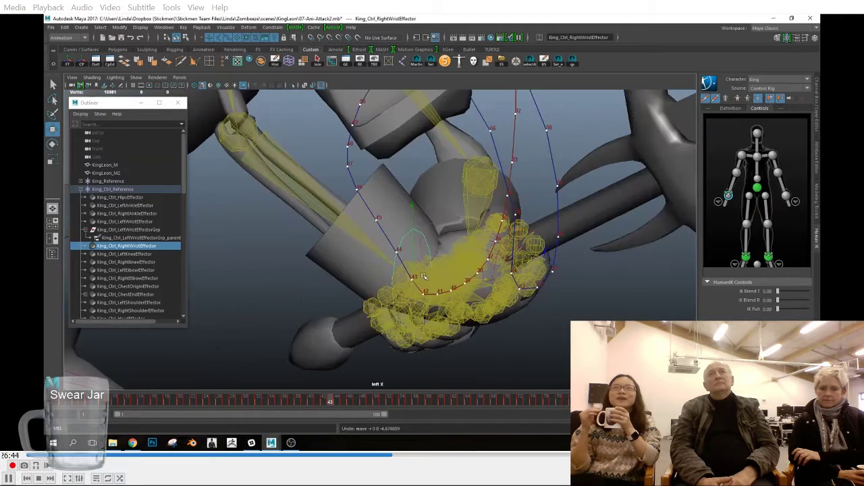
alt+middle_drag(386, 262, 347, 253)
click(348, 250)
click(424, 232)
double_click(53, 129)
click(243, 247)
click(254, 254)
click(356, 207)
Step: Check the right wrist effector's Translate Y channel, try moving the effector along its trail, and undo the move
click(816, 101)
click(759, 99)
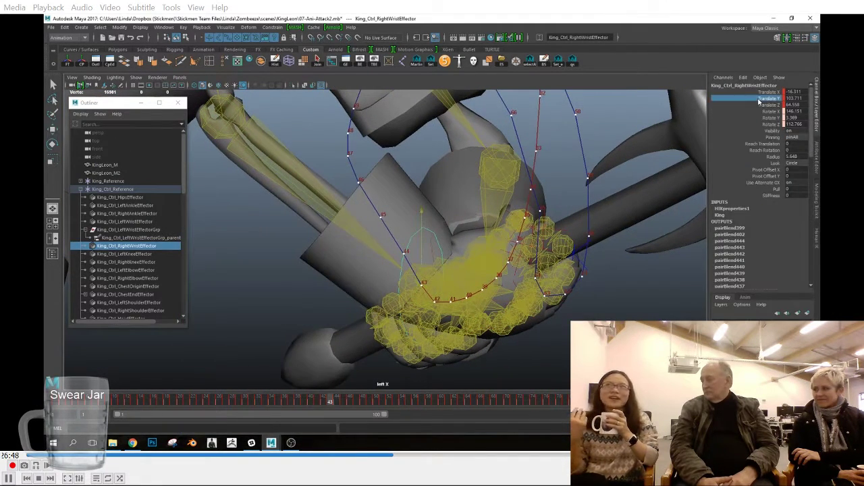
click(817, 233)
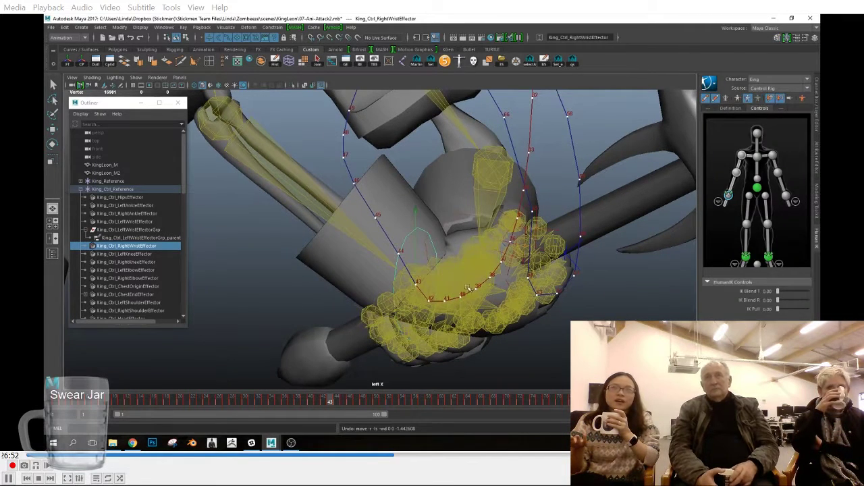
key(w)
drag(477, 285, 339, 403)
key(ctrl+z)
Step: Select both wrist effectors, move them together at frames 44 and 45 to smooth the trail, and key them
click(506, 290)
shift+click(403, 284)
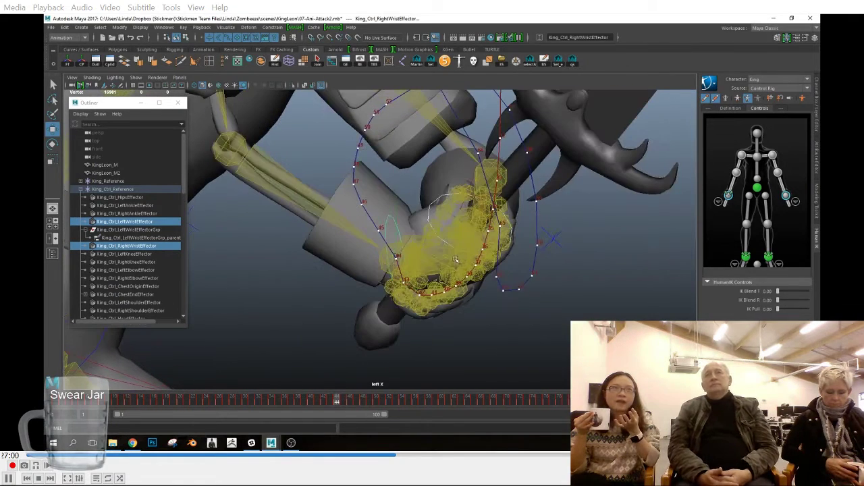
drag(456, 259, 449, 260)
click(345, 403)
drag(442, 228, 421, 233)
key(s)
key(s)
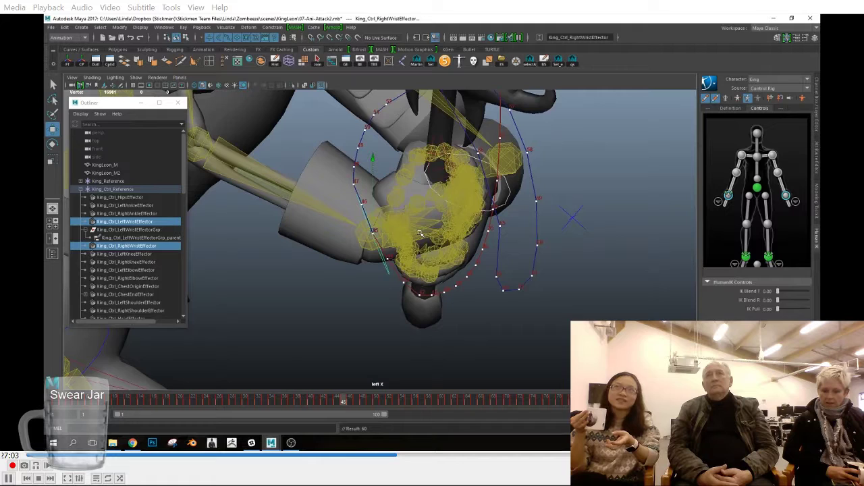
Step: Compare the wrist positions across frames 44 to 46, then nudge and key both wrist effectors at frame 44
click(353, 403)
click(345, 404)
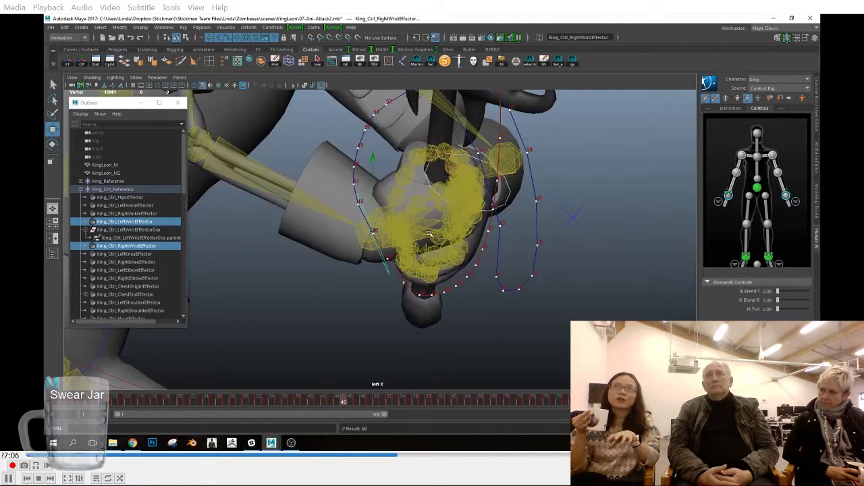
click(337, 405)
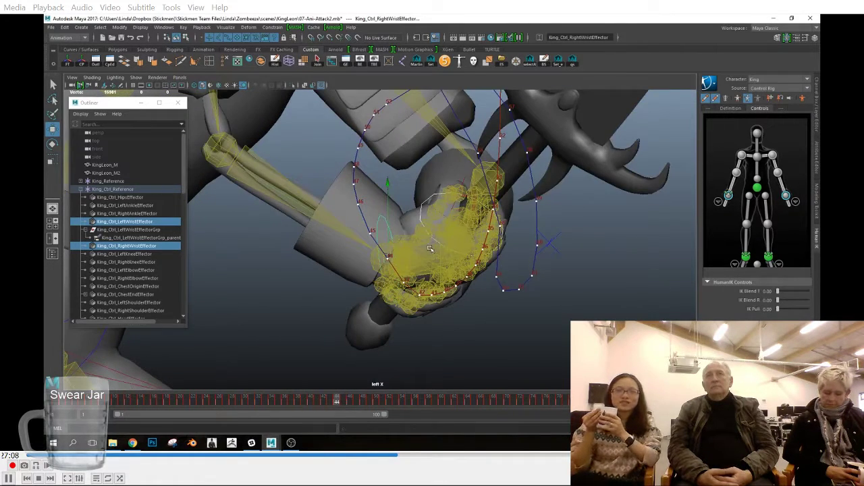
key(s)
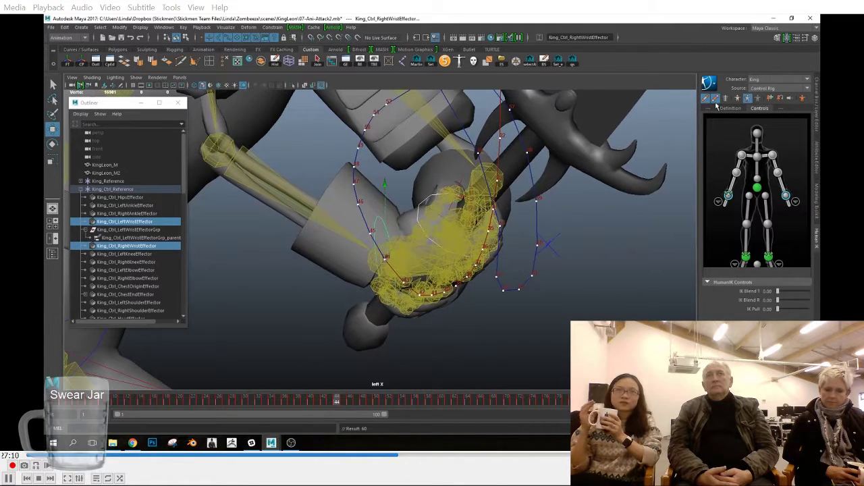
Step: Hide the character's skeleton display and nudge both wrist effectors along the trail at frame 54 in the side view
click(716, 99)
scroll(471, 289, down, 1)
alt+middle_drag(470, 289, 469, 334)
drag(367, 403, 389, 398)
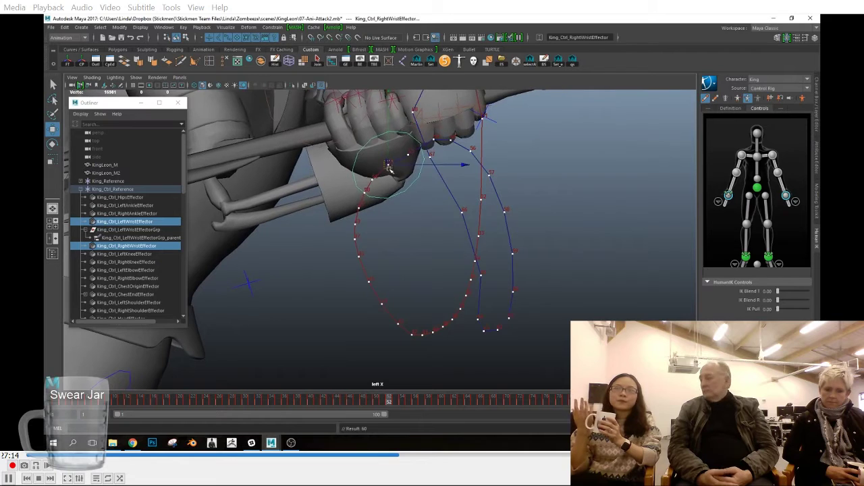
click(383, 403)
drag(383, 404, 401, 400)
drag(418, 148, 426, 146)
click(397, 400)
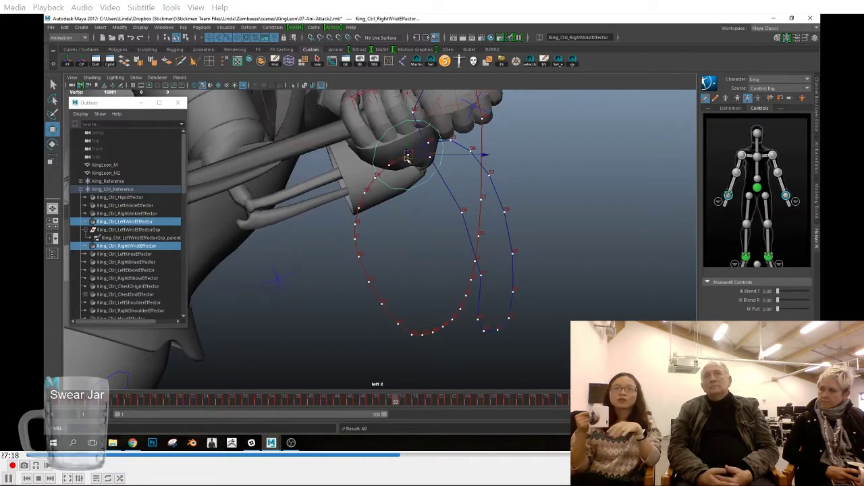
Step: Check the side-view trail beyond frame 54 and key both wrist effectors at frame 70
drag(412, 402, 474, 425)
click(389, 402)
scroll(456, 278, down, 5)
alt+middle_drag(454, 277, 457, 307)
drag(477, 402, 513, 405)
scroll(387, 128, down, 3)
alt+middle_drag(386, 114, 403, 172)
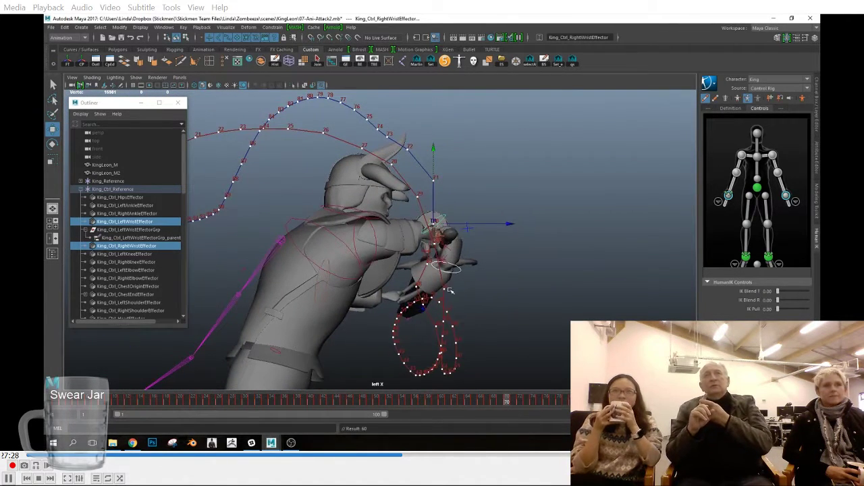
key(s)
Step: Examine the wrist trails around frames 68 to 72 in the side view
click(519, 397)
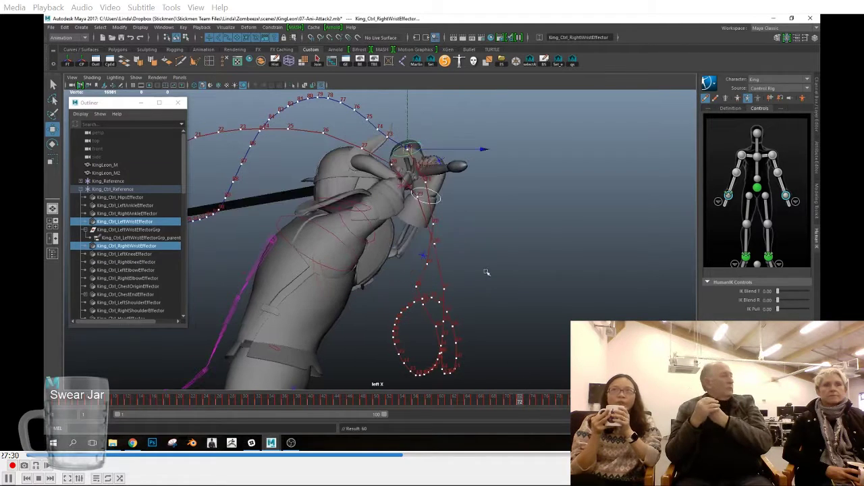
alt+middle_drag(486, 260, 529, 276)
drag(490, 404, 495, 409)
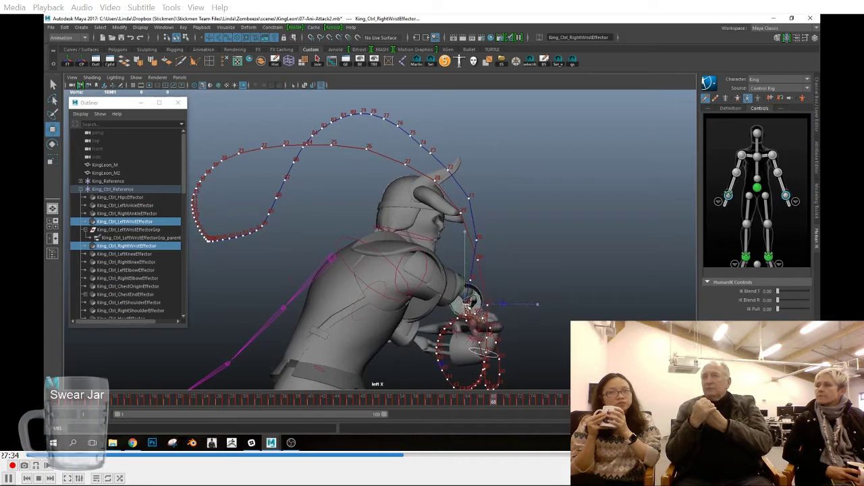
alt+middle_drag(516, 351, 520, 306)
alt+right_drag(521, 307, 545, 354)
alt+drag(557, 367, 562, 341)
Step: Switch to the front view and examine the wrist trails beside the helmet at frame 22
key(space)
drag(577, 295, 554, 297)
alt+middle_drag(477, 226, 483, 337)
alt+middle_drag(363, 140, 380, 214)
alt+right_drag(379, 214, 493, 223)
alt+middle_drag(459, 267, 444, 236)
key(space)
drag(498, 219, 502, 245)
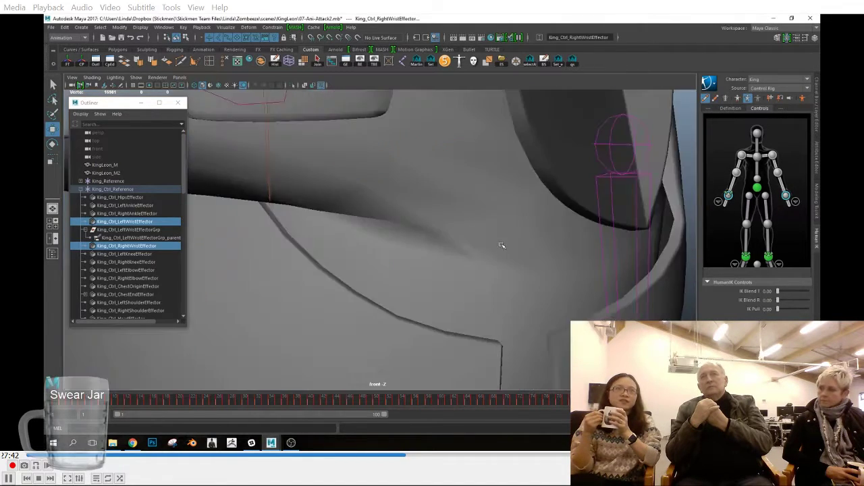
alt+right_drag(501, 245, 398, 233)
alt+middle_drag(398, 233, 442, 233)
alt+right_drag(442, 233, 479, 243)
alt+middle_drag(405, 202, 425, 311)
drag(57, 403, 192, 402)
alt+middle_drag(380, 160, 397, 213)
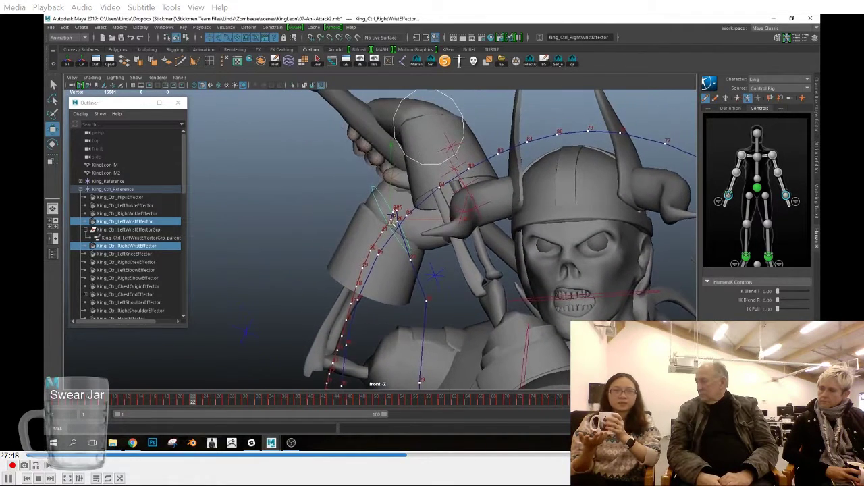
Step: Adjust and key both wrist effectors frame by frame across frames 24 to 26 in the front view
alt+right_drag(397, 213, 442, 216)
alt+middle_drag(442, 217, 442, 228)
drag(195, 401, 208, 404)
scroll(385, 195, up, 5)
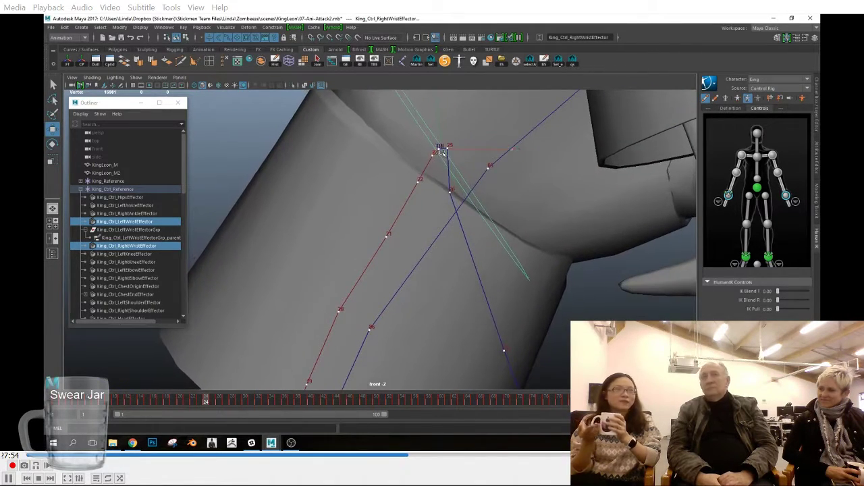
click(212, 403)
click(217, 403)
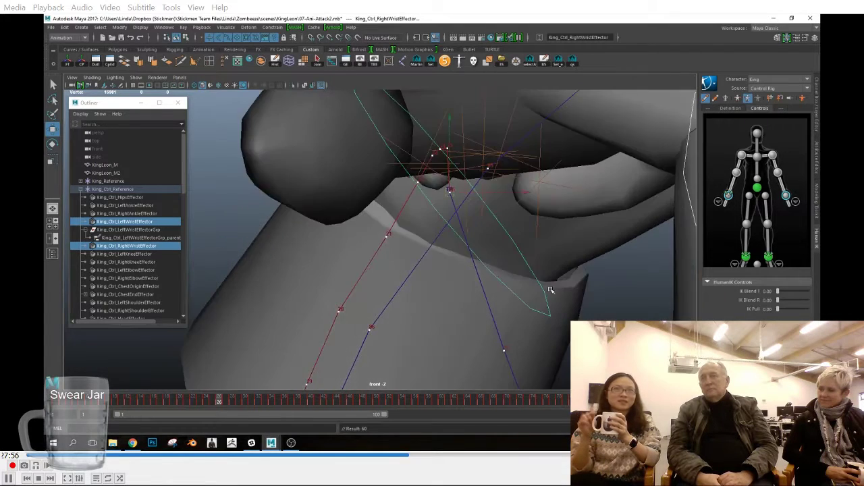
scroll(368, 267, down, 8)
scroll(371, 253, down, 5)
click(227, 403)
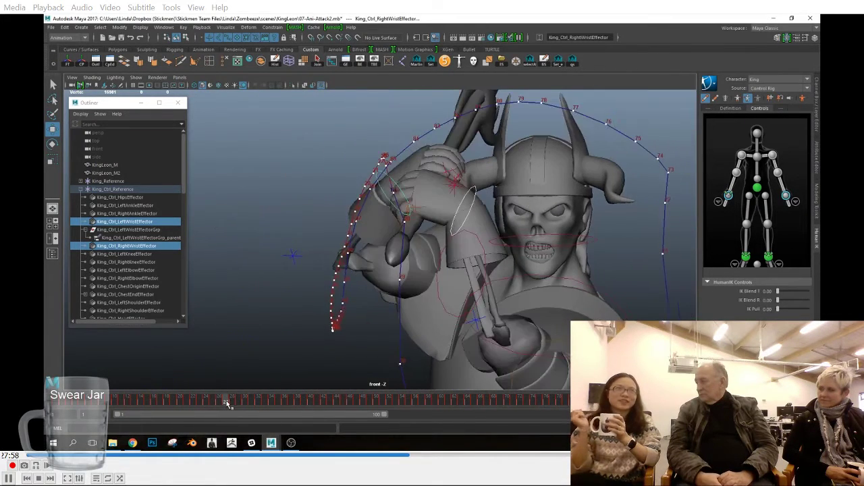
Step: Refine both wrist effectors along the downswing trail at frames 28 to 30 in the front view
click(231, 403)
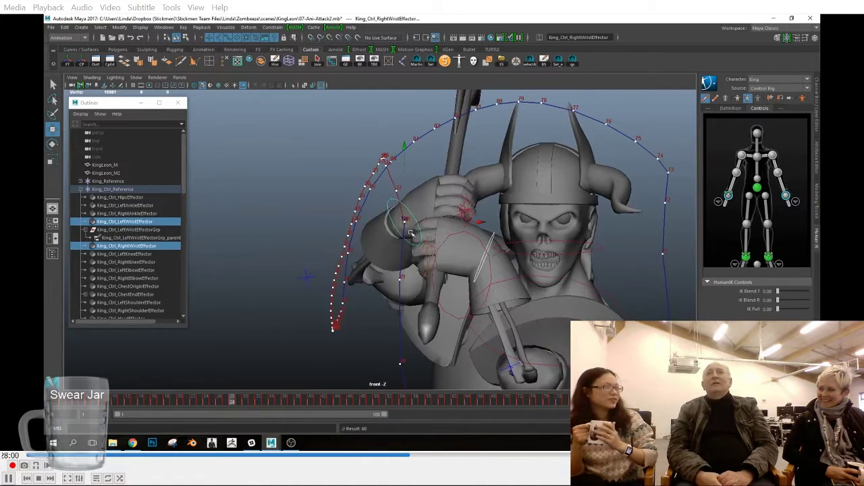
alt+right_drag(529, 341, 344, 365)
alt+middle_drag(345, 365, 332, 292)
click(240, 403)
click(245, 403)
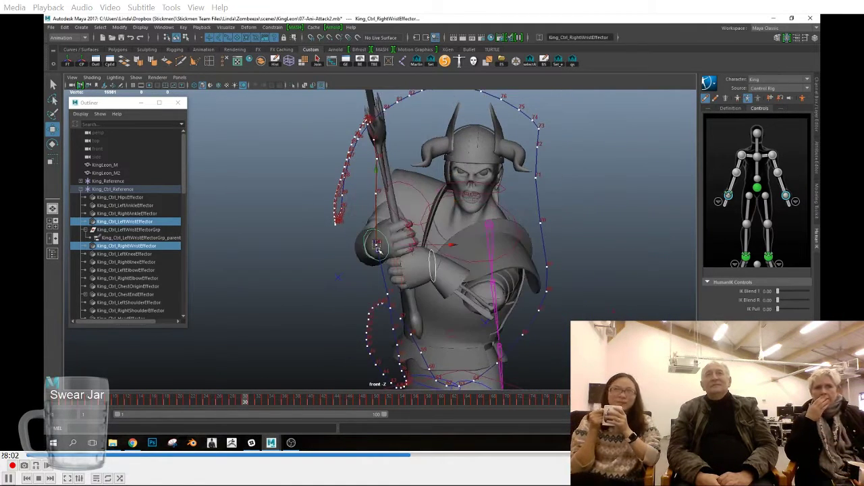
alt+right_drag(381, 248, 345, 291)
alt+middle_drag(344, 291, 337, 226)
alt+right_drag(336, 225, 548, 343)
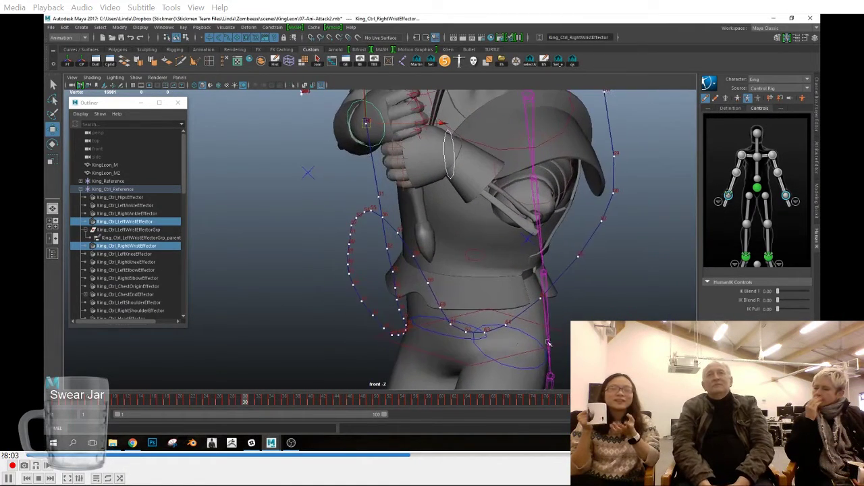
Step: Refine and key both wrist effectors at frames 31 to 34 where the downswing ends in the front view
click(251, 402)
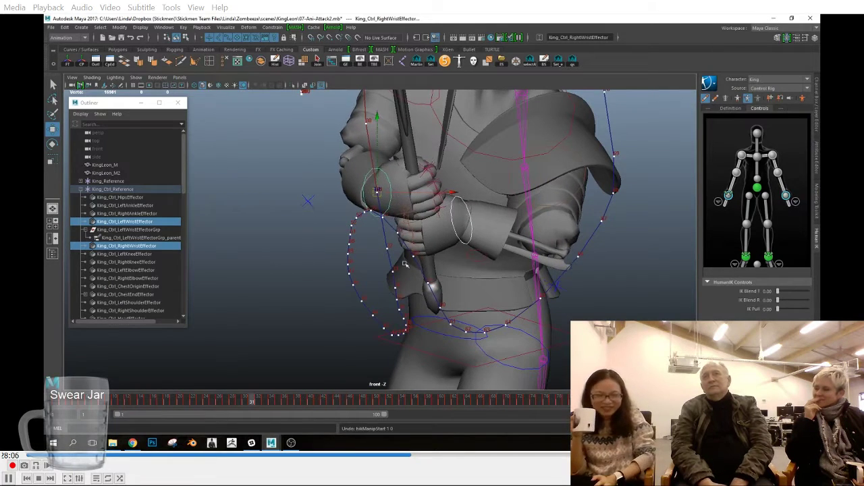
click(265, 403)
click(258, 402)
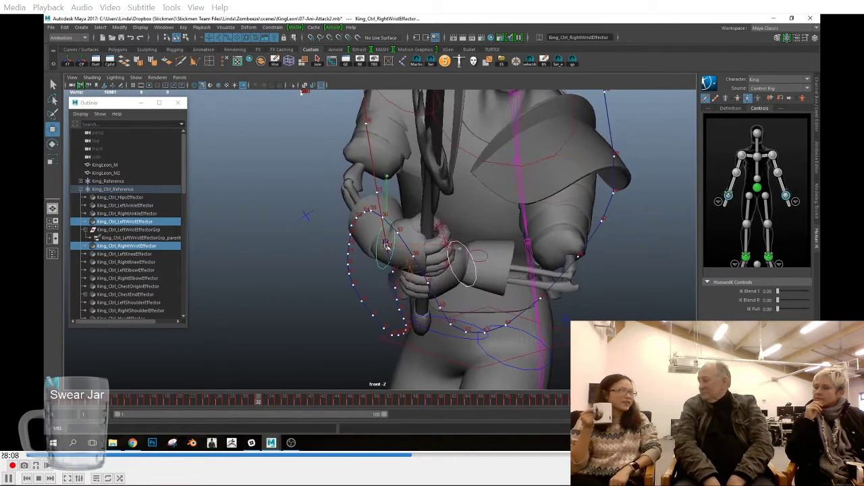
click(265, 403)
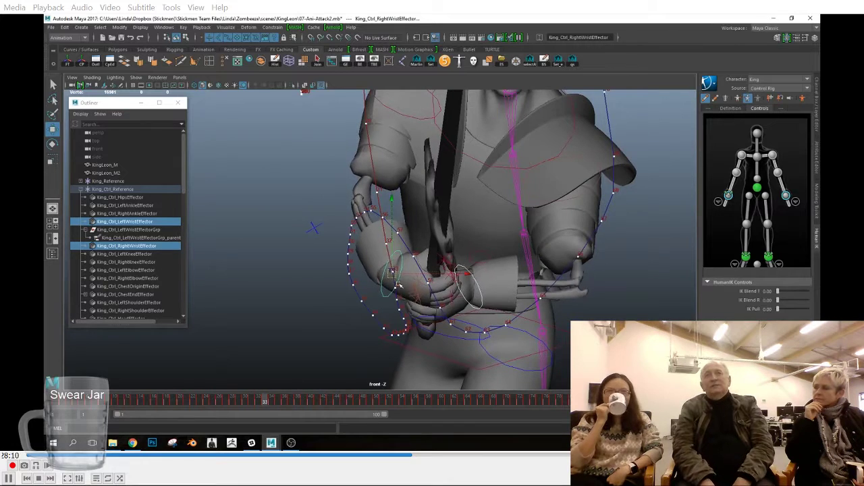
alt+middle_drag(392, 277, 386, 236)
scroll(387, 237, up, 5)
click(272, 403)
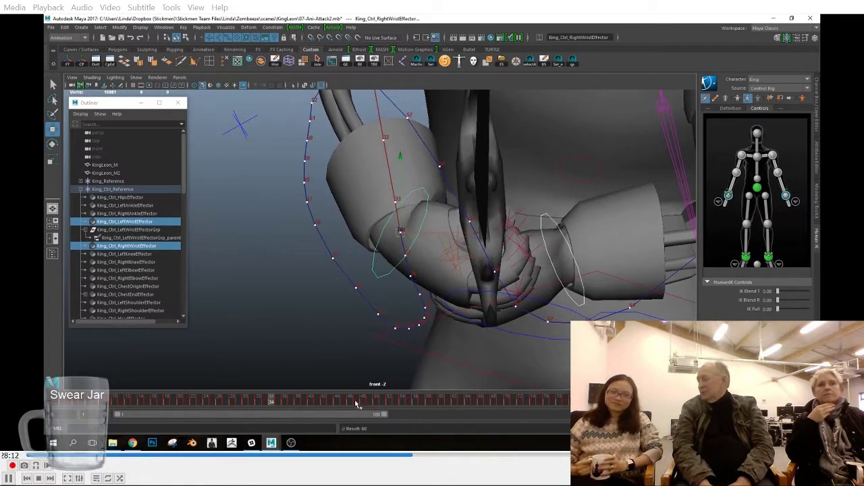
Step: Review the front-view trail up to frame 64 and key both wrist effectors there
drag(275, 401, 467, 420)
scroll(528, 235, down, 1)
scroll(528, 234, down, 2)
key(s)
scroll(540, 222, down, 4)
alt+middle_drag(568, 209, 499, 320)
Step: Nudge both wrist effectors into line with the rising trail at frames 69 to 71 and key them
drag(470, 402, 501, 405)
drag(480, 272, 479, 269)
click(505, 403)
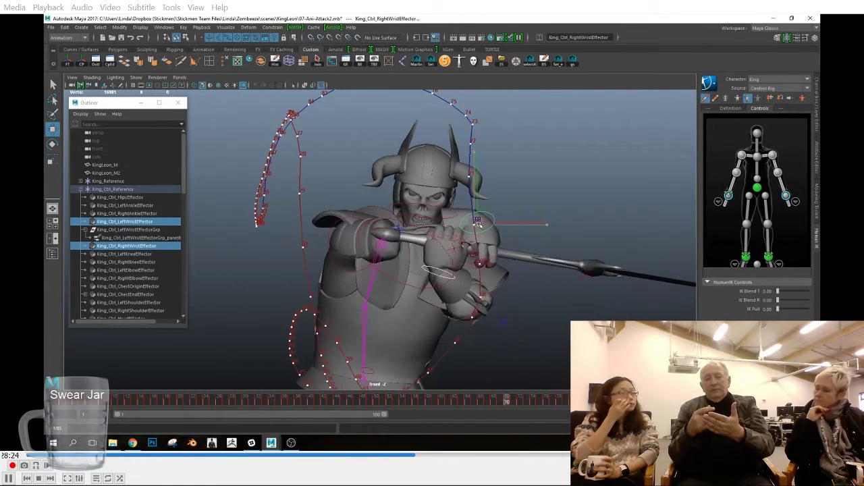
key(alt+period)
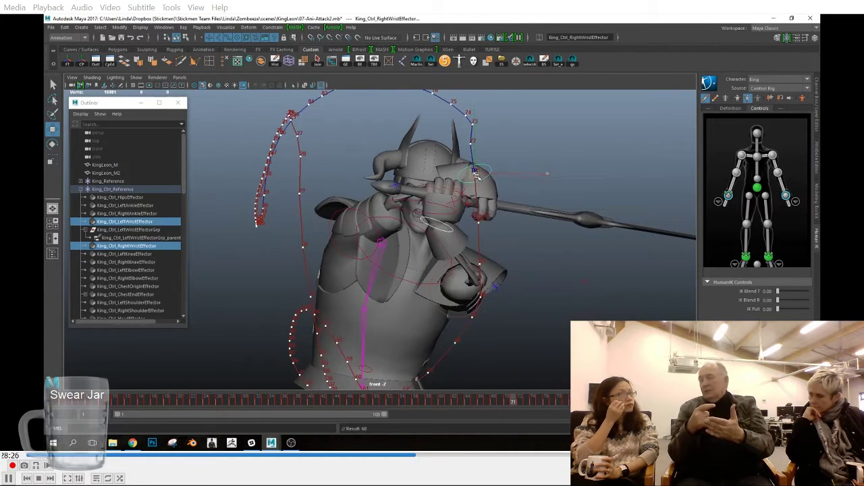
Step: Adjust and key both wrist effectors at frames 72 to 74 along the overhead arc in the front view
click(520, 403)
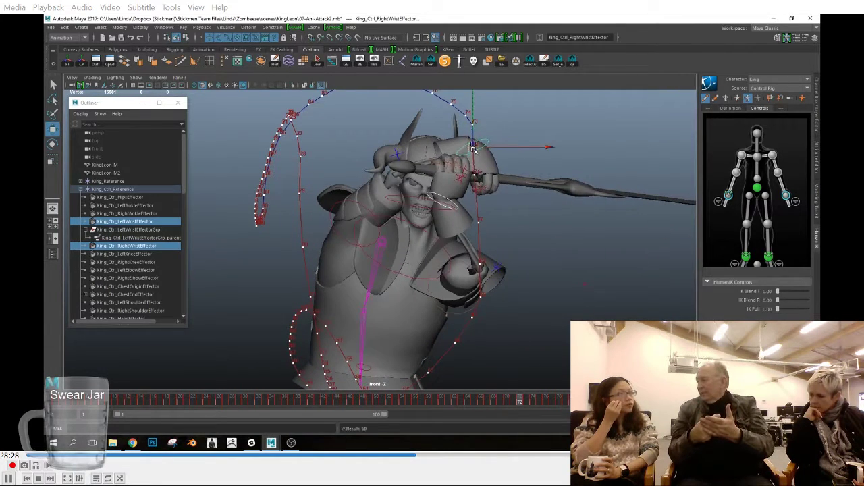
alt+drag(494, 168, 563, 170)
key(space)
drag(538, 214, 537, 235)
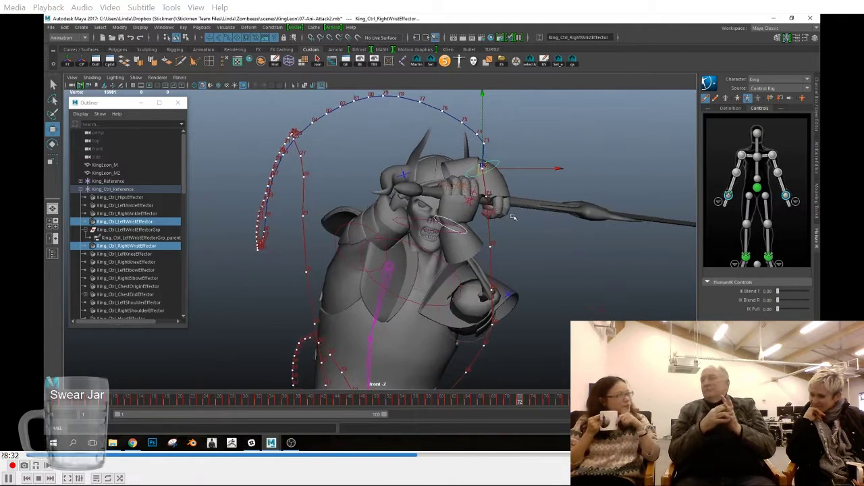
click(528, 402)
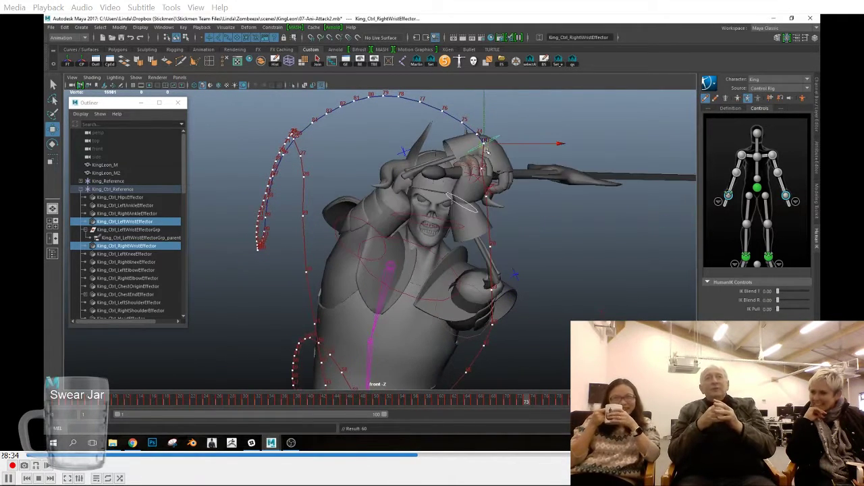
key(alt+period)
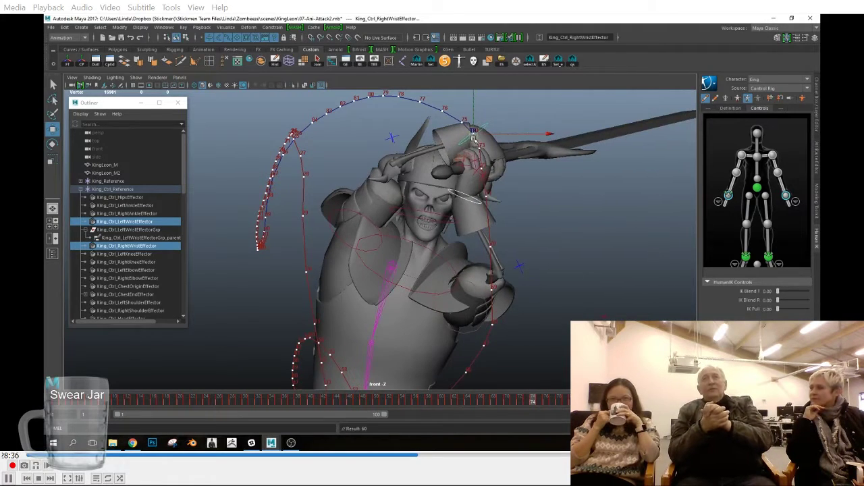
click(528, 404)
key(alt+period)
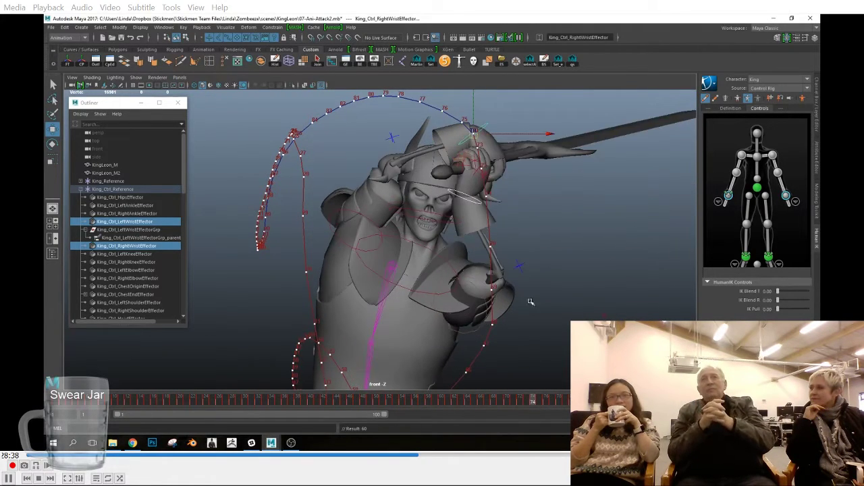
Step: Examine the wrist trails around frame 67 in the front view and scrub through the rest of the swing
alt+drag(471, 135, 521, 227)
drag(532, 403, 493, 402)
alt+middle_drag(547, 360, 555, 280)
key(alt+comma)
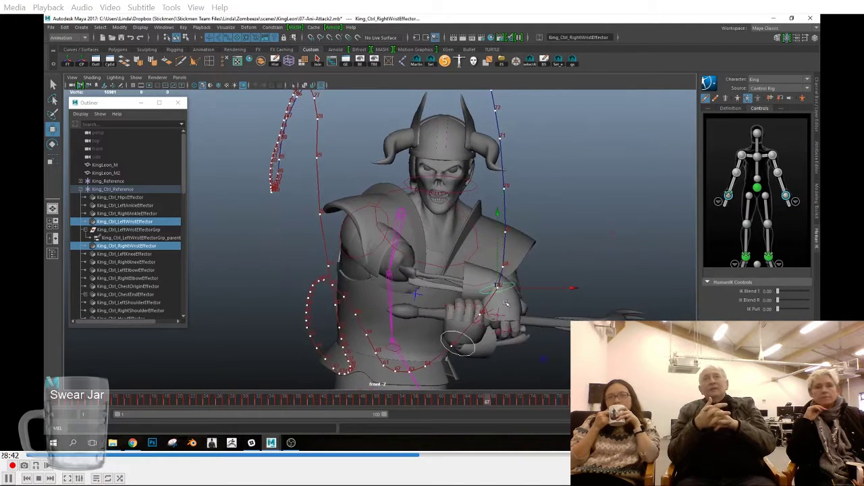
alt+right_drag(521, 367, 449, 375)
alt+middle_drag(448, 375, 461, 416)
drag(487, 403, 662, 403)
Step: Switch to the left view and refine and key both wrist effectors around frames 68 to 71
key(space)
drag(477, 317, 478, 297)
alt+right_drag(594, 260, 546, 250)
key(space)
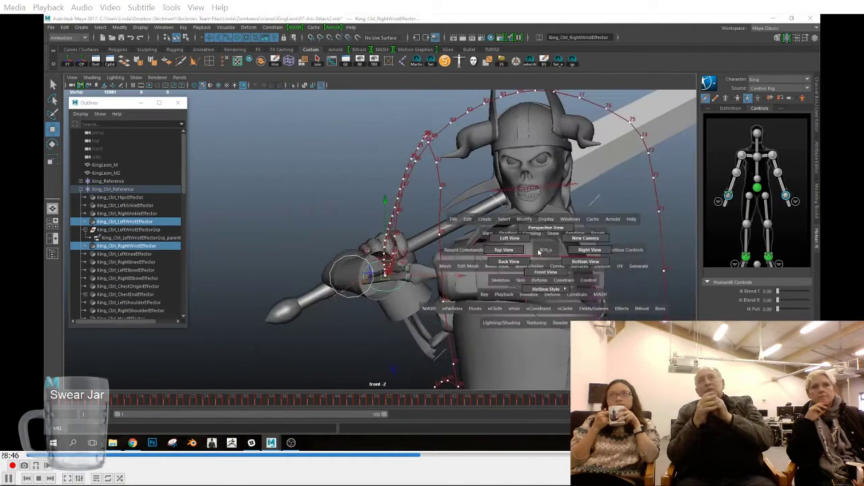
drag(546, 250, 554, 253)
alt+middle_drag(517, 220, 555, 270)
alt+right_drag(555, 270, 573, 276)
mouse_move(511, 401)
mouse_down()
mouse_move(499, 400)
mouse_move(532, 400)
mouse_move(513, 400)
mouse_up()
alt+right_drag(529, 270, 571, 223)
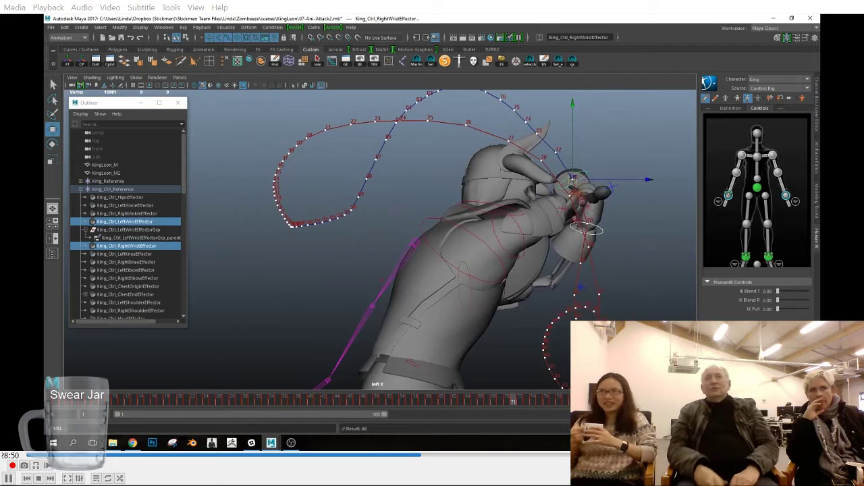
drag(516, 404, 488, 403)
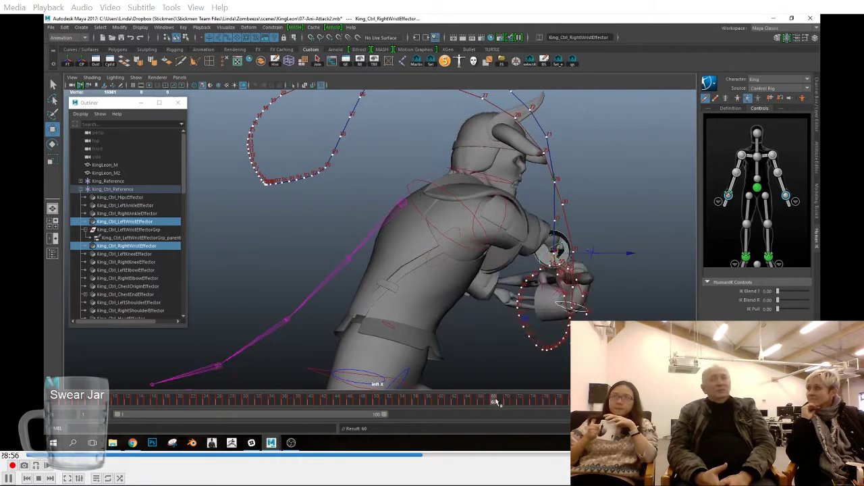
Step: Switch to the top view and examine both wrist trails from the start of the animation to frame 27
scroll(432, 282, down, 3)
key(space)
drag(423, 284, 386, 268)
scroll(385, 268, down, 4)
mouse_move(386, 268)
alt+middle_down()
mouse_move(383, 196)
mouse_move(395, 260)
alt+middle_up()
click(57, 401)
alt+middle_drag(368, 203, 368, 297)
scroll(368, 270, up, 6)
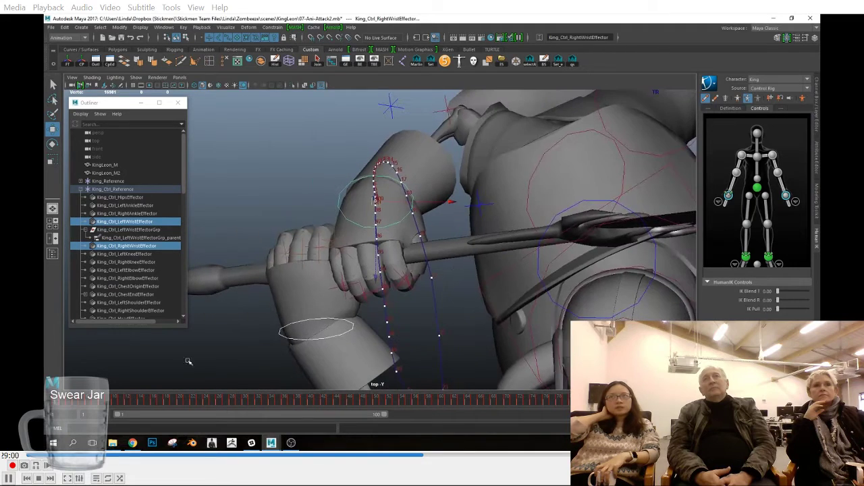
drag(58, 402, 226, 413)
scroll(353, 304, up, 4)
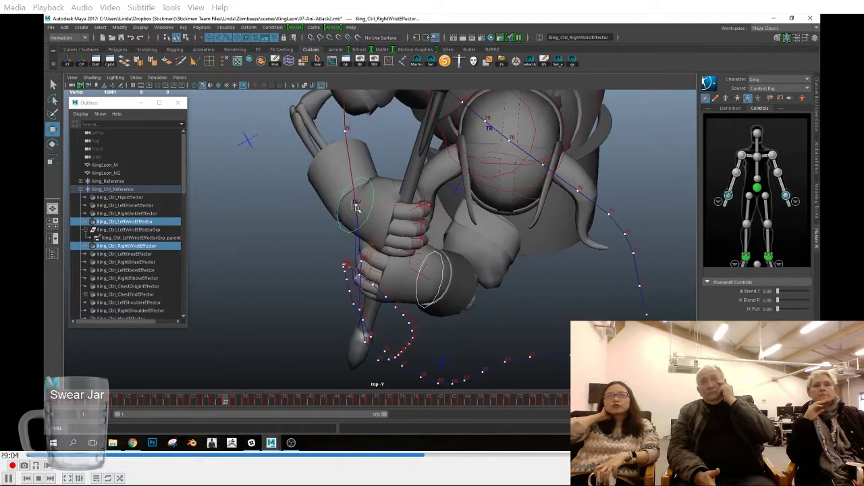
Step: Smooth the wrist trail in the top view by adjusting both wrist effectors slightly at frames 34 to 37
scroll(355, 324, down, 2)
click(239, 408)
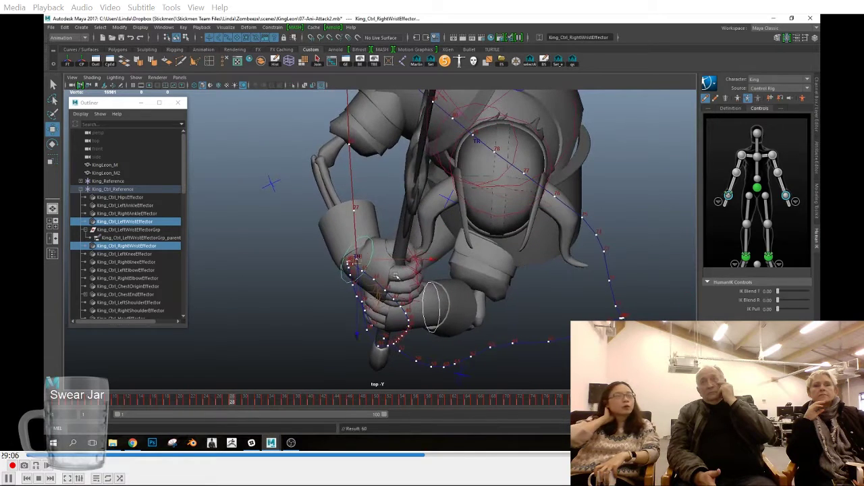
drag(239, 404, 254, 405)
alt+middle_drag(394, 377, 425, 299)
scroll(425, 299, up, 5)
drag(257, 403, 274, 404)
scroll(507, 308, up, 3)
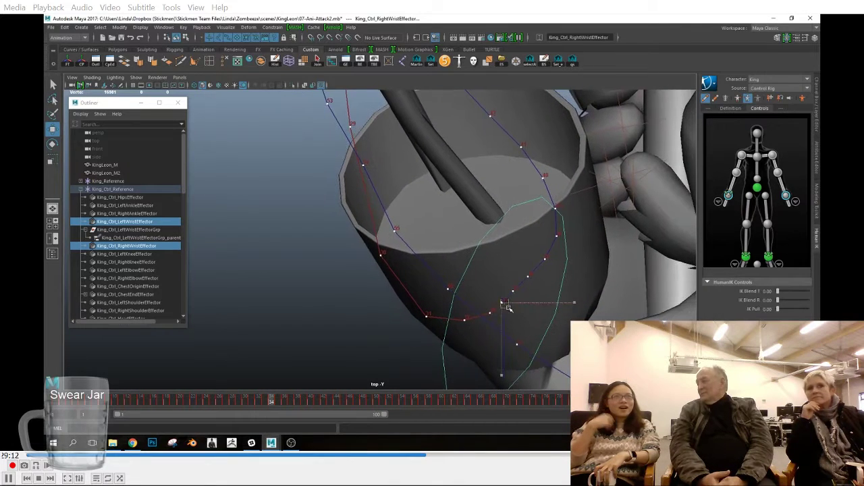
click(289, 405)
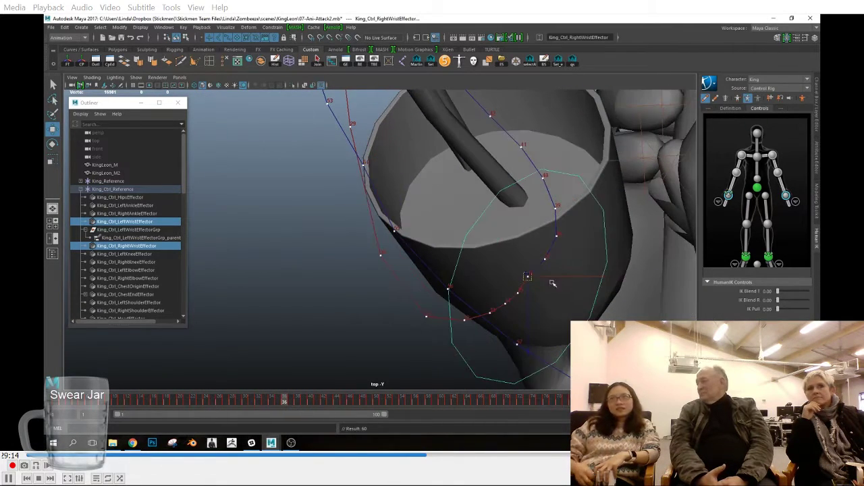
key(alt+period)
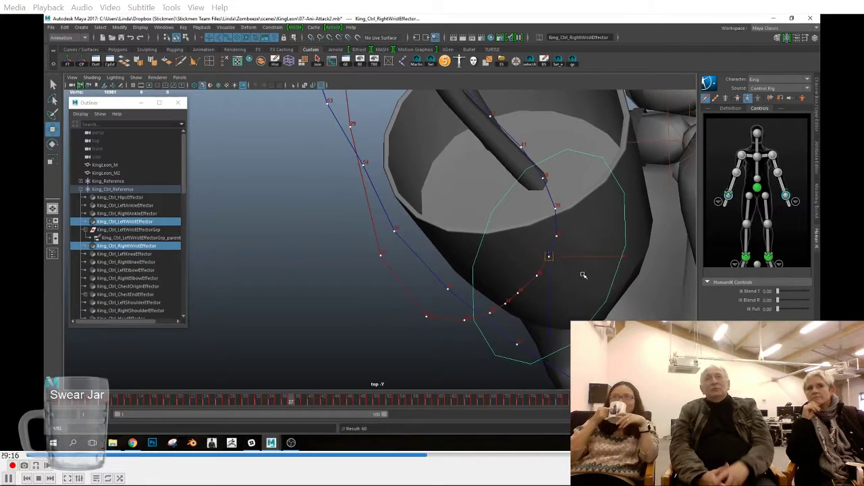
Step: Check the wrist trail around frame 50 and nudge both wrist effectors at frames 53 and 54 to smooth the path
scroll(473, 251, down, 3)
drag(291, 400, 376, 411)
alt+middle_drag(363, 273, 408, 347)
scroll(408, 346, up, 6)
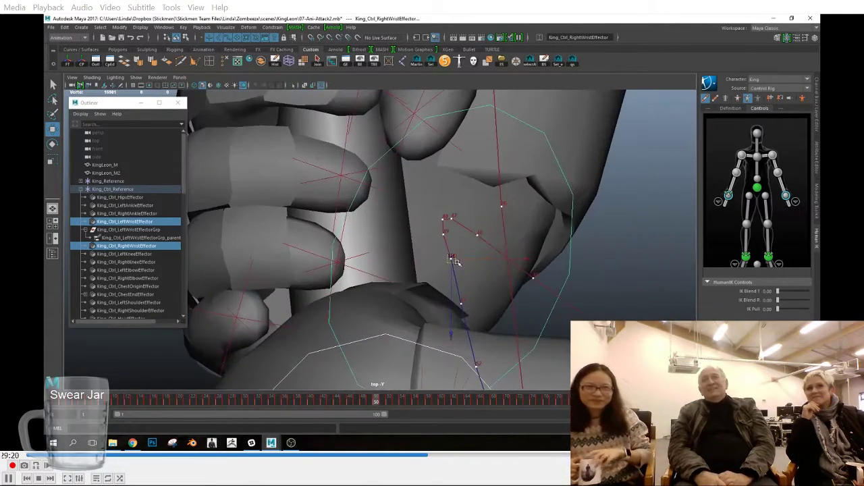
key(alt+comma)
mouse_move(373, 403)
mouse_down()
mouse_move(357, 404)
mouse_move(399, 401)
mouse_move(382, 404)
mouse_up()
scroll(405, 304, down, 4)
alt+middle_drag(405, 304, 384, 245)
click(397, 402)
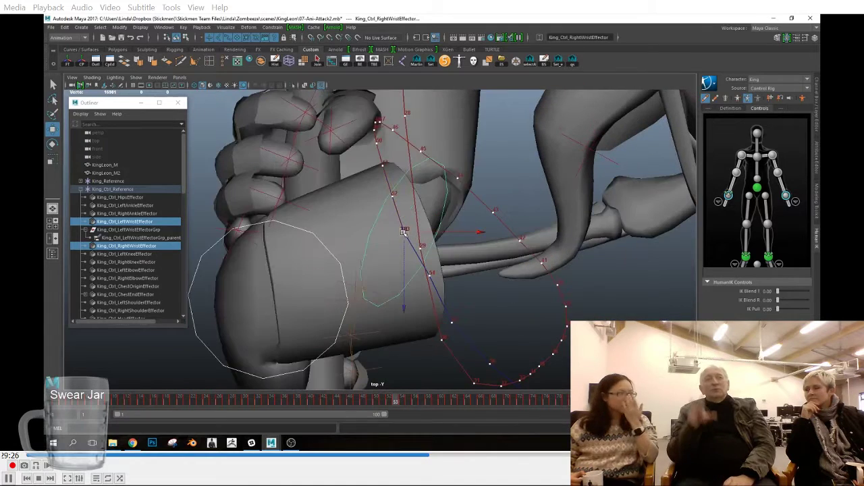
drag(405, 232, 407, 234)
click(404, 404)
drag(430, 276, 428, 281)
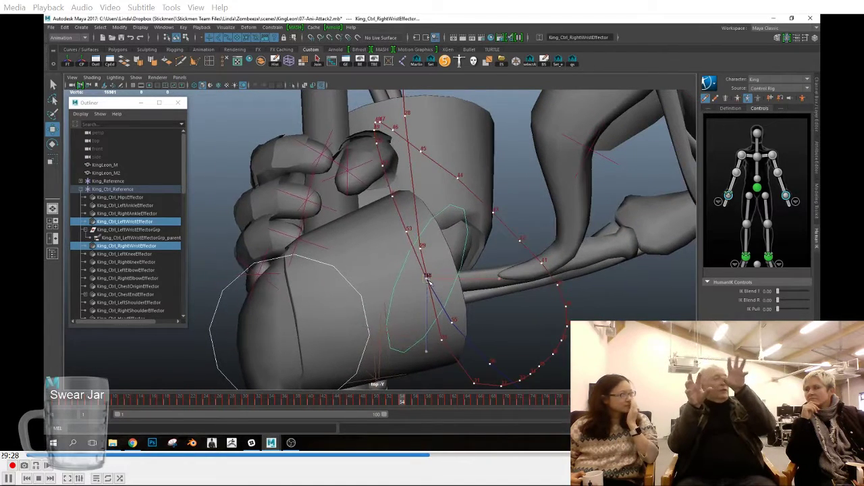
Step: Examine both wrist trails in the top view from frame 55 through the swing around frames 61 to 64
click(408, 403)
scroll(446, 345, down, 4)
alt+middle_drag(453, 351, 392, 325)
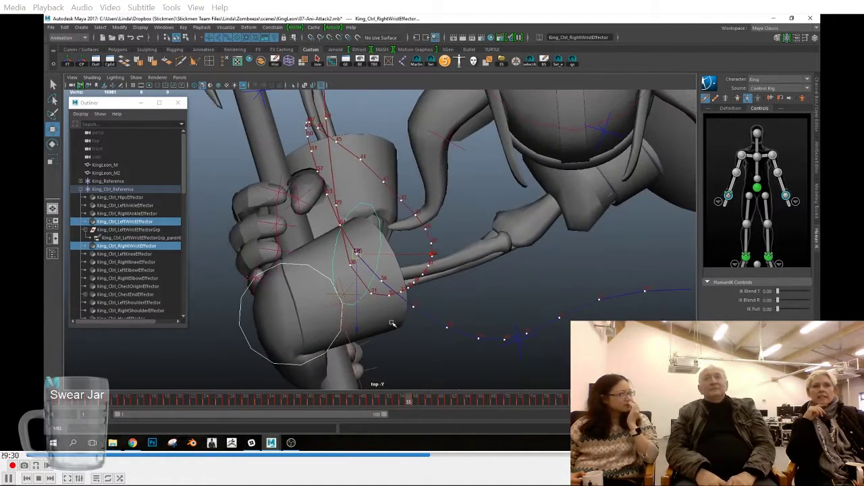
click(415, 403)
drag(416, 403, 466, 404)
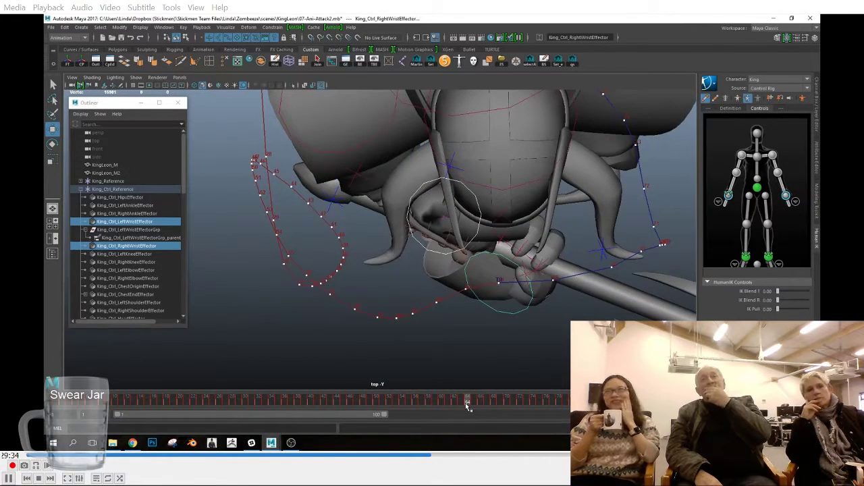
click(472, 402)
drag(472, 409, 454, 403)
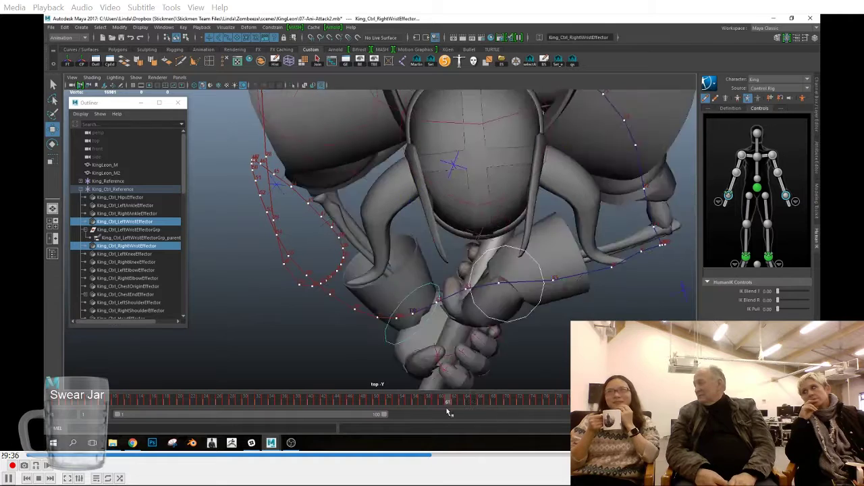
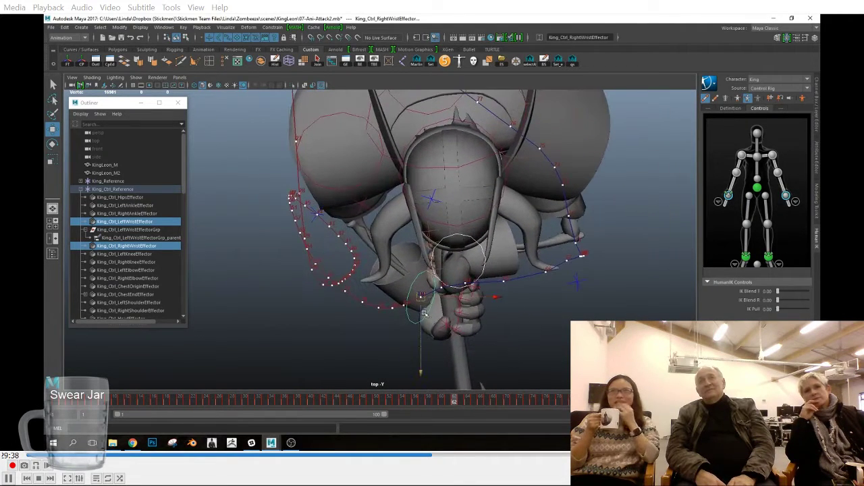
Step: Scrub through the swing past frame 71 and check the wrist trails in the front view
click(473, 404)
drag(473, 404, 518, 398)
key(space)
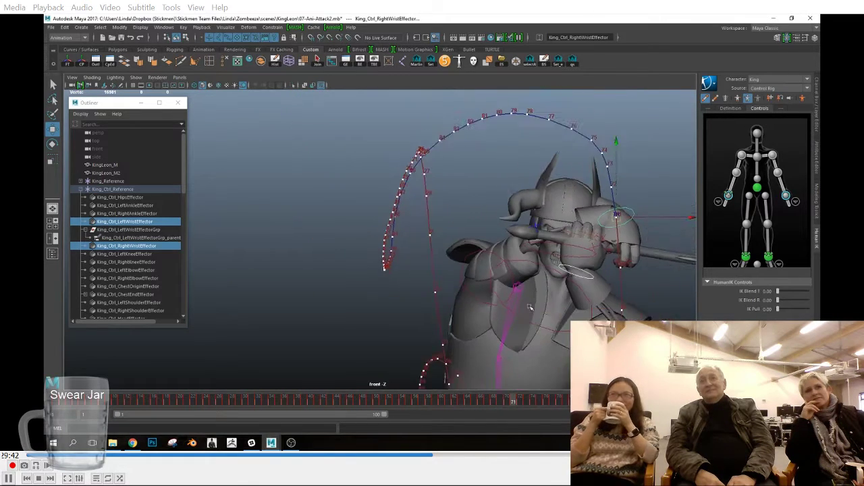
alt+middle_drag(527, 305, 432, 263)
scroll(540, 315, down, 1)
drag(474, 404, 546, 408)
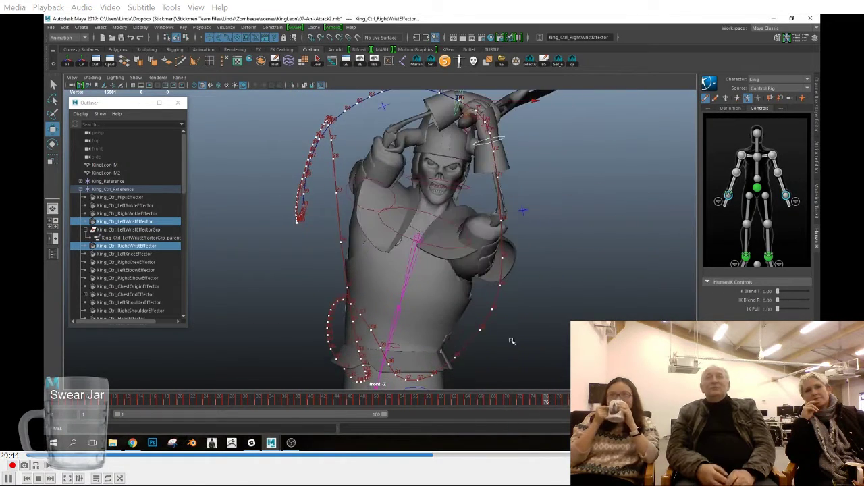
Step: Smooth the wrist trail in the top view by adjusting and keying both wrist effectors at frames 63 and 64
key(space)
scroll(515, 349, up, 1)
alt+middle_drag(515, 349, 502, 374)
mouse_move(454, 406)
mouse_down()
mouse_move(448, 403)
mouse_move(461, 401)
mouse_up()
key(s)
drag(438, 314, 463, 319)
click(469, 403)
key(s)
Step: Nudge and key both wrist effectors at frames 67 and 68 to smooth the top-view path
click(475, 403)
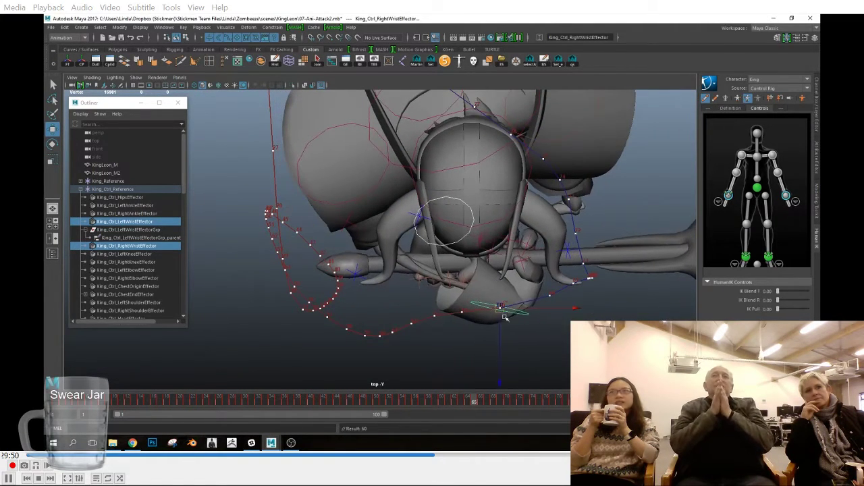
click(480, 403)
click(487, 404)
drag(573, 283, 577, 288)
key(s)
alt+middle_drag(577, 290, 444, 295)
scroll(445, 296, up, 5)
click(494, 406)
scroll(513, 351, up, 4)
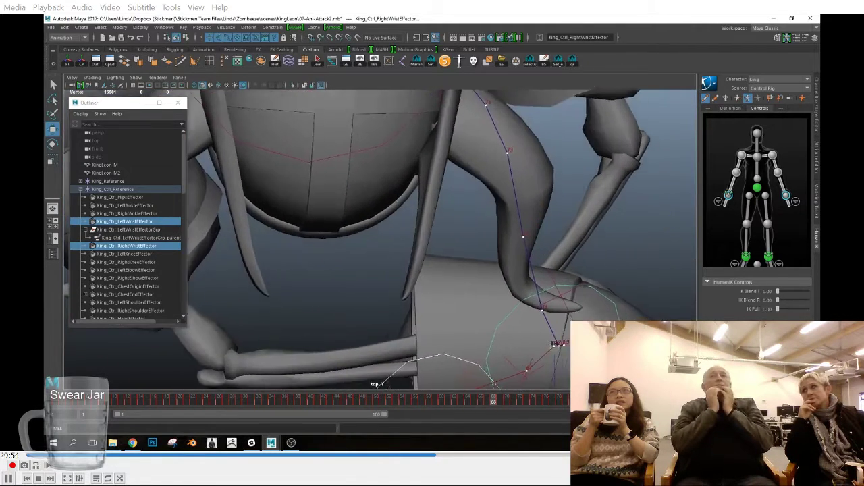
alt+middle_drag(565, 362, 501, 316)
drag(499, 315, 502, 321)
key(s)
Step: Refine the wrist path's turning point in the top view by keying both wrist effectors at frames 68 to 70
click(503, 407)
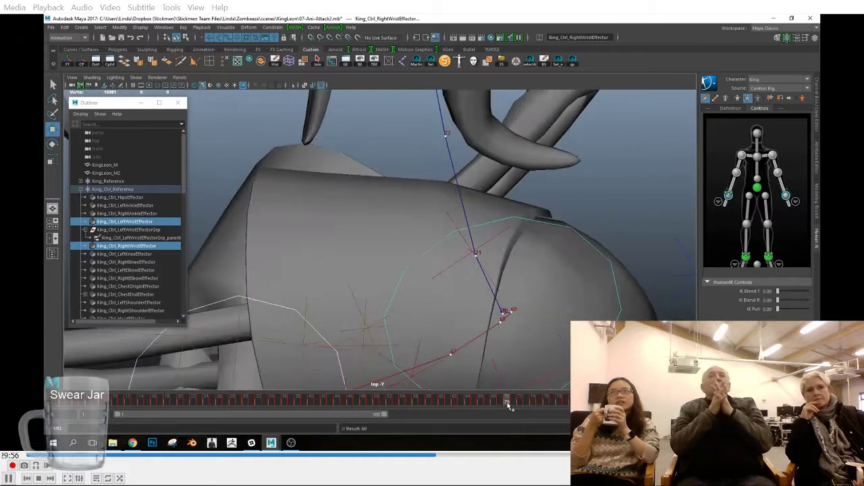
key(s)
mouse_move(512, 313)
mouse_down()
mouse_move(502, 328)
mouse_move(506, 302)
mouse_up()
click(495, 404)
key(s)
click(502, 402)
click(508, 402)
key(s)
Step: Shift both wrist effectors slightly at frames 71 and 72 in the top view and key them
click(514, 403)
alt+right_drag(499, 337, 236, 270)
drag(415, 244, 420, 244)
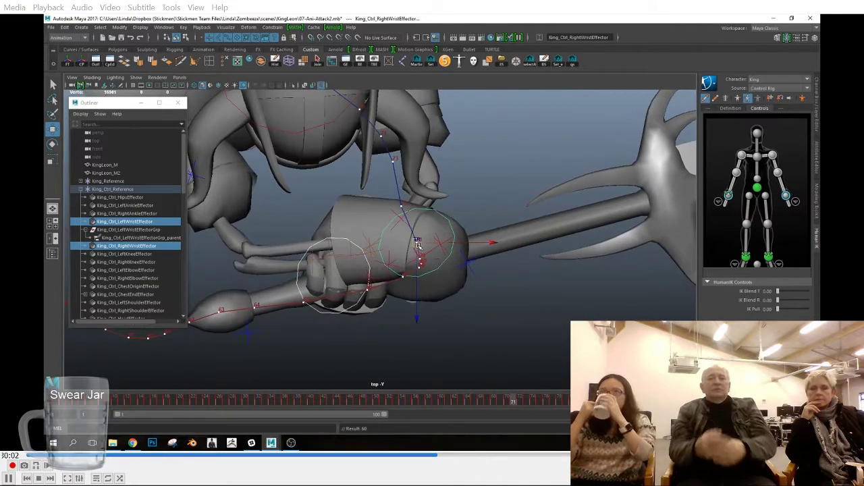
key(s)
alt+middle_drag(455, 307, 463, 328)
alt+right_drag(463, 328, 435, 327)
alt+middle_drag(436, 328, 493, 378)
click(521, 402)
drag(470, 279, 476, 275)
key(s)
Step: Return to the front view and play back the attack with the whole wrist trail in sight
alt+right_drag(542, 318, 405, 263)
alt+middle_drag(405, 263, 513, 348)
alt+right_drag(514, 347, 420, 307)
key(space)
drag(420, 307, 419, 346)
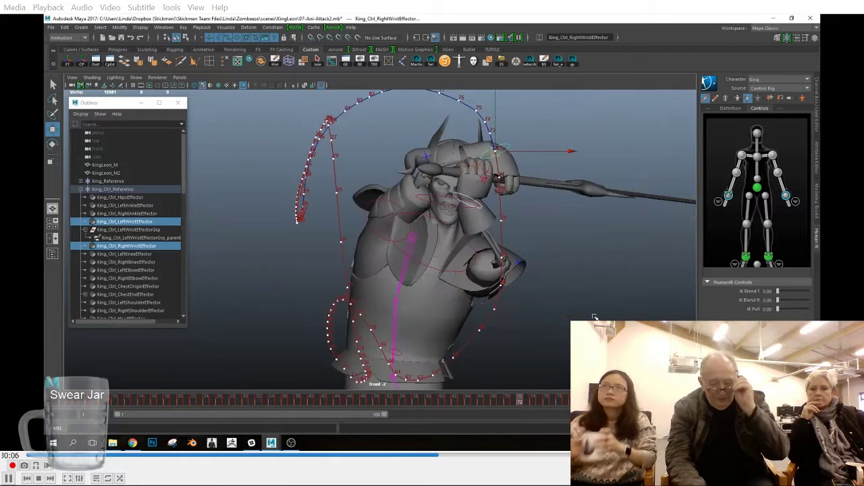
alt+right_drag(594, 315, 474, 289)
alt+right_drag(530, 298, 445, 277)
alt+middle_drag(523, 273, 439, 271)
scroll(133, 267, down, 11)
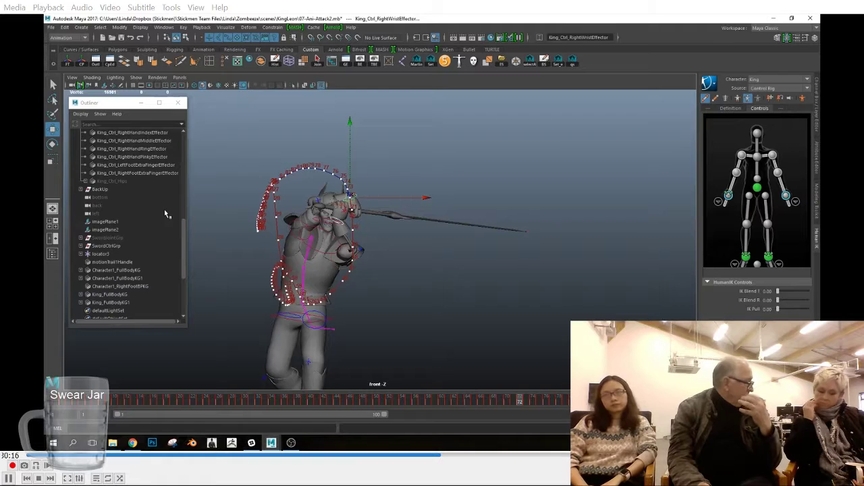
key(alt+v)
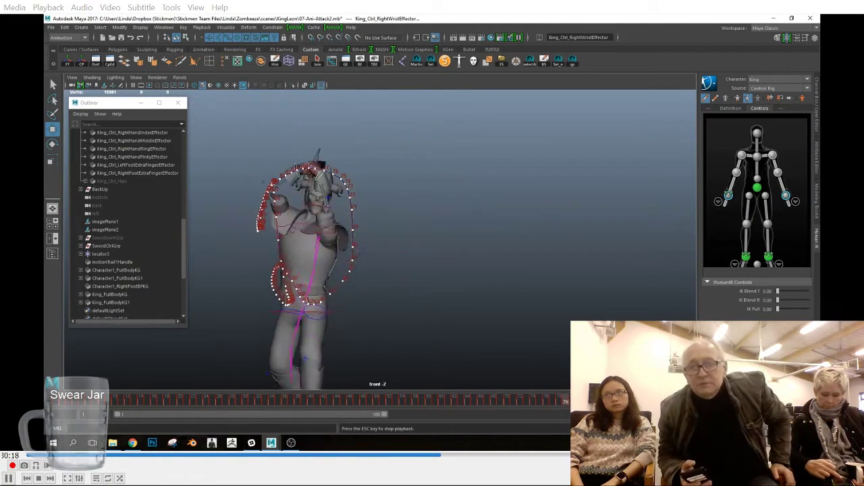
key(Escape)
Step: Replace the wrist motion trail with an editable motion trail for the sword tip locator
click(118, 262)
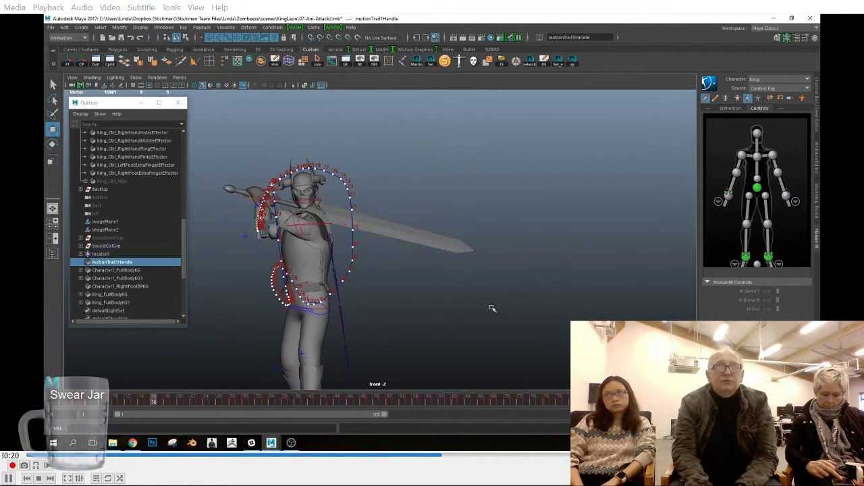
key(Delete)
drag(496, 243, 475, 261)
click(477, 256)
click(476, 253)
click(229, 29)
click(232, 48)
Step: Save the scene as a new version named 07-Ani-Attack2_2.mb
click(52, 26)
click(72, 67)
click(241, 359)
text(_2)
key(Return)
Step: Bake the sword tip locator's animation into keys along the timeline
key(w)
scroll(382, 302, down, 2)
alt+middle_drag(382, 301, 463, 332)
click(52, 404)
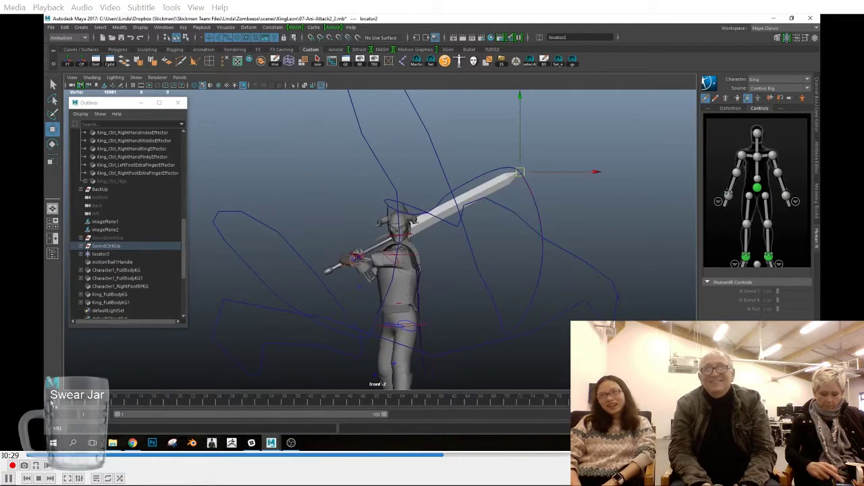
click(66, 29)
mouse_move(122, 104)
click(203, 155)
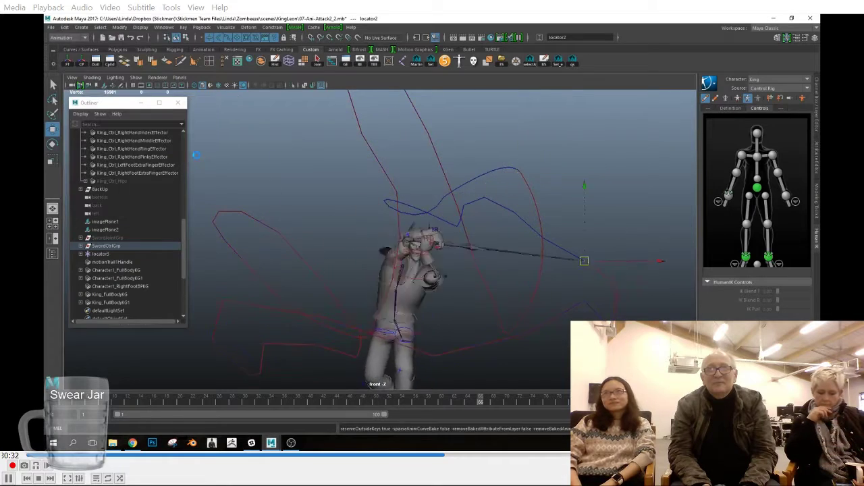
Step: Examine the shape of the sword tip's motion trail in the front view
alt+right_drag(532, 165, 555, 169)
alt+middle_drag(556, 169, 418, 214)
alt+right_drag(419, 214, 758, 278)
alt+right_drag(432, 185, 421, 225)
alt+middle_drag(420, 225, 430, 172)
alt+right_drag(481, 228, 500, 237)
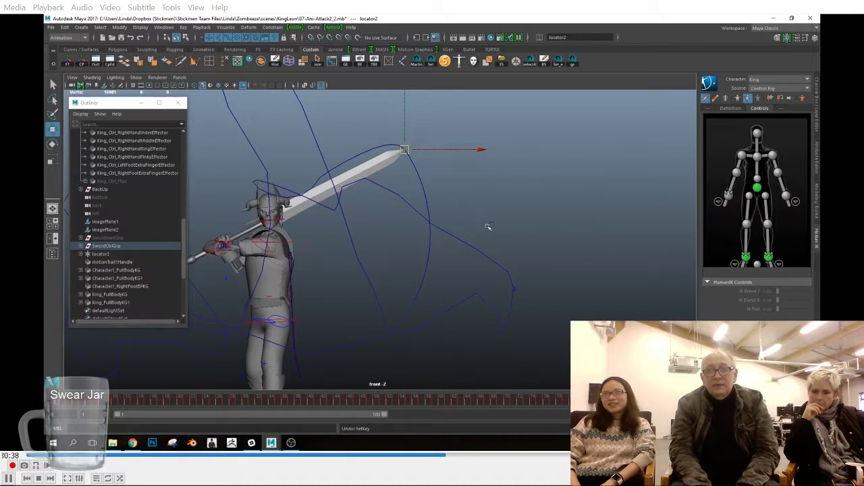
alt+middle_drag(422, 241, 553, 244)
alt+right_drag(553, 244, 584, 253)
Step: Inspect the right wrist effector up close in the perspective view at frame 13, with its channel values shown
click(345, 267)
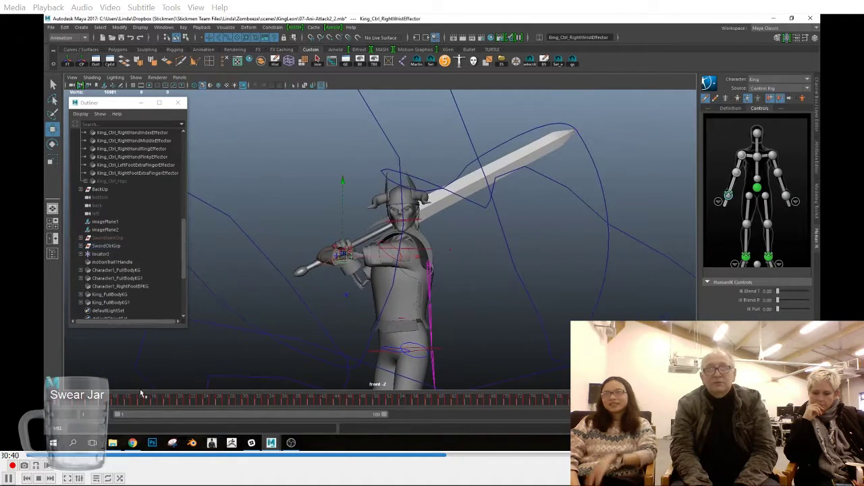
drag(62, 401, 131, 405)
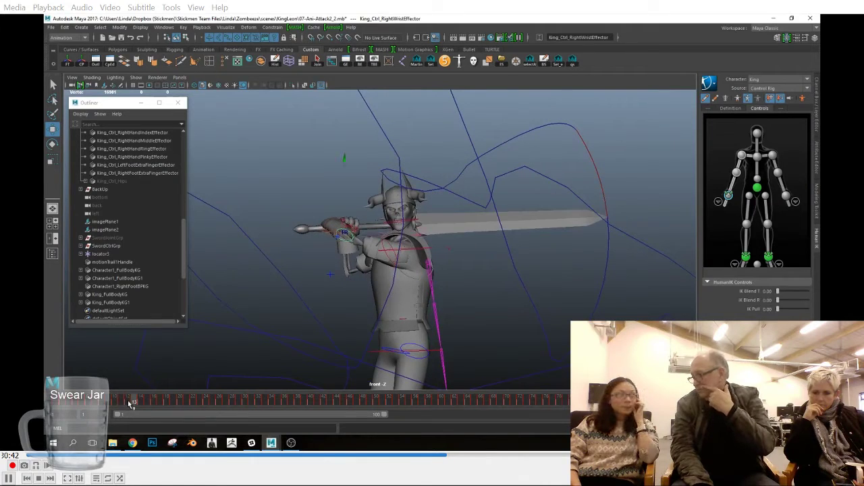
key(space)
drag(288, 266, 292, 245)
key(f)
alt+right_drag(476, 262, 368, 282)
alt+drag(368, 283, 311, 212)
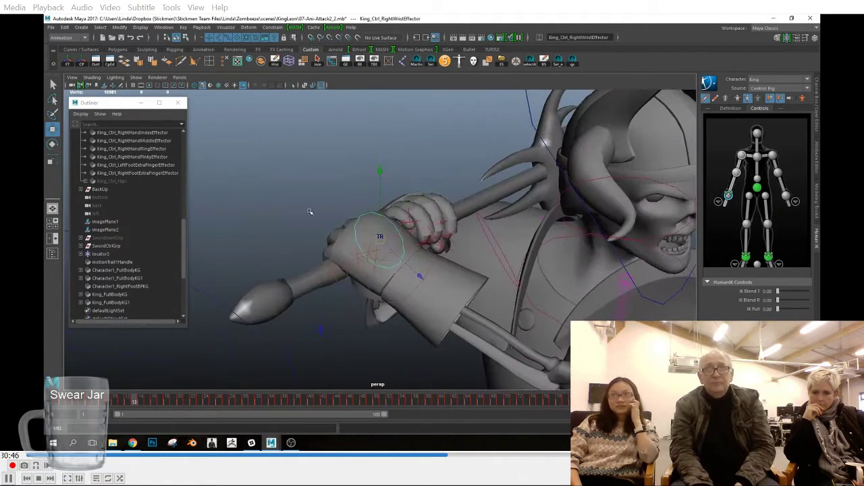
click(814, 140)
alt+drag(388, 223, 366, 265)
alt+middle_drag(366, 265, 374, 206)
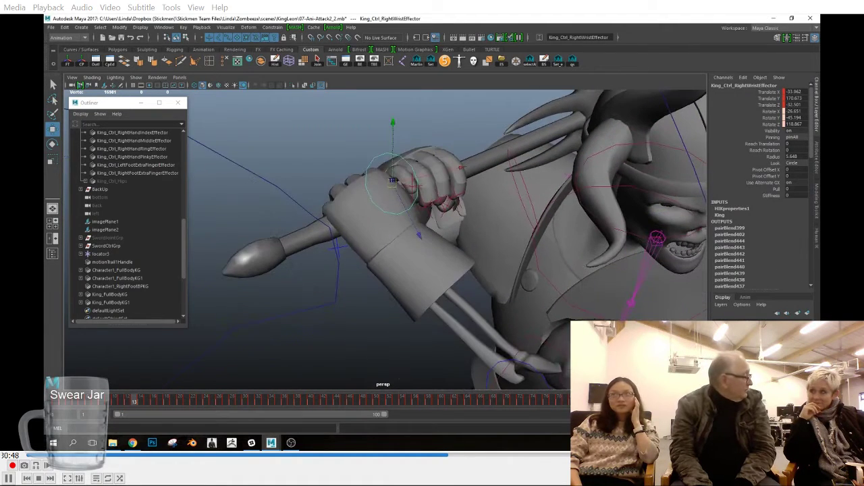
alt+drag(374, 207, 368, 215)
Step: Create a locator and select it together with the left wrist effector
click(83, 29)
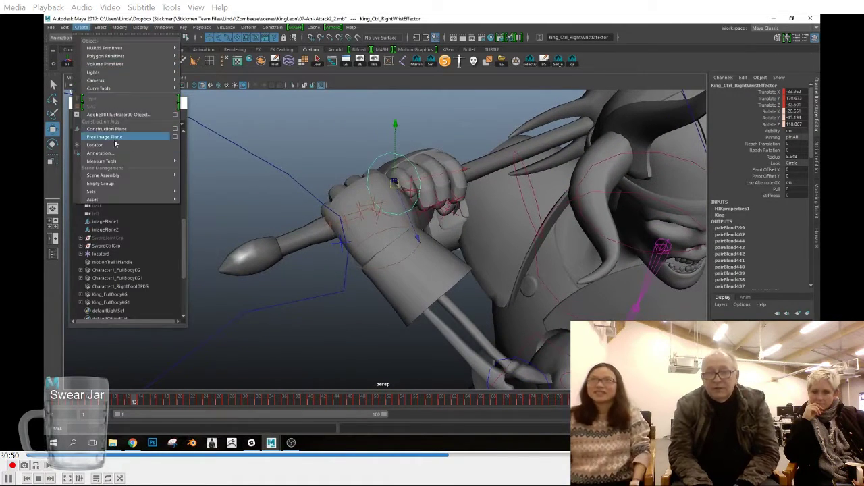
click(113, 144)
click(372, 266)
ctrl+click(130, 272)
click(227, 28)
click(237, 47)
key(ctrl+z)
Step: Parent-constrain the locator to the left wrist effector on all axes without maintaining the offset
click(273, 28)
click(350, 48)
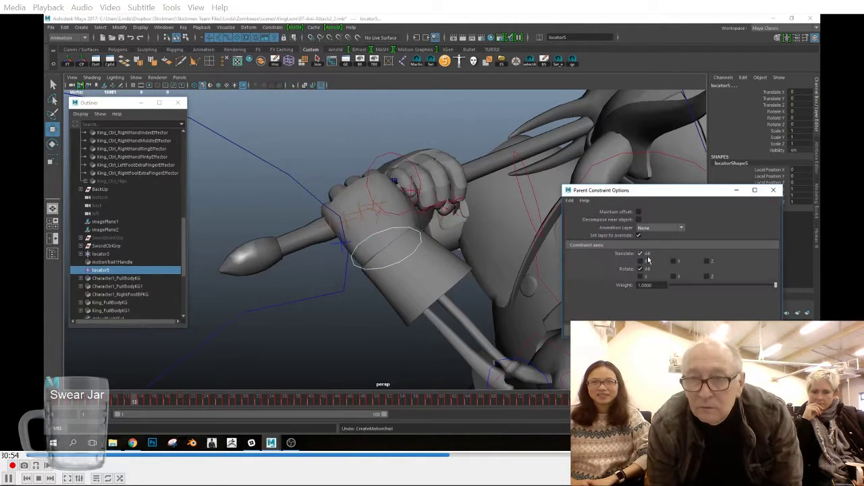
click(674, 331)
click(136, 77)
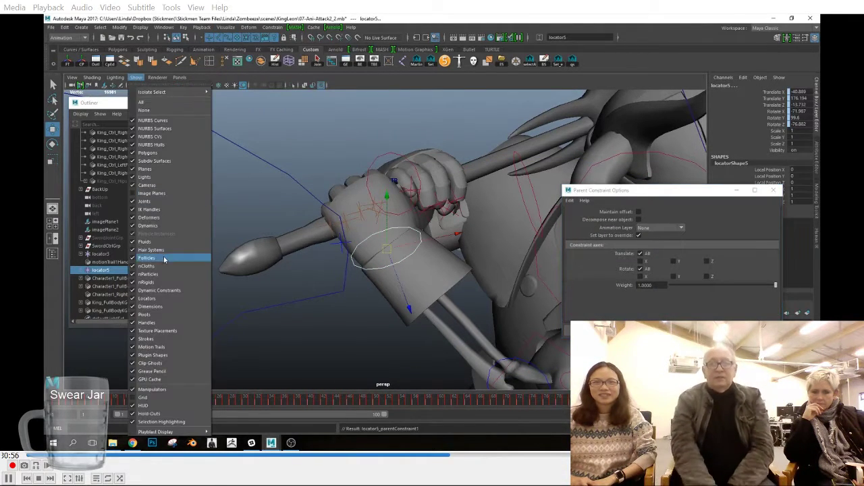
click(402, 337)
click(91, 77)
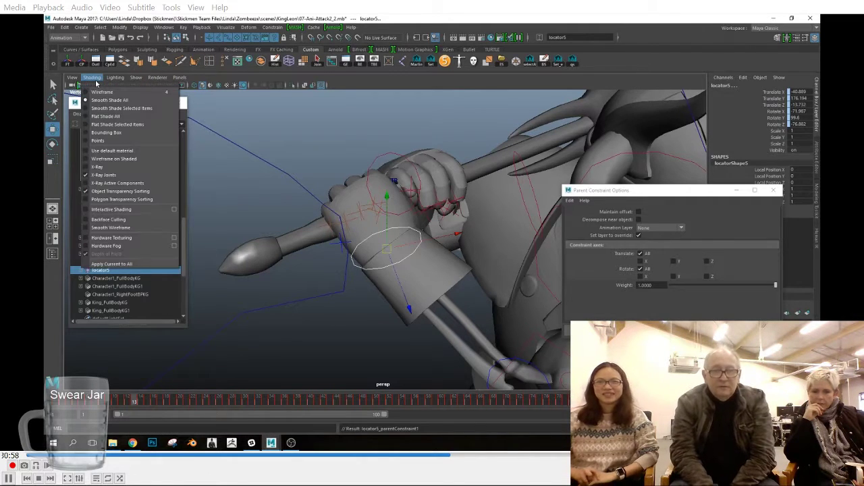
click(135, 212)
Step: Delete the parent constraint from the locator
click(141, 270)
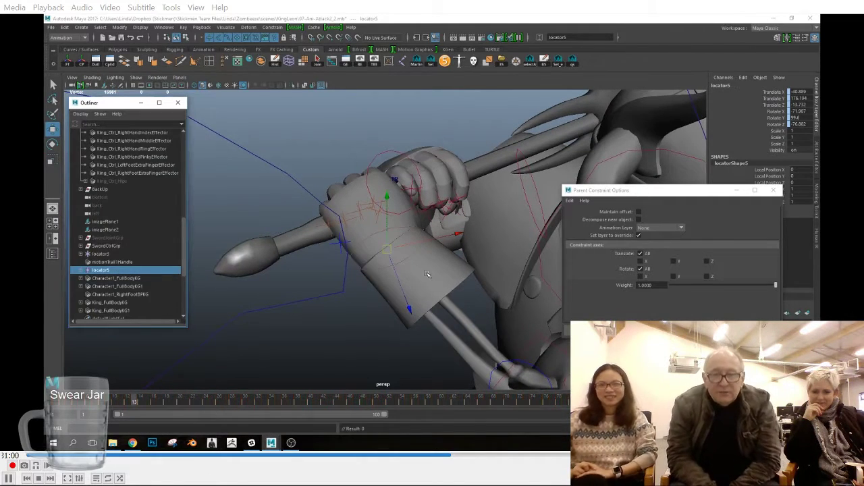
click(81, 271)
click(106, 279)
key(Delete)
click(133, 271)
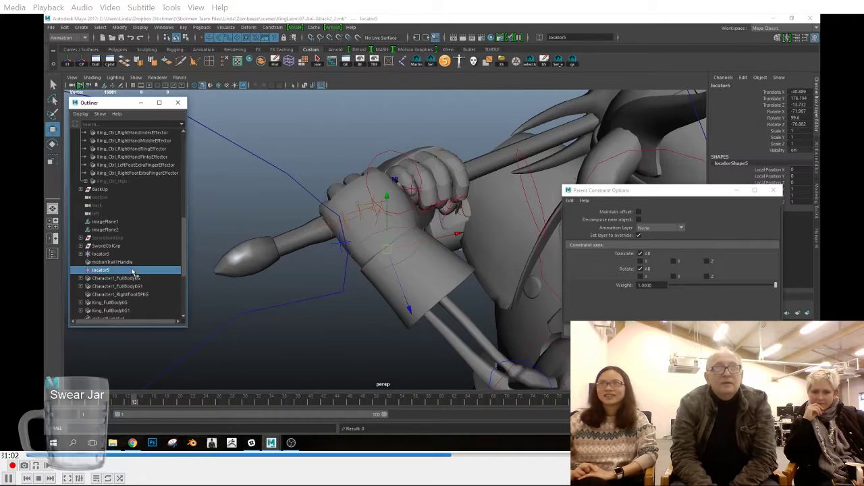
Step: Move the locator into the King_Ctrl_Reference hierarchy and compare its channel values with the left wrist effector's
scroll(149, 211, up, 10)
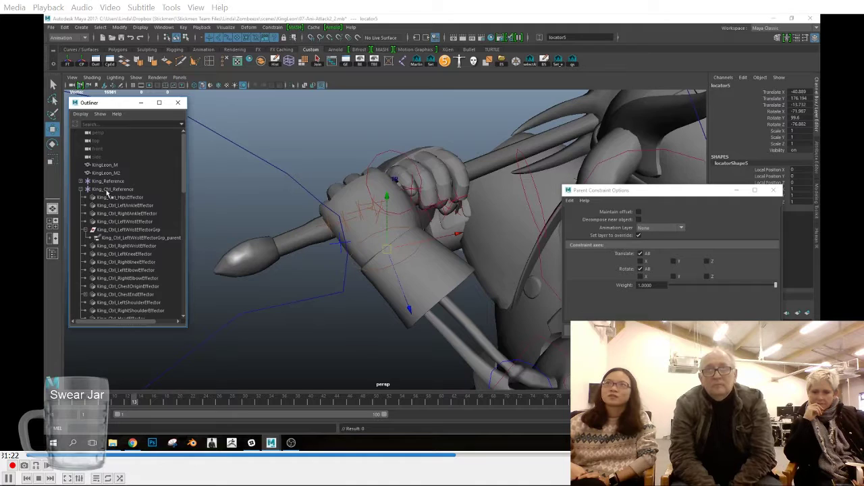
ctrl+click(121, 223)
key(p)
click(86, 222)
middle_drag(125, 230, 125, 221)
click(105, 230)
click(109, 223)
click(112, 232)
click(108, 223)
click(115, 231)
Step: Try to match the locator to the left wrist effector by copying the effector's frame 1 keys onto it
click(59, 402)
alt+drag(463, 301, 398, 284)
click(144, 223)
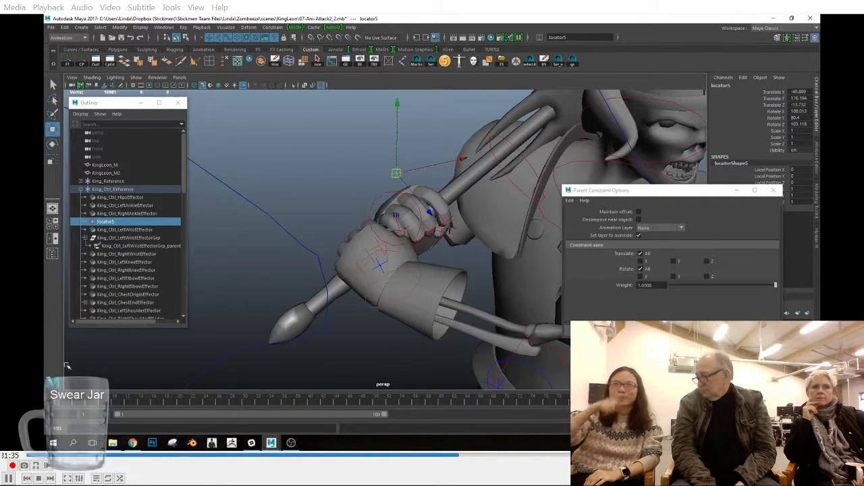
click(386, 296)
right_click(57, 401)
click(71, 287)
click(399, 177)
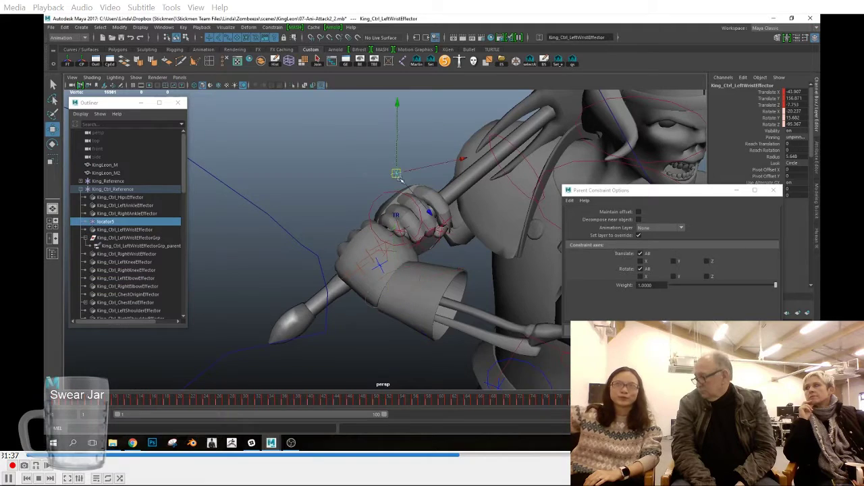
right_click(57, 401)
mouse_move(107, 298)
click(152, 304)
alt+drag(453, 216, 456, 217)
click(412, 297)
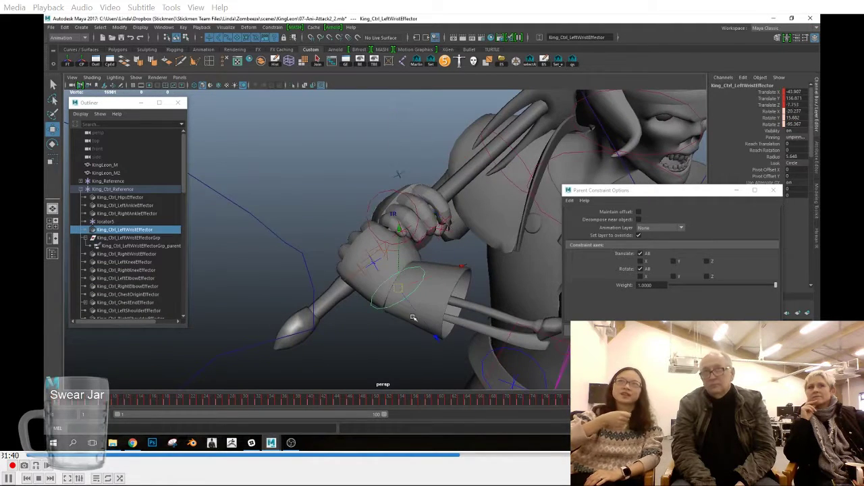
Step: Hide the polygon meshes in the perspective view and snap the locator onto the left wrist effector's position
click(399, 176)
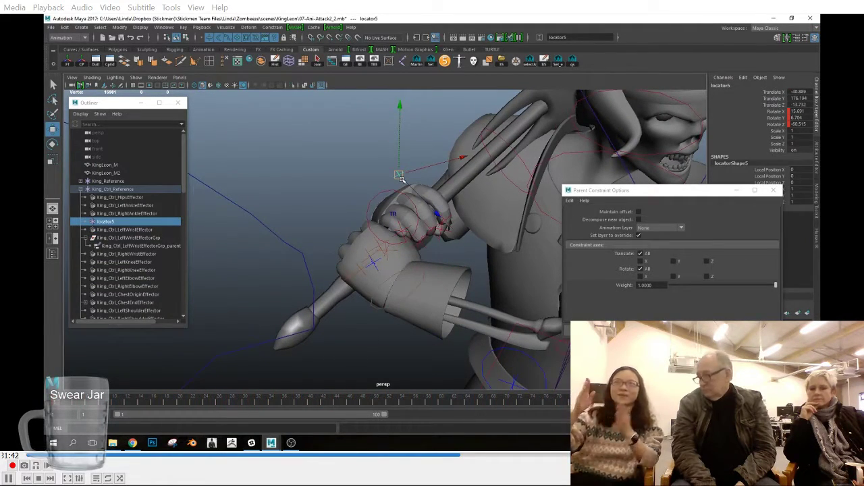
click(136, 79)
click(166, 155)
key(v)
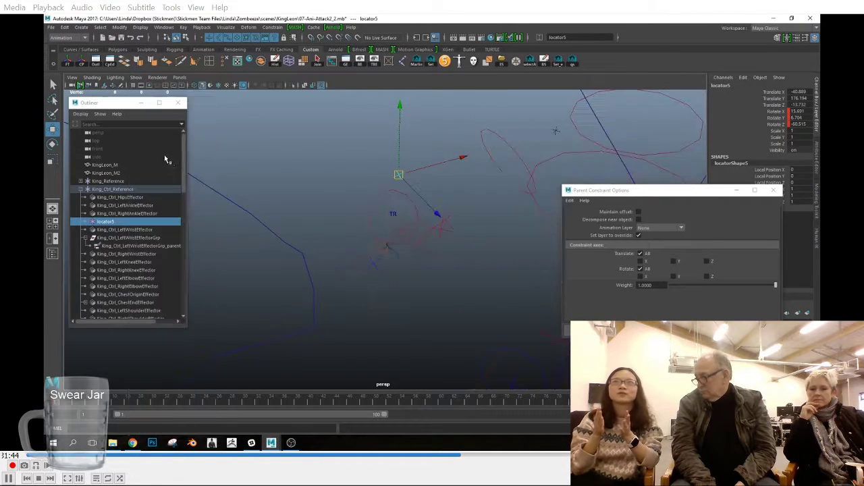
drag(400, 175, 405, 291)
alt+drag(436, 304, 393, 191)
click(377, 170)
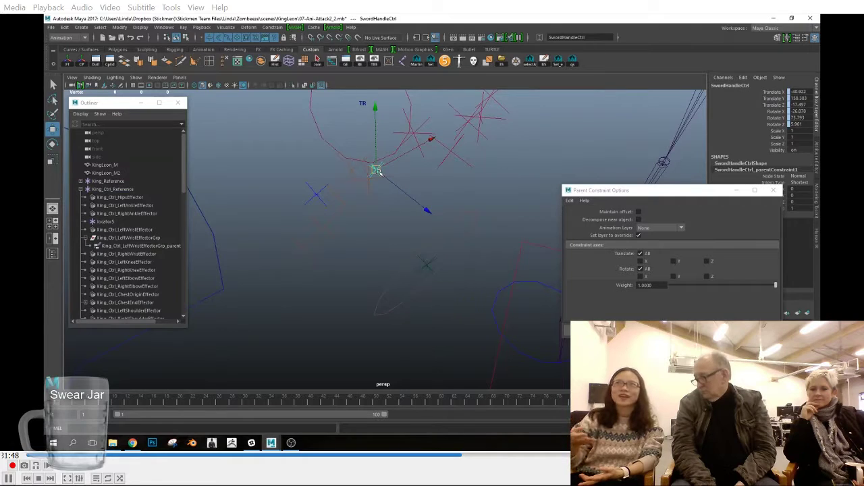
click(426, 261)
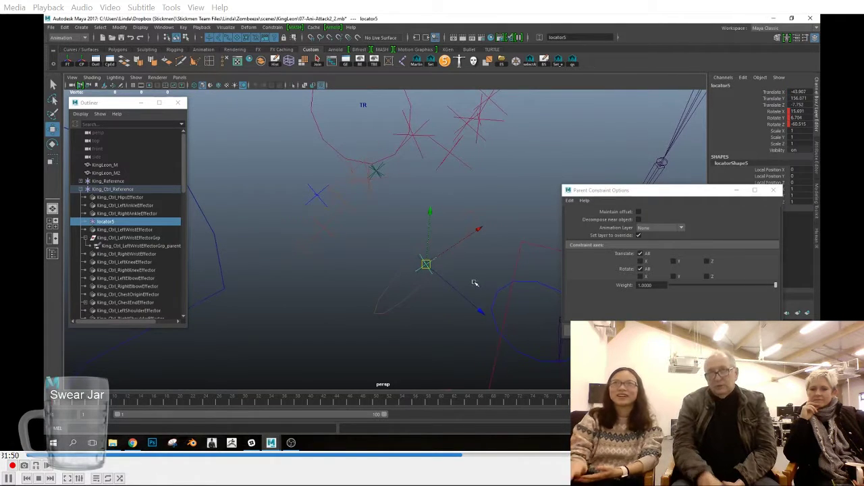
Step: Parent the locator under the left wrist effector
key(e)
ctrl+click(137, 231)
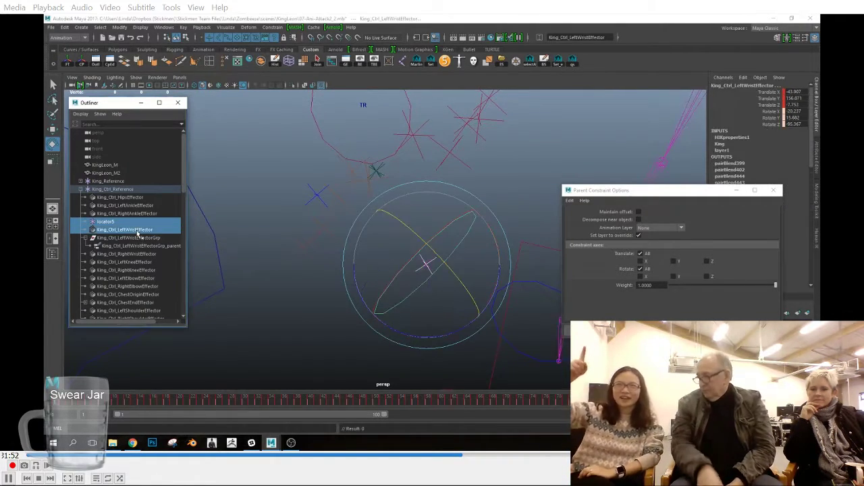
key(p)
Step: Delete the locator's keys at frame 1 and set its X, Y and Z rotation to 0
right_click(62, 400)
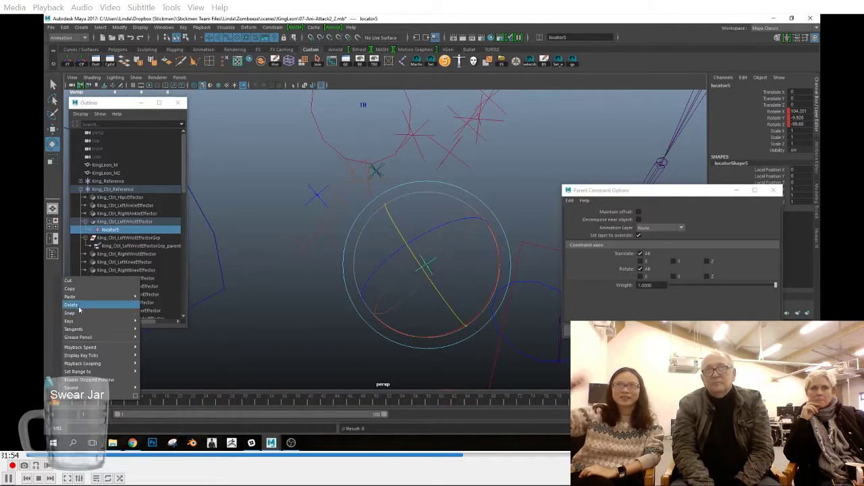
click(82, 312)
drag(812, 111, 811, 123)
click(773, 124)
key(w)
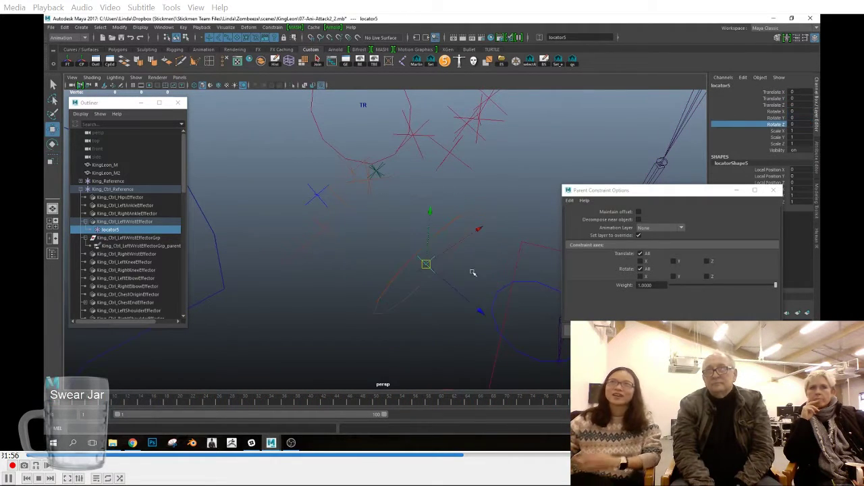
Step: Move the locator back directly under King_Ctrl_Reference and compare its rotation values with the left wrist effector's
middle_drag(117, 232, 119, 219)
click(119, 233)
click(119, 224)
key(w)
click(125, 232)
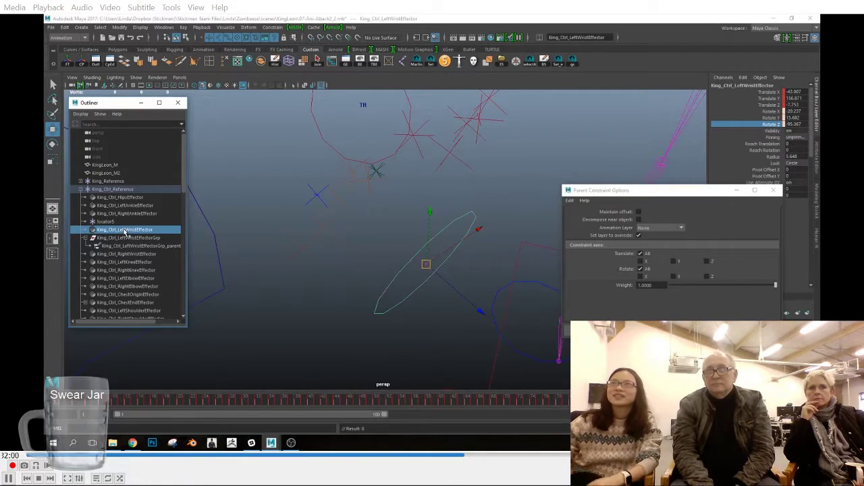
Step: Show the polygon meshes again in the perspective view with shaded display
click(126, 225)
click(127, 232)
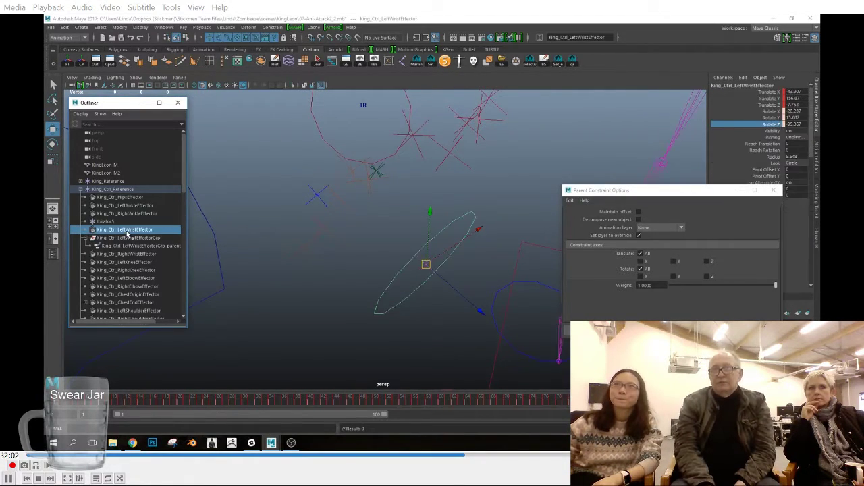
key(5)
click(135, 78)
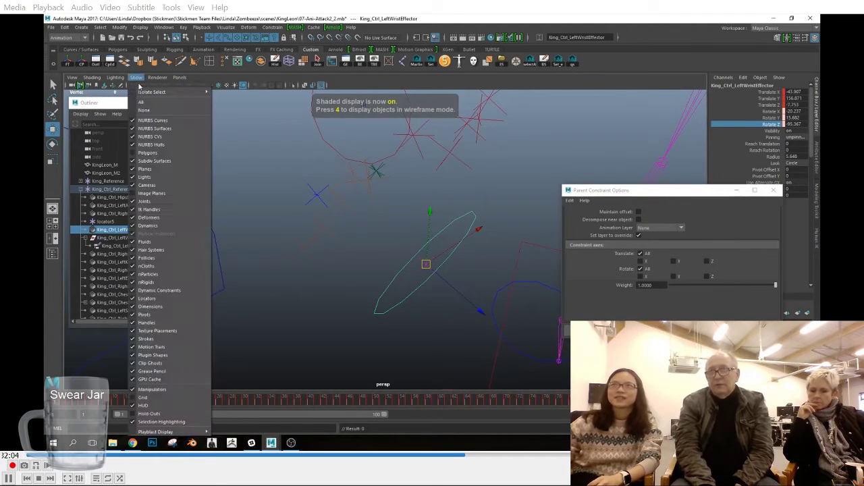
click(165, 160)
mouse_move(406, 283)
alt+mouse_down()
mouse_move(386, 293)
mouse_move(399, 296)
alt+mouse_up()
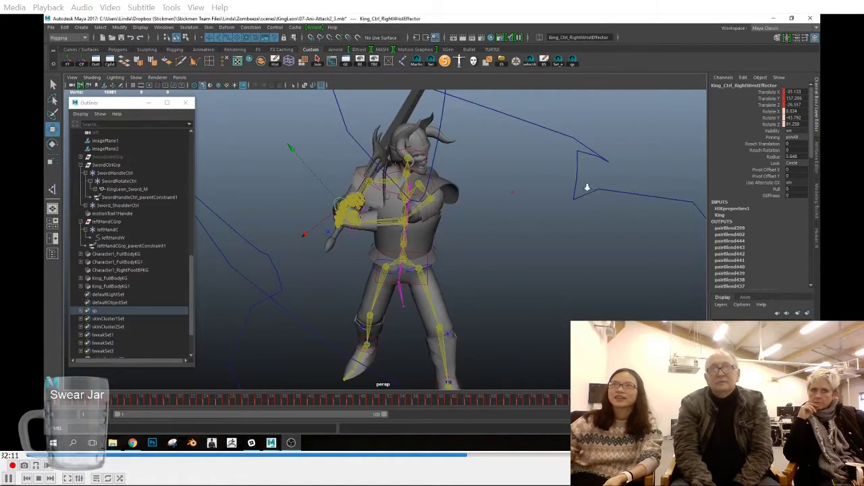
Step: Switch to the 07-Ani-Attack2_3 scene and scrub the attack to frame 55 in the left view
alt+right_drag(585, 187, 460, 203)
key(space)
drag(460, 203, 574, 241)
alt+right_drag(573, 241, 418, 231)
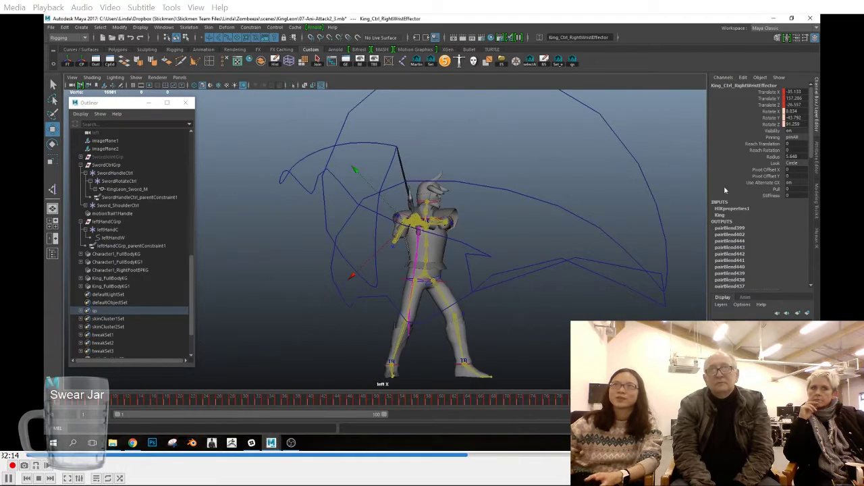
click(816, 128)
click(817, 128)
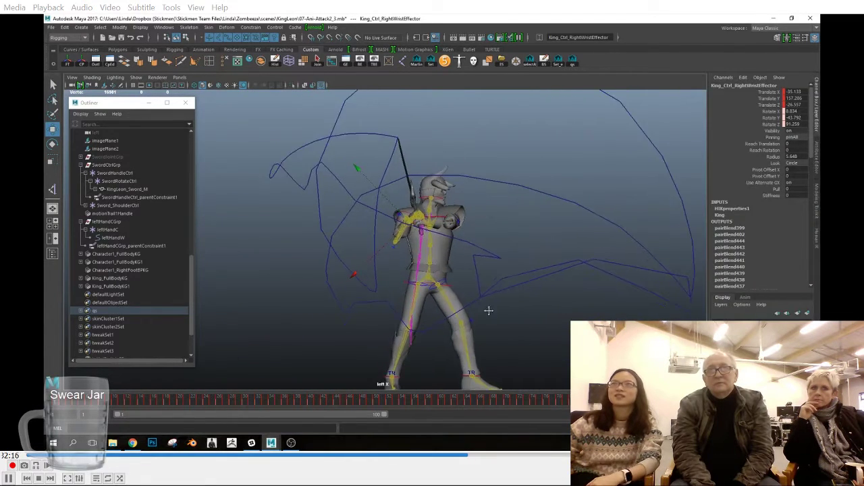
drag(101, 402, 226, 402)
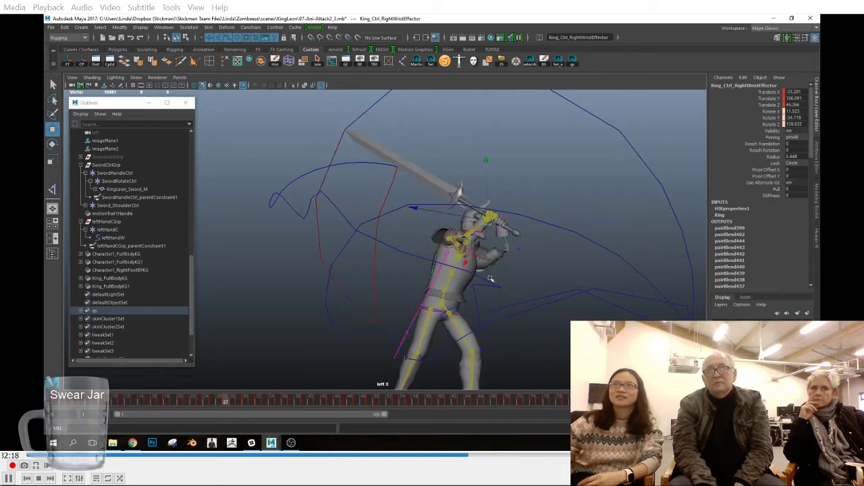
alt+right_drag(330, 355, 276, 367)
alt+middle_drag(275, 368, 197, 380)
drag(225, 401, 408, 417)
Step: Set the Rotate tool's axis orientation to World for rotating the right wrist effector
alt+right_drag(447, 372, 457, 351)
alt+middle_drag(456, 351, 488, 277)
key(e)
key(ctrl+z)
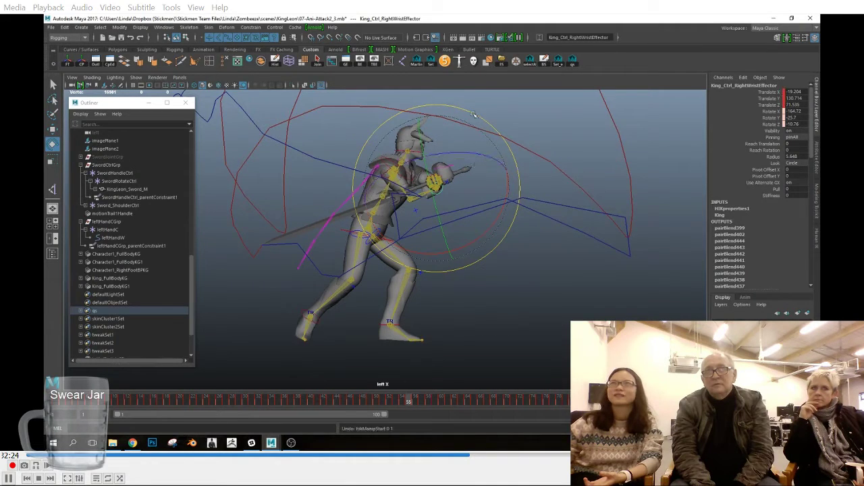
double_click(52, 143)
click(279, 288)
click(279, 297)
click(371, 248)
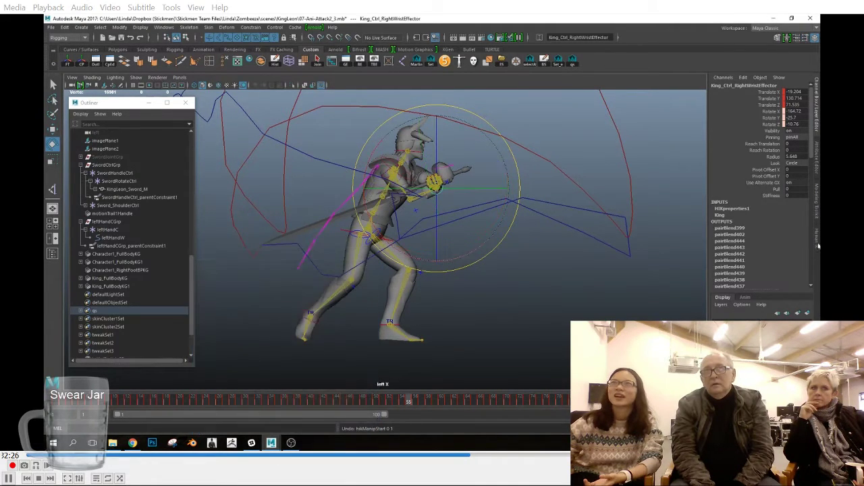
Step: Show the King character's HumanIK controls and try rotating the right wrist effector at frame 55
click(816, 241)
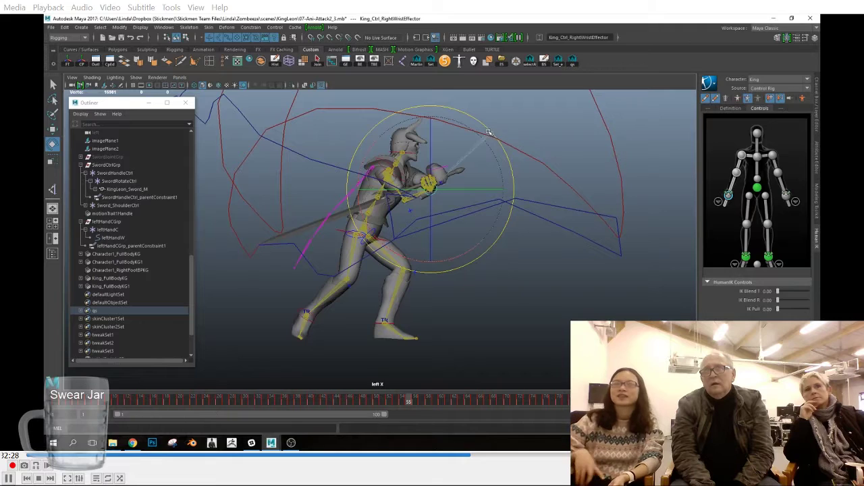
scroll(498, 219, up, 4)
key(space)
scroll(472, 268, up, 8)
alt+drag(473, 268, 568, 266)
key(space)
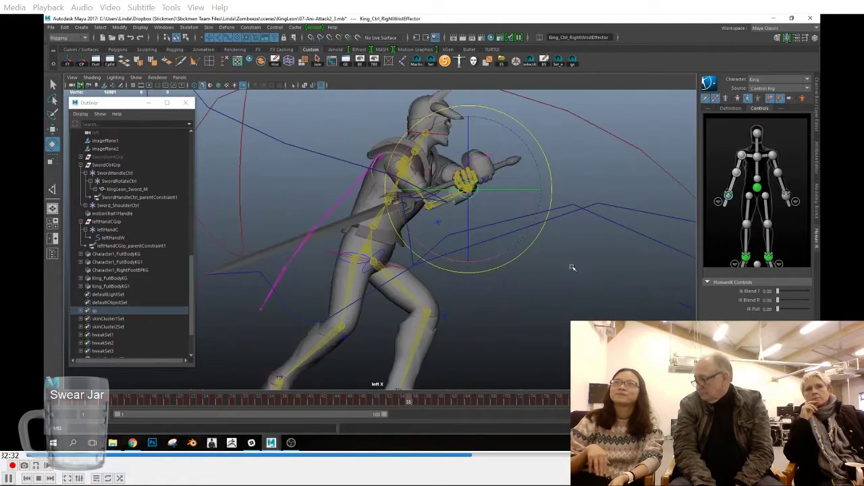
scroll(561, 275, up, 2)
key(ctrl+z)
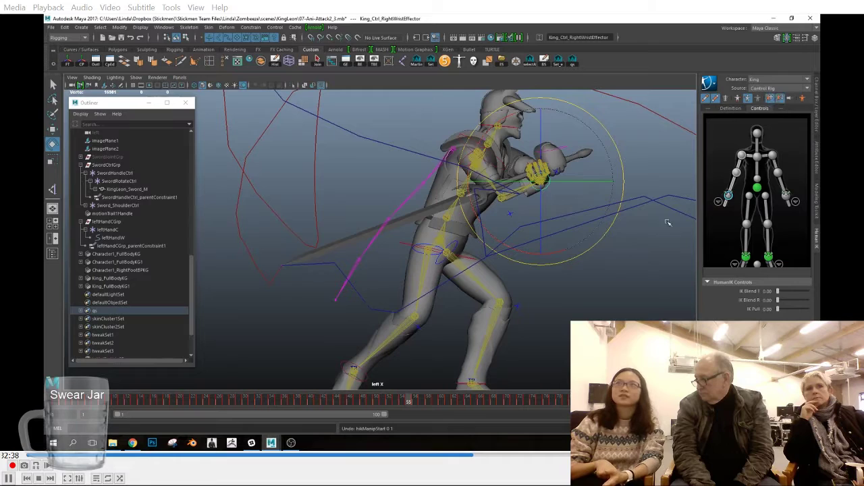
Step: Try moving the right wrist effector slightly at frame 55 and undo the changes
alt+right_drag(646, 239, 653, 241)
key(w)
key(e)
key(w)
drag(542, 180, 545, 189)
key(s)
key(ctrl+z)
key(ctrl+z)
key(ctrl+z)
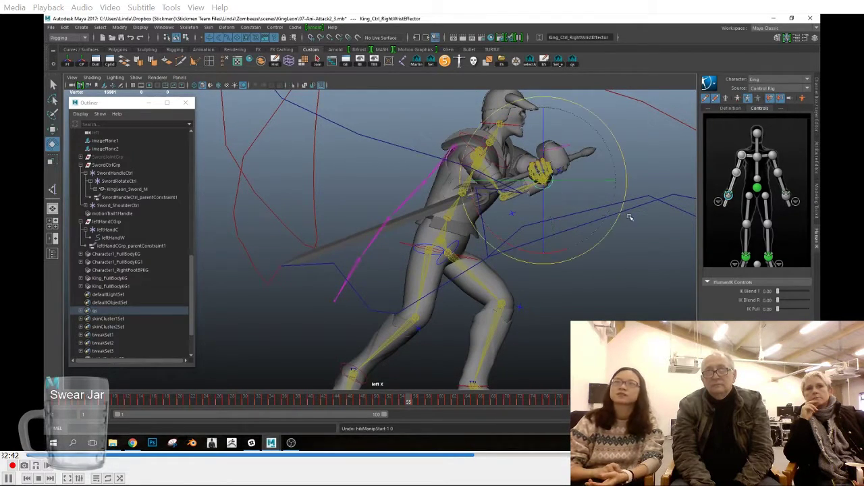
key(ctrl+z)
Step: Try rotating the King's right forearm and right hand controls individually at frame 55
mouse_move(566, 214)
alt+right_down()
mouse_move(615, 223)
mouse_move(582, 220)
alt+right_up()
click(597, 284)
click(558, 176)
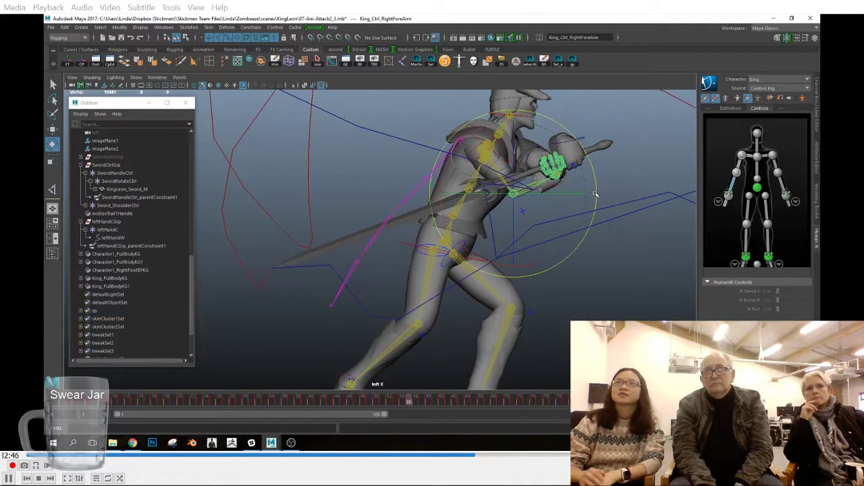
key(space)
drag(593, 204, 592, 177)
alt+right_drag(581, 203, 611, 247)
alt+drag(607, 260, 592, 239)
click(592, 239)
click(557, 214)
key(space)
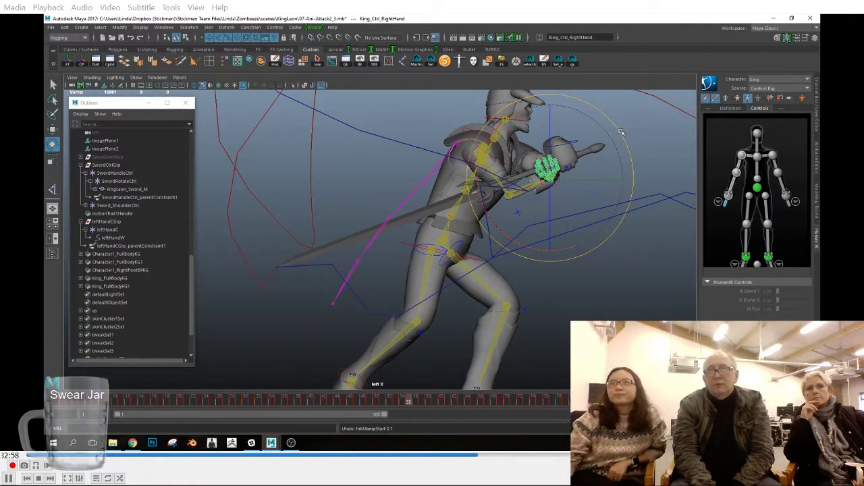
Step: Reselect the right wrist effector and display its channel values
click(102, 222)
click(566, 187)
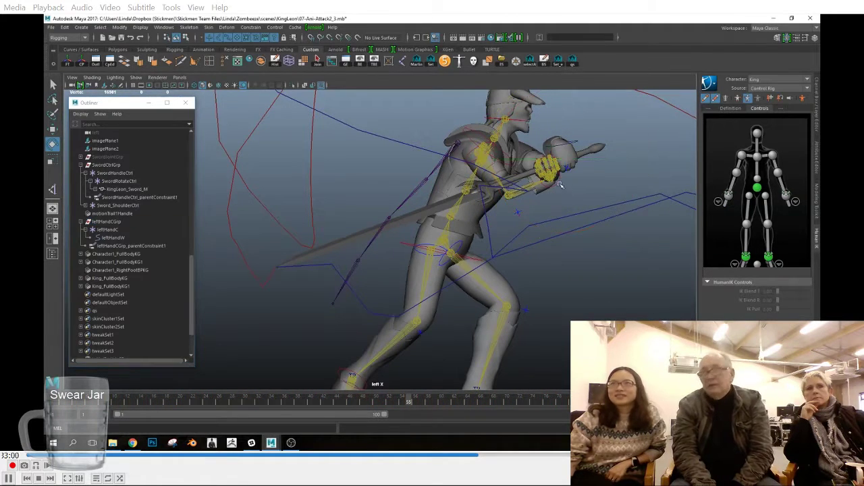
click(562, 184)
click(817, 94)
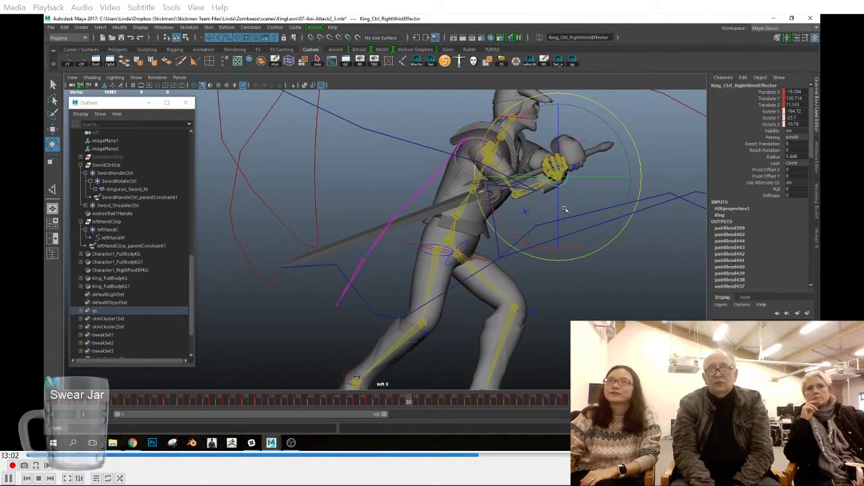
Step: Select the chest end effector and turn off the Rotate tool's step snap
click(477, 126)
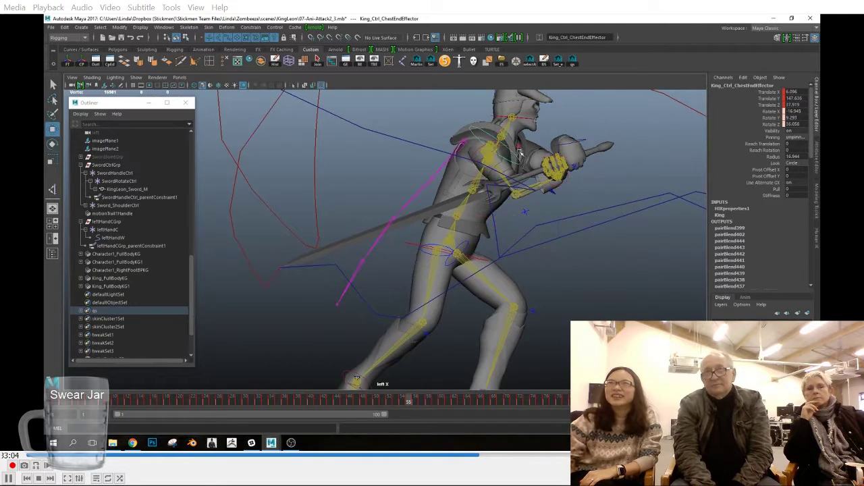
drag(503, 229, 641, 208)
key(ctrl+z)
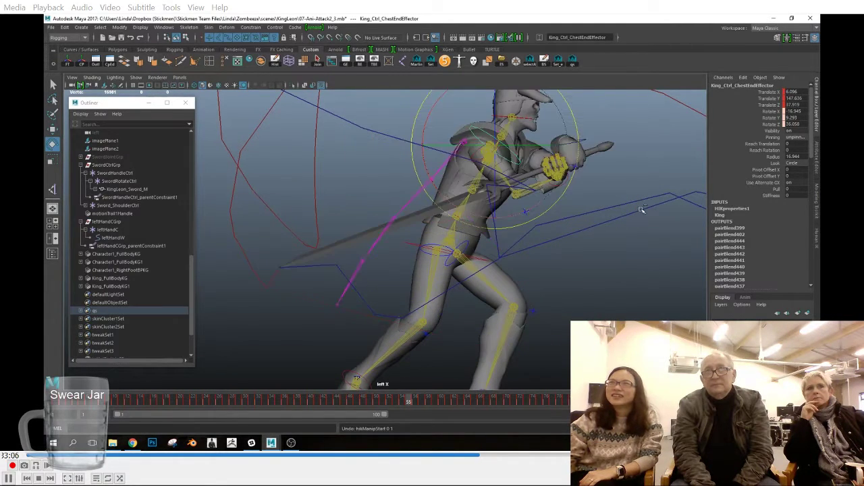
double_click(52, 145)
click(268, 398)
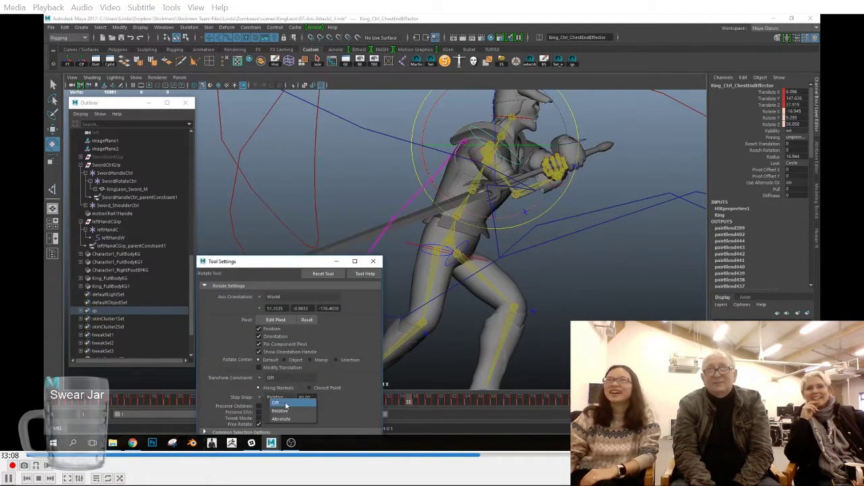
click(286, 404)
click(374, 262)
Step: Rotate the chest end effector slightly at frame 55 and key the pose
alt+right_drag(563, 311, 528, 283)
alt+middle_drag(528, 284, 535, 274)
drag(517, 233, 520, 228)
key(s)
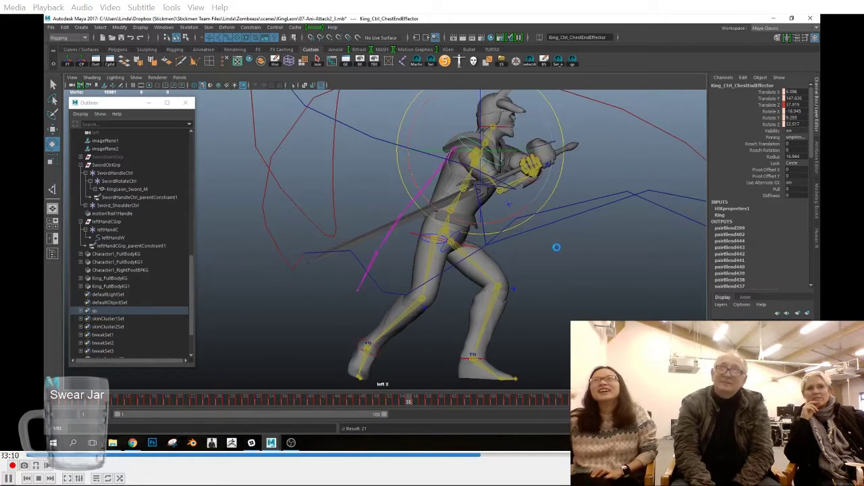
Step: Rotate the right wrist effector at frames 55 and 56 to smooth the sword tip's path
click(567, 258)
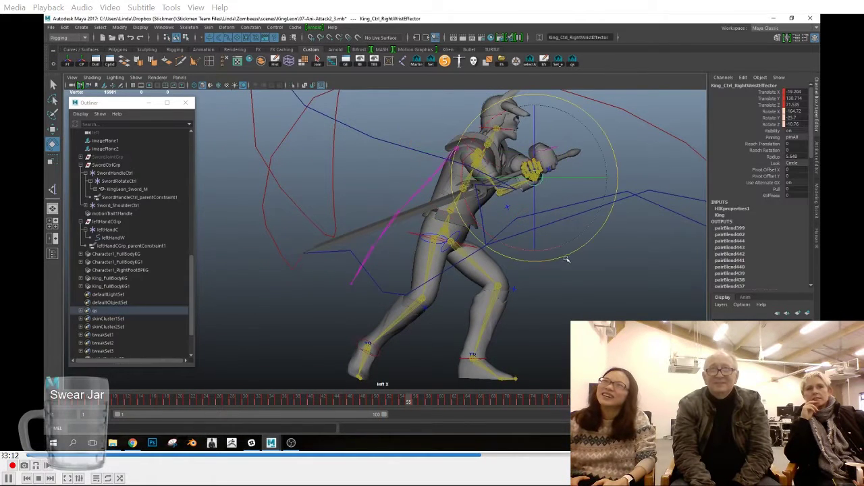
drag(567, 257, 571, 252)
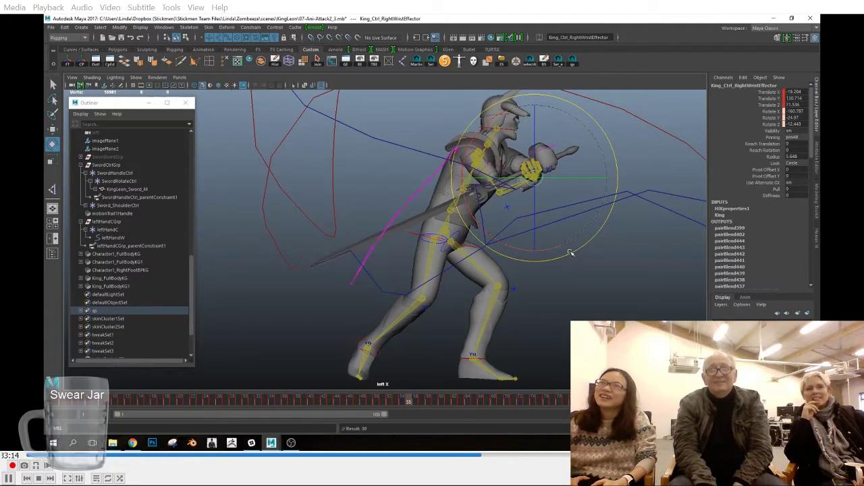
drag(409, 400, 416, 401)
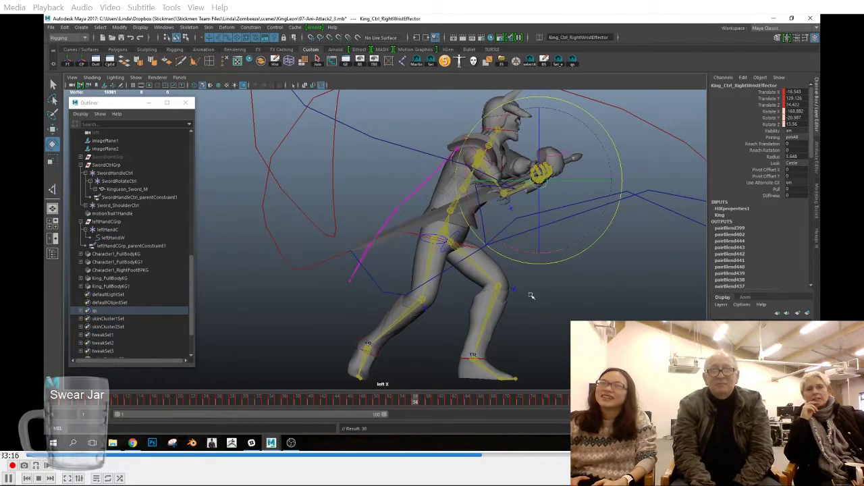
drag(559, 262, 562, 261)
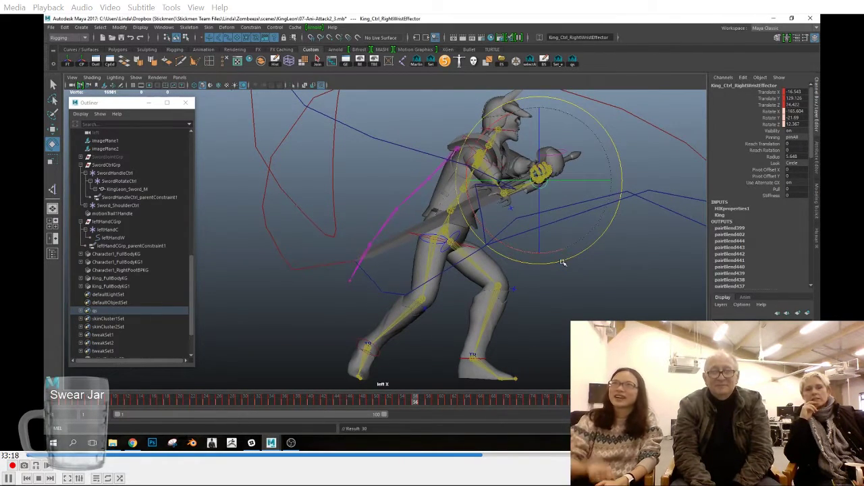
alt+right_drag(559, 263, 521, 292)
alt+middle_drag(521, 292, 511, 304)
Step: Fine-tune the right wrist effector's rotation between frames 53 and 55 to even out the sword trail
drag(409, 403, 396, 402)
drag(526, 282, 530, 281)
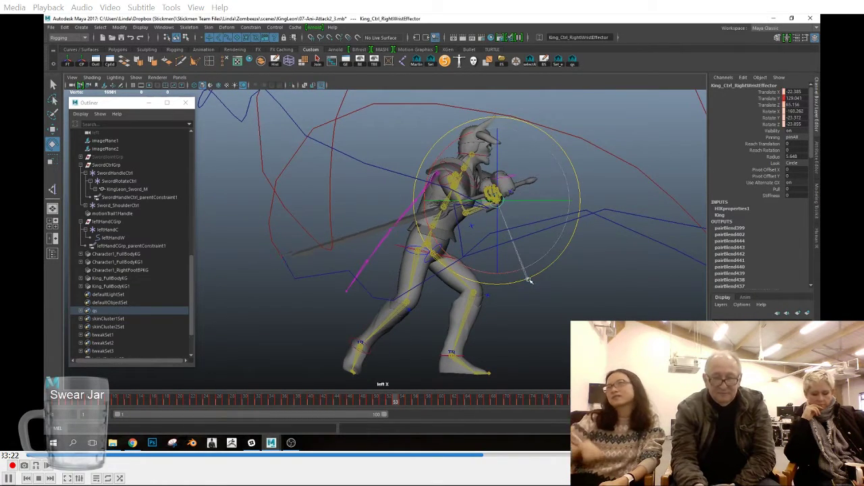
click(408, 403)
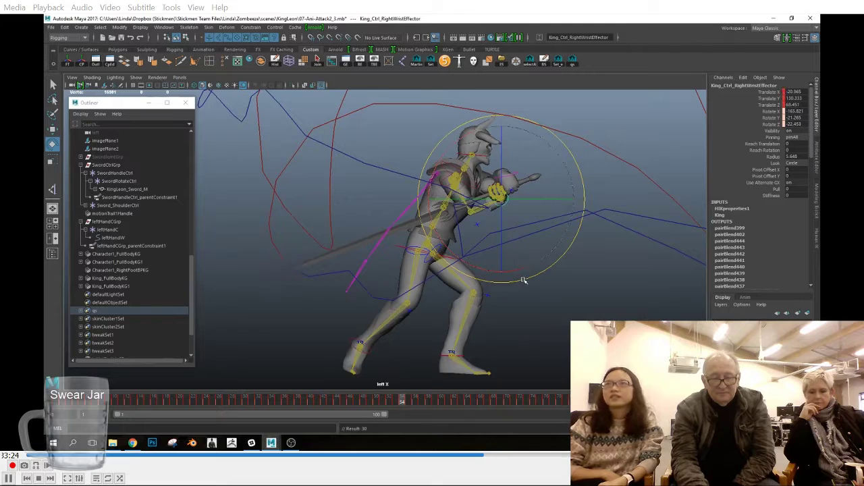
click(409, 403)
drag(544, 272, 545, 273)
Step: In the front view, rotate the right wrist effector at frame 57 and key it
drag(411, 403, 420, 403)
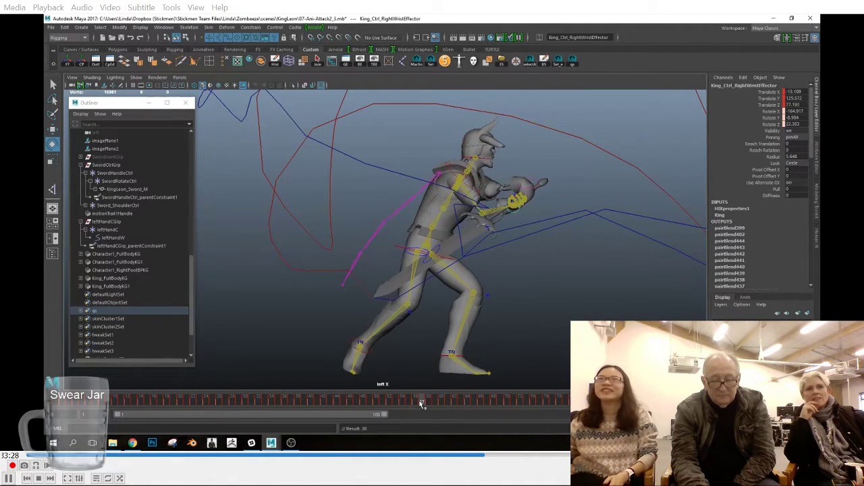
key(space)
key(space)
alt+middle_drag(348, 262, 395, 185)
drag(462, 253, 471, 289)
key(s)
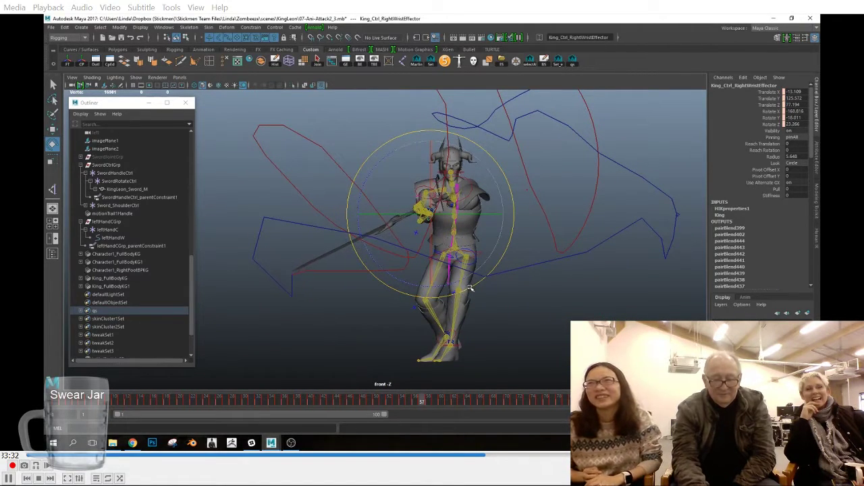
Step: Rotate the right wrist effector at frame 58 to refine the sword's angle and key it
drag(421, 404, 428, 403)
drag(474, 278, 474, 289)
key(s)
drag(431, 403, 429, 403)
key(s)
drag(490, 288, 478, 288)
click(431, 404)
key(s)
click(430, 403)
Step: Rotate and key the right wrist effector at frames 59 and 60 to flatten the sword tip trail
drag(430, 404, 442, 401)
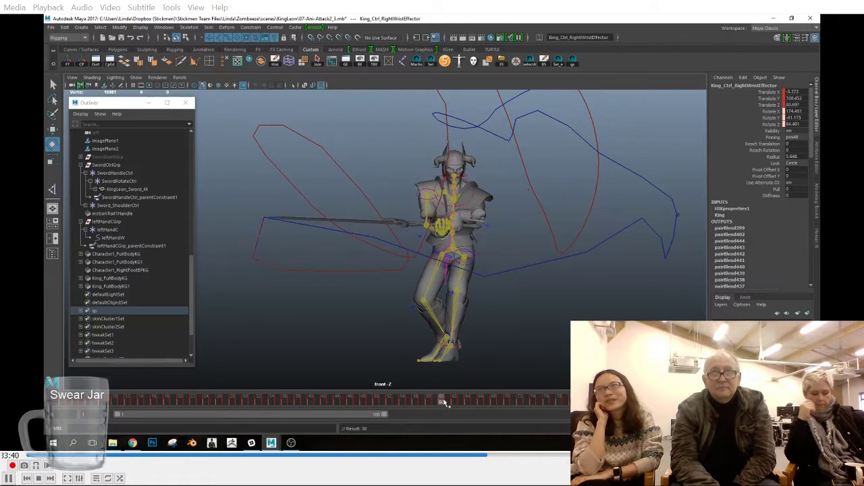
drag(520, 269, 521, 261)
key(s)
drag(436, 402, 442, 403)
drag(498, 296, 501, 293)
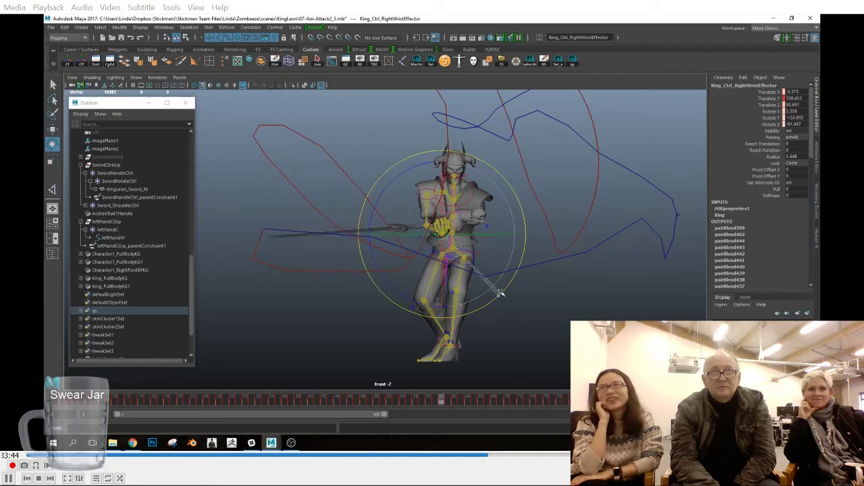
key(s)
Step: Rotate and key the right wrist effector at frame 62, and check the sword's pose at frame 61
drag(442, 403, 454, 403)
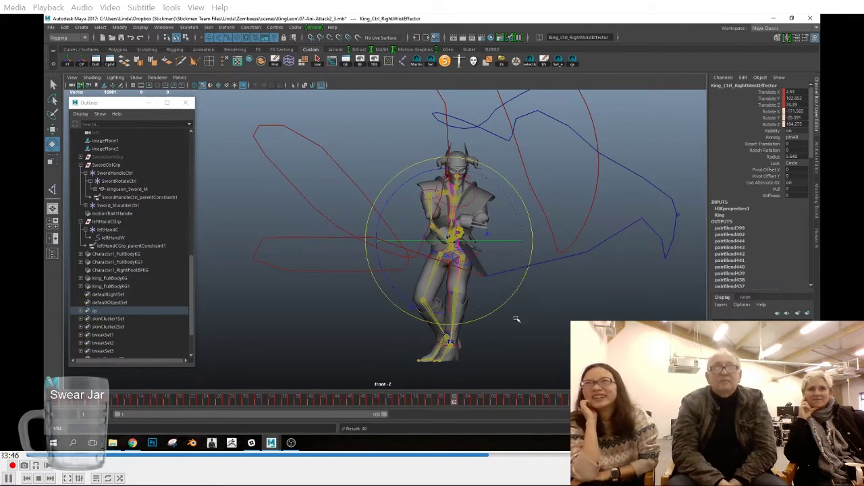
drag(497, 304, 501, 299)
key(s)
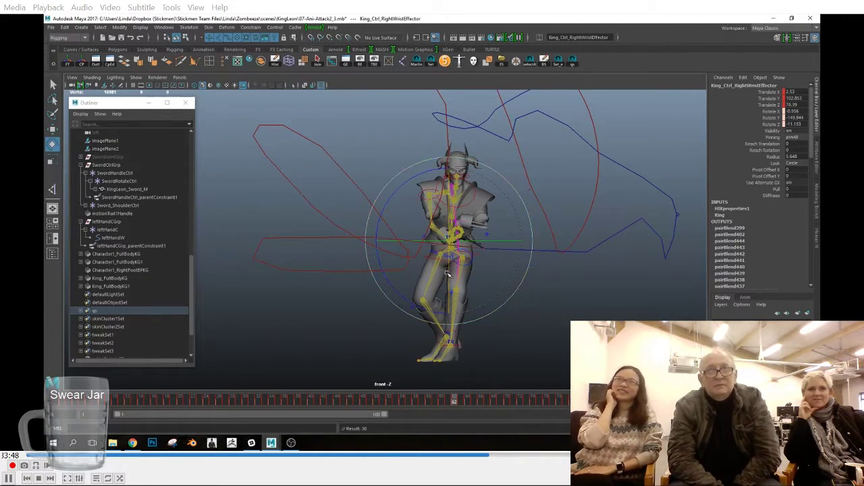
click(447, 403)
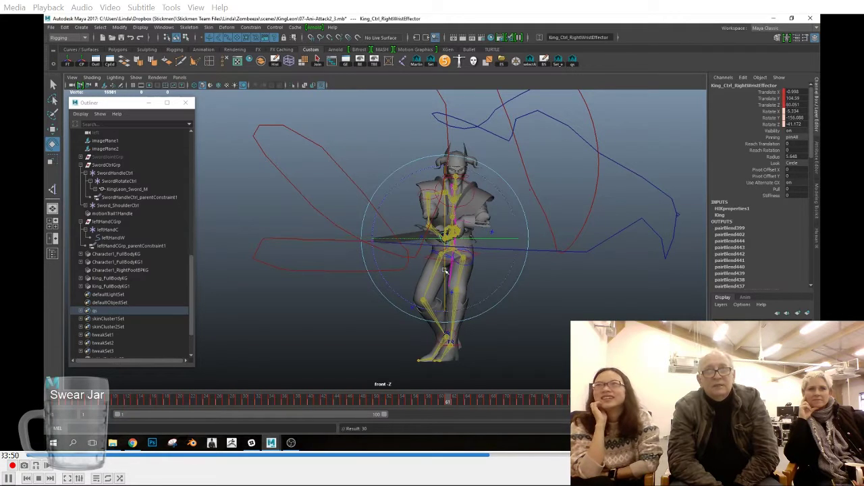
Step: Rotate the right wrist effector at frame 63 and key it
drag(450, 403, 462, 402)
drag(532, 263, 533, 257)
key(s)
alt+middle_drag(533, 257, 503, 275)
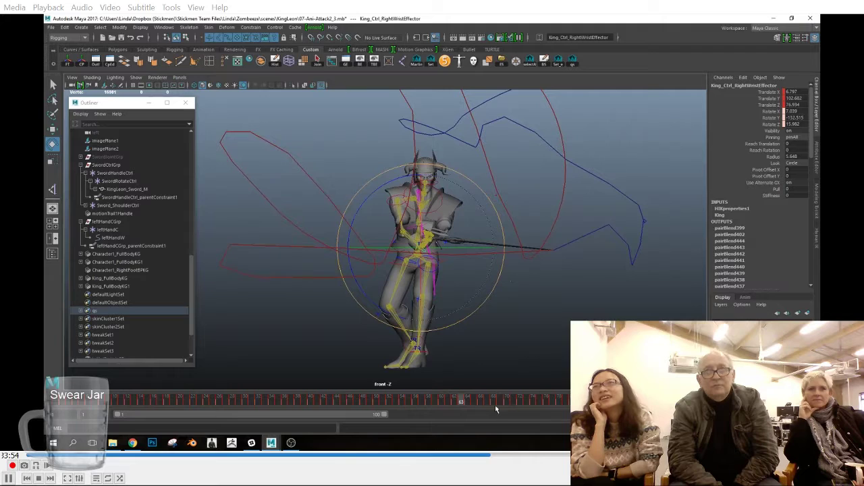
Step: Adjust the right wrist effector's rotation at frame 64 to keep the sword tip trail smooth
click(467, 402)
drag(509, 264, 509, 268)
drag(428, 272, 427, 285)
Step: Rotate the right wrist effector at frame 66 in the front view to round off the sword tip trail
drag(469, 403, 480, 403)
key(space)
drag(509, 284, 481, 275)
alt+middle_drag(534, 282, 571, 287)
drag(502, 265, 507, 298)
key(space)
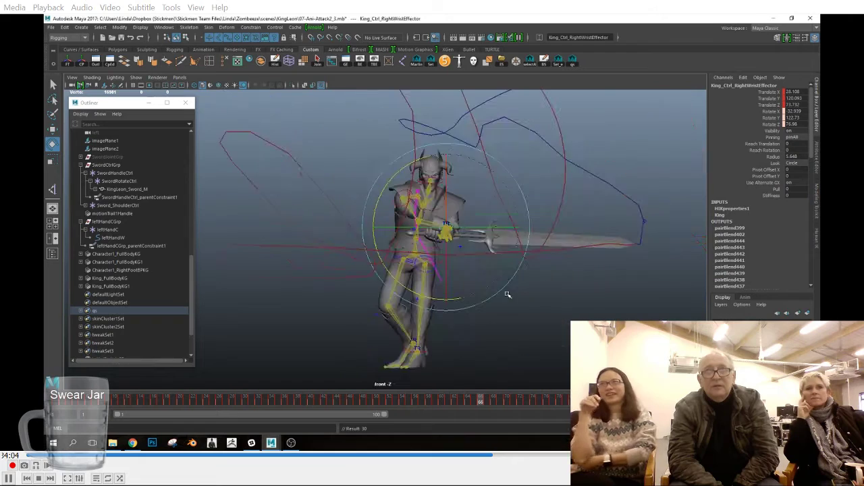
Step: Refine the right wrist effector's rotation at frame 65, using the side view to level the sword
drag(480, 404, 474, 402)
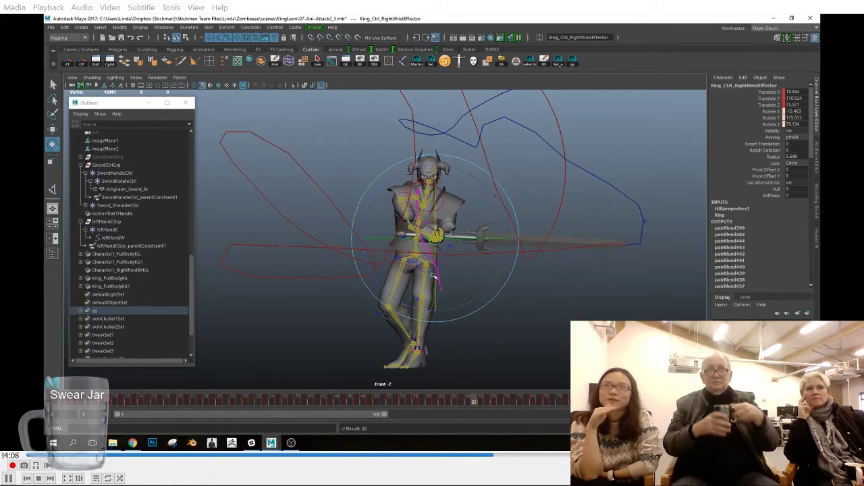
alt+middle_drag(633, 327, 531, 332)
scroll(530, 332, up, 3)
key(ctrl+z)
key(equal)
key(equal)
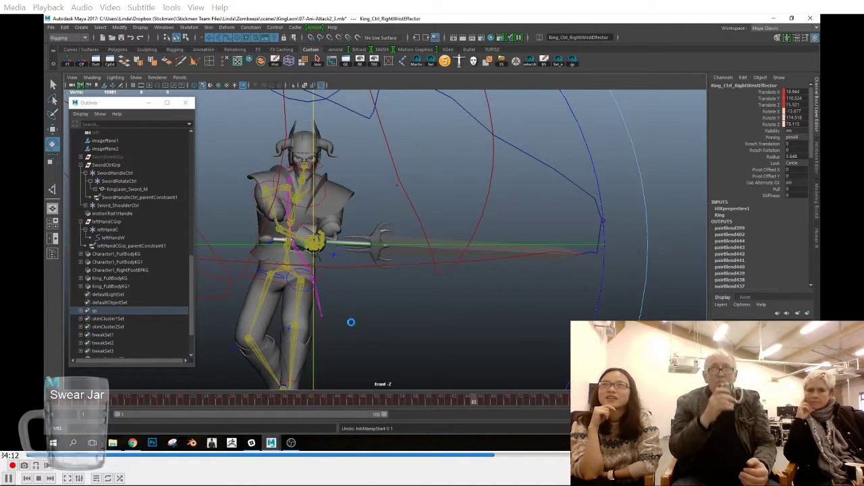
alt+drag(428, 281, 613, 243)
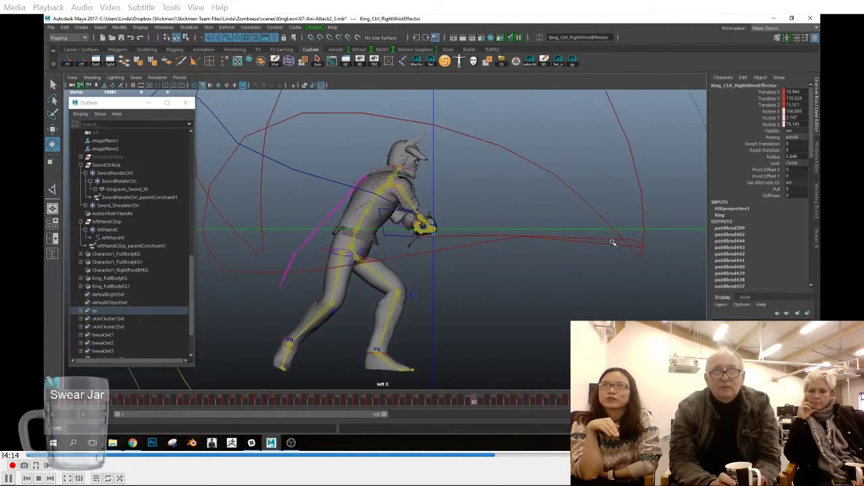
drag(605, 200, 607, 244)
key(space)
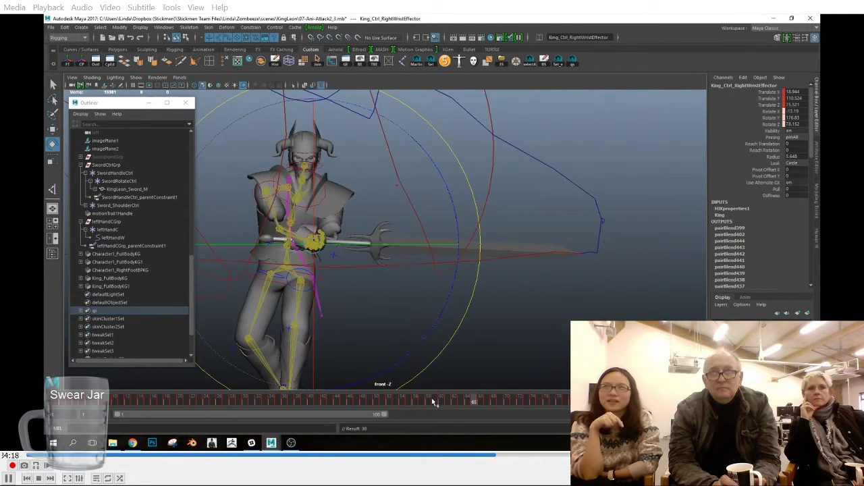
Step: Adjust the right wrist effector's rotation at frame 64 and key the effector at frame 66
click(468, 404)
drag(465, 282, 476, 305)
click(479, 405)
key(s)
Step: Rotate the right wrist effector at frame 68 to lower the sword tip onto a smooth arc
click(487, 404)
click(496, 402)
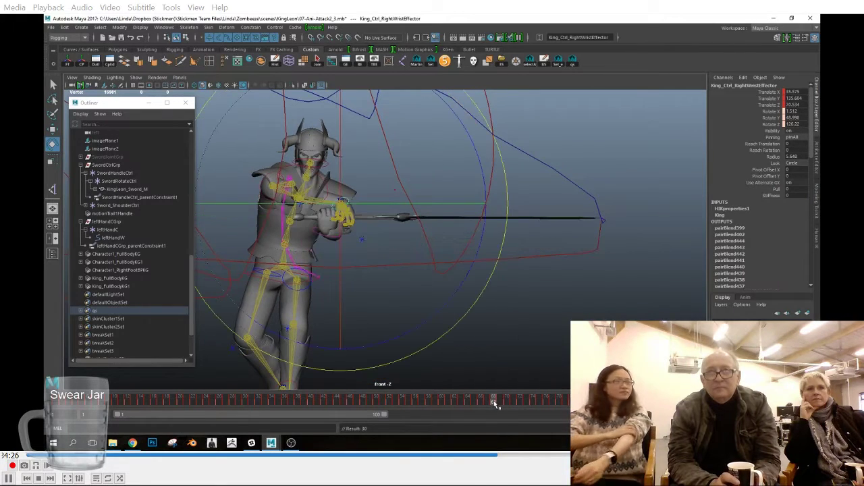
drag(492, 276, 478, 287)
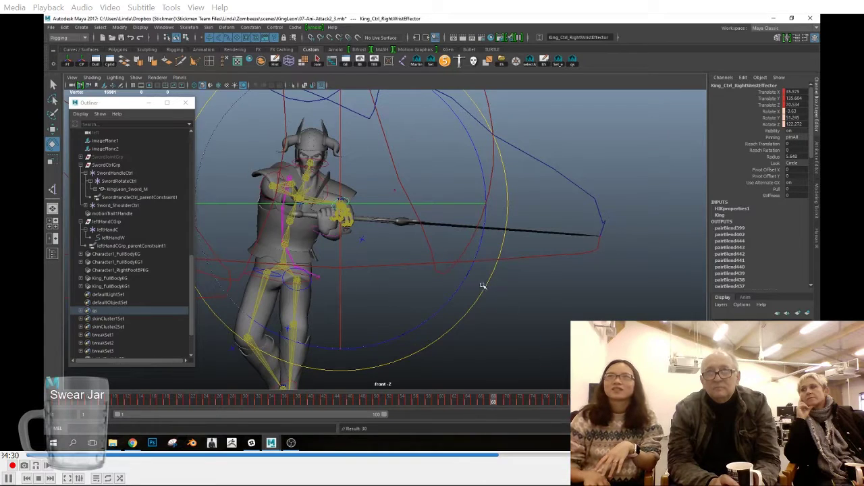
drag(492, 405, 494, 403)
drag(478, 308, 476, 313)
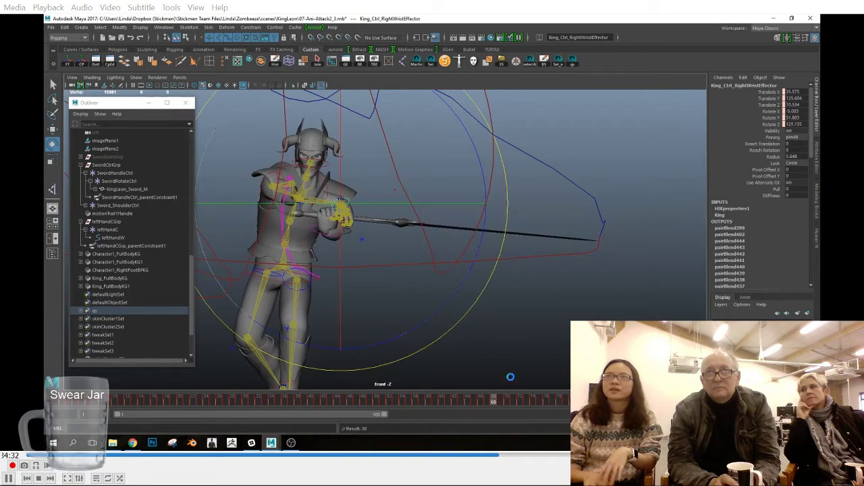
Step: Rotate the right wrist effector slightly at frames 70 and 69 to even out the sword tip trail
click(500, 403)
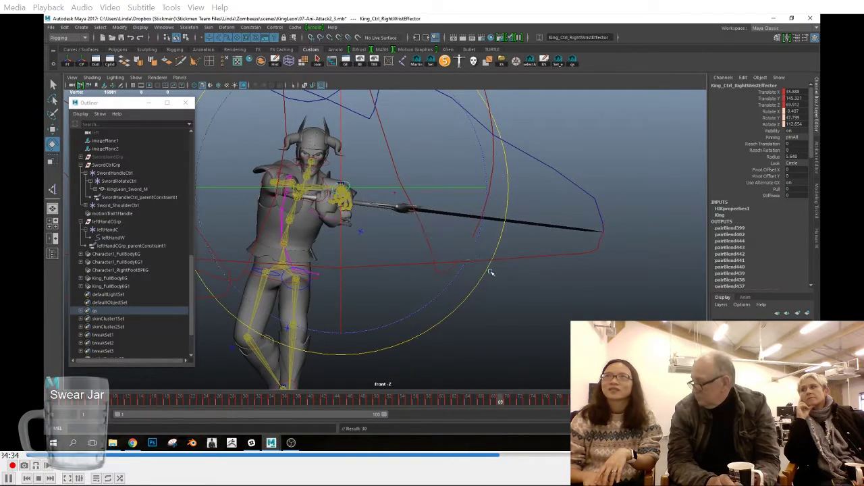
mouse_move(506, 403)
mouse_down()
mouse_move(514, 403)
mouse_move(508, 403)
mouse_up()
drag(479, 268, 479, 256)
drag(508, 403, 500, 403)
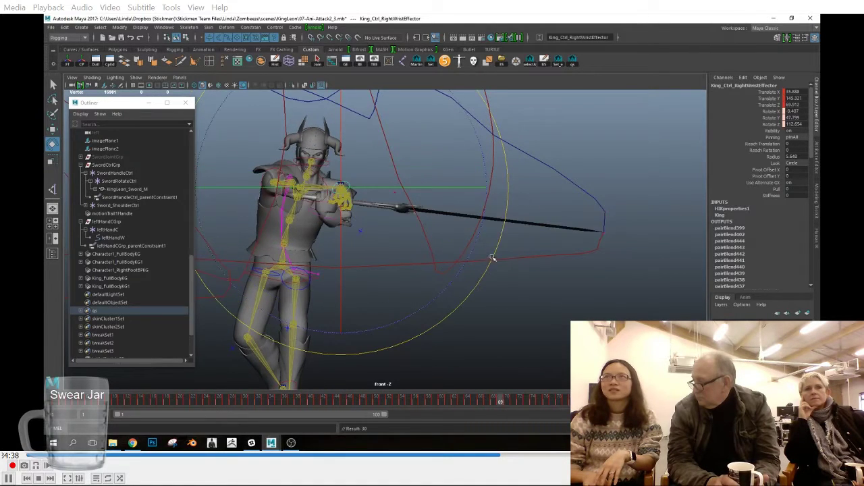
drag(492, 258, 495, 253)
Step: Rotate the right wrist effector at frames 73 and 75 to smooth the rising part of the sword trail
drag(492, 402, 520, 402)
scroll(520, 289, down, 2)
alt+middle_drag(520, 288, 579, 319)
drag(524, 404, 526, 402)
drag(410, 251, 407, 247)
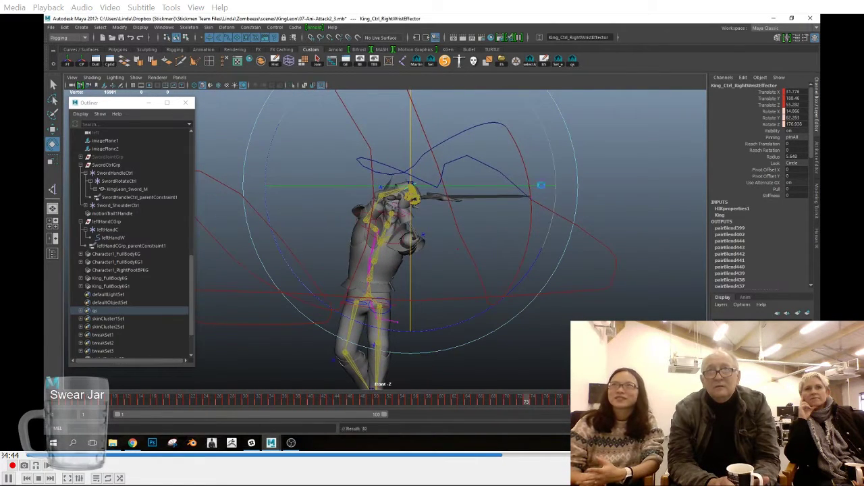
click(538, 403)
drag(538, 404, 540, 403)
drag(405, 142, 404, 136)
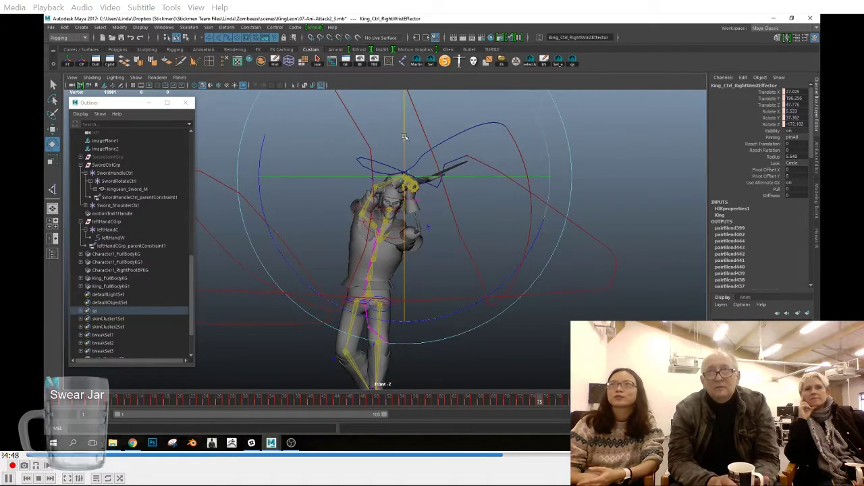
Step: Rotate the right wrist effector at frames 77 and 76 to smooth the overhead part of the sword trail
drag(545, 403, 553, 403)
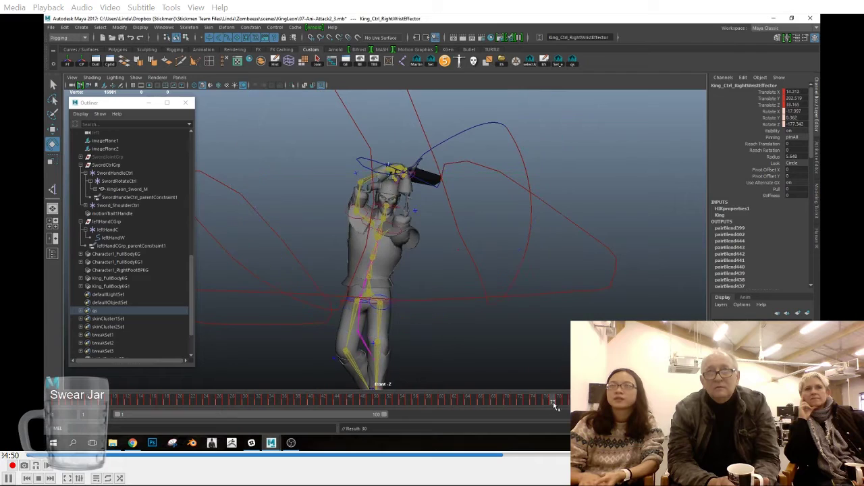
drag(389, 216, 390, 243)
drag(552, 401, 548, 403)
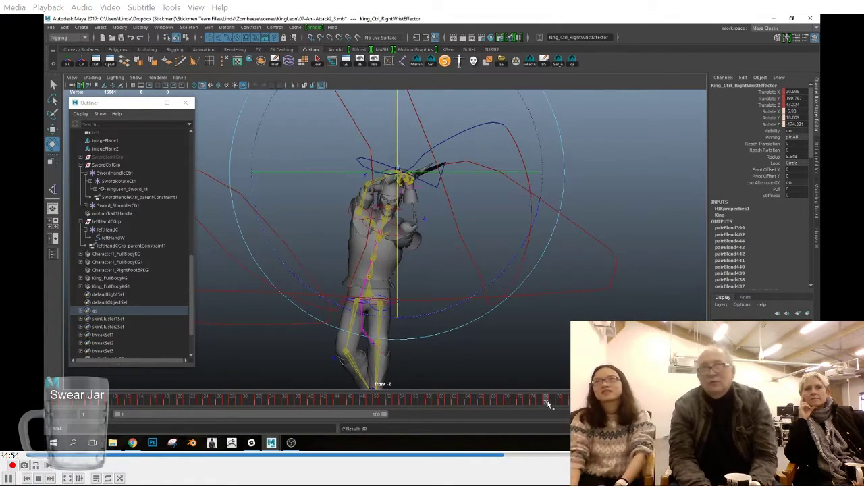
drag(397, 240, 395, 235)
drag(491, 172, 489, 172)
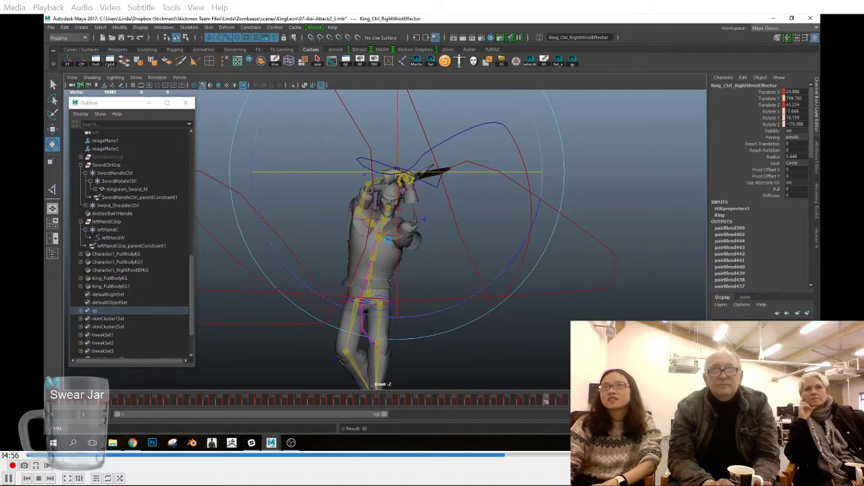
drag(392, 238, 398, 232)
click(558, 401)
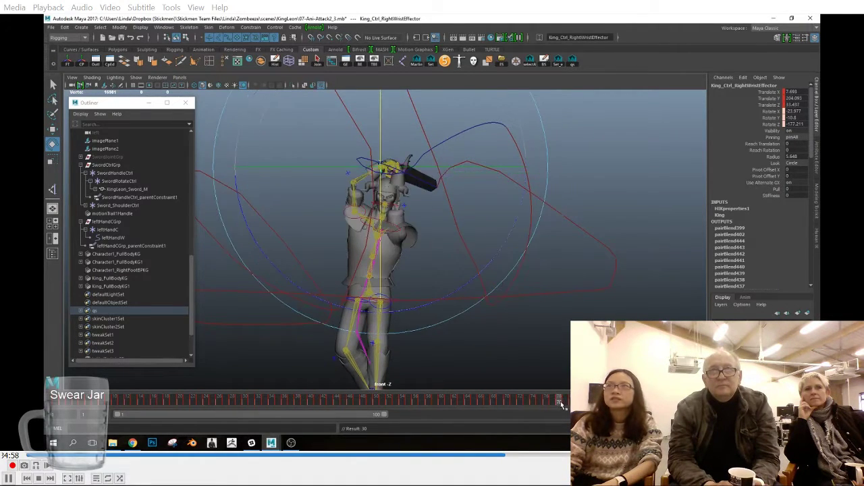
Step: Adjust the right wrist effector's rotation around frames 87 to 89 where the sword is behind the head
drag(561, 402, 631, 401)
drag(331, 197, 332, 192)
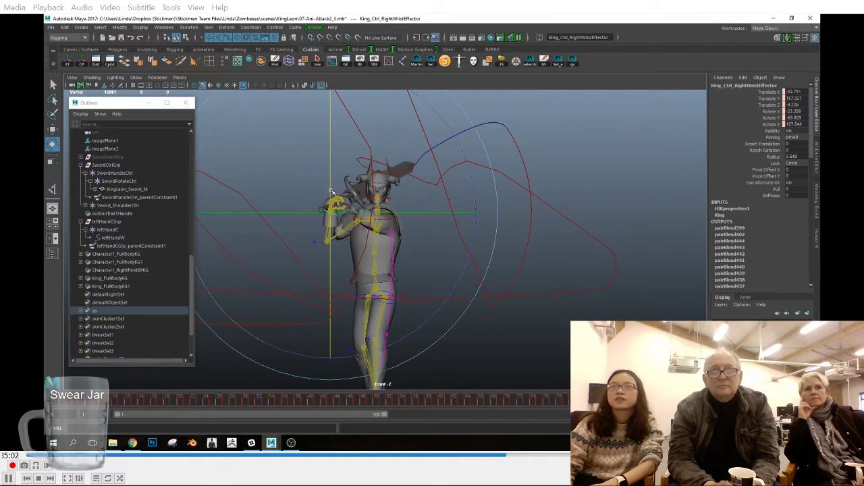
click(588, 401)
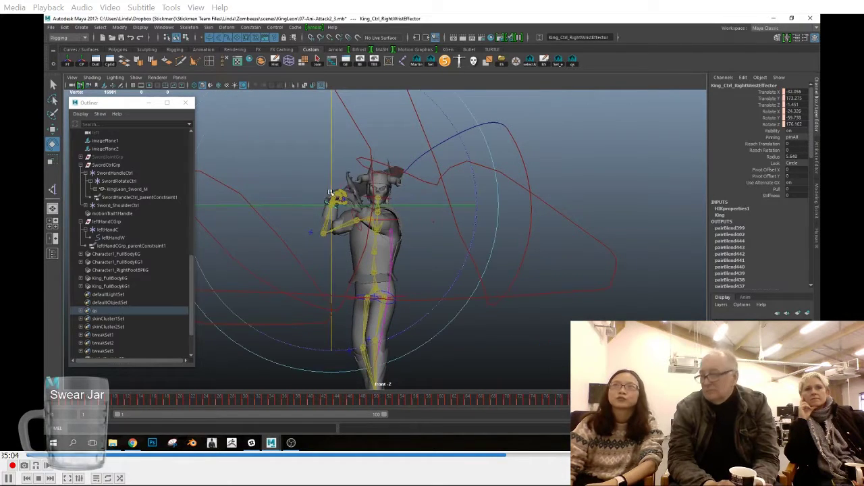
drag(332, 199, 333, 177)
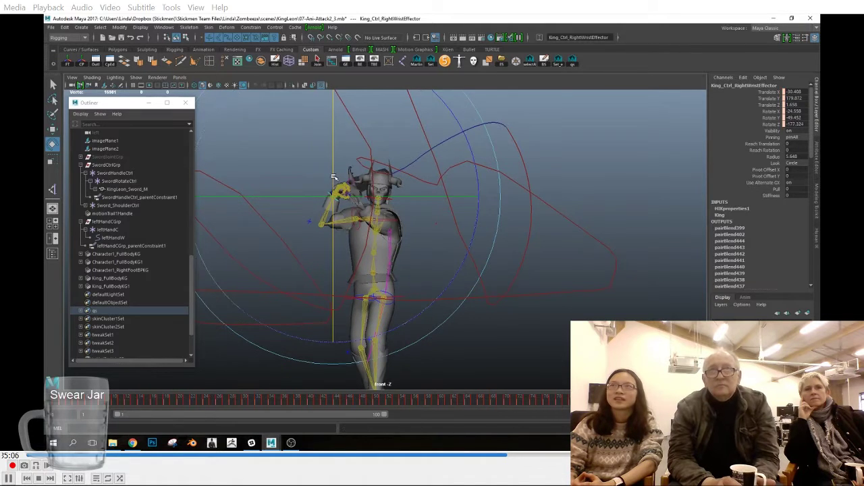
Step: Adjust the right wrist effector's rotation at frame 60 in the side view, and check the poses at frames 57 and 62
key(space)
drag(564, 258, 525, 246)
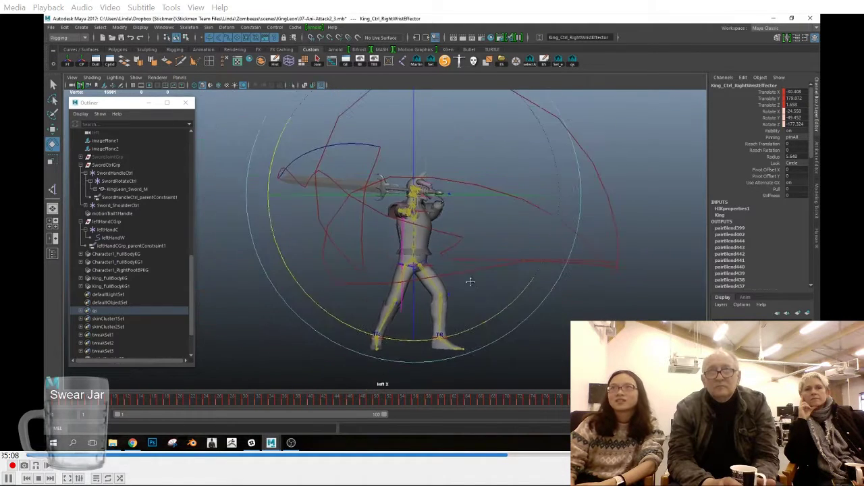
drag(61, 403, 230, 417)
scroll(249, 285, down, 3)
alt+middle_drag(248, 286, 233, 293)
drag(230, 403, 447, 428)
scroll(528, 252, up, 3)
drag(438, 240, 439, 245)
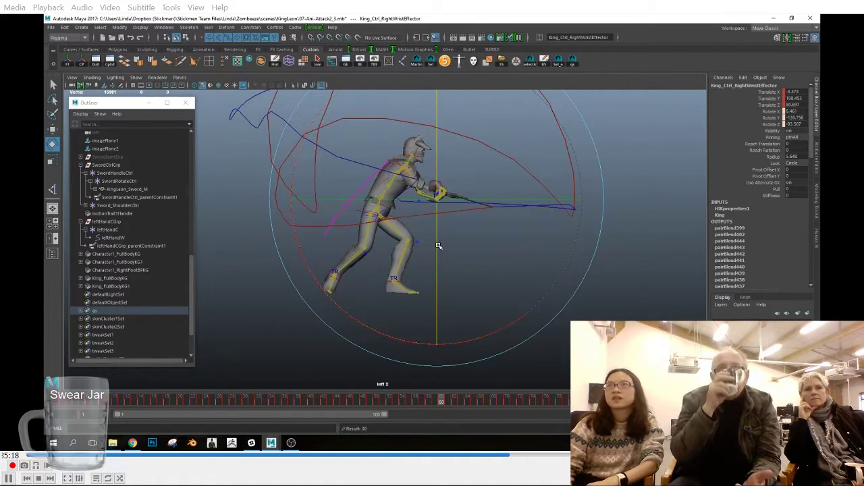
drag(449, 408, 423, 400)
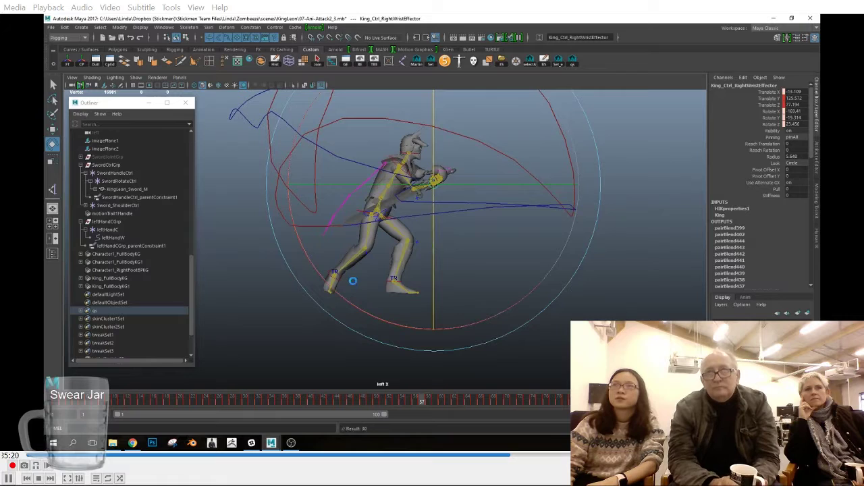
drag(427, 404, 453, 401)
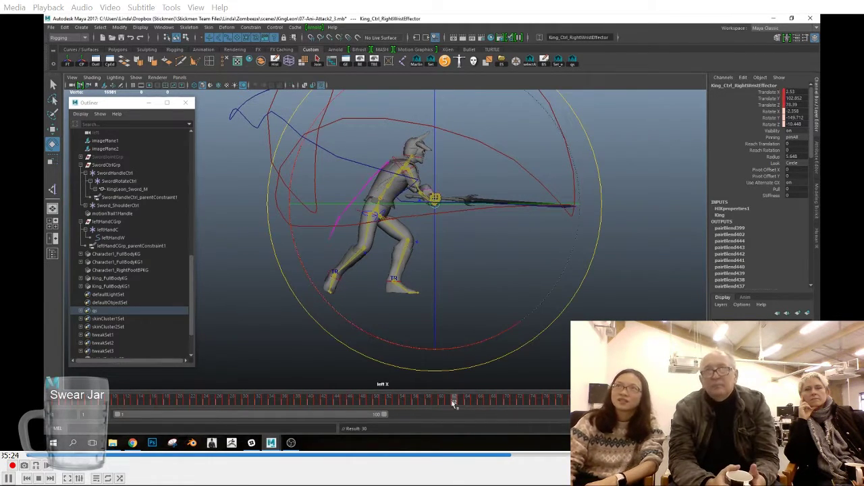
Step: Rotate the right wrist effector around frame 82 in the side view, and key it there and at frame 84
click(463, 406)
drag(463, 408, 582, 370)
scroll(409, 259, up, 2)
alt+middle_drag(409, 259, 487, 283)
click(582, 400)
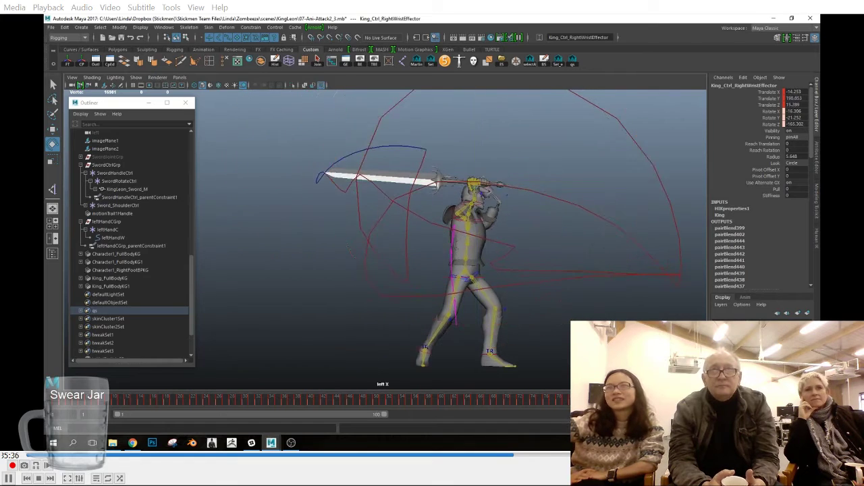
mouse_move(574, 311)
mouse_down()
mouse_move(587, 292)
mouse_move(591, 305)
mouse_move(594, 295)
mouse_move(586, 305)
mouse_up()
key(s)
click(586, 400)
click(596, 399)
key(s)
Step: Rotate the right wrist effector at frames 78 and 81 to smooth the sword tip's path behind the head
click(566, 402)
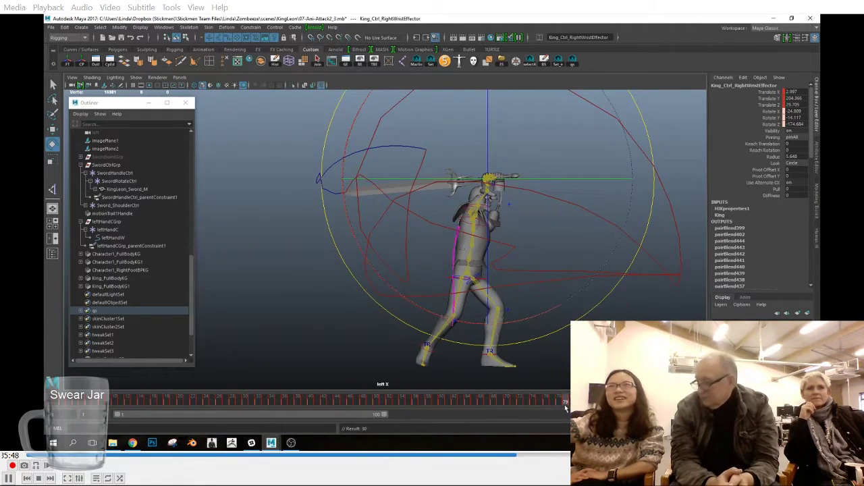
drag(566, 412, 560, 409)
drag(584, 317, 585, 317)
drag(550, 401, 581, 405)
drag(569, 320, 589, 306)
Step: Key the right wrist effector at frame 83 and adjust its rotation slightly at frame 84
click(586, 405)
click(592, 404)
key(s)
drag(592, 405, 599, 404)
drag(587, 309, 588, 309)
Step: Rotate the right wrist effector at frame 88 to clean up the kink in the sword tip trail
alt+middle_drag(255, 208, 312, 259)
alt+right_drag(312, 259, 470, 291)
alt+middle_drag(469, 291, 406, 256)
drag(643, 400, 625, 399)
drag(532, 214, 540, 191)
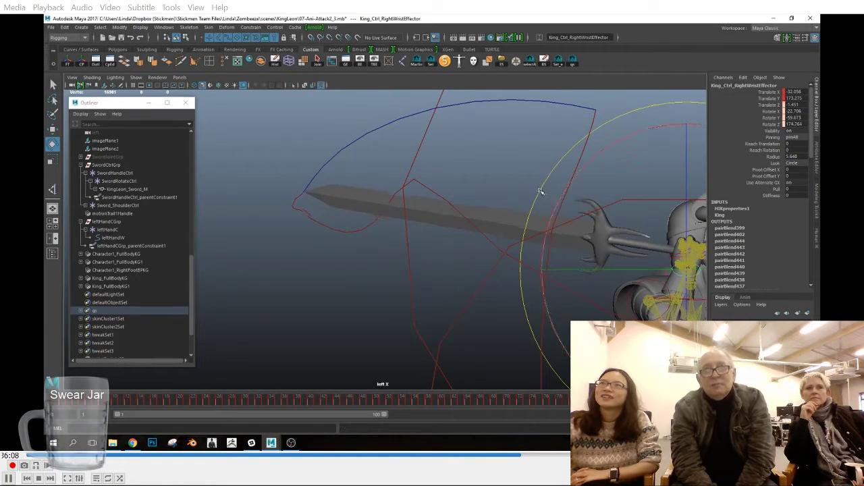
drag(638, 400, 625, 400)
drag(560, 240, 557, 245)
mouse_move(586, 399)
mouse_down()
mouse_move(526, 398)
mouse_move(576, 399)
mouse_up()
Step: In the top view, rotate the right wrist effector at frame 12 and key it
scroll(511, 306, down, 8)
key(space)
drag(511, 321, 506, 302)
scroll(496, 307, down, 6)
alt+middle_drag(495, 307, 517, 298)
drag(64, 401, 127, 400)
scroll(510, 263, up, 4)
scroll(509, 263, up, 3)
alt+middle_drag(509, 263, 368, 348)
key(s)
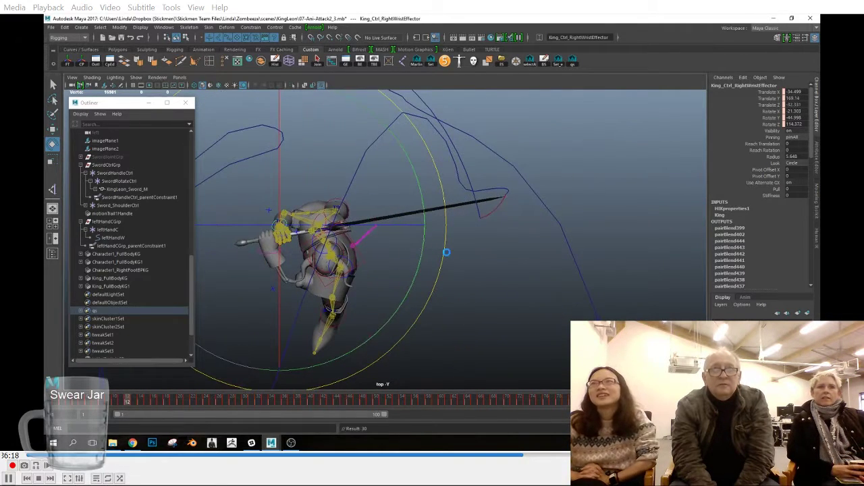
drag(446, 253, 447, 252)
Step: Rotate the right wrist effector at frame 28 in the top view and continue the adjustment at frame 30
drag(150, 401, 232, 403)
scroll(501, 301, down, 1)
alt+middle_drag(482, 311, 501, 256)
drag(498, 140, 491, 138)
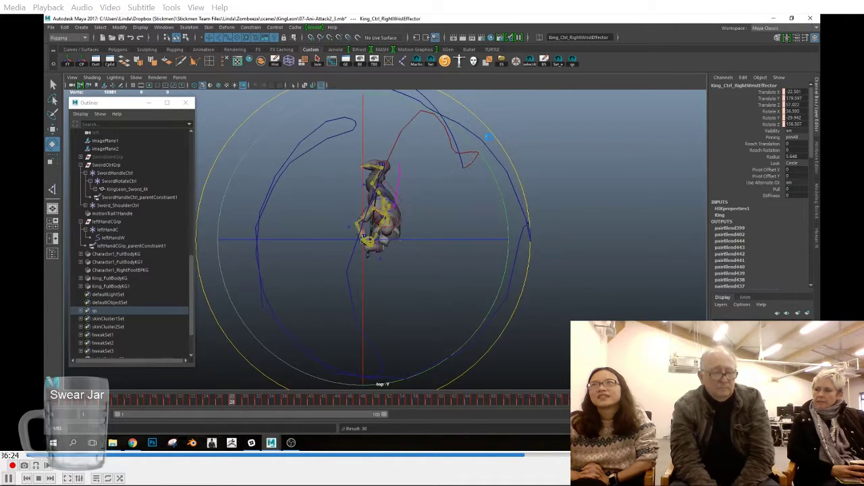
click(239, 402)
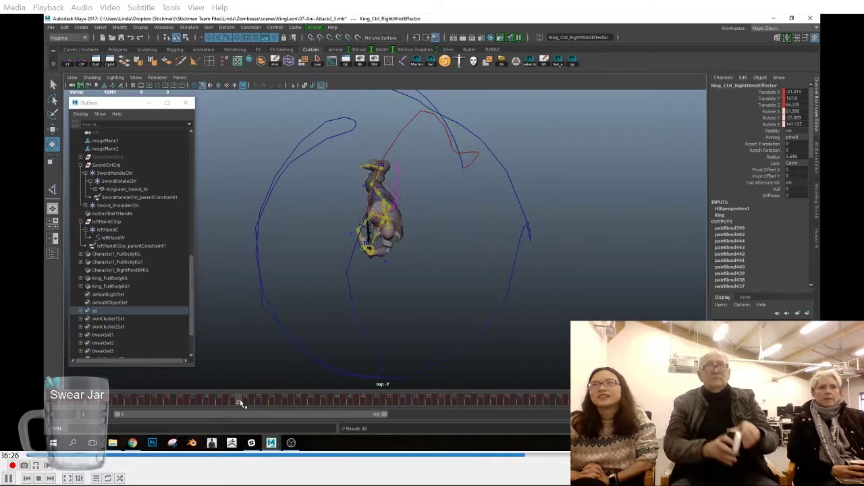
click(247, 401)
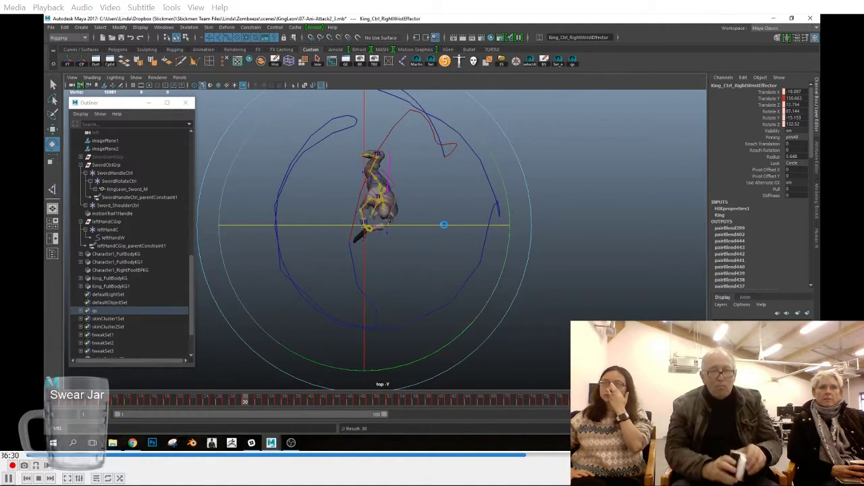
Step: Rotate the right wrist effector at frames 32 and 33, and undo the last change at frame 34
click(258, 402)
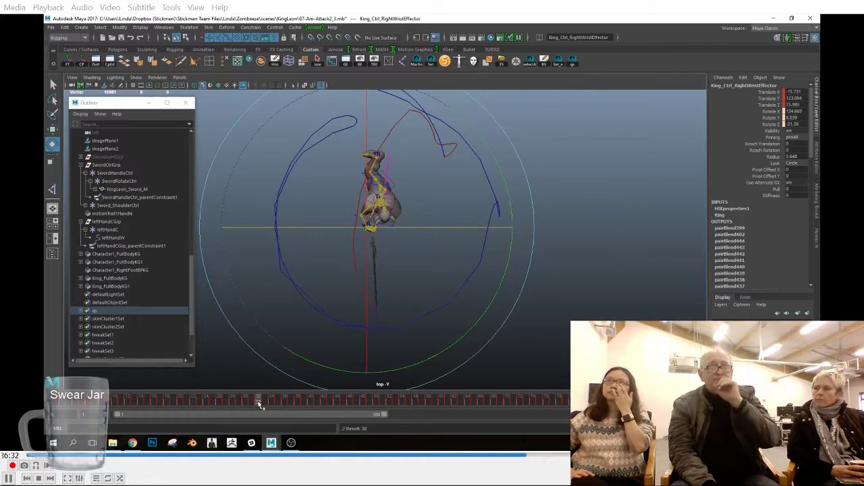
drag(475, 351, 468, 356)
alt+middle_drag(488, 343, 501, 322)
click(265, 401)
drag(470, 343, 462, 348)
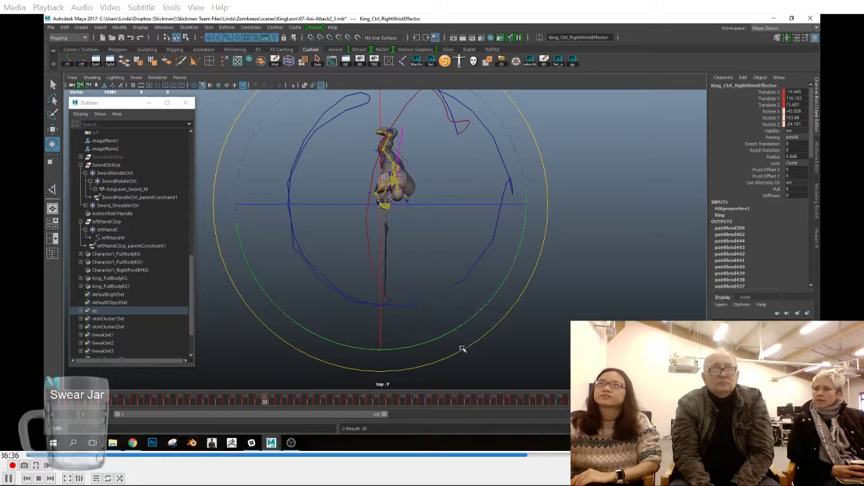
click(270, 402)
click(456, 359)
key(ctrl+z)
Step: Refine the right wrist effector's rotation from frame 30 through frame 33 to align the sword with the trail
drag(263, 403, 244, 402)
drag(461, 203, 459, 202)
click(255, 403)
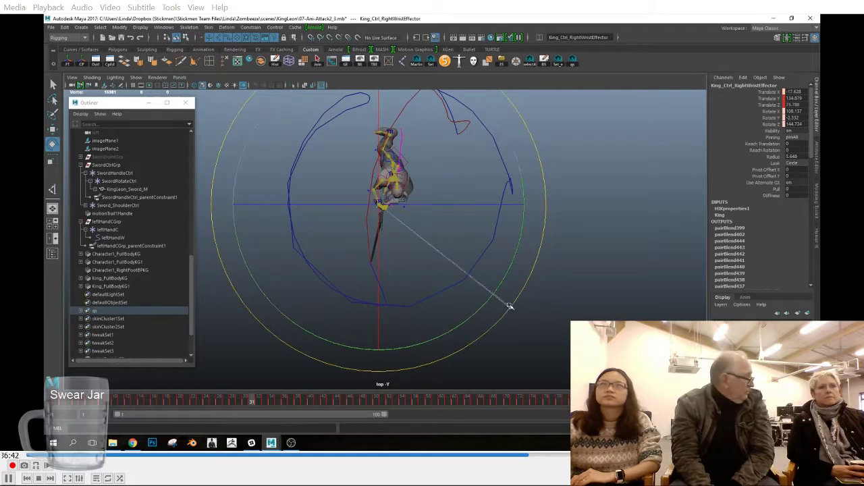
click(259, 402)
drag(477, 339, 459, 347)
click(264, 402)
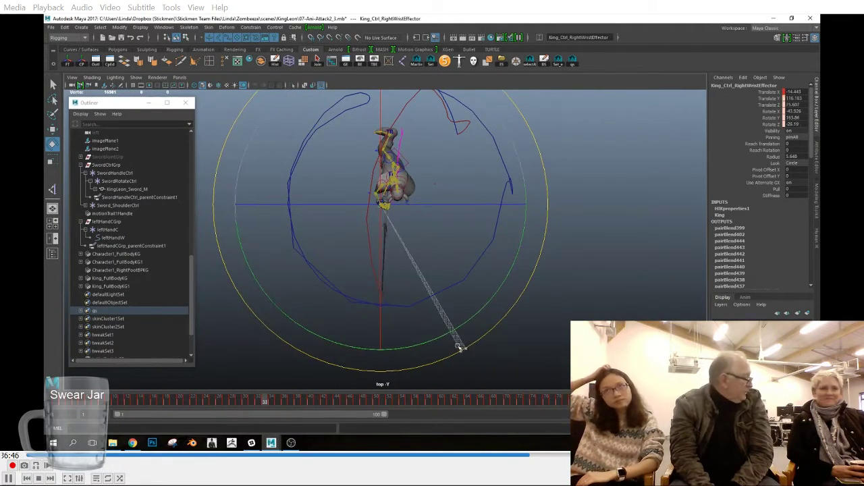
click(272, 401)
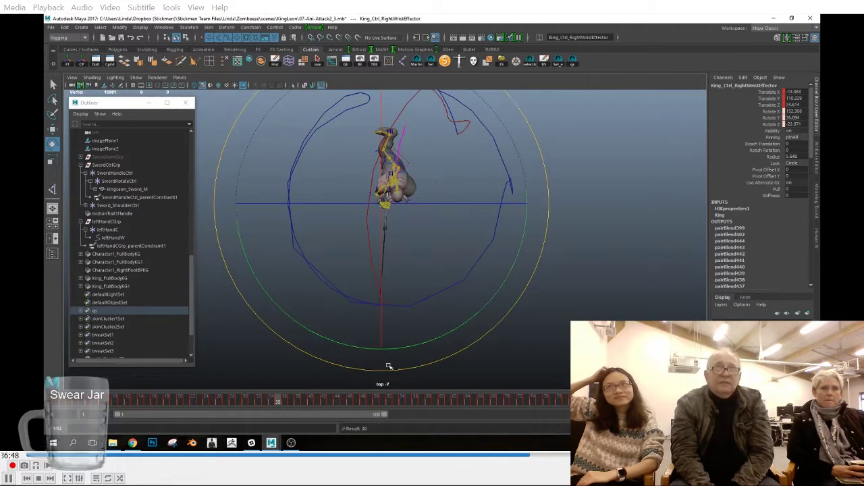
Step: In the top view, rotate the right wrist effector at frames 64 and 65 to refine the sword swing
drag(445, 355, 436, 363)
drag(273, 401, 467, 403)
drag(528, 312, 569, 318)
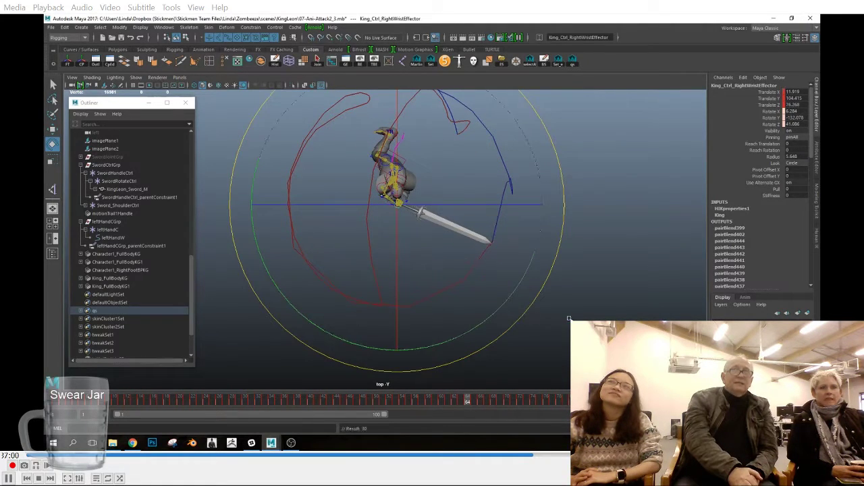
alt+middle_drag(568, 318, 538, 343)
click(473, 403)
drag(525, 300, 516, 323)
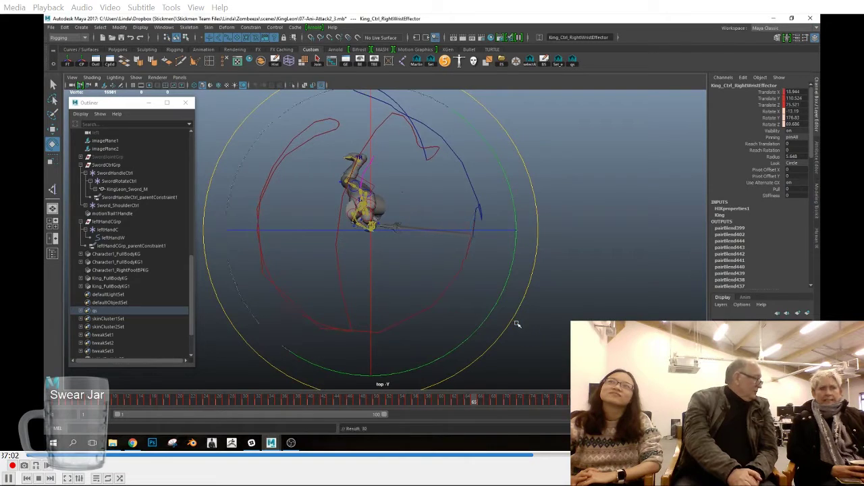
Step: Rotate the right wrist effector in the top view at frames 67 and 68 to smooth the sword tip trail
click(483, 397)
click(488, 403)
drag(533, 288, 563, 268)
alt+middle_drag(564, 269, 563, 278)
click(494, 403)
drag(528, 313, 531, 258)
Step: Continue adjusting the right wrist effector's rotation frame by frame from frame 69 through frame 73 in the top view
click(500, 402)
drag(521, 297, 513, 260)
click(507, 402)
drag(536, 297, 526, 176)
click(513, 402)
drag(564, 297, 536, 216)
click(519, 402)
drag(548, 293, 537, 246)
click(526, 401)
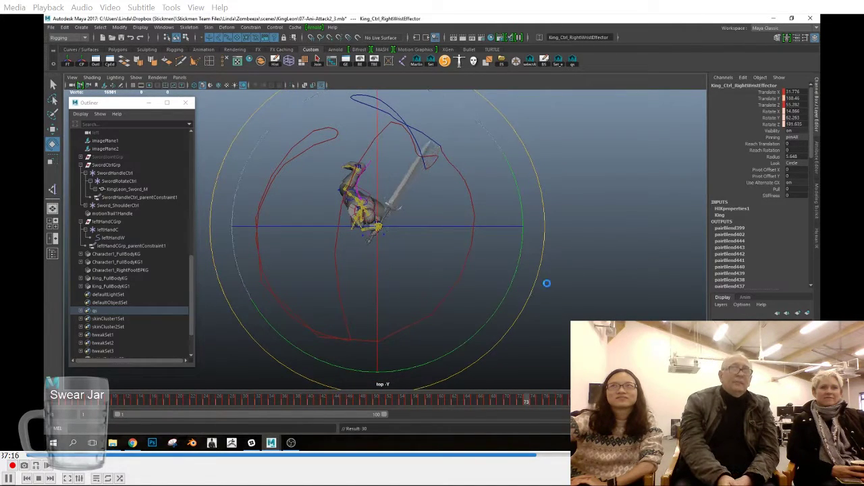
Step: Return to frame 65, rotate the right wrist effector at frame 66, and key it at frames 67 and 68
drag(519, 400, 474, 407)
click(482, 401)
drag(519, 328, 524, 335)
click(487, 402)
key(s)
click(496, 400)
key(s)
Step: Rotate and key the right wrist effector at frame 69, and key it at frame 70
click(500, 400)
mouse_move(537, 291)
mouse_down()
mouse_move(547, 277)
mouse_move(541, 287)
mouse_up()
key(s)
click(506, 402)
key(s)
Step: Rotate the right wrist effector at frame 77 in the top view, and switch to the front view at frame 76
click(513, 401)
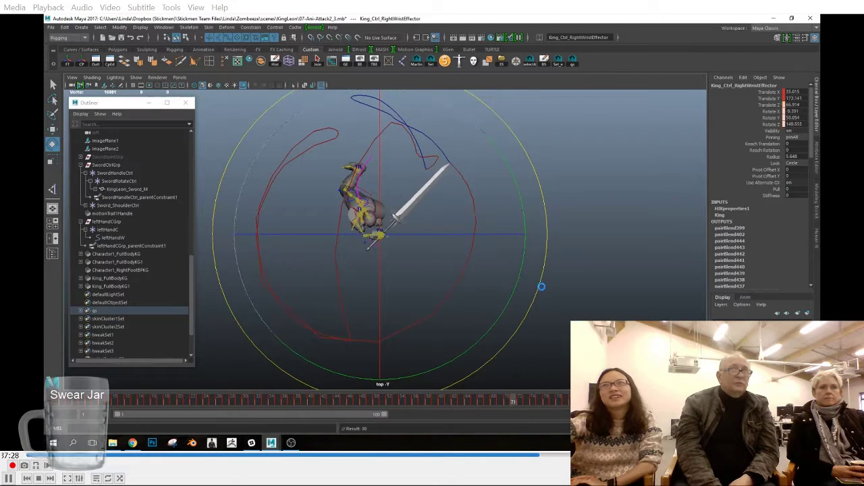
mouse_move(517, 401)
mouse_down()
mouse_move(570, 401)
mouse_move(552, 401)
mouse_up()
drag(511, 295, 531, 258)
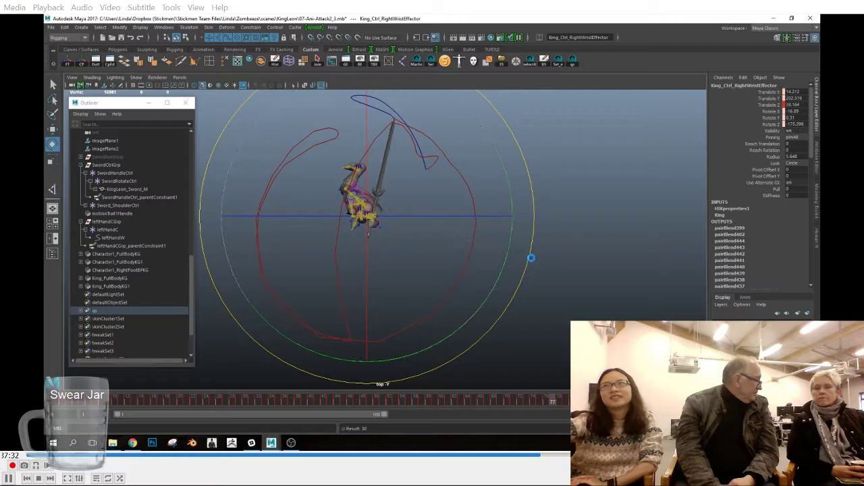
click(545, 401)
key(space)
click(520, 323)
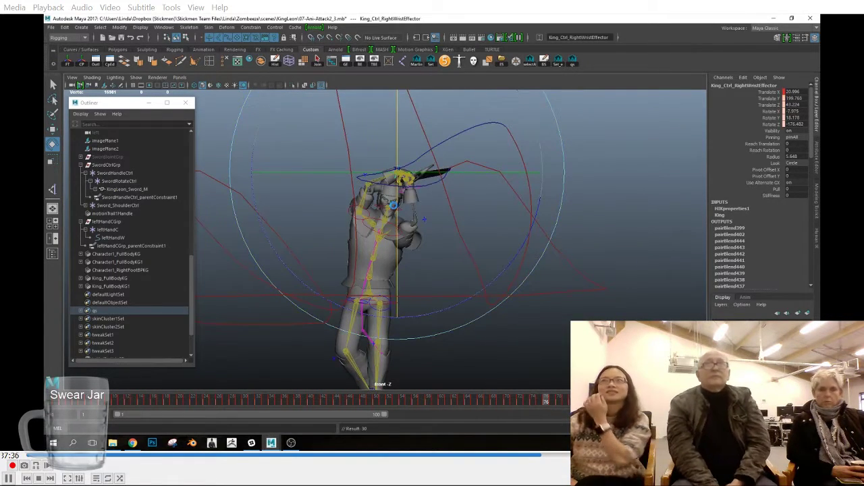
Step: In the front view, rotate and key the right wrist effector at frame 74, and adjust its rotation at frame 71
drag(545, 402, 540, 403)
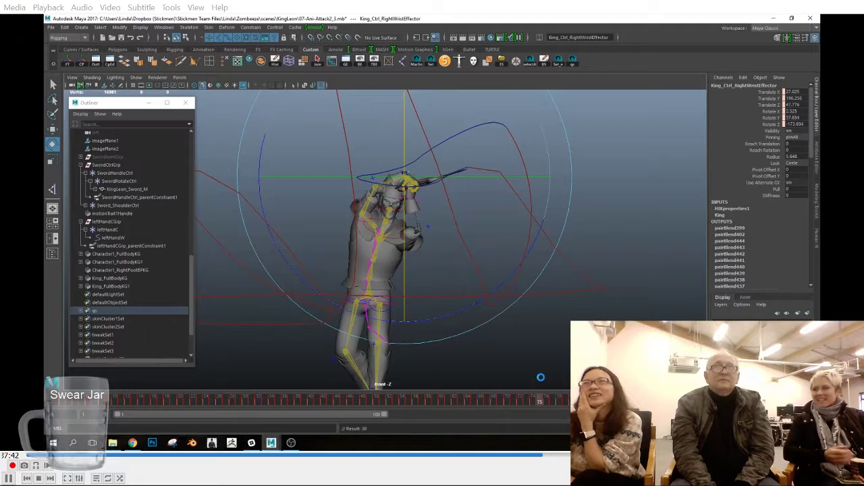
drag(538, 403, 533, 405)
drag(525, 180, 520, 181)
key(s)
drag(408, 212, 408, 207)
drag(532, 402, 518, 402)
drag(523, 205, 523, 206)
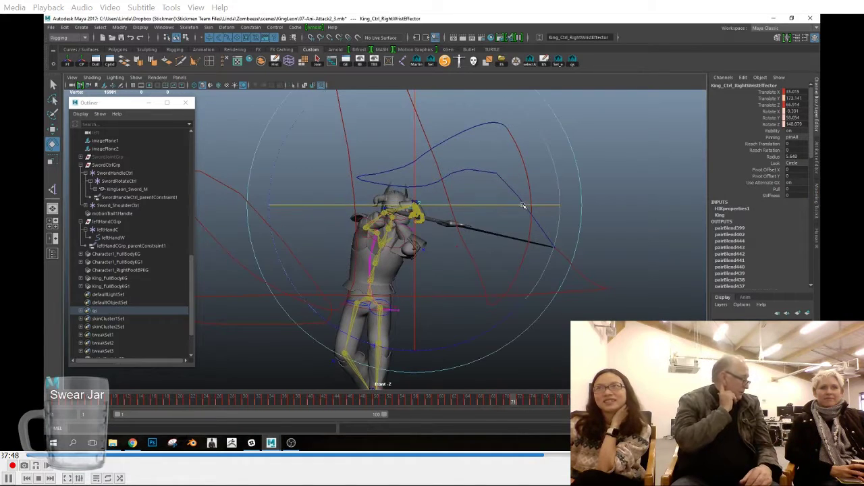
Step: Switch to the side view, and rotate and key the right wrist effector at frames 73 and 74
drag(517, 402, 698, 402)
key(space)
drag(570, 266, 594, 270)
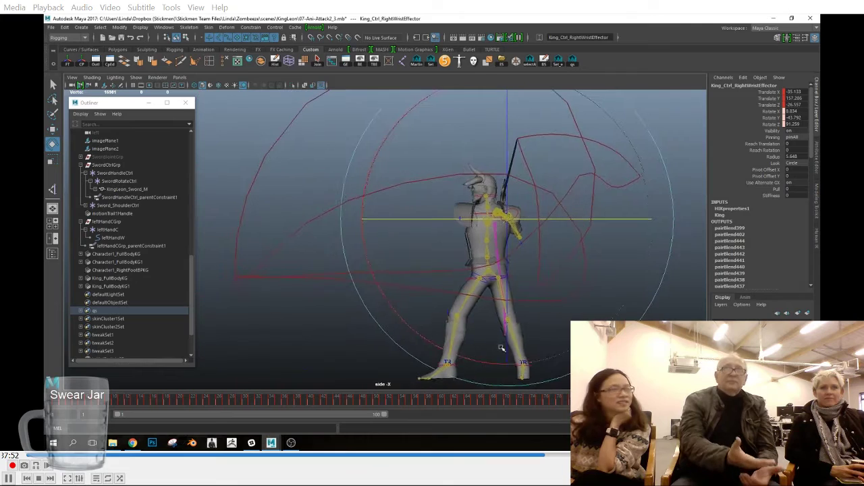
drag(556, 398, 528, 403)
key(s)
drag(571, 270, 565, 287)
key(alt+period)
key(s)
Step: Key the right wrist effector at frame 75 and refine its rotation through frame 79 in the side view
click(541, 401)
key(s)
mouse_move(590, 239)
mouse_down()
mouse_move(586, 247)
mouse_move(594, 236)
mouse_up()
click(548, 403)
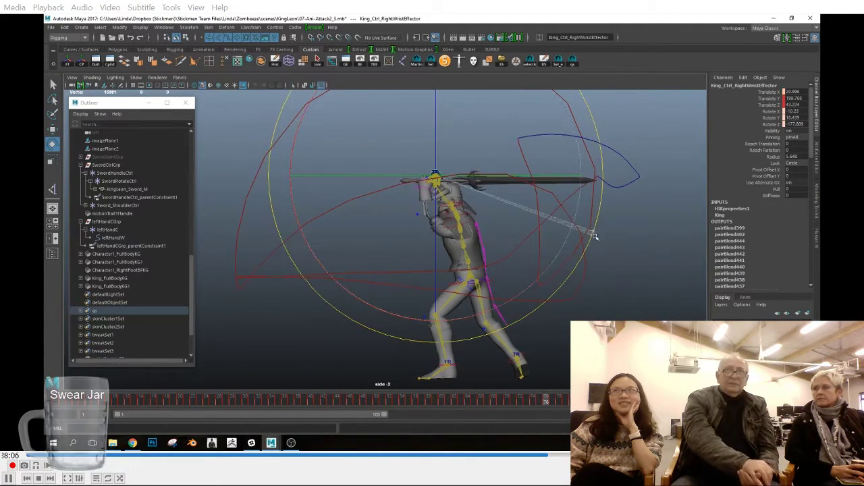
key(alt+comma)
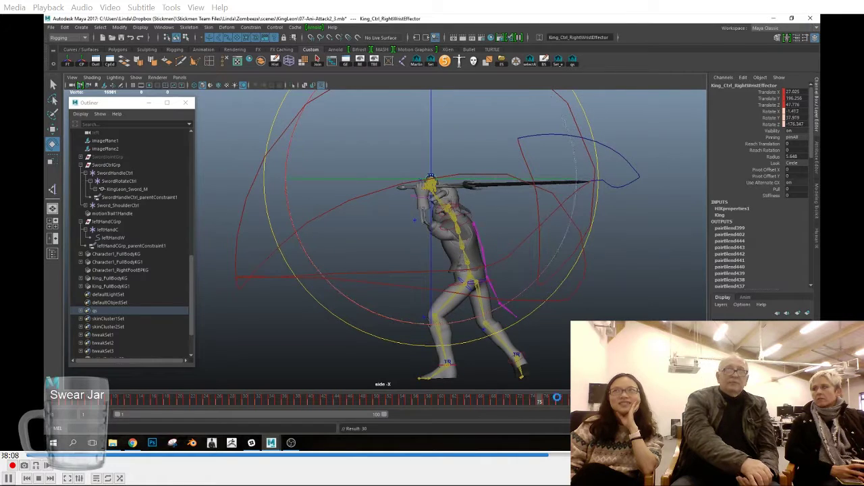
click(555, 402)
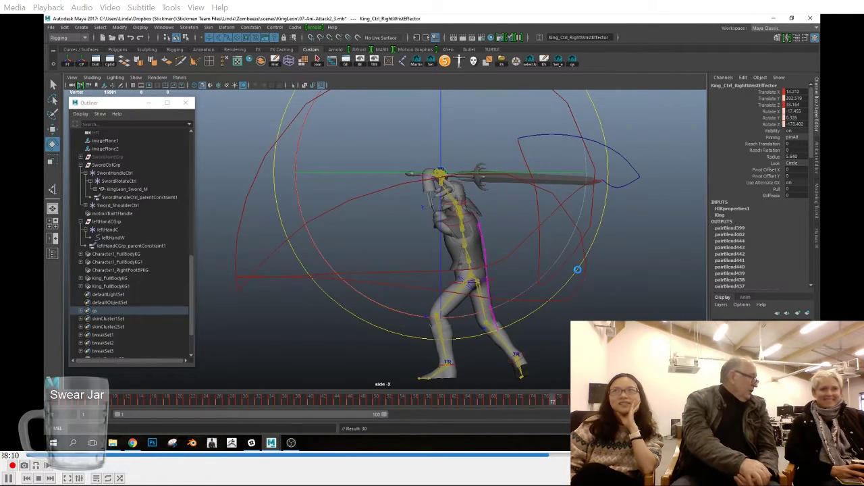
drag(559, 403, 565, 403)
drag(588, 263, 589, 264)
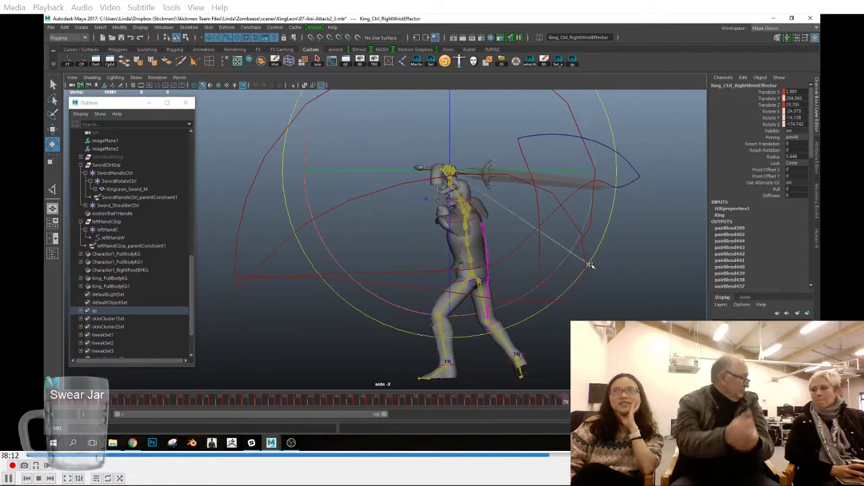
Step: Recheck the sword trail at frames 78 and 77, and rotate the right wrist effector at frame 80
key(alt+comma)
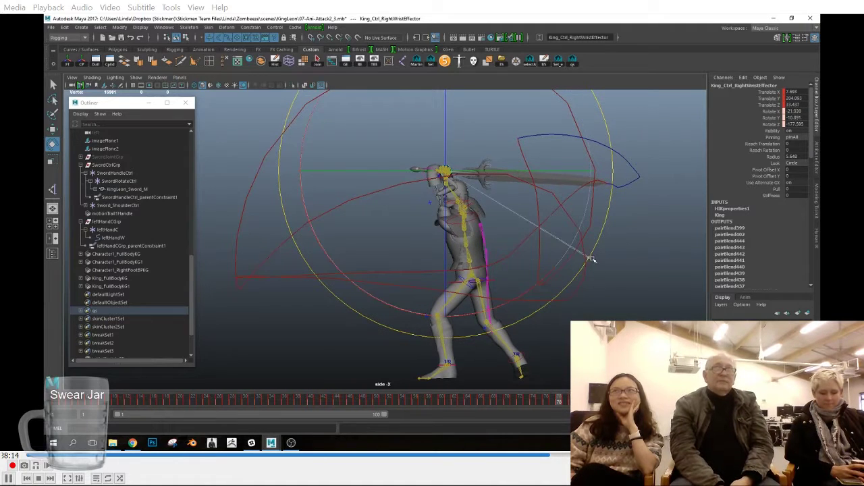
key(alt+comma)
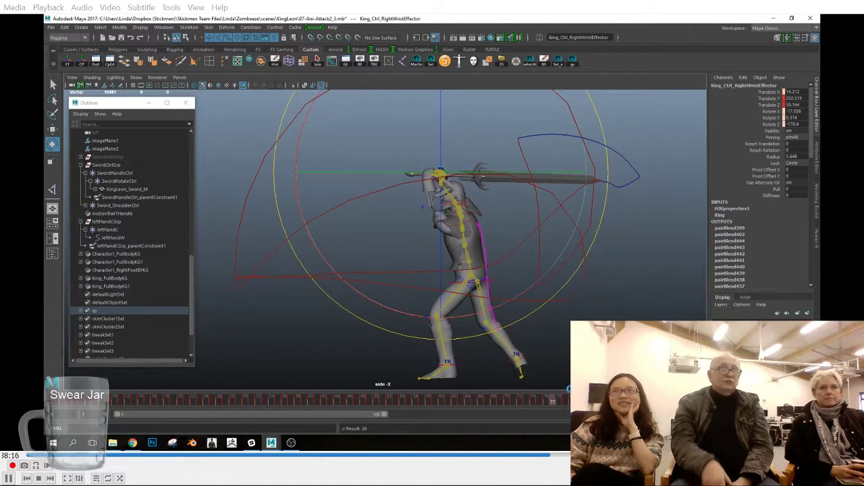
drag(556, 405, 574, 405)
drag(594, 261, 590, 295)
click(560, 403)
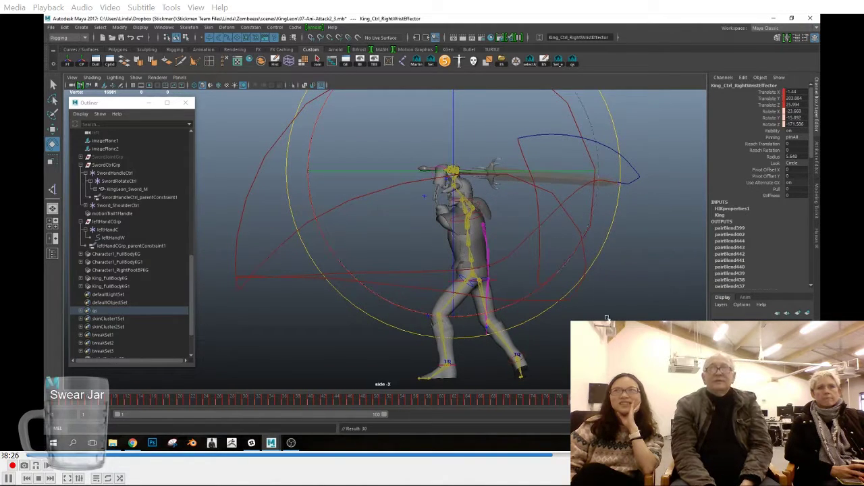
Step: Rotate the right wrist effector from frame 80 through frame 82 in a closer side view of the sword tip trail
click(573, 403)
mouse_move(604, 263)
mouse_down()
mouse_move(589, 285)
mouse_move(619, 262)
mouse_up()
click(578, 401)
alt+middle_drag(644, 224, 531, 270)
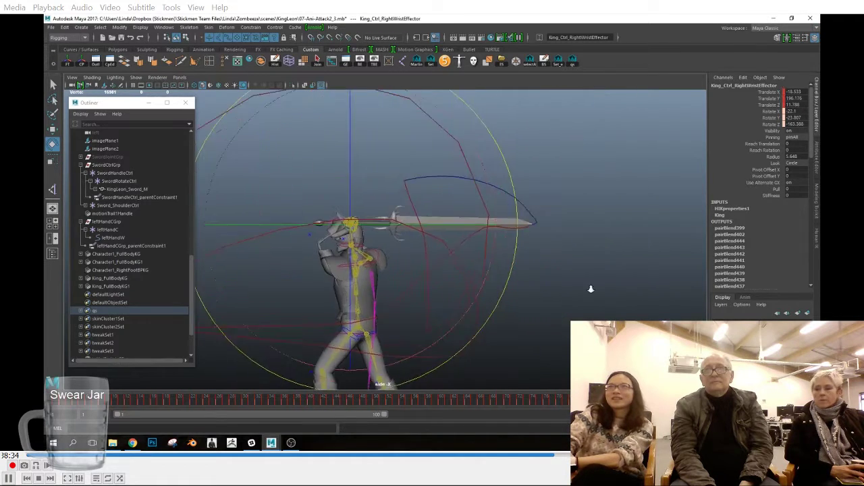
alt+right_drag(531, 270, 594, 277)
click(582, 401)
drag(475, 272, 476, 274)
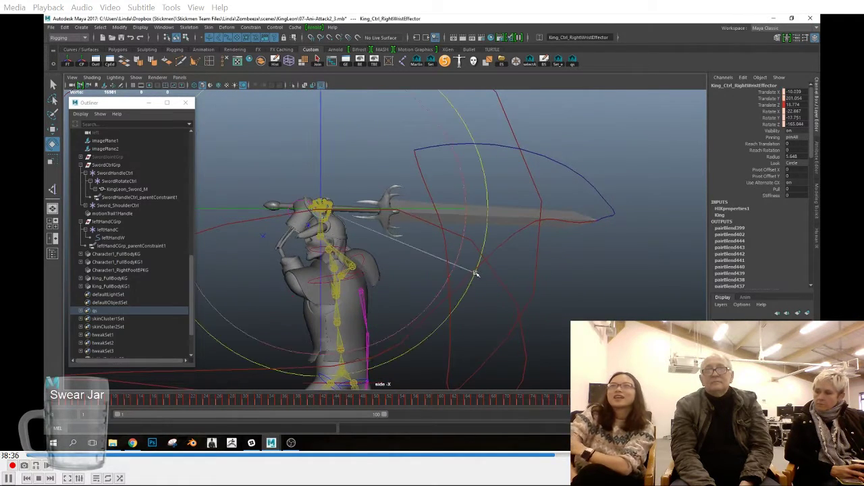
Step: Work back from frame 81 to frame 75 in the side view, fine-tuning the right wrist effector against the sword tip trail
drag(495, 350, 505, 282)
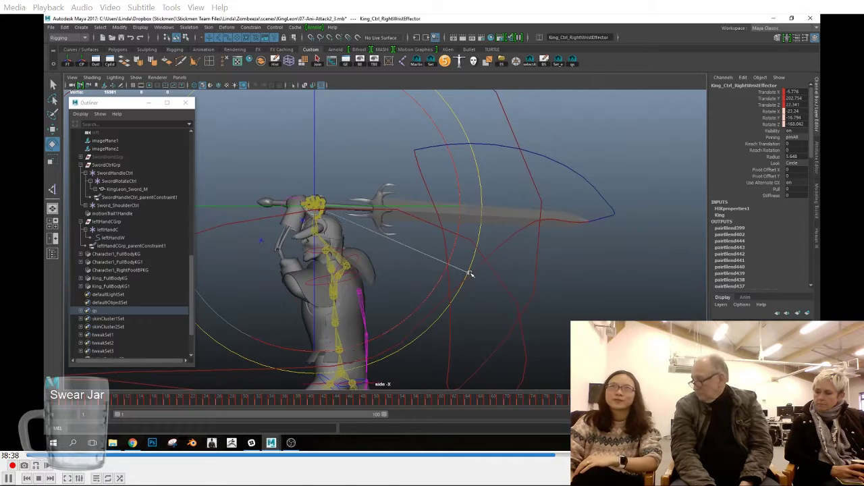
click(566, 404)
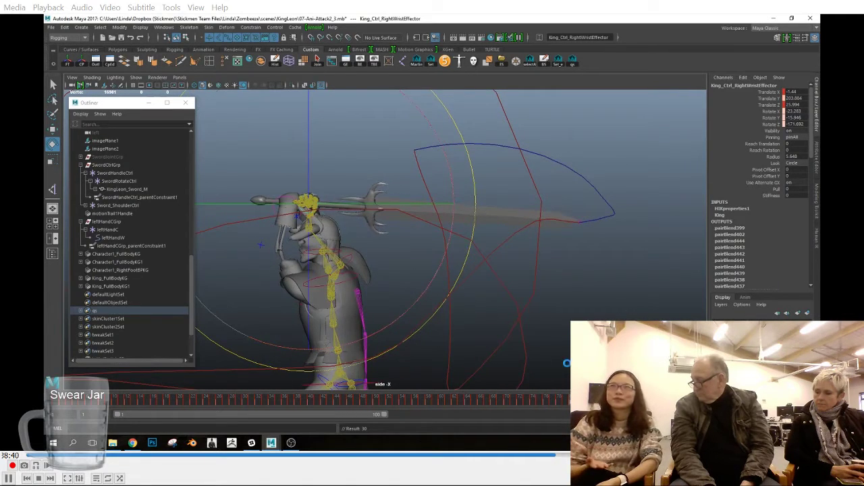
click(566, 402)
click(445, 295)
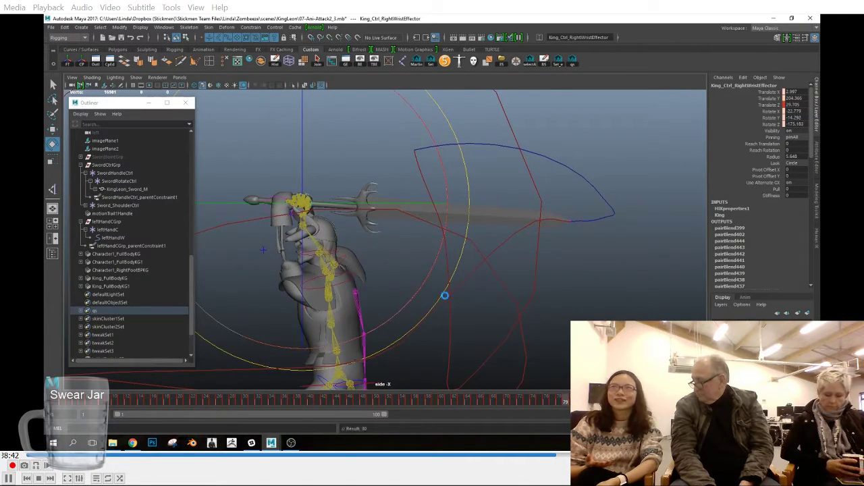
click(560, 401)
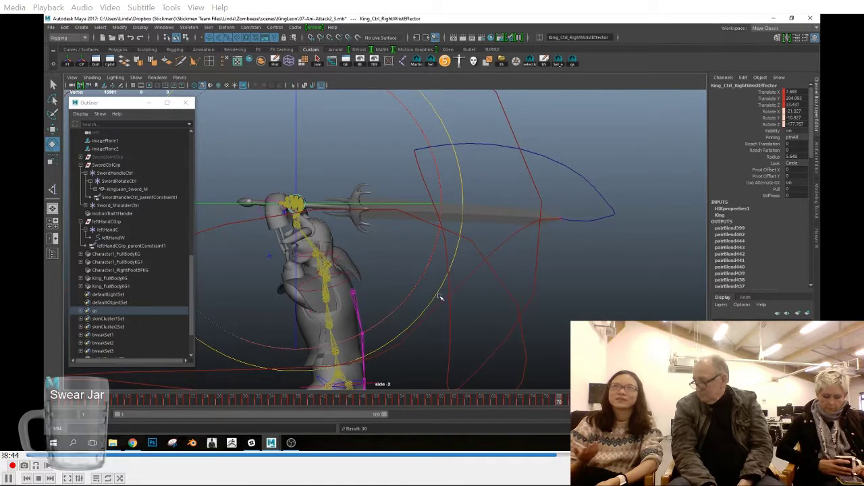
click(539, 402)
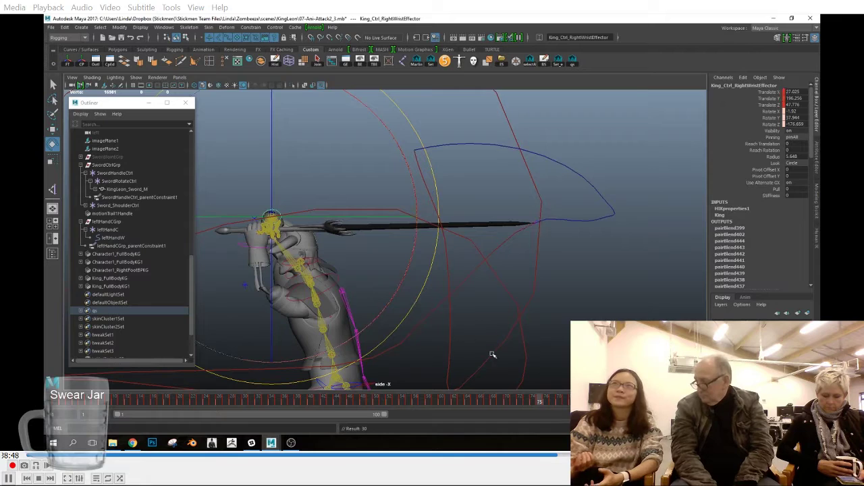
click(546, 402)
Step: Delete motionTrail1Handle in the perspective view and play back the sword attack animation
drag(547, 401, 627, 401)
scroll(531, 385, down, 5)
click(597, 401)
key(space)
drag(600, 275, 600, 251)
alt+drag(587, 270, 83, 293)
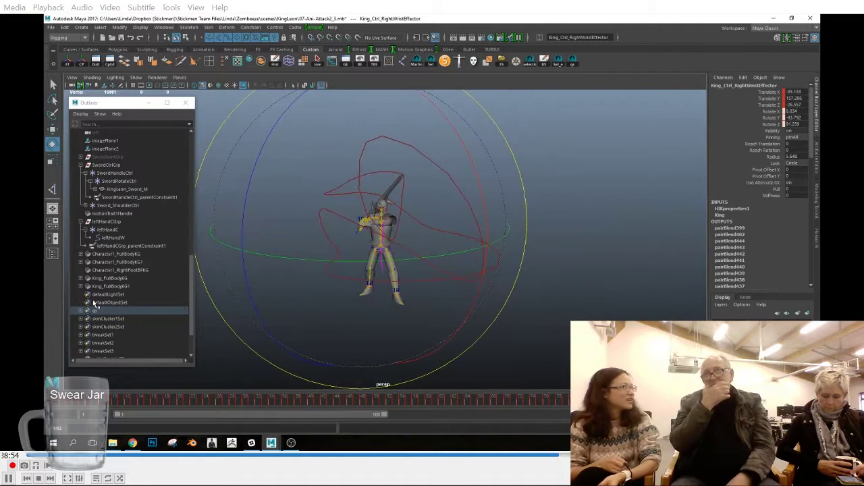
click(120, 214)
key(Delete)
click(782, 400)
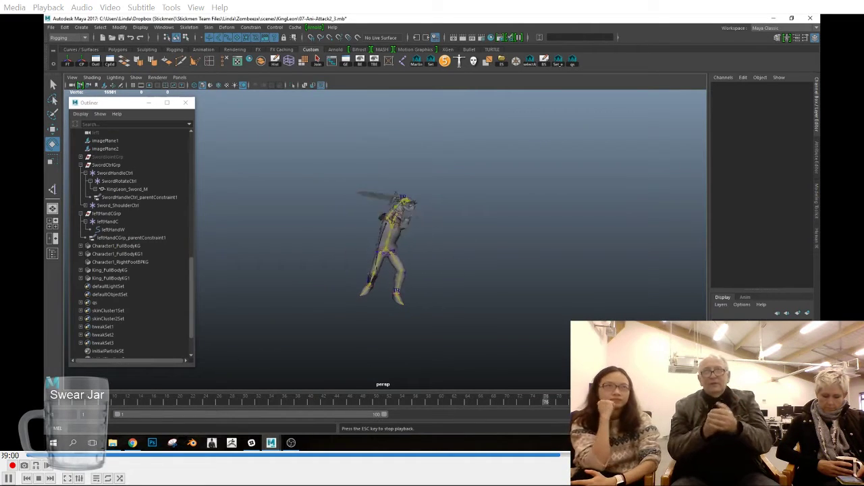
alt+right_drag(344, 206, 426, 235)
alt+drag(427, 236, 378, 290)
Step: At frame 25, select leftHandCGrp and turn its visibility on to show the left hand controls
drag(101, 403, 211, 423)
alt+drag(378, 318, 283, 211)
click(416, 151)
key(w)
click(152, 213)
click(802, 151)
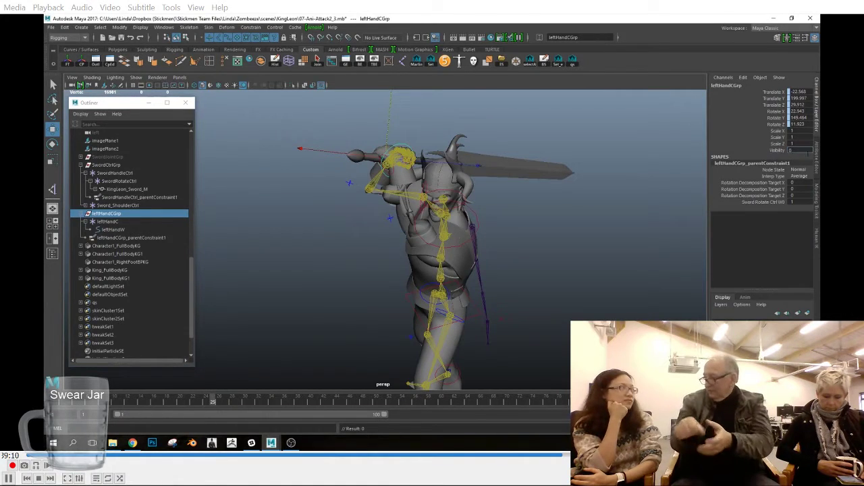
click(778, 151)
alt+drag(484, 182, 410, 197)
scroll(395, 196, up, 5)
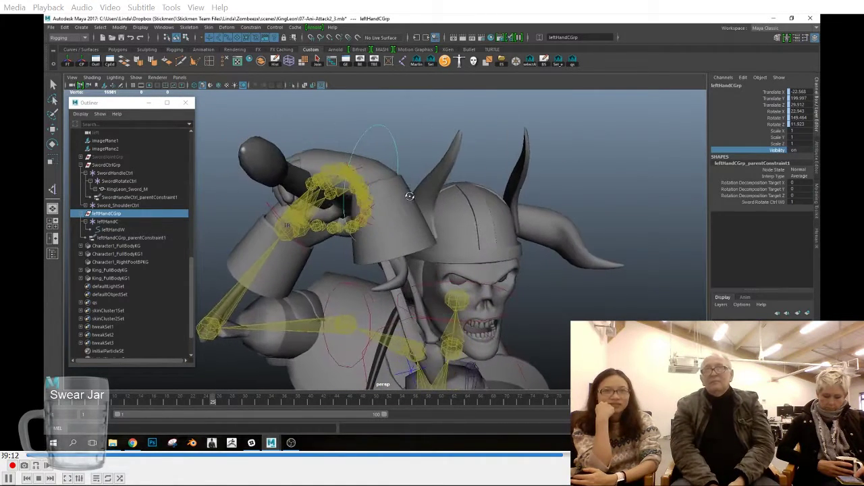
Step: Select leftHandC and set the Rotate tool's axis orientation to Object
click(107, 221)
key(e)
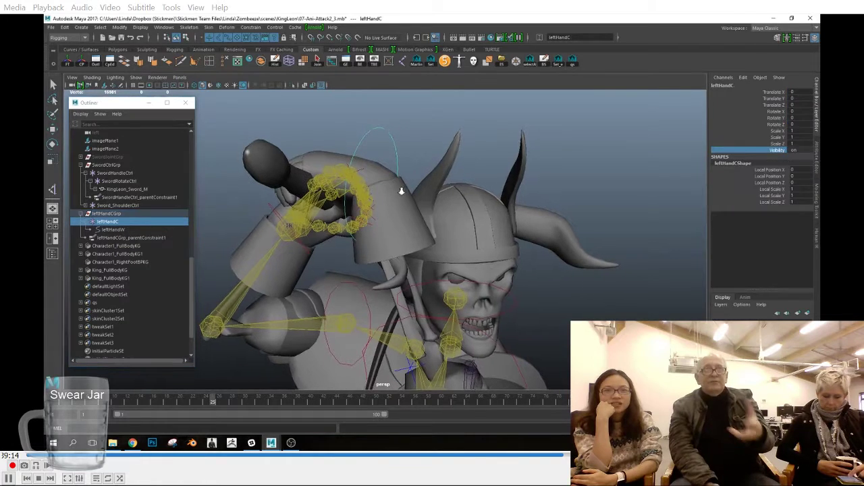
alt+drag(409, 154, 284, 162)
double_click(52, 143)
click(290, 311)
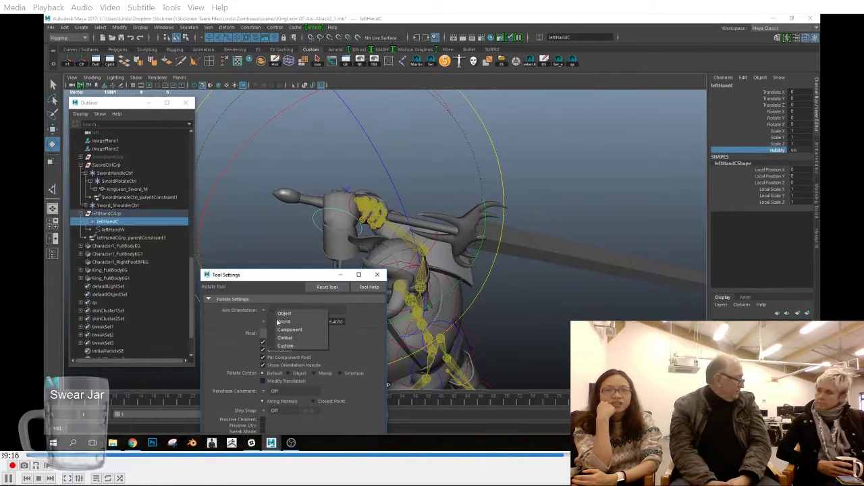
click(283, 319)
click(378, 275)
Step: Try to rotate the leftHandC control about its Z axis, and undo the rotation
alt+drag(409, 236, 488, 229)
drag(498, 186, 504, 231)
alt+drag(503, 231, 480, 225)
key(ctrl+z)
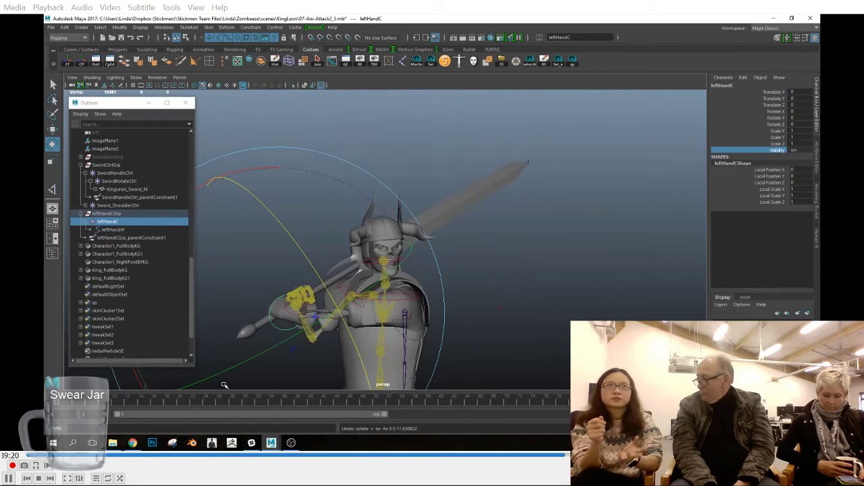
Step: Key leftHandC in its neutral pose, and rotate it about 9.56 in Z at frame 20
alt+drag(518, 287, 541, 313)
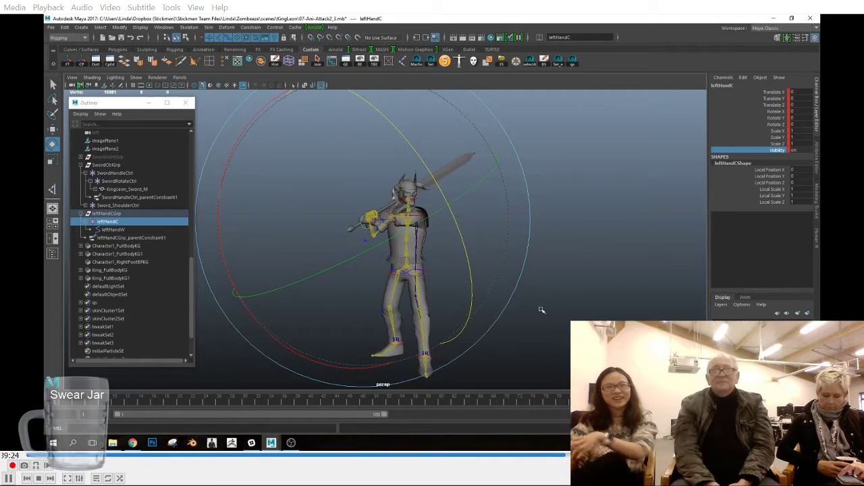
scroll(472, 254, up, 4)
alt+drag(466, 255, 497, 255)
drag(61, 402, 181, 411)
mouse_move(435, 274)
alt+mouse_down()
mouse_move(456, 272)
mouse_move(450, 243)
mouse_move(441, 263)
mouse_move(318, 257)
mouse_move(458, 245)
mouse_move(436, 263)
alt+mouse_up()
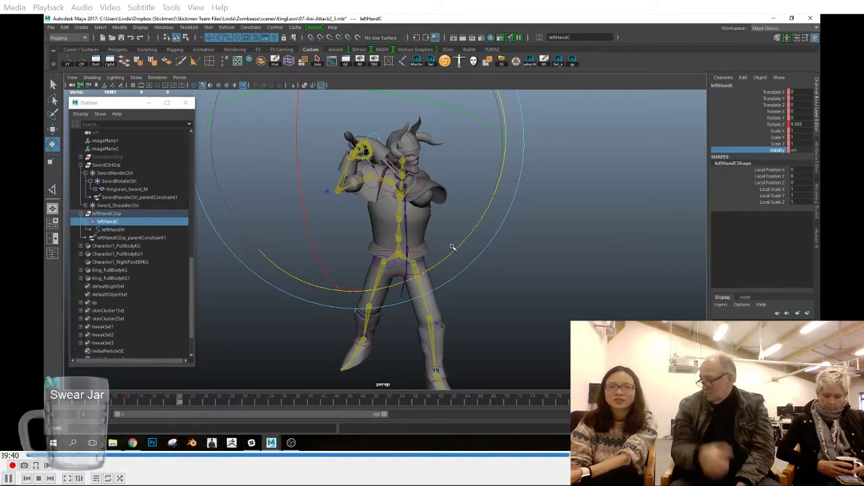
alt+drag(543, 258, 534, 255)
Step: Open the scene 07-Ani-Attack2_4.mb
mouse_move(271, 442)
click(404, 405)
click(51, 27)
click(68, 47)
double_click(251, 148)
click(260, 162)
click(659, 360)
click(426, 228)
Step: Examine the left hand's grip on the sword from several angles through frame 67, selecting the leftHandW control
click(405, 102)
click(331, 101)
scroll(297, 128, up, 5)
click(247, 133)
alt+drag(378, 283, 418, 305)
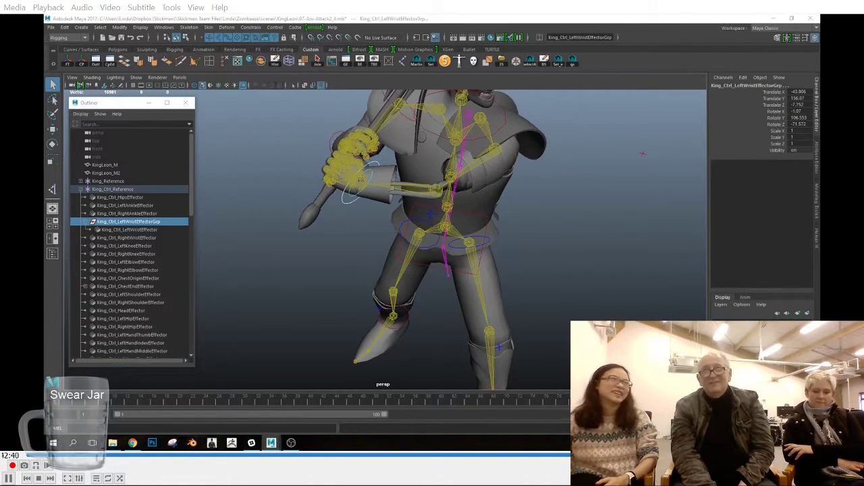
drag(67, 407, 245, 422)
alt+drag(492, 276, 370, 225)
drag(279, 402, 383, 407)
alt+drag(405, 278, 508, 278)
click(523, 204)
drag(388, 404, 486, 413)
alt+drag(568, 276, 342, 247)
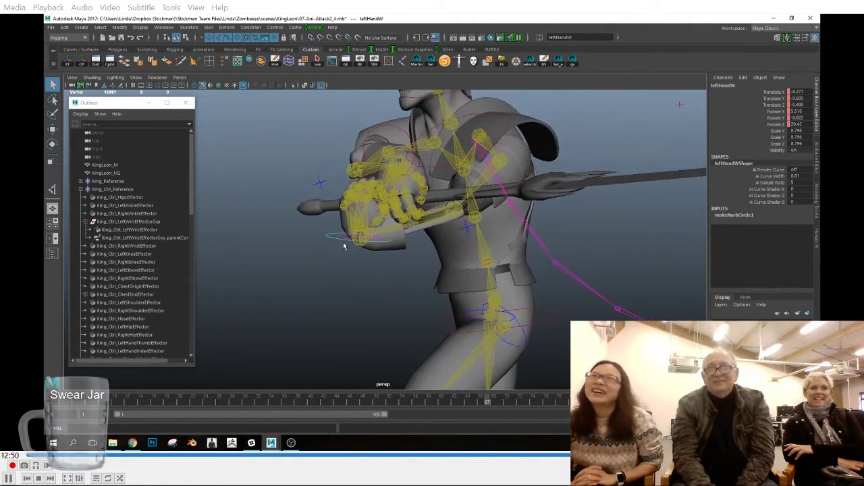
Step: Collapse the King_Ctrl_Reference hierarchy and select the leftHandW control under leftHandCGrp
click(81, 190)
click(108, 310)
alt+drag(394, 304, 338, 278)
click(319, 262)
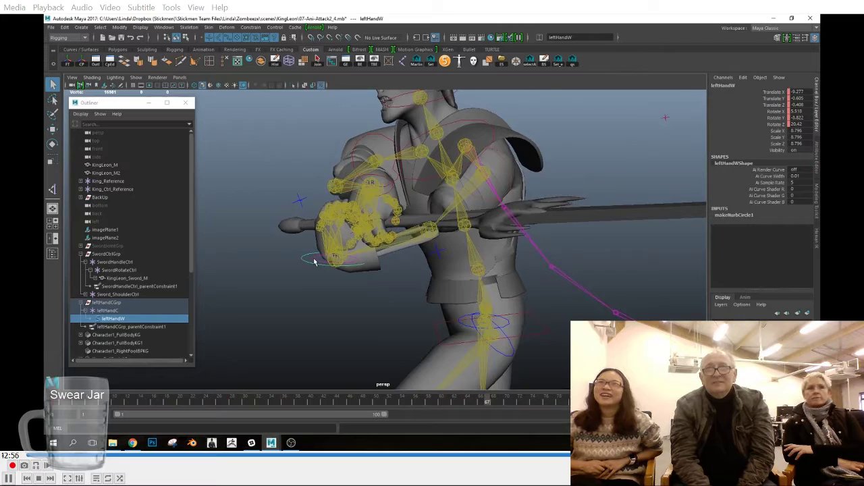
Step: Select the leftHandC control with the Rotate tool at frame 68 and hide the King control rig's skeleton display
click(152, 312)
drag(487, 402, 494, 401)
key(e)
drag(241, 217, 275, 275)
alt+drag(324, 289, 484, 309)
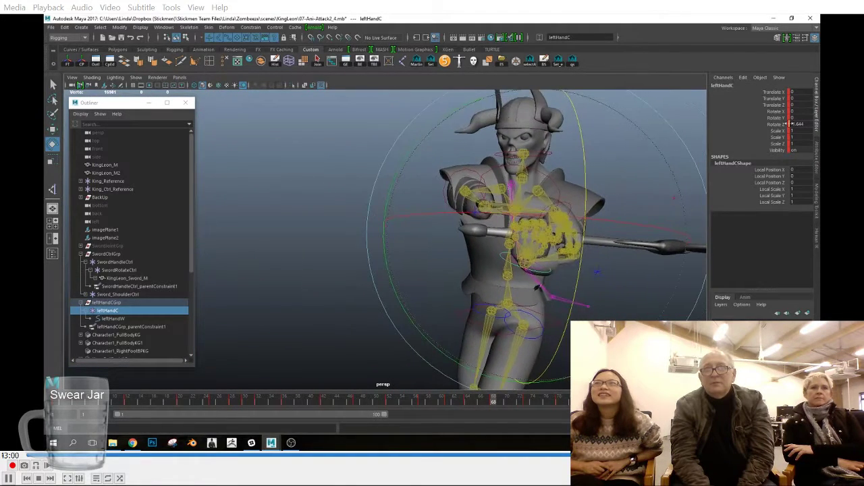
click(816, 238)
click(715, 100)
Step: Review the left hand's grip on the sword from several angles across the frames of the attack
alt+drag(586, 184, 472, 203)
drag(270, 242, 276, 272)
alt+drag(282, 277, 366, 281)
click(525, 405)
alt+drag(513, 290, 486, 259)
click(559, 402)
alt+drag(452, 287, 404, 320)
alt+drag(347, 331, 503, 155)
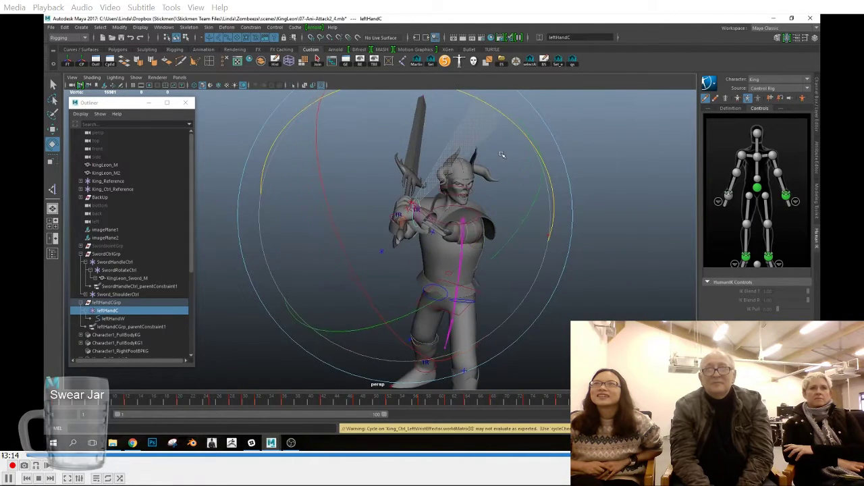
click(125, 403)
alt+drag(496, 217, 492, 277)
click(179, 404)
alt+drag(386, 317, 452, 269)
click(213, 405)
alt+drag(532, 284, 499, 278)
click(233, 404)
drag(232, 405, 245, 406)
alt+drag(466, 322, 476, 176)
click(258, 404)
alt+drag(442, 324, 405, 294)
click(285, 405)
click(322, 405)
alt+drag(472, 317, 481, 285)
click(356, 405)
click(372, 403)
drag(374, 405, 464, 412)
alt+drag(473, 333, 516, 366)
drag(398, 406, 611, 405)
click(628, 404)
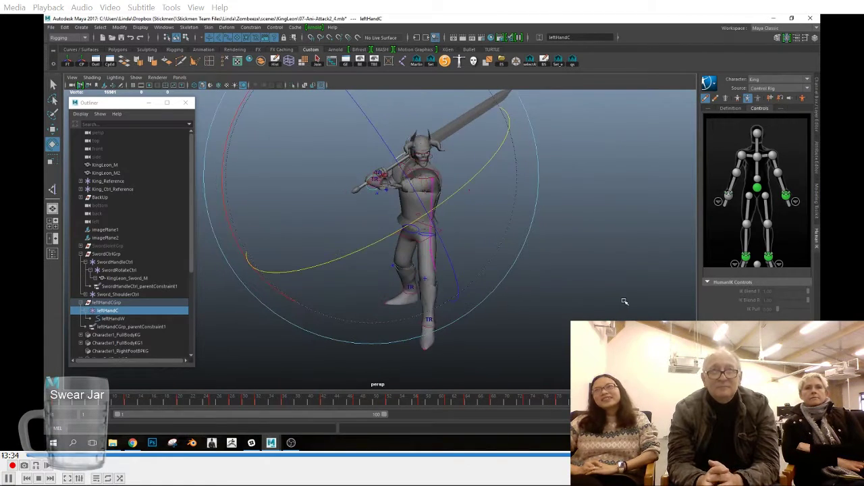
Step: Save the scene, and select the left shoulder effector to check the pose at the start of the timeline
click(50, 29)
click(67, 59)
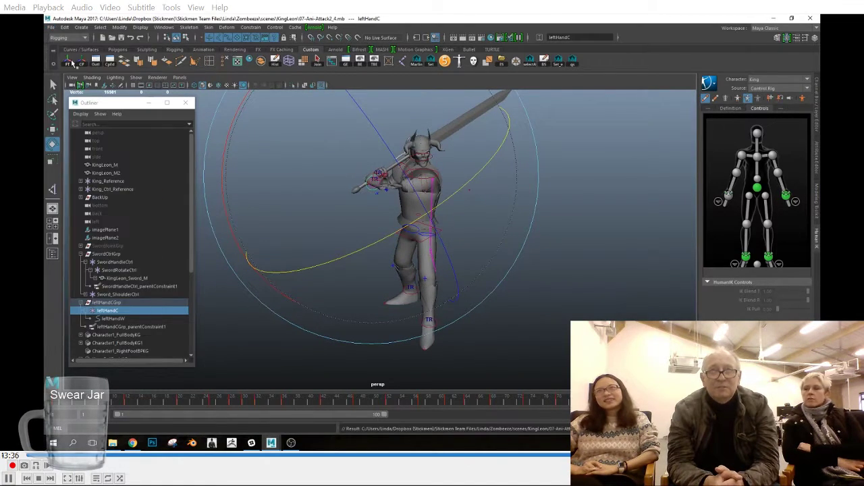
alt+right_drag(517, 230, 584, 233)
alt+drag(585, 234, 557, 224)
click(488, 152)
click(448, 133)
alt+drag(445, 162, 470, 237)
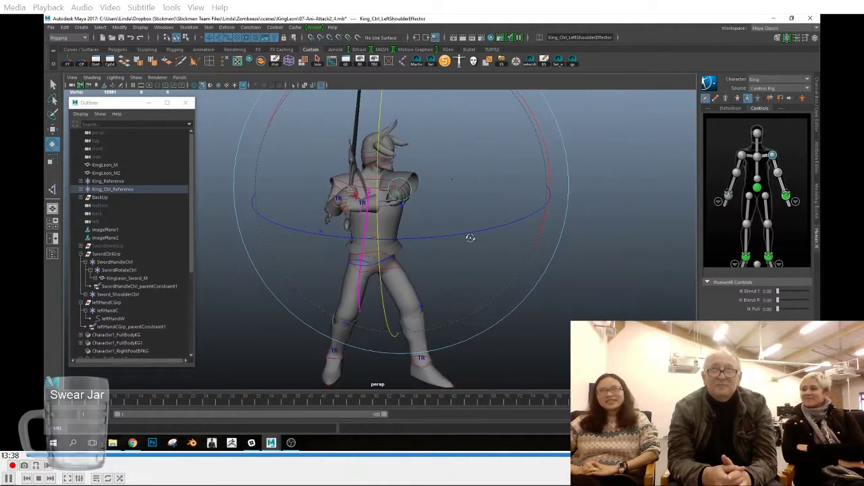
mouse_move(60, 401)
mouse_down()
mouse_move(102, 405)
mouse_move(46, 403)
mouse_up()
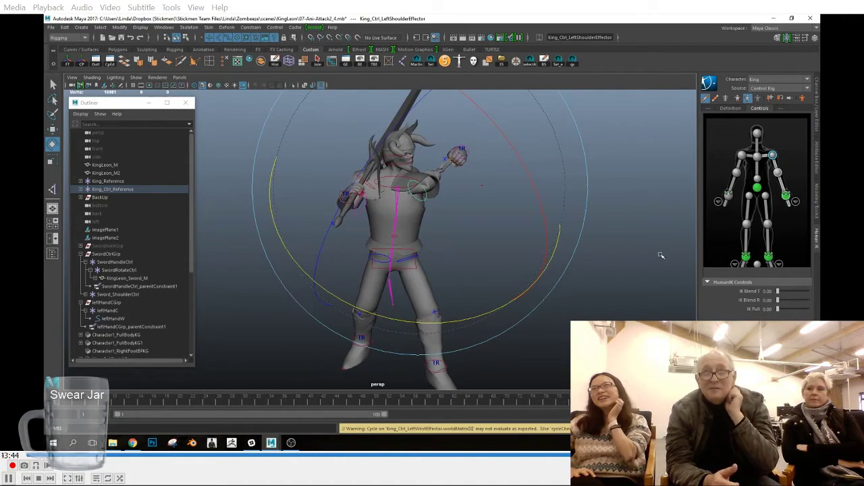
Step: Parent King_Ctrl_LeftWristEffector under King_Ctrl_LeftWristEffectorGrp and set its Reach Translation and Reach Rotation to 1
click(786, 196)
click(80, 189)
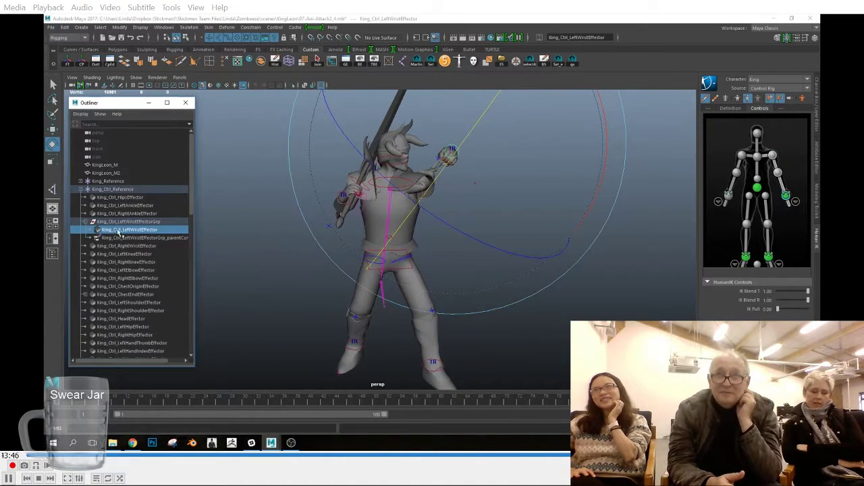
middle_drag(123, 221, 125, 230)
click(817, 109)
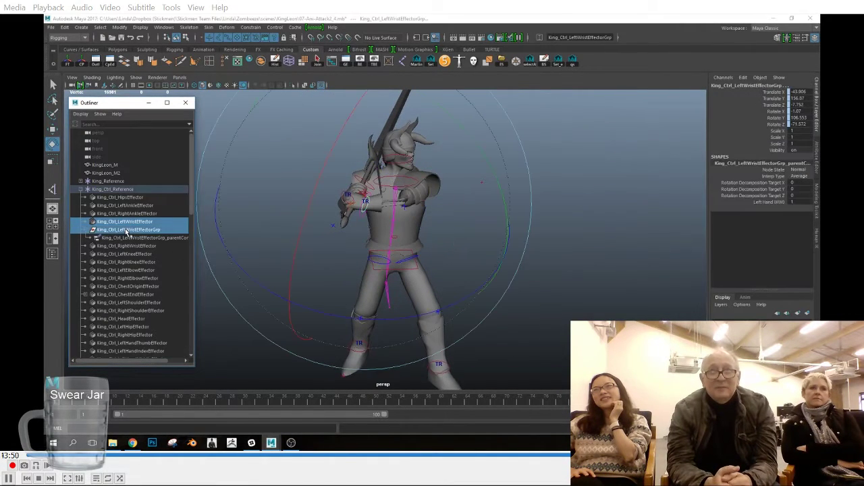
click(770, 124)
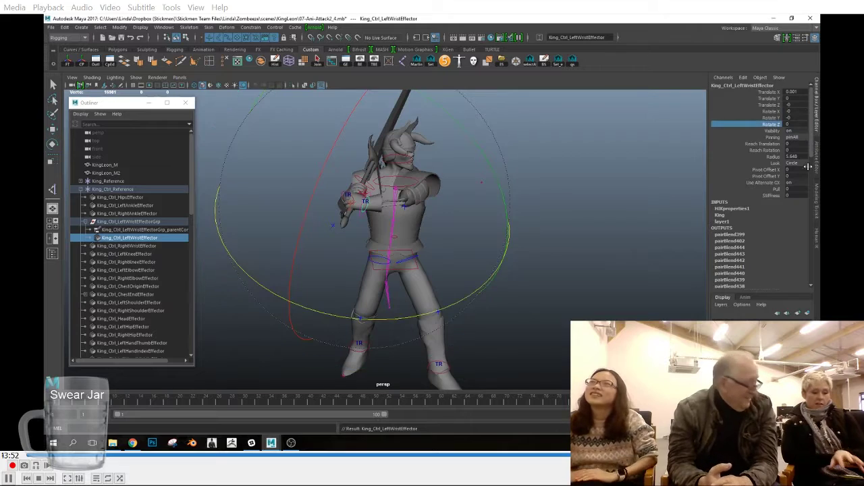
text(1)
key(Return)
alt+drag(477, 243, 439, 246)
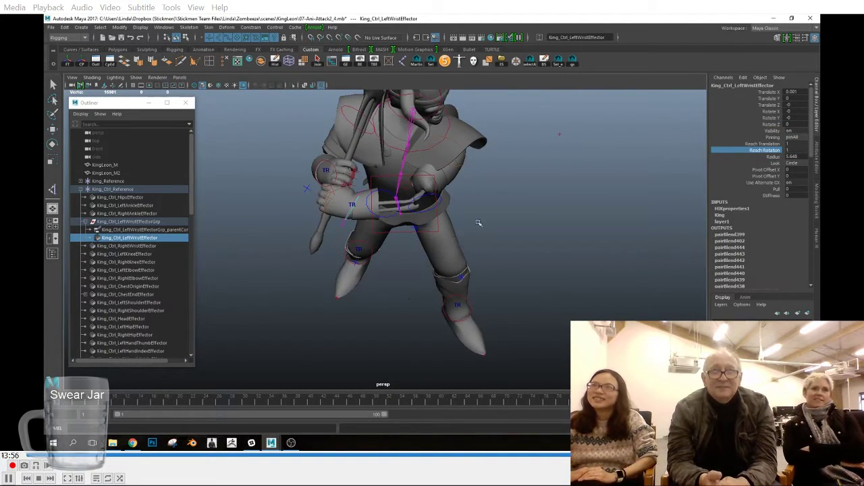
Step: Bake the King character's control rig animation to the skeleton
click(817, 235)
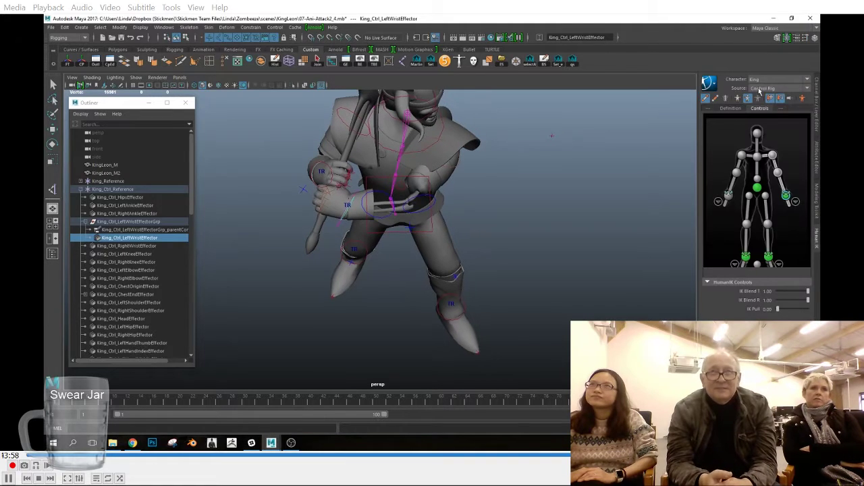
click(709, 83)
mouse_move(754, 134)
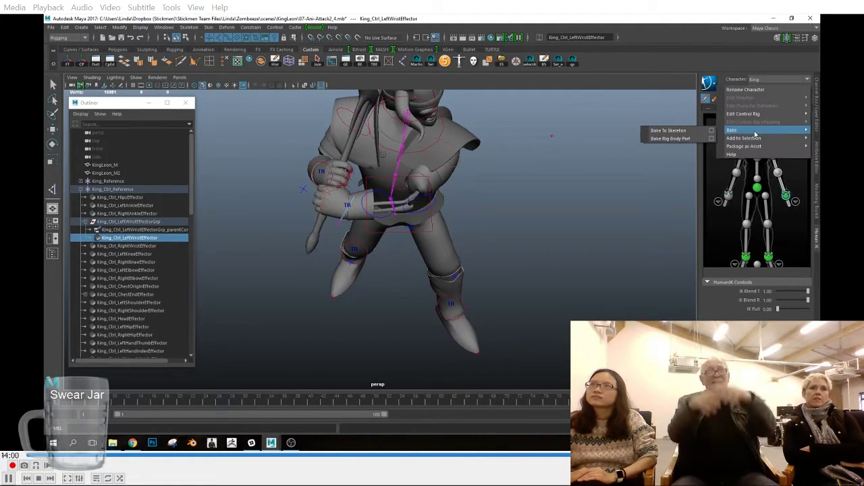
click(678, 131)
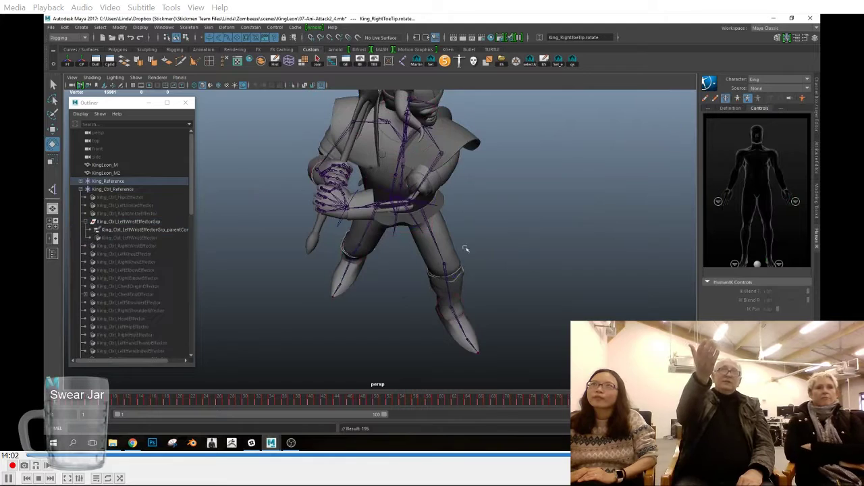
Step: Move King_Ctrl_LeftWristEffector out of its constrained group and bake the skeleton animation to the control rig
click(122, 237)
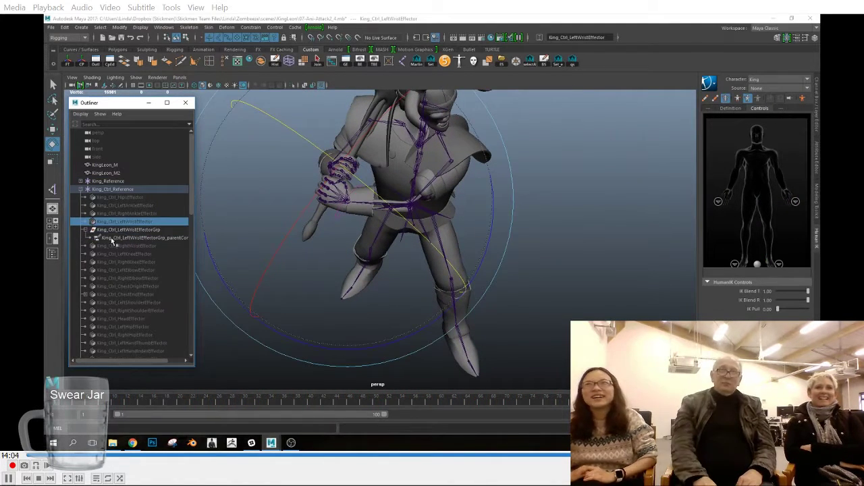
click(709, 82)
mouse_move(742, 135)
click(681, 137)
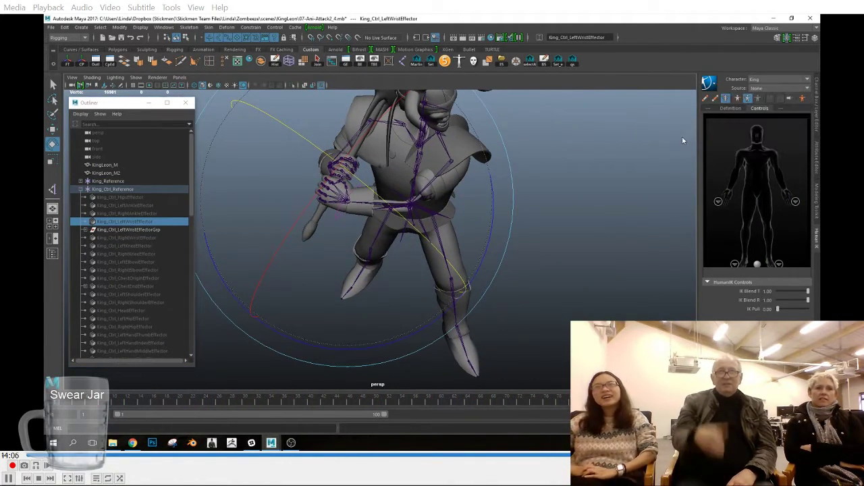
Step: Check the left wrist effector's attributes, switch the King character's source to None and select the left hand joint at the first frame
click(381, 219)
click(815, 112)
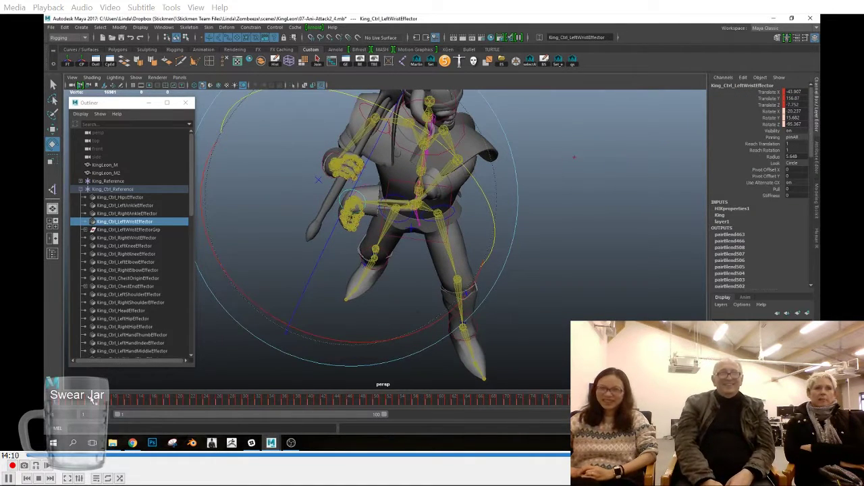
click(816, 234)
click(777, 88)
click(765, 99)
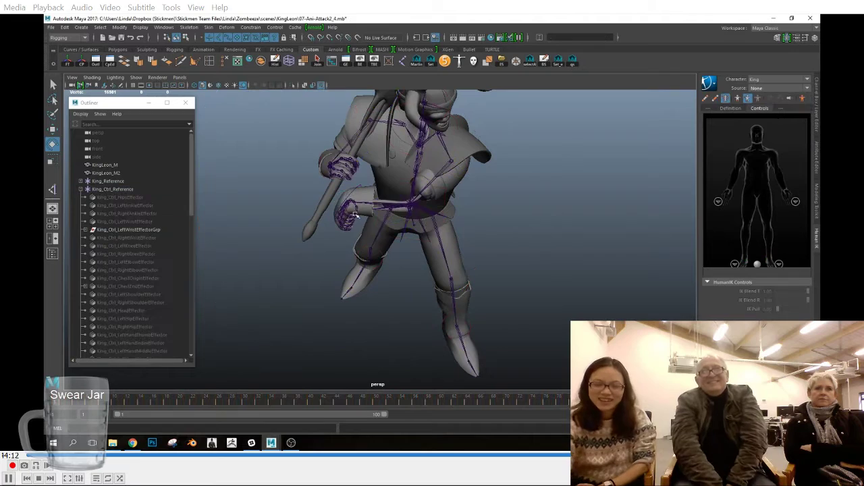
click(348, 203)
click(66, 400)
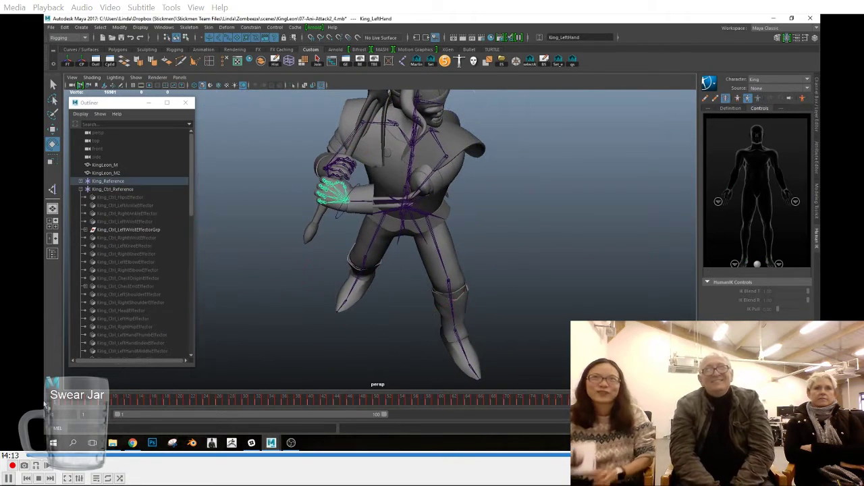
Step: Set the left wrist effector's Reach Translation and Reach Rotation to 0 and bake the skeleton animation to the control rig again
click(125, 222)
click(816, 113)
click(774, 151)
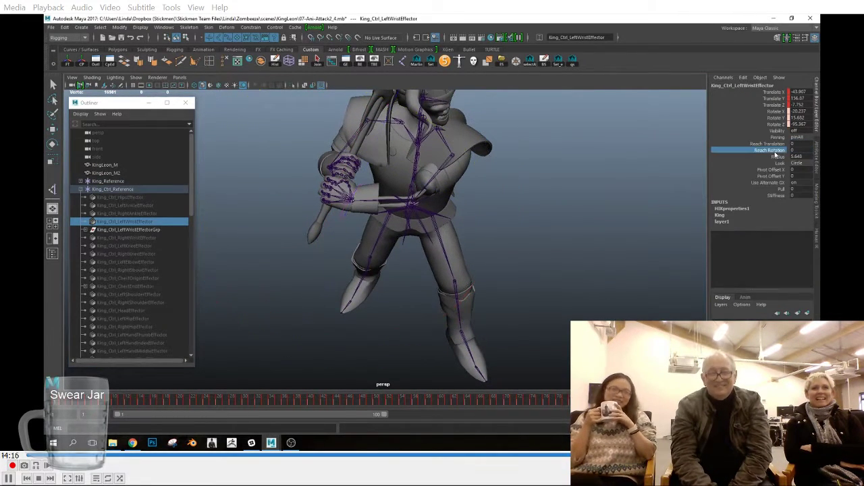
click(817, 238)
click(709, 82)
mouse_move(735, 132)
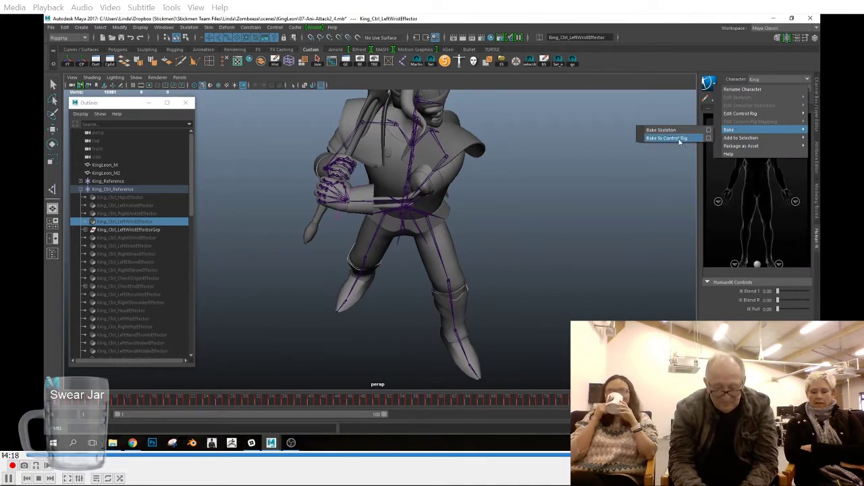
click(679, 140)
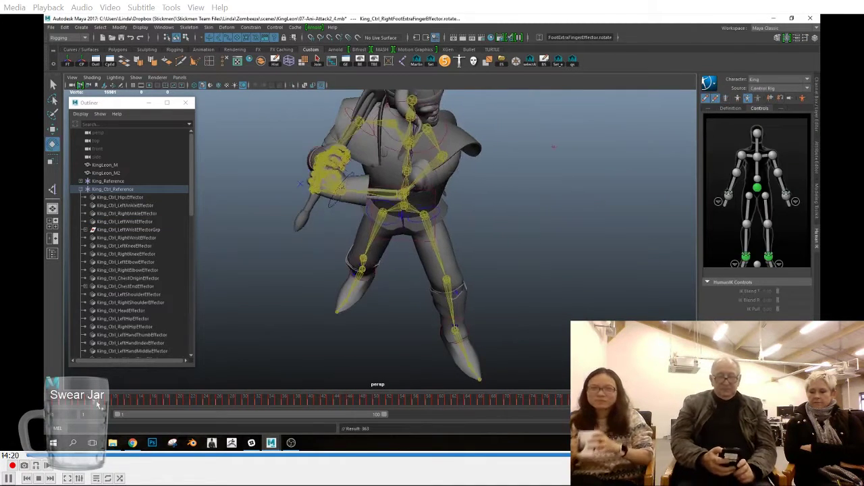
Step: Try moving the left shoulder effector with the Move tool
click(488, 141)
alt+middle_drag(488, 141, 494, 239)
alt+drag(493, 239, 484, 235)
key(w)
drag(442, 198, 471, 220)
key(ctrl+z)
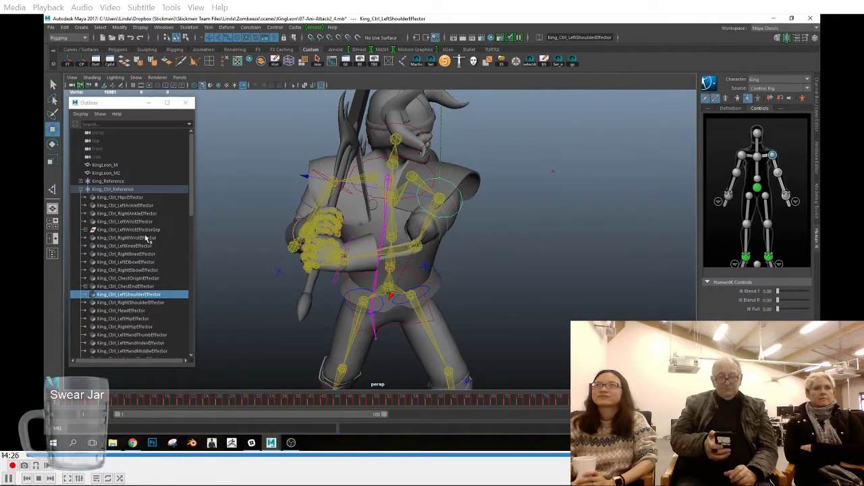
Step: Scrub through the baked animation with the left shoulder effector selected and review the Move tool's settings
drag(349, 400, 624, 400)
alt+drag(526, 247, 397, 222)
double_click(52, 129)
click(286, 323)
click(286, 337)
click(382, 288)
scroll(488, 255, down, 3)
alt+drag(488, 255, 488, 261)
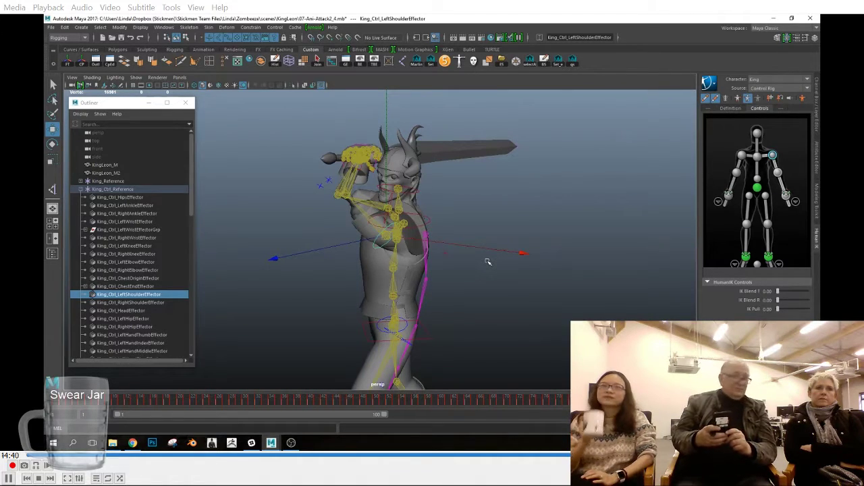
Step: Save the scene under the new name 07-Ani-Attack2_5.mb
click(51, 28)
click(70, 65)
click(244, 362)
key(BackSpace)
text(5)
key(Return)
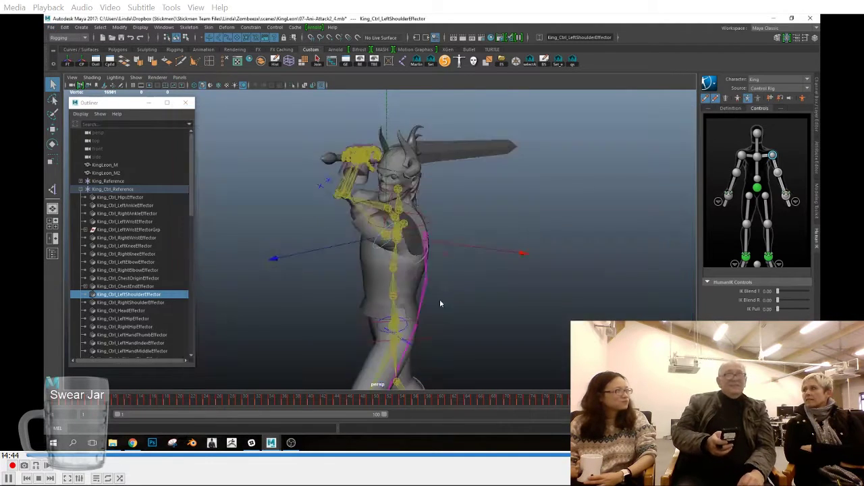
Step: Inspect the left arm and left hand joints of the control rig, and select the left shoulder effector at the first frame
alt+drag(515, 294, 426, 263)
scroll(427, 264, up, 3)
click(304, 202)
key(w)
click(346, 62)
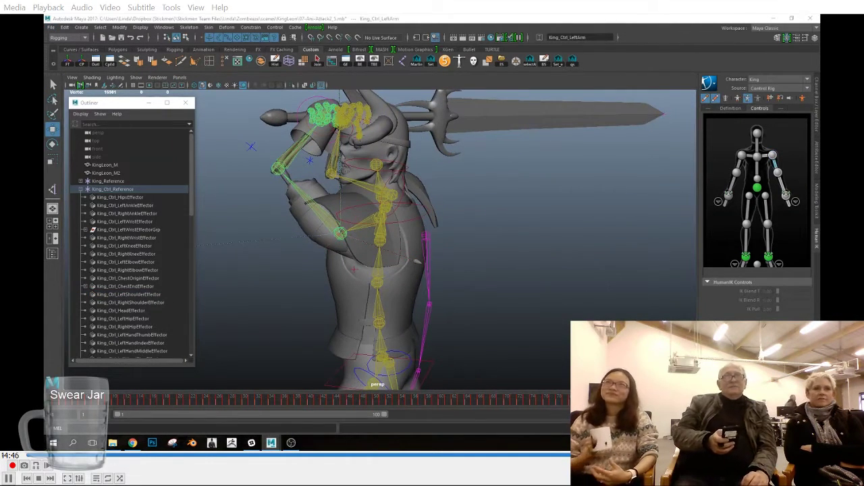
key(Down)
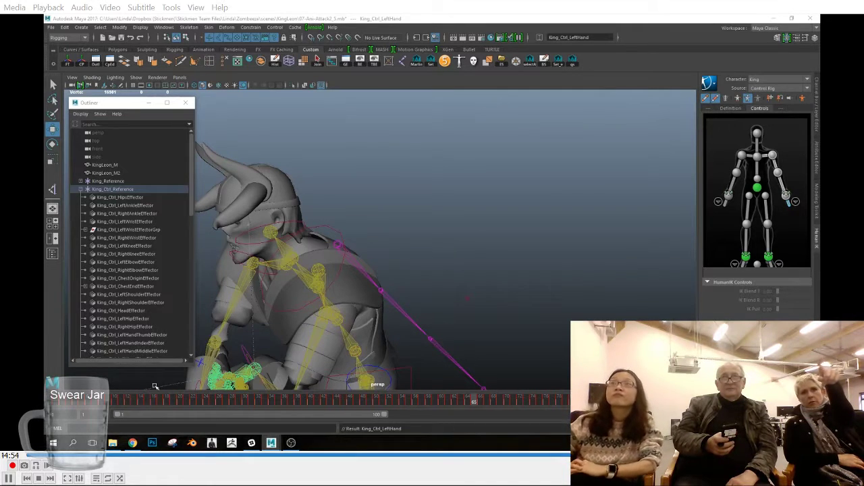
click(55, 404)
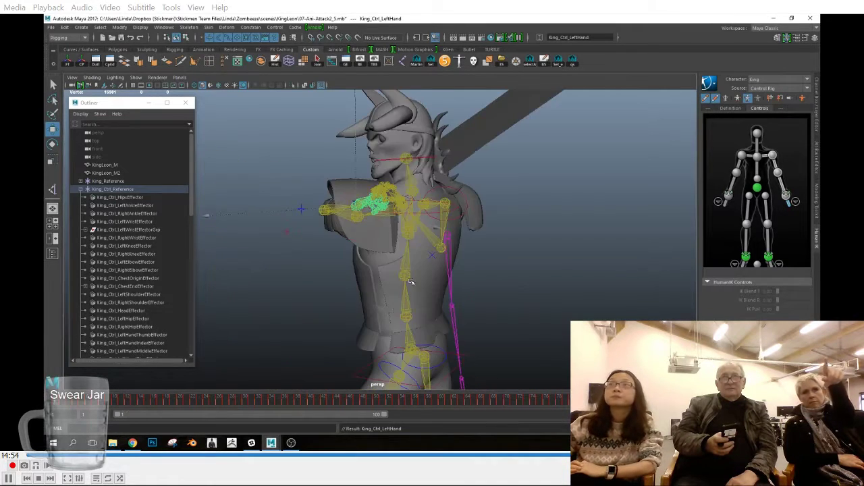
alt+drag(410, 281, 446, 270)
click(476, 202)
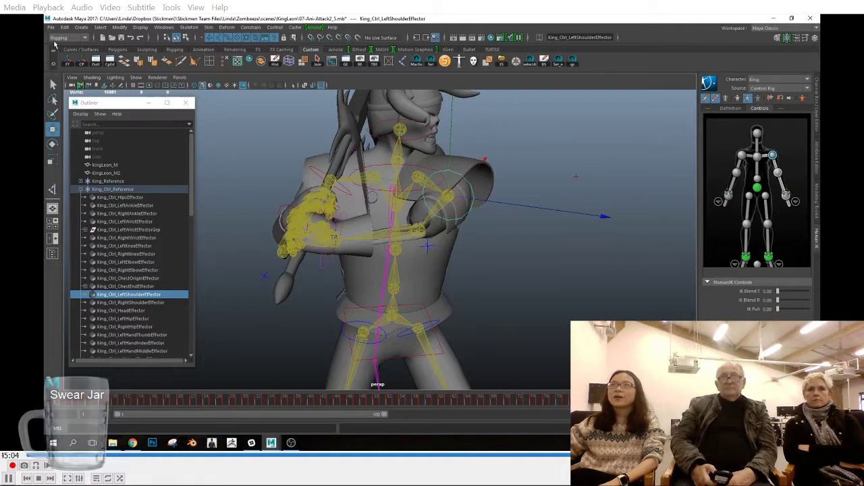
Step: Check the left wrist effector's pinning and reach attributes, and try repositioning the left shoulder effector
click(330, 259)
click(817, 128)
click(801, 137)
click(800, 146)
click(455, 191)
drag(455, 191, 503, 214)
key(ctrl+z)
key(ctrl+z)
click(474, 206)
drag(455, 193, 457, 181)
key(ctrl+z)
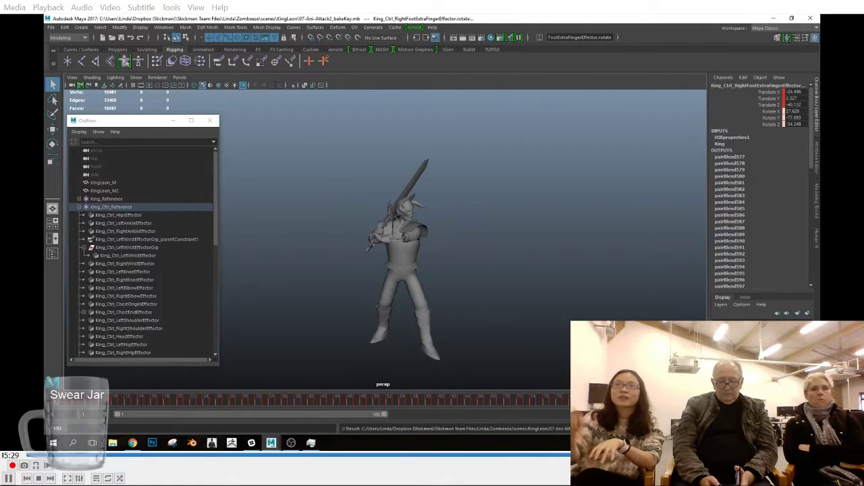
Step: Play back the sword attack in the 07-Ani-Attack2_bakeKey.mb scene and look closely at the hands on the sword
key(alt+v)
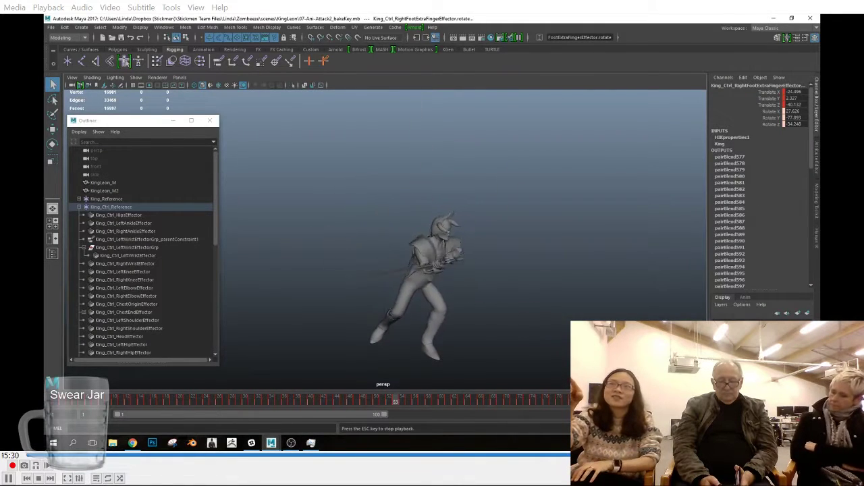
key(Escape)
scroll(412, 229, up, 5)
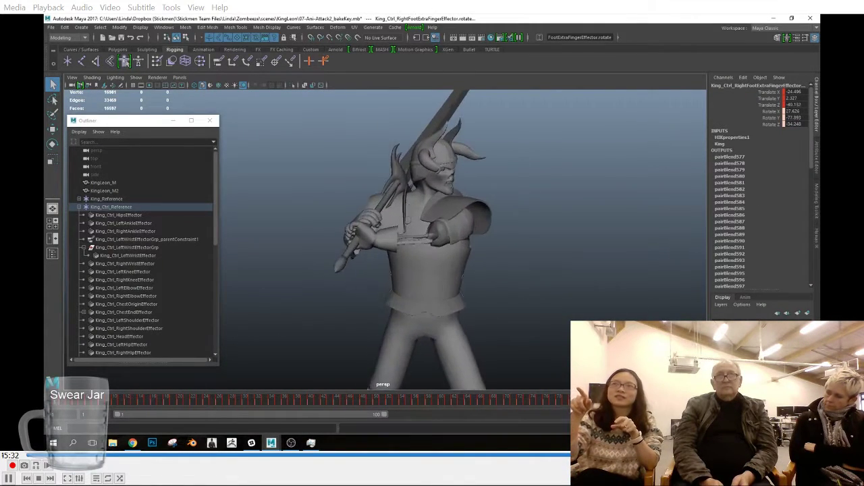
Step: Switch the King character's source to None and check the baked skeleton's pose at the first frame
click(816, 237)
click(764, 91)
click(761, 91)
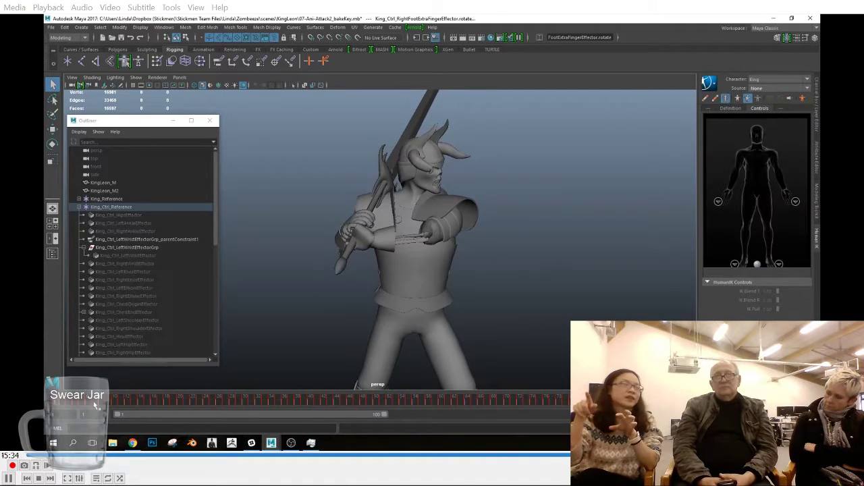
drag(93, 401, 46, 400)
click(762, 91)
click(762, 93)
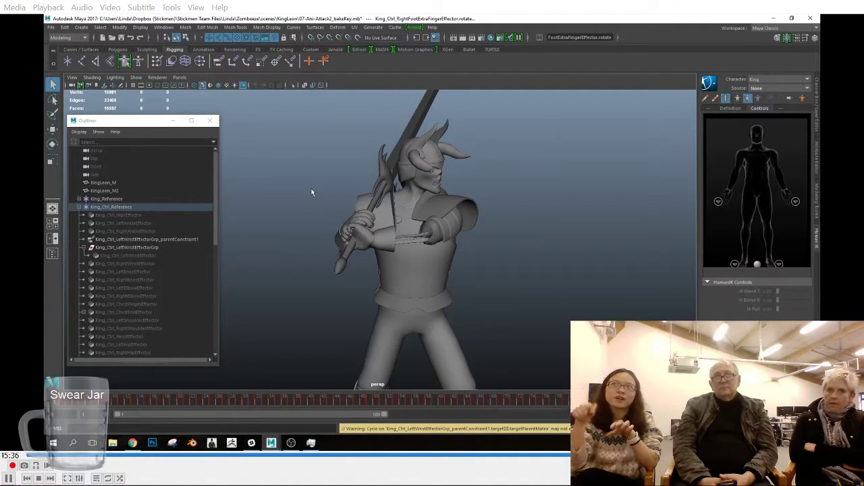
Step: Open the saved scene version whose file name ends in 20180409.1453.ma
click(49, 30)
click(387, 292)
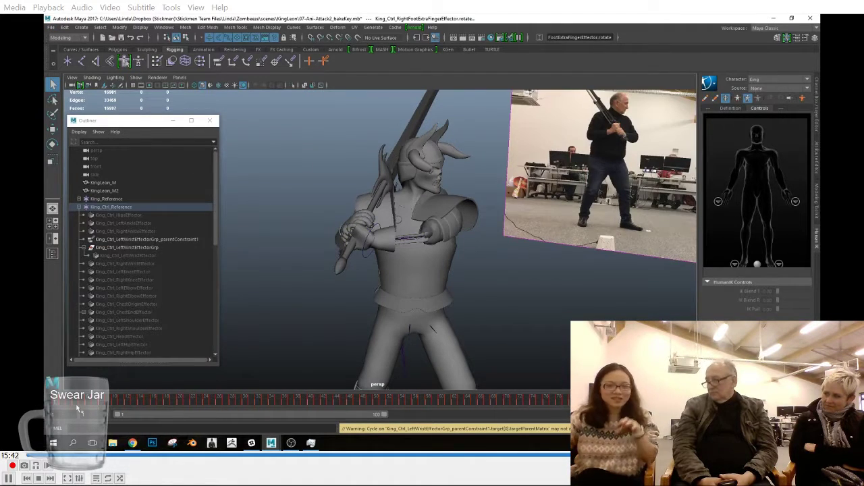
click(52, 28)
click(71, 46)
double_click(269, 149)
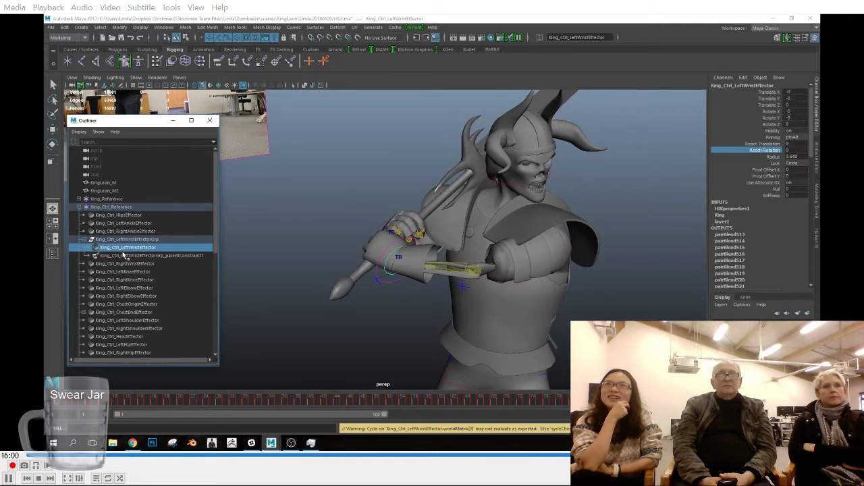
Step: Set the left wrist effector's Reach Translation and Reach Rotation to 1 and scrub through the attack to check the grip
drag(75, 401, 648, 415)
alt+middle_drag(389, 286, 389, 292)
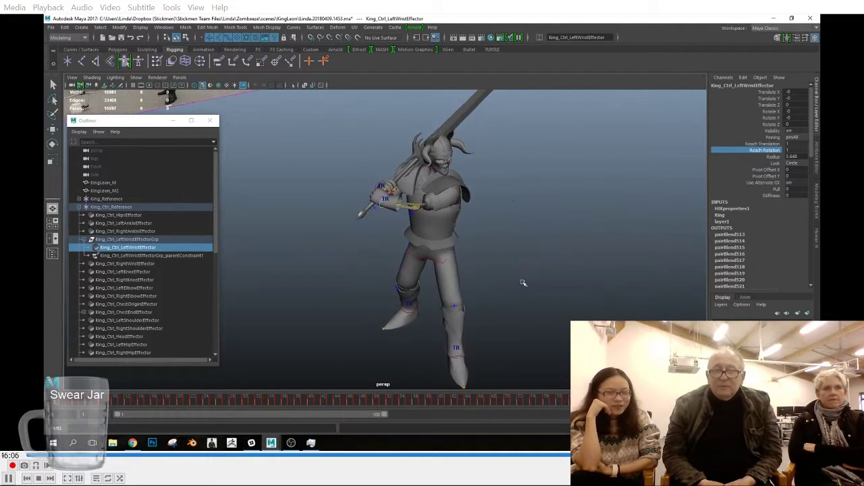
Step: Bake the constrained sword-attack motion from the King control rig onto the skeleton
click(138, 77)
click(315, 220)
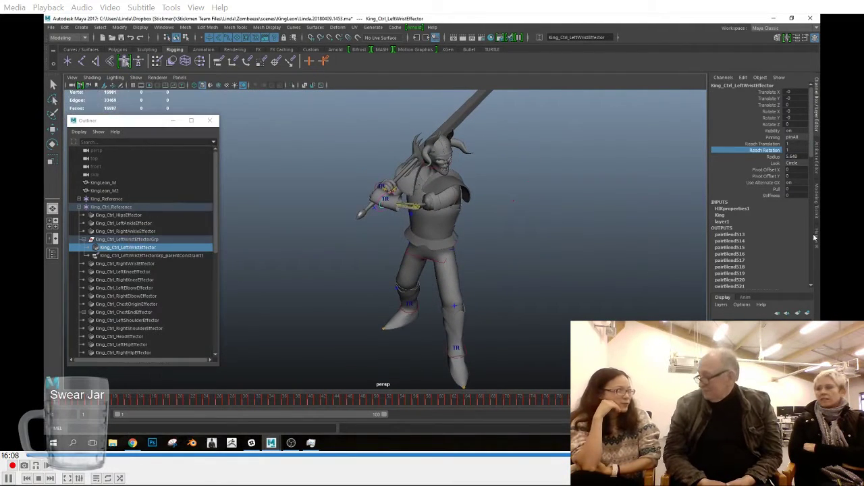
click(815, 233)
click(715, 86)
mouse_move(734, 129)
click(681, 130)
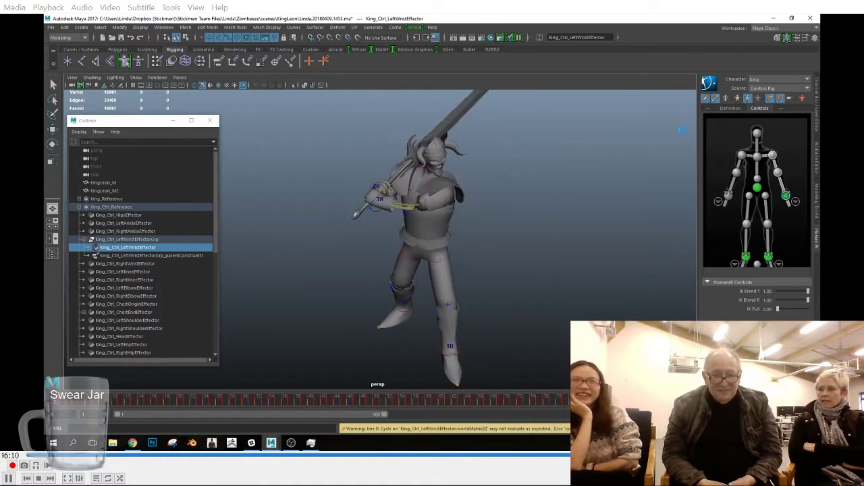
Step: Move King_Ctrl_LeftWristEffector out of its constrained group so it sits directly under King_Ctrl_Reference
click(125, 248)
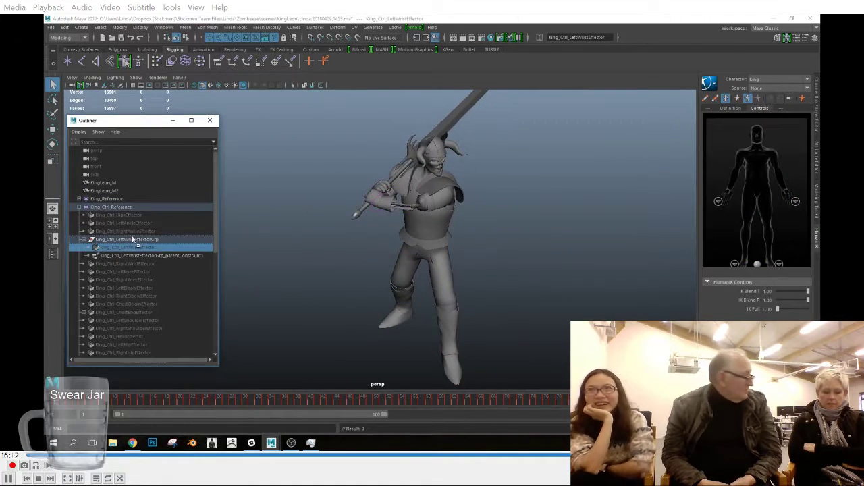
drag(132, 241, 132, 238)
click(818, 125)
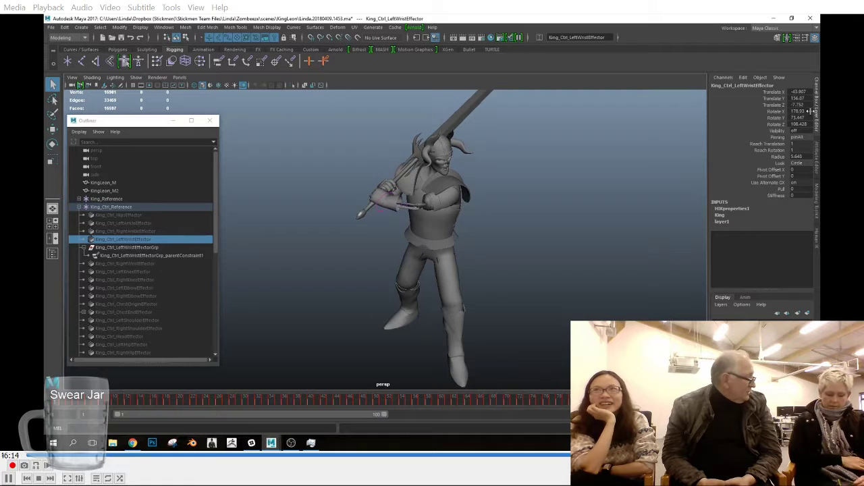
Step: Bake the animation back to the King control rig and save the scene over 07-Ani-Attack2_bakeKey.mb
click(817, 237)
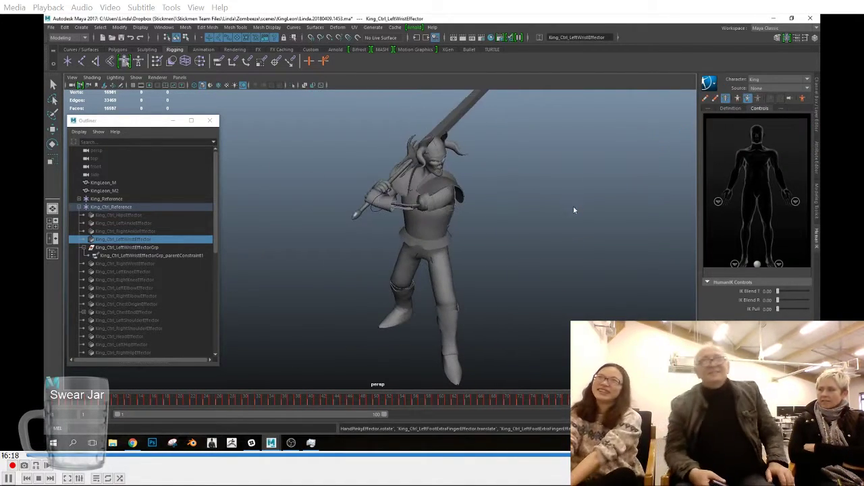
click(50, 28)
click(72, 69)
double_click(271, 149)
click(415, 259)
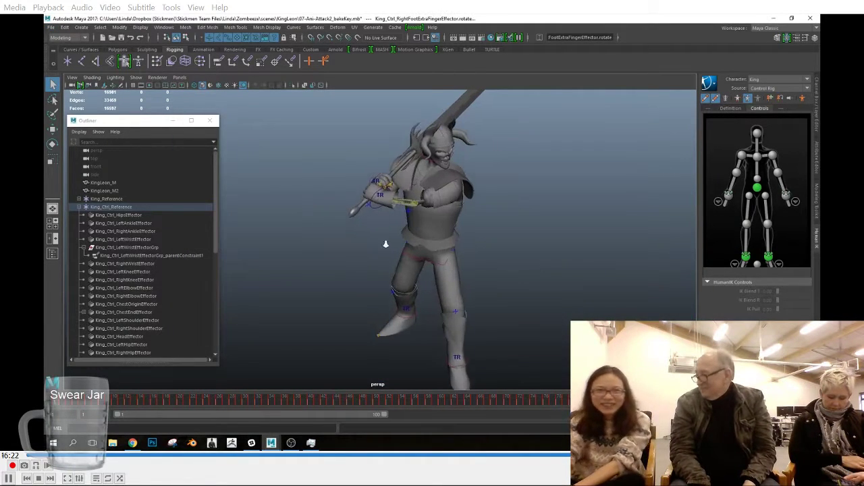
Step: Hide the control rig's IK and FK controls so only the armor and its extra joints show in the viewport
click(818, 86)
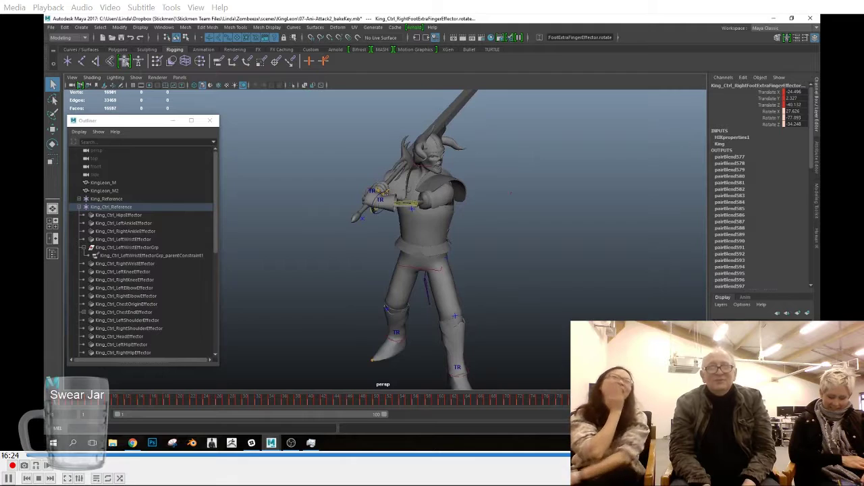
click(816, 244)
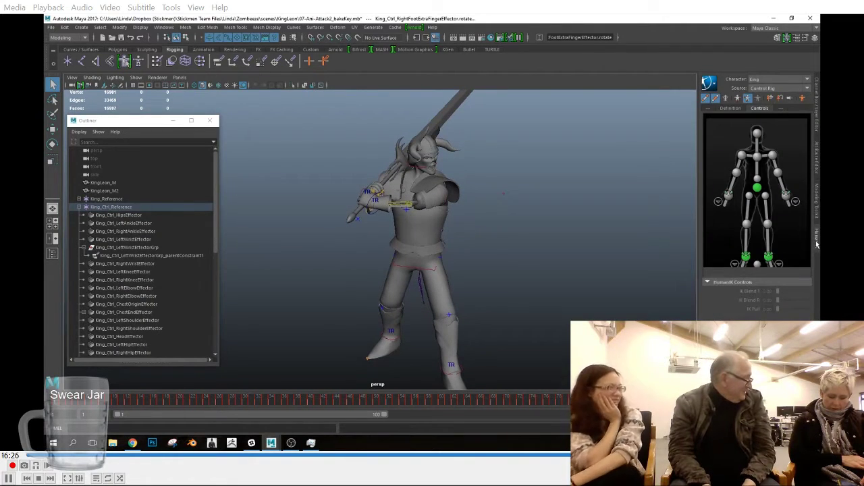
click(816, 122)
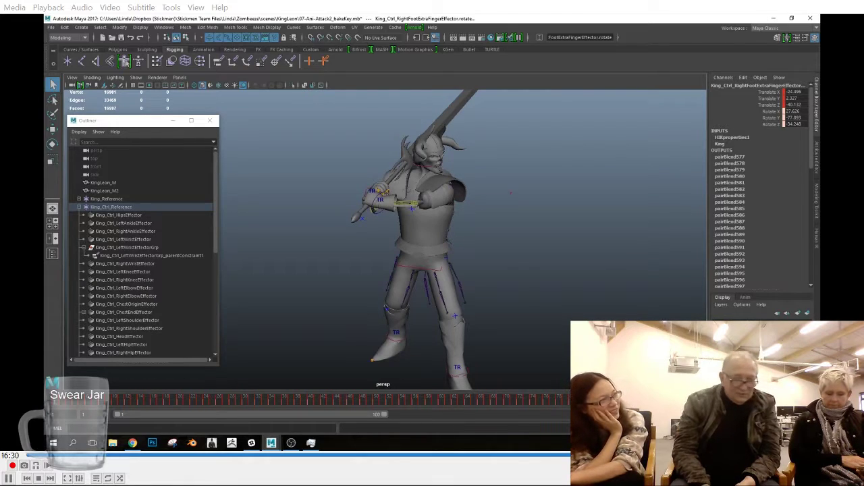
alt+drag(413, 303, 425, 288)
click(816, 237)
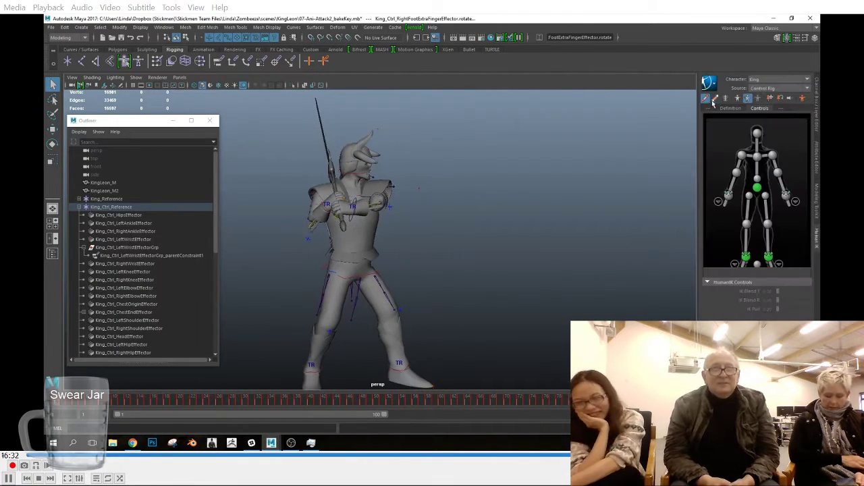
click(714, 99)
click(705, 99)
scroll(513, 275, up, 3)
alt+middle_drag(513, 276, 565, 229)
click(816, 107)
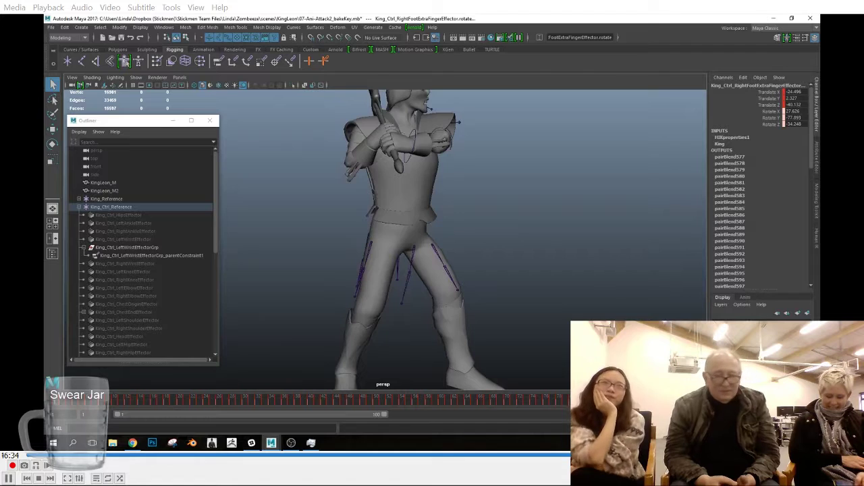
Step: Select the left pauldron joint and rotate it to follow the shoulder at frame 12
alt+drag(590, 247, 526, 156)
click(523, 158)
drag(58, 403, 80, 406)
alt+drag(573, 271, 508, 299)
drag(101, 403, 127, 405)
alt+drag(491, 248, 372, 238)
key(e)
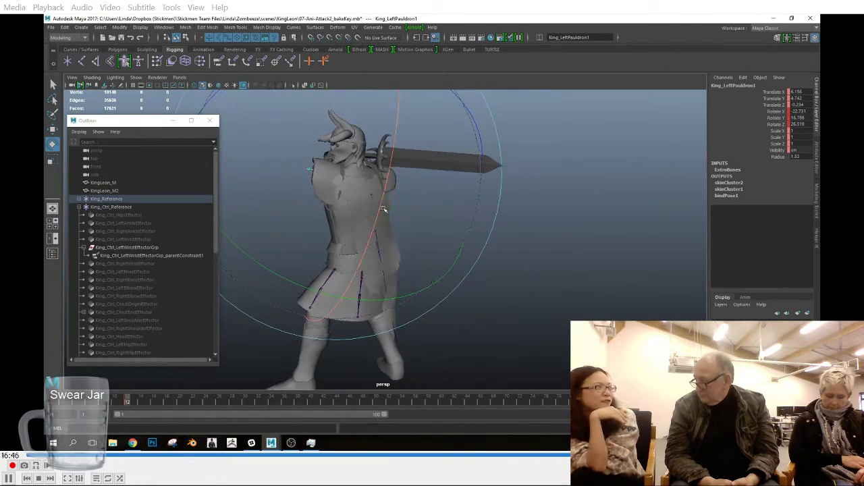
alt+drag(383, 178, 503, 190)
drag(322, 206, 324, 211)
alt+drag(440, 251, 520, 261)
alt+drag(581, 248, 480, 274)
Step: Rotate the left pauldron joint to fit the raised arm at frames 20 and 22
drag(125, 405, 179, 402)
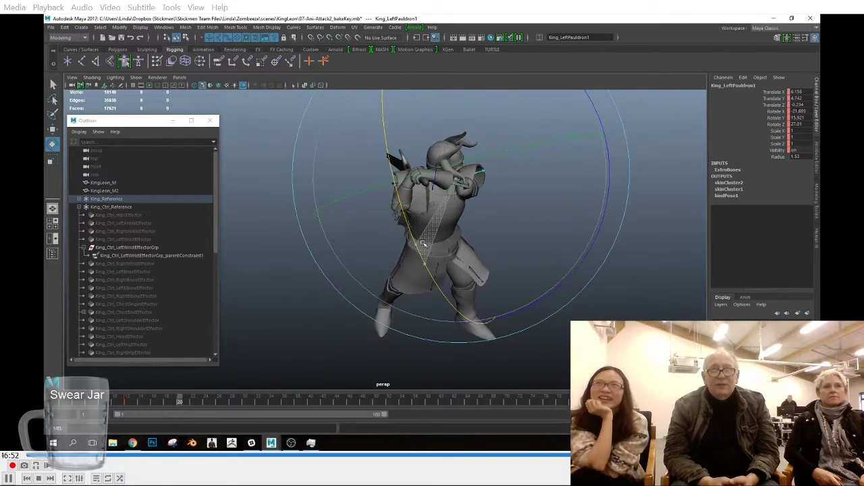
alt+drag(584, 216, 532, 215)
drag(201, 402, 194, 405)
alt+drag(392, 251, 513, 212)
Step: Rotate the left pauldron joint at frame 28 to sit on the shoulder and key the pose
drag(201, 401, 232, 403)
alt+drag(432, 283, 519, 289)
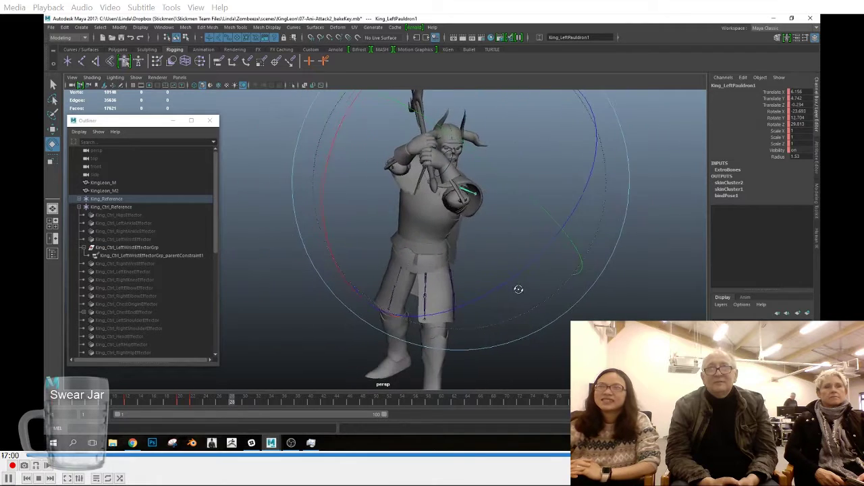
click(271, 444)
click(246, 414)
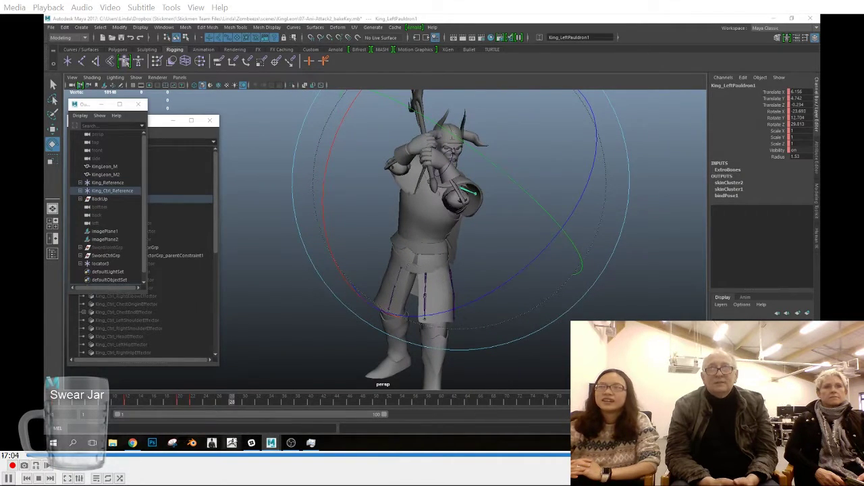
alt+drag(451, 193, 414, 189)
drag(279, 182, 275, 199)
alt+drag(436, 203, 334, 206)
drag(417, 165, 416, 154)
alt+drag(266, 180, 332, 185)
drag(487, 189, 497, 201)
mouse_move(518, 220)
alt+mouse_down()
mouse_move(461, 223)
mouse_move(508, 219)
alt+mouse_up()
key(s)
Step: Rotate the left pauldron joint to match the downward swing at frames 32 and 37
drag(234, 405, 258, 403)
alt+drag(505, 270, 515, 248)
drag(493, 154, 501, 185)
drag(556, 215, 546, 244)
drag(256, 403, 291, 404)
drag(593, 181, 592, 183)
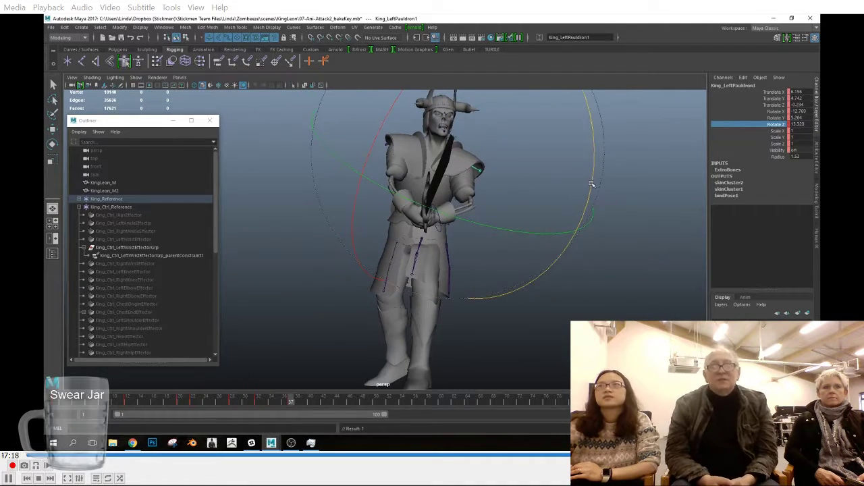
Step: At frame 42, try zeroing the left pauldron's rotation on all axes, and return to posing it with the Rotate tool
drag(295, 405, 324, 404)
text(0)
key(Return)
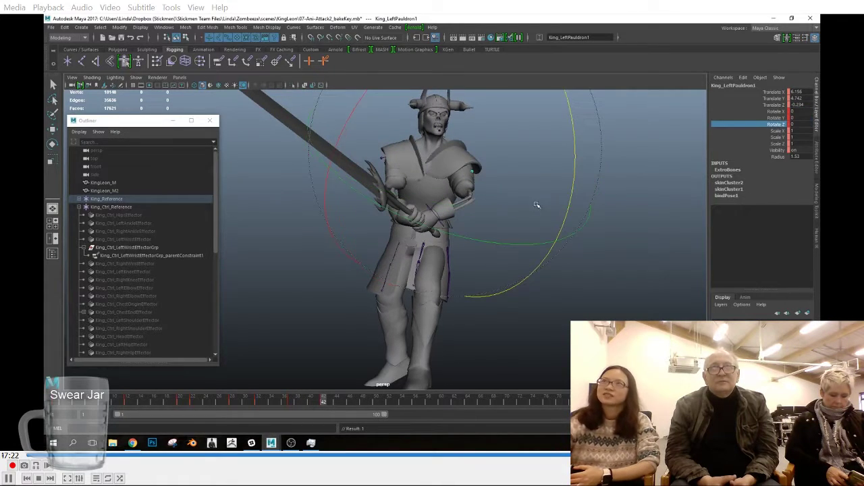
key(e)
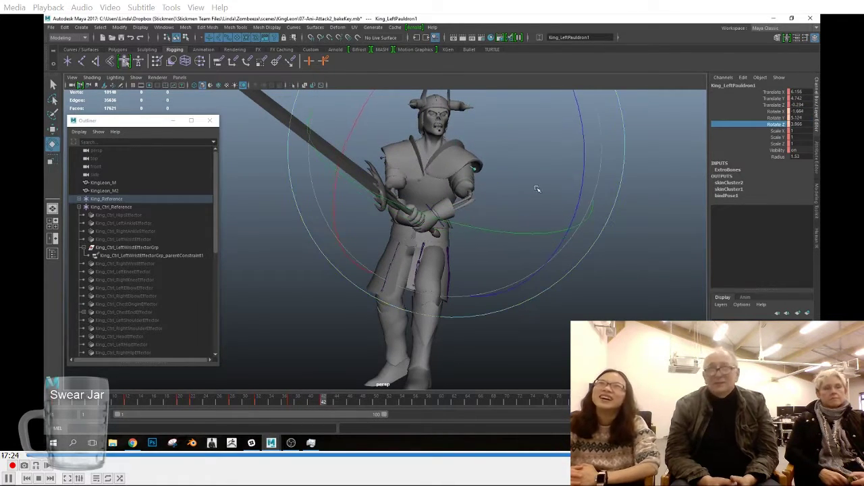
Step: Rotate the left pauldron joint to fit the shoulder at frames 47 and 54
drag(324, 401, 351, 409)
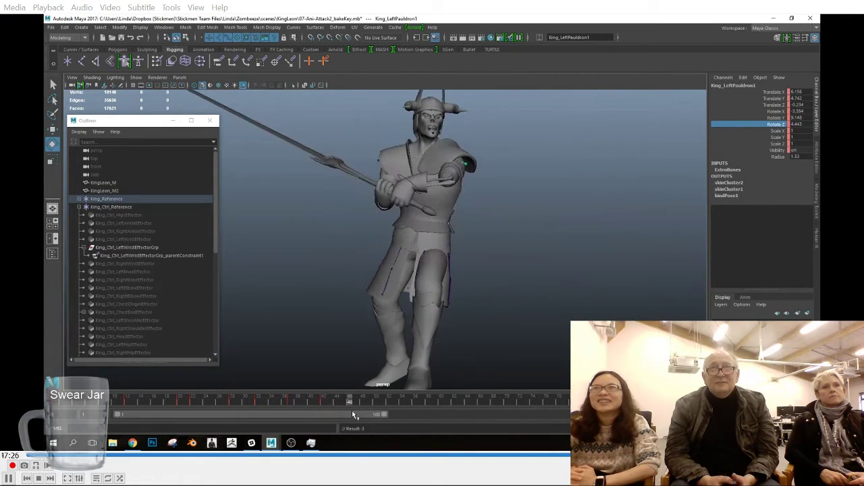
alt+drag(418, 135, 466, 329)
alt+drag(510, 310, 502, 382)
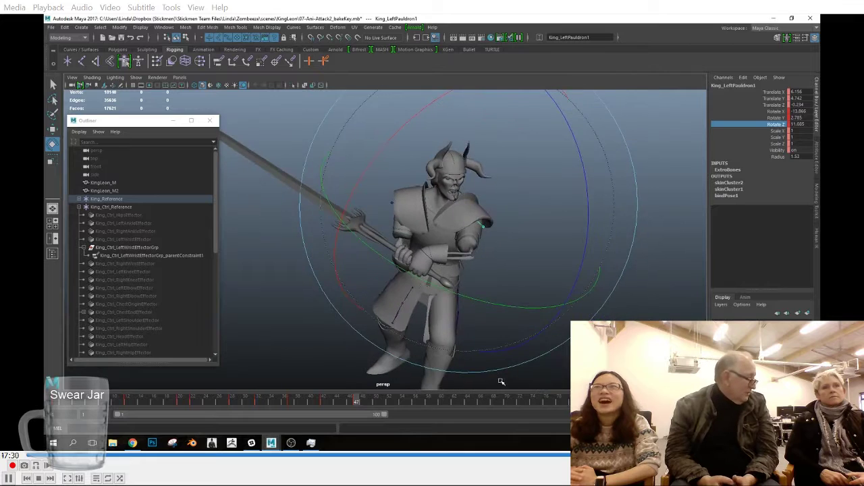
click(402, 403)
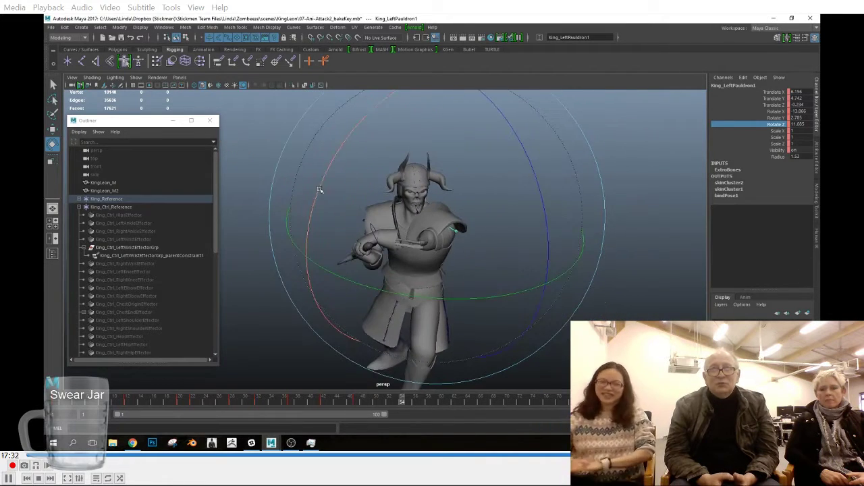
alt+drag(501, 263, 495, 238)
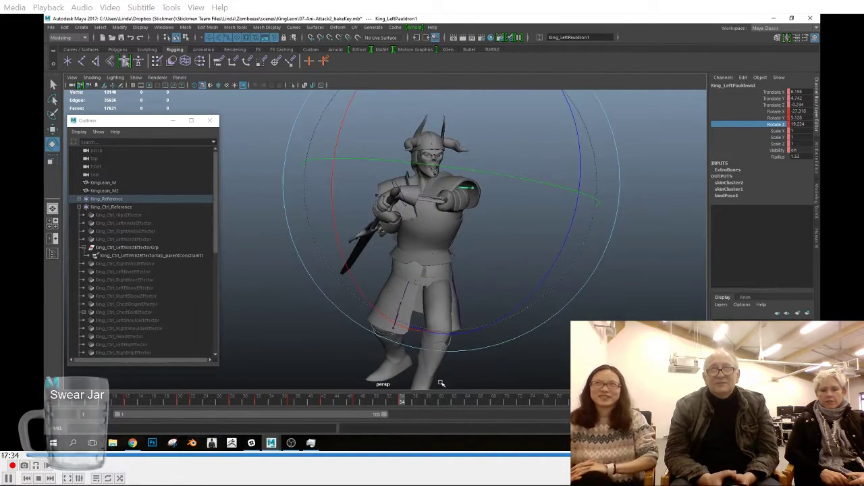
Step: Rotate the left pauldron joint to follow the rising arm at poses from frame 61 to frame 78
click(447, 402)
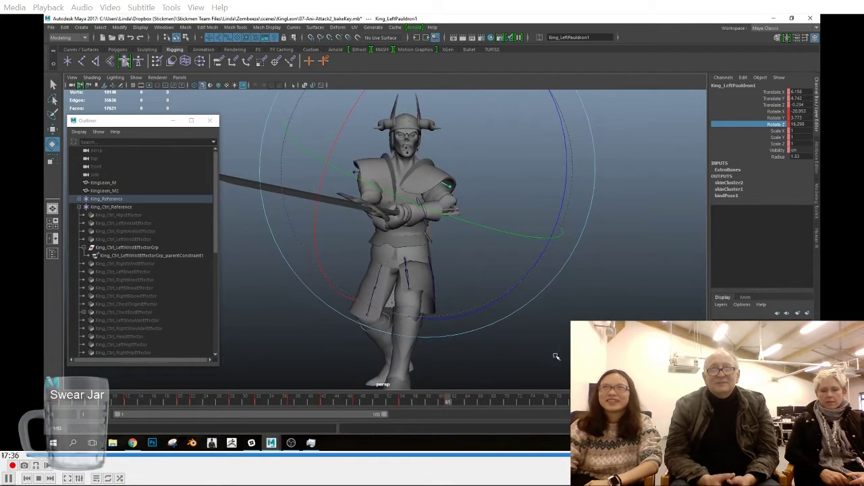
click(492, 401)
alt+drag(490, 233, 456, 226)
click(526, 403)
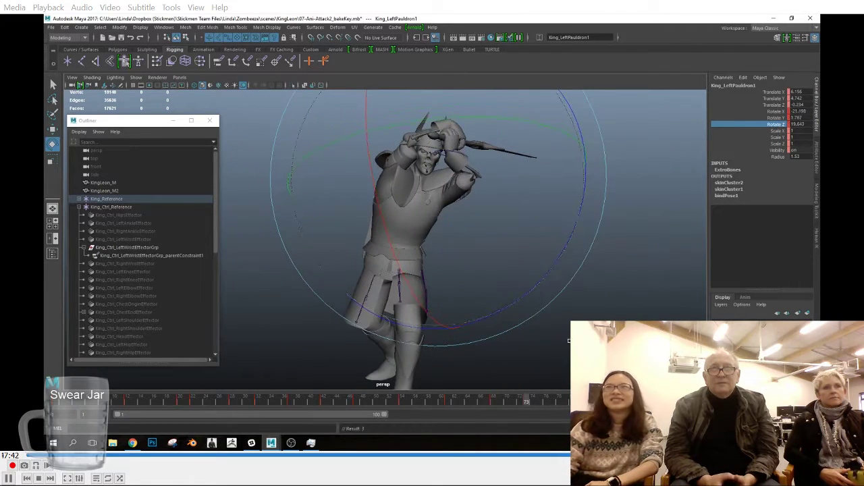
click(560, 402)
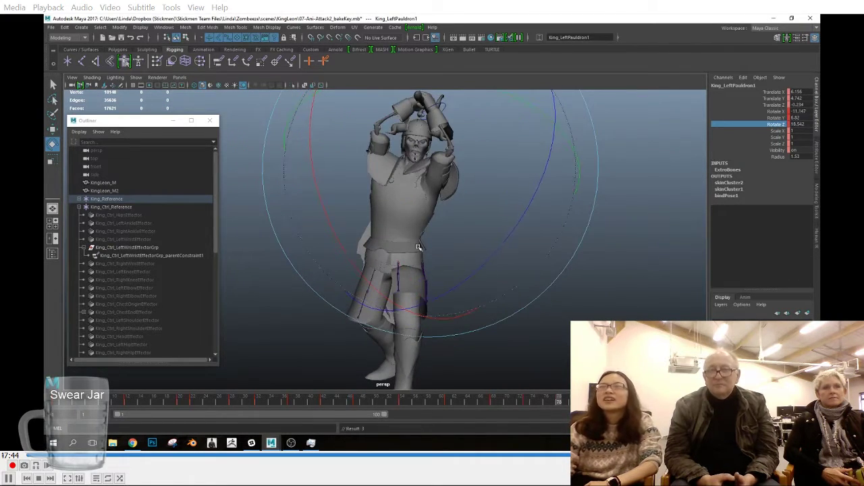
alt+drag(415, 247, 518, 259)
drag(610, 210, 608, 264)
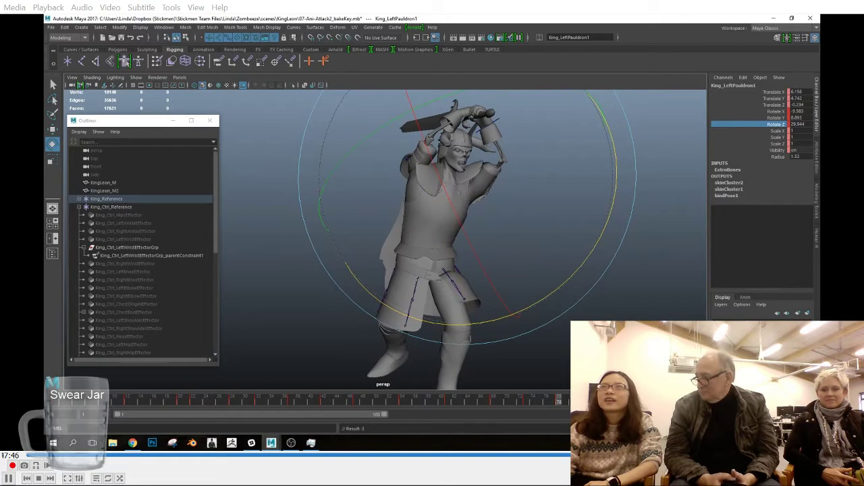
Step: Adjust the left pauldron joint's rotation at the remaining poses after frame 78
click(591, 402)
mouse_move(493, 210)
alt+mouse_down()
mouse_move(511, 297)
mouse_move(482, 196)
mouse_move(475, 266)
alt+mouse_up()
click(611, 401)
click(635, 402)
drag(634, 401, 671, 402)
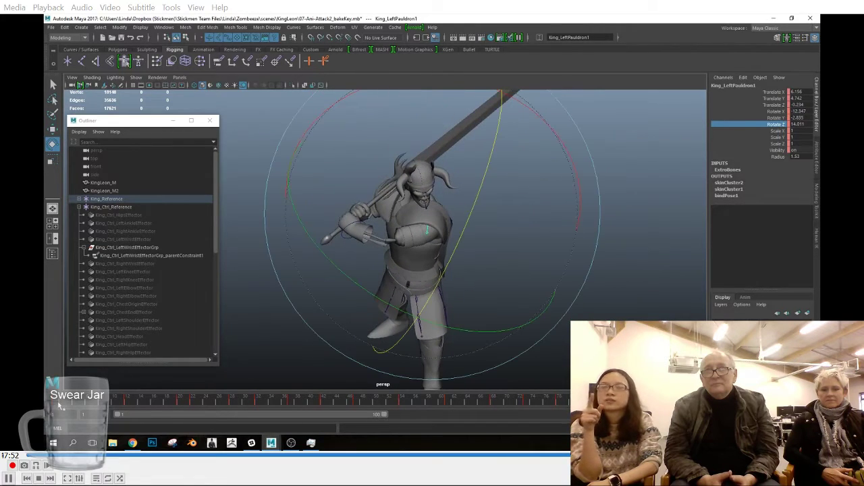
Step: Copy the left pauldron's key from the start of the timeline and paste it near the end of the attack
click(60, 404)
alt+drag(406, 312, 432, 270)
right_click(65, 403)
click(90, 291)
click(665, 402)
right_click(710, 403)
mouse_move(753, 303)
click(686, 301)
drag(705, 402, 641, 403)
right_click(646, 403)
mouse_move(702, 300)
click(734, 303)
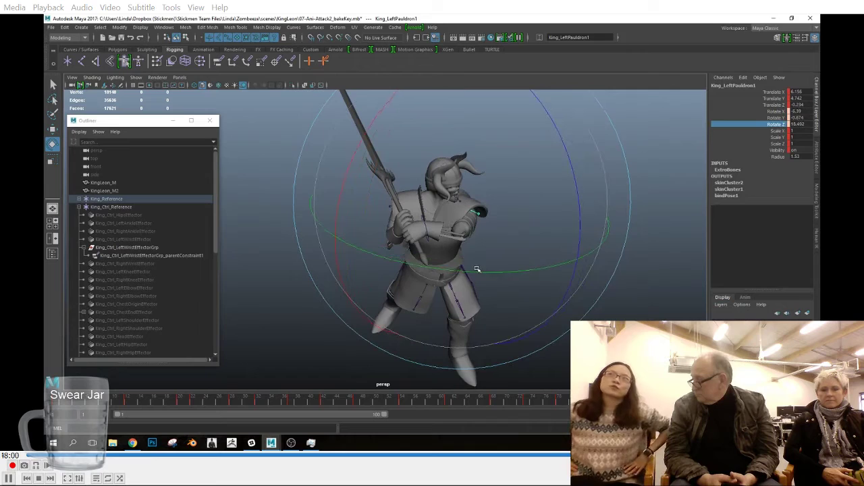
Step: Fine-tune the left pauldron's rotation near the end of the attack and check the closing frames
drag(355, 149, 347, 166)
drag(645, 402, 695, 403)
alt+drag(500, 307, 538, 310)
Step: Select the right pauldron joint, rotate it to fit the shoulder and set a key on it
scroll(538, 310, up, 5)
click(388, 150)
click(386, 149)
mouse_move(373, 295)
alt+mouse_down()
mouse_move(390, 285)
mouse_move(380, 281)
alt+mouse_up()
key(s)
Step: Rotate the right pauldron joint to follow the raised arm at poses from frame 12 to frame 25
drag(68, 403, 129, 407)
alt+drag(412, 165, 461, 128)
drag(143, 404, 180, 403)
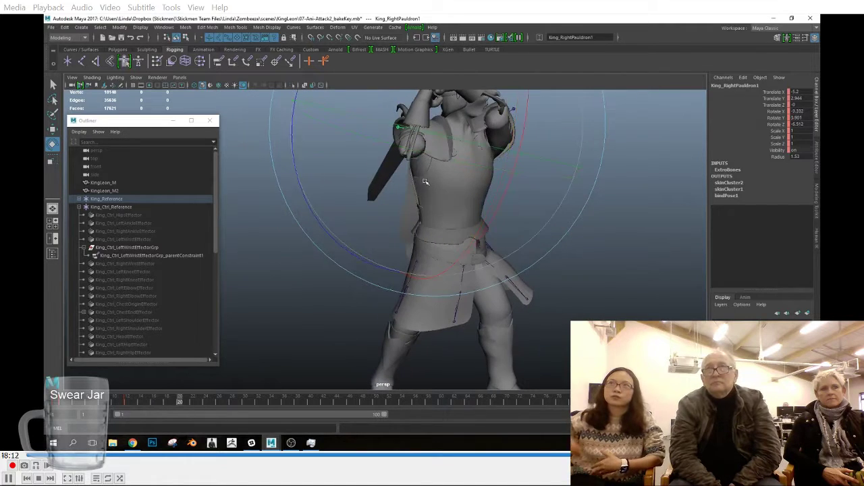
alt+drag(459, 184, 382, 177)
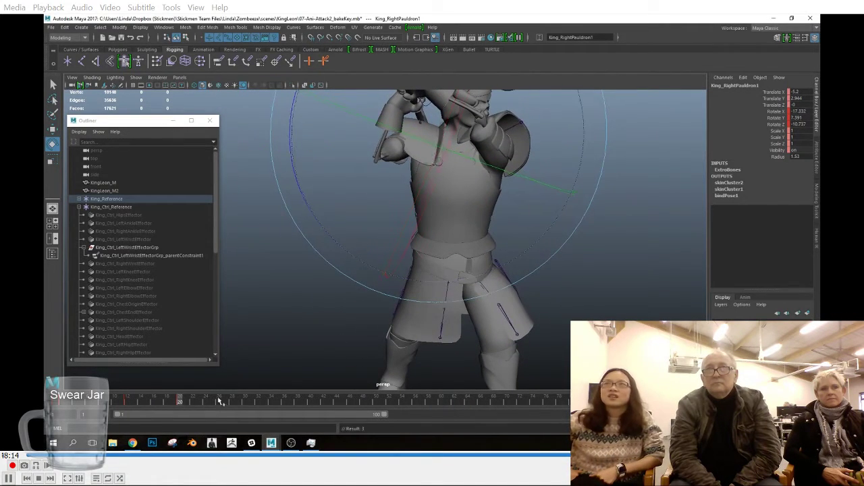
click(192, 403)
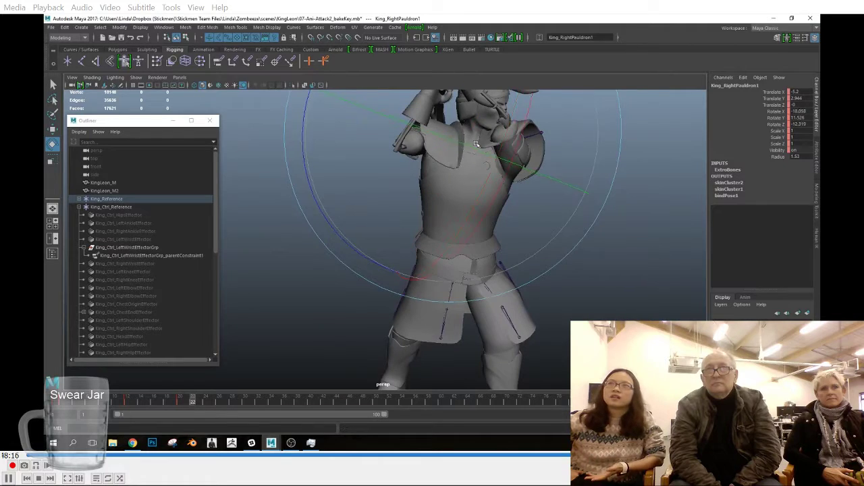
click(213, 403)
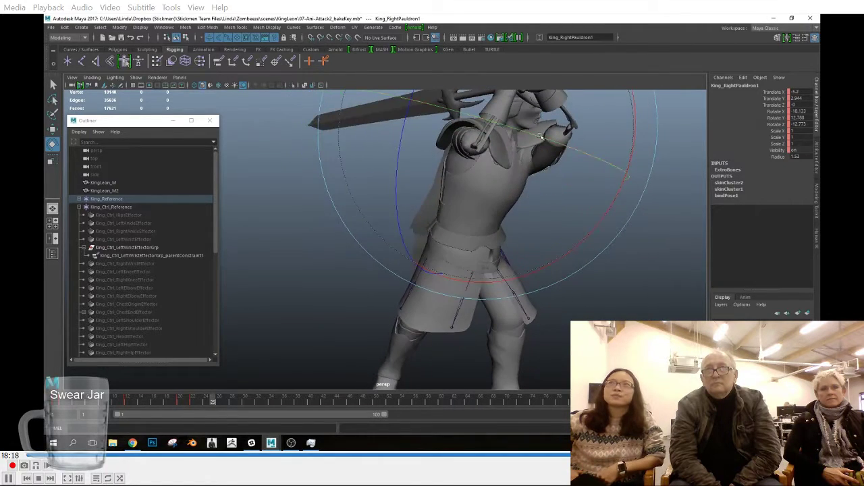
Step: Rotate the right pauldron joint to fit the shoulder during the downswing at frames 28 and 32
click(233, 403)
alt+drag(533, 189, 457, 332)
drag(493, 235, 501, 243)
alt+drag(501, 297, 499, 257)
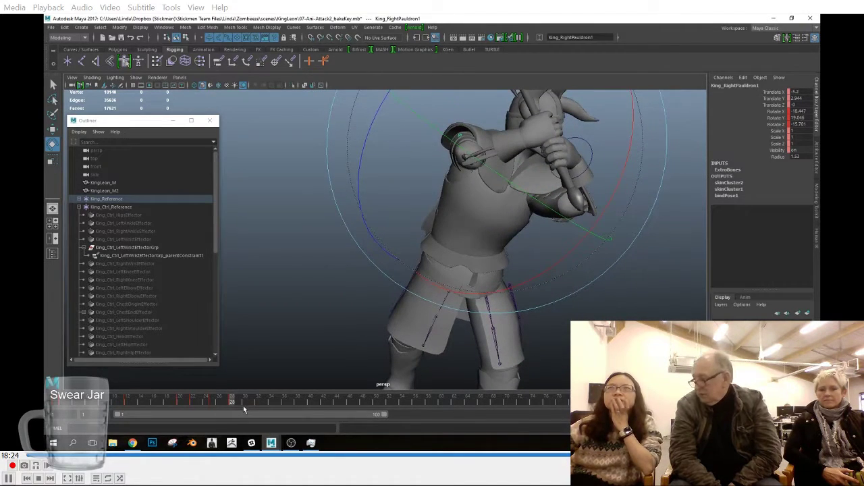
click(259, 404)
alt+drag(439, 270, 544, 233)
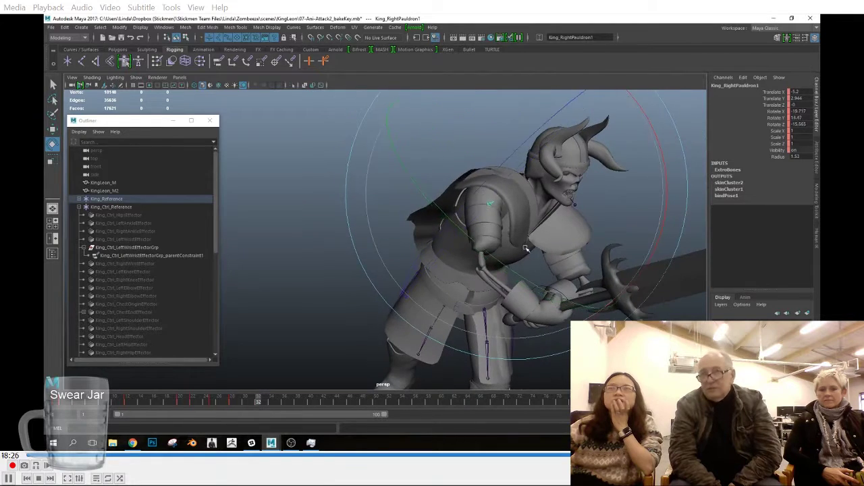
drag(666, 179, 664, 215)
alt+drag(574, 270, 541, 220)
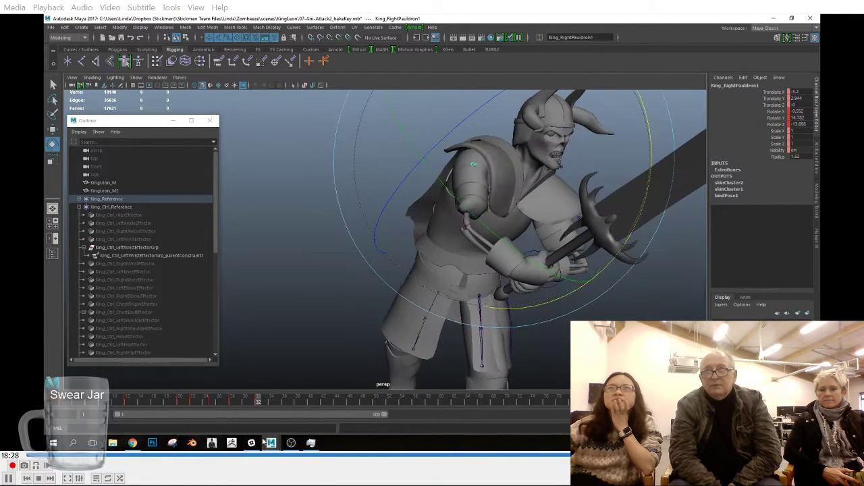
Step: Rotate the right pauldron joint to fit the shoulder at frames 36 and 42
click(285, 404)
alt+drag(432, 229, 471, 201)
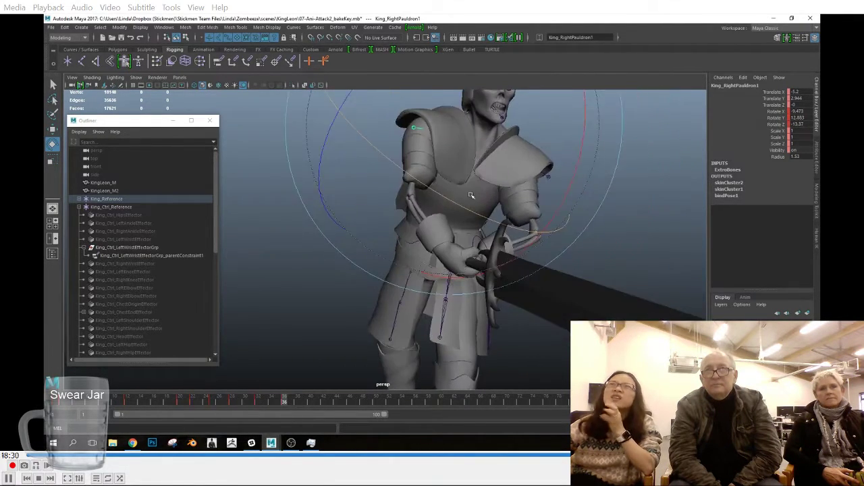
click(323, 403)
alt+drag(392, 216, 420, 206)
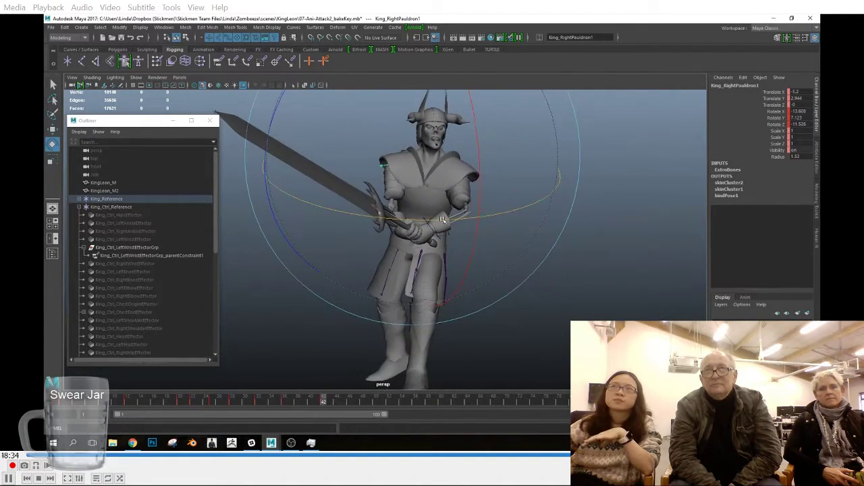
alt+drag(459, 230, 495, 230)
alt+drag(509, 195, 538, 199)
drag(487, 178, 536, 204)
Step: Reselect the right pauldron joint, rotate it to follow the arm at frame 47 and key its rotation
click(291, 403)
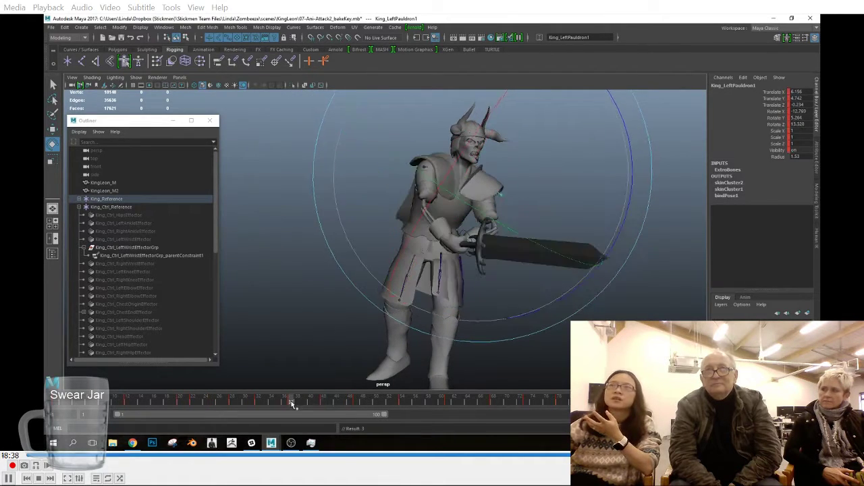
click(410, 181)
drag(349, 405, 357, 403)
key(shift+e)
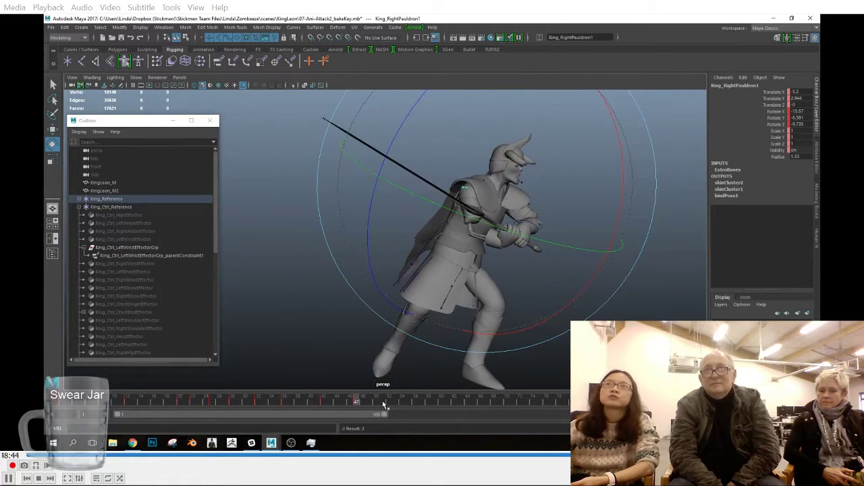
Step: Adjust the right pauldron joint to follow the turning torso and arm around frames 52 to 54
click(385, 405)
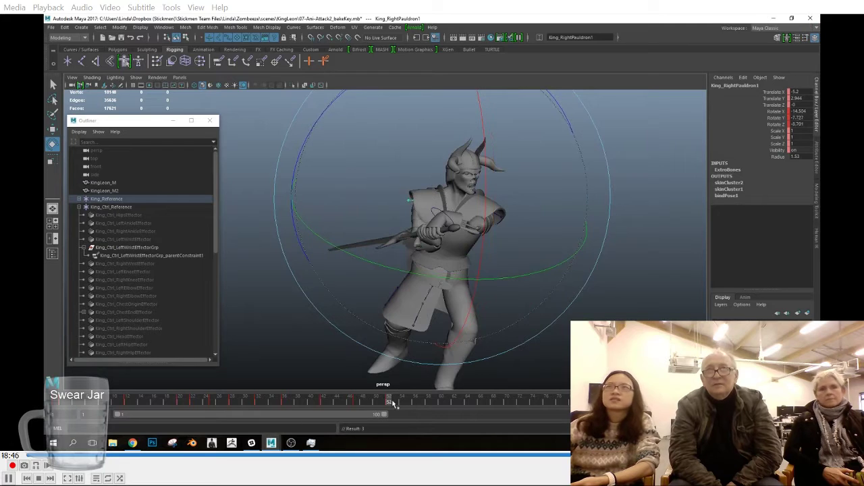
alt+drag(474, 276, 505, 303)
mouse_move(395, 404)
mouse_down()
mouse_move(423, 405)
mouse_move(402, 405)
mouse_up()
key(w)
mouse_move(475, 258)
alt+mouse_down()
mouse_move(515, 235)
mouse_move(463, 238)
mouse_move(465, 248)
alt+mouse_up()
Step: Rotate the right pauldron joint to sit over the shoulder at frames 57 and 61
drag(401, 405, 425, 401)
alt+drag(457, 323, 472, 298)
scroll(473, 297, up, 4)
key(e)
drag(478, 200, 495, 190)
drag(429, 405, 448, 407)
alt+drag(517, 243, 459, 273)
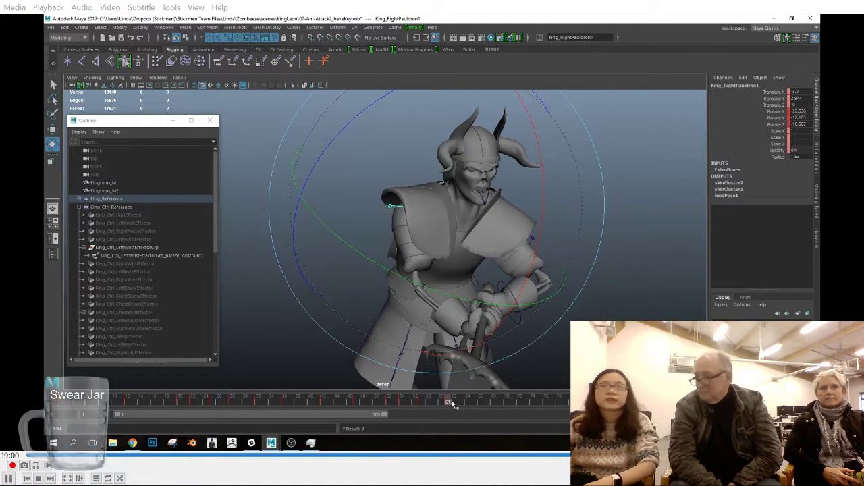
Step: Rotate the right pauldron joint over the shoulder at frame 68, undo the trial move and key all its channels
drag(474, 404, 467, 403)
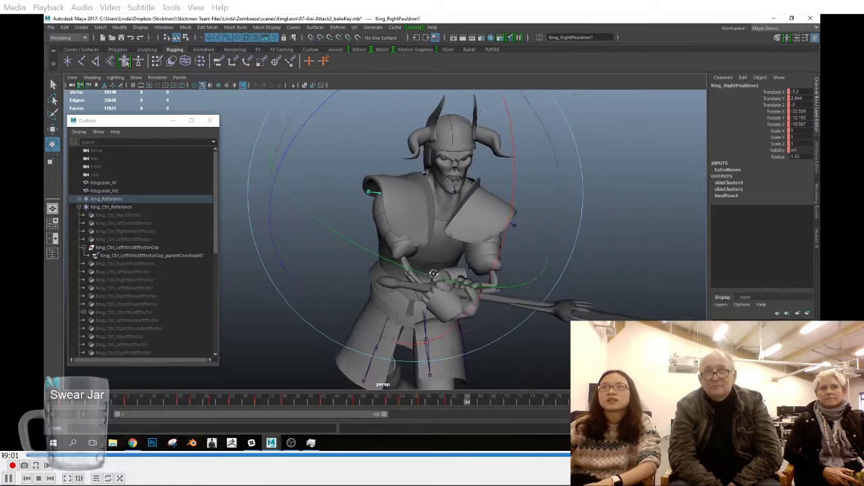
click(495, 405)
alt+drag(466, 249, 441, 215)
key(w)
drag(446, 157, 446, 150)
key(e)
key(ctrl+z)
key(s)
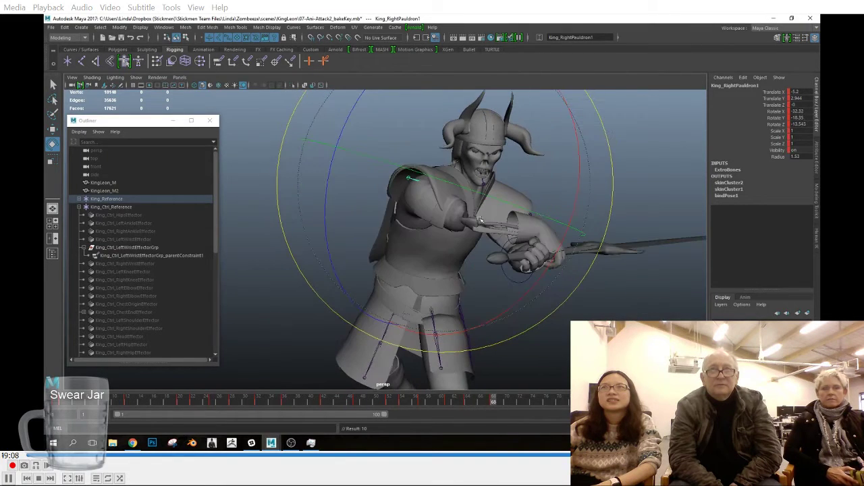
Step: Reposition and rotate the right pauldron joint at frame 68 to clear the upper arm, and key its rotation
drag(481, 196, 448, 133)
key(w)
key(e)
alt+drag(442, 196, 432, 237)
drag(432, 237, 435, 230)
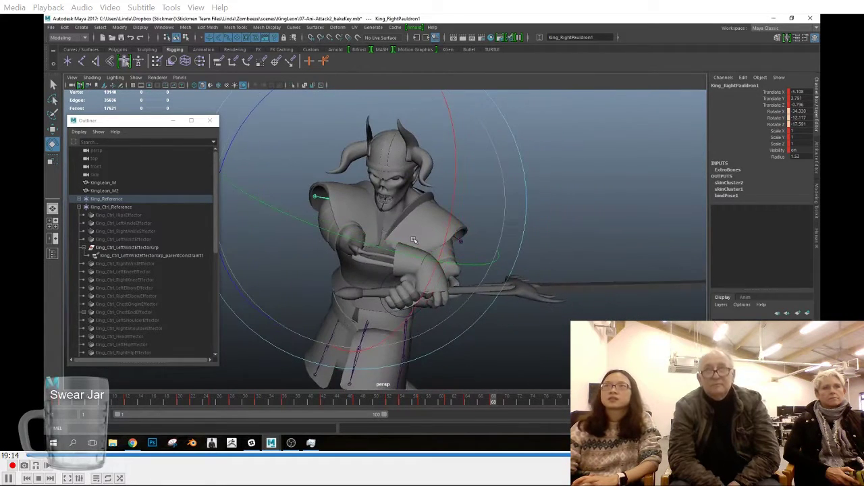
key(shift+e)
click(475, 403)
drag(474, 403, 493, 403)
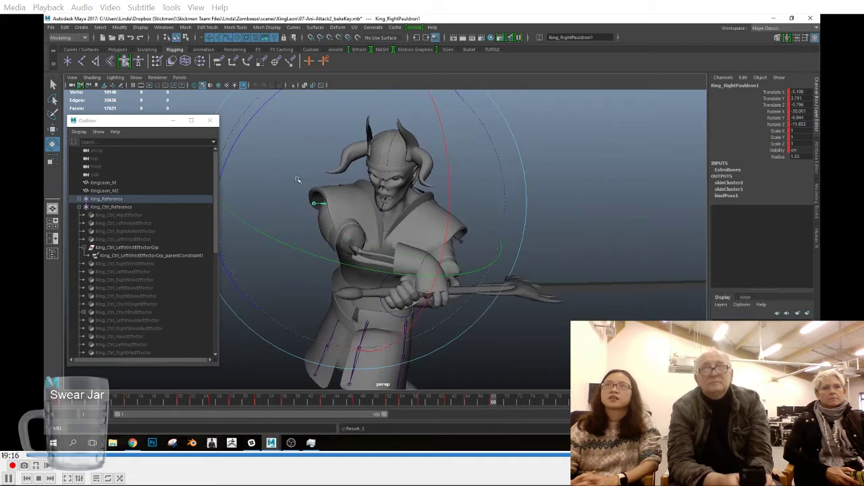
drag(287, 174, 290, 181)
Step: Rotate the right pauldron joint to follow the raised arm at frames 73 and 78 and key its rotation
scroll(405, 270, down, 3)
alt+drag(432, 331, 489, 370)
click(526, 402)
alt+drag(500, 280, 525, 207)
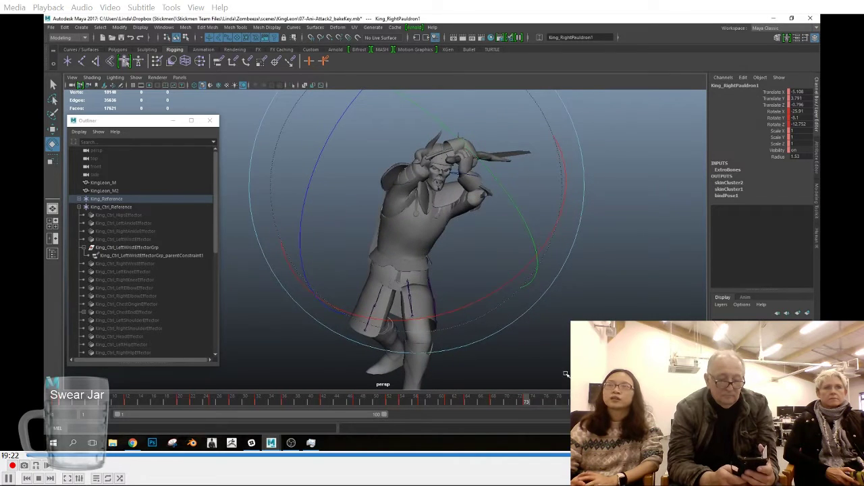
drag(530, 403, 559, 404)
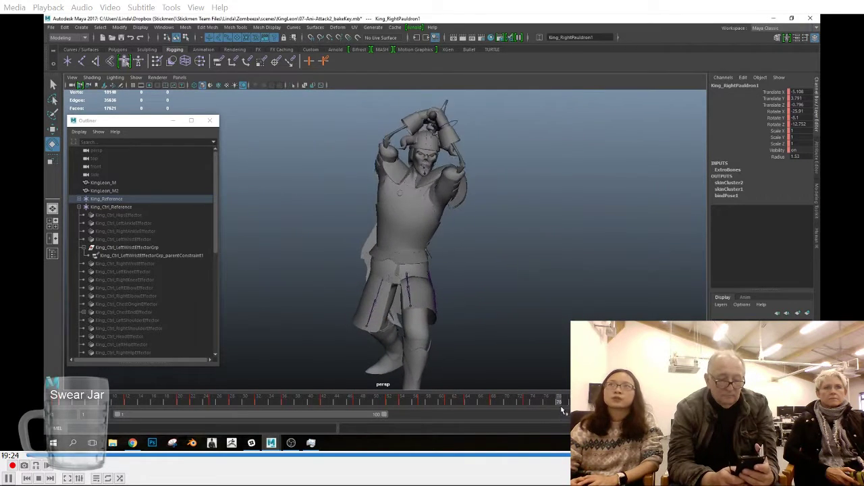
drag(345, 121, 399, 162)
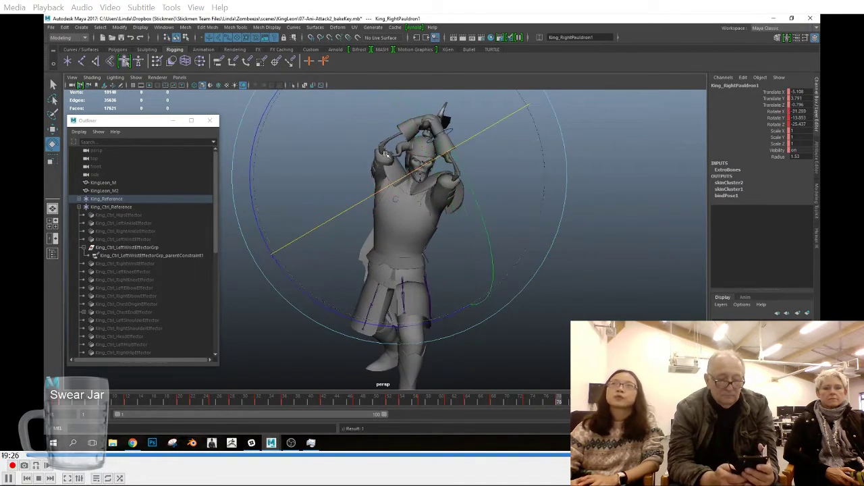
alt+drag(429, 188, 531, 192)
drag(519, 176, 412, 192)
key(shift+e)
drag(523, 402, 597, 409)
Step: Copy the right pauldron's key from the first frame and paste it at the end of the animation
click(57, 403)
right_click(58, 404)
click(84, 291)
click(706, 404)
right_click(709, 404)
mouse_move(724, 296)
click(689, 302)
Step: Examine the shoulder armour from several angles in the closing frames and across the whole attack
drag(699, 403, 604, 404)
alt+drag(497, 242, 401, 184)
drag(594, 404, 699, 403)
alt+drag(549, 293, 621, 309)
alt+right_drag(621, 309, 658, 312)
alt+middle_drag(540, 325, 540, 229)
alt+drag(496, 247, 540, 254)
click(540, 255)
click(471, 206)
drag(196, 404, 675, 405)
Step: Expand King_Reference down to King_Hips and select its six skirt joints
click(79, 199)
click(83, 206)
click(118, 239)
shift+click(133, 280)
right_click(637, 404)
click(656, 313)
Step: Switch to the left view and rotate the six skirt joints to follow the legs at frame 20
drag(71, 406, 179, 411)
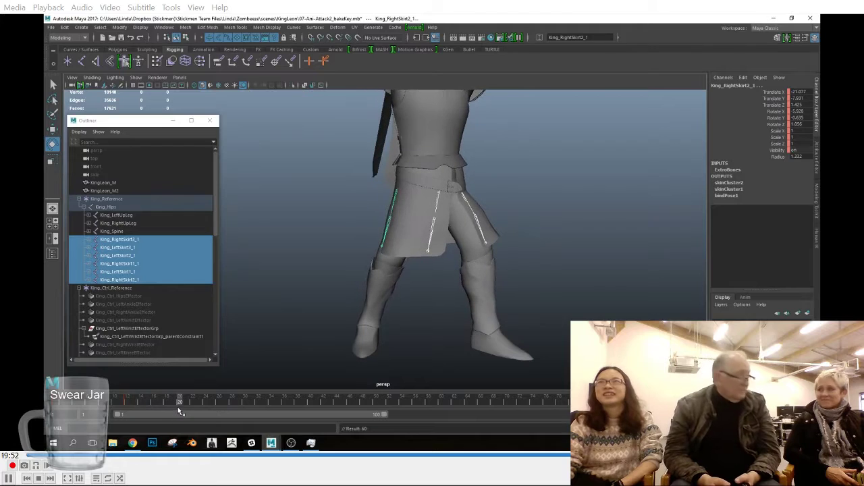
key(space)
drag(565, 318, 519, 293)
alt+middle_drag(442, 338, 389, 279)
alt+right_drag(390, 280, 561, 321)
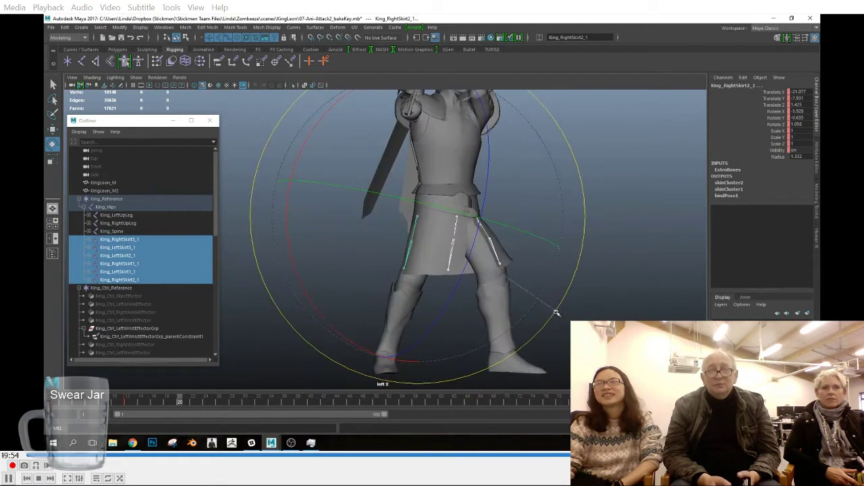
Step: Rotate the six skirt joints to follow the legs at frame 32 and at the poses through the rest of the attack
drag(147, 408, 260, 415)
click(52, 254)
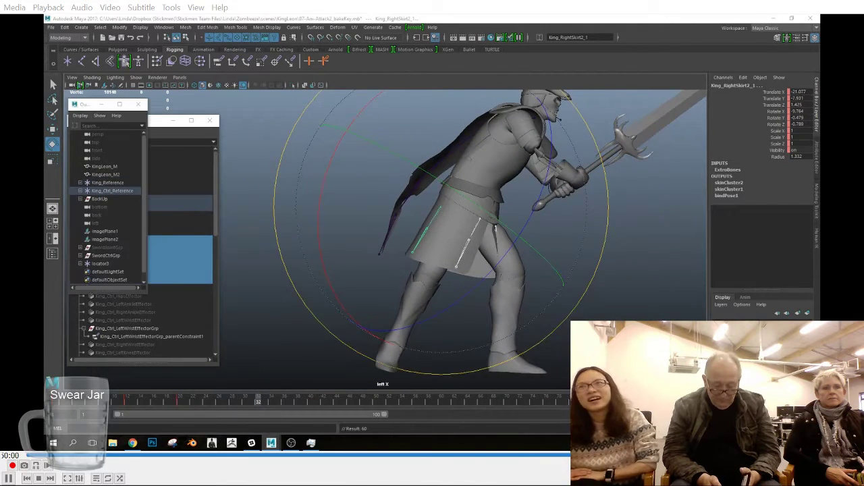
drag(560, 323, 561, 326)
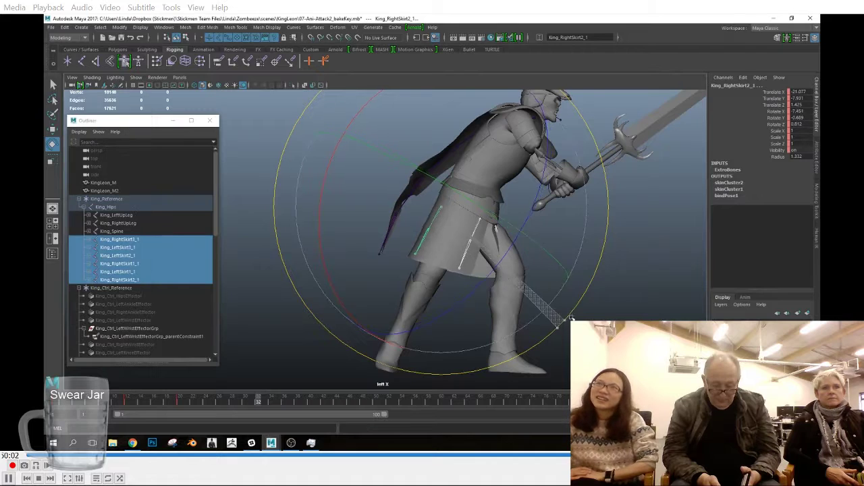
drag(260, 401, 641, 406)
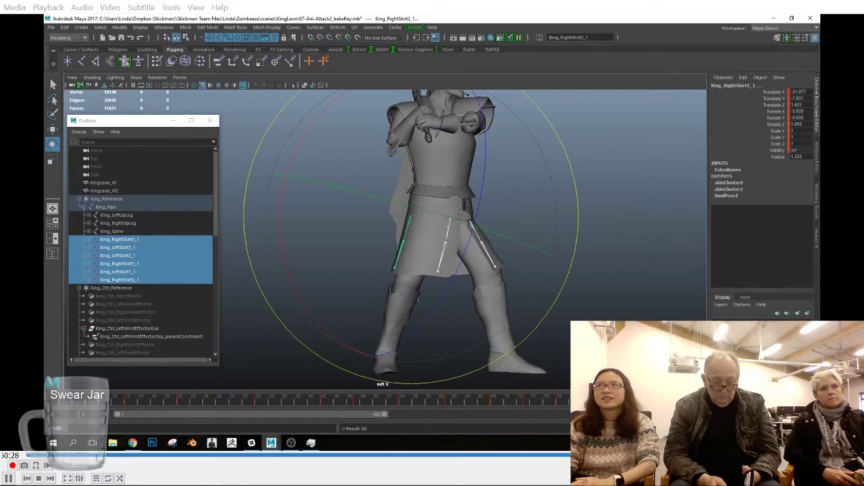
Step: Key the skirt joints at frame 32, then select King_LeftSkirt2_1 and King_LeftSkirt1_1 and rotate them over the front thigh
drag(73, 404, 258, 405)
key(s)
click(546, 281)
drag(496, 234, 522, 235)
drag(602, 360, 654, 285)
key(q)
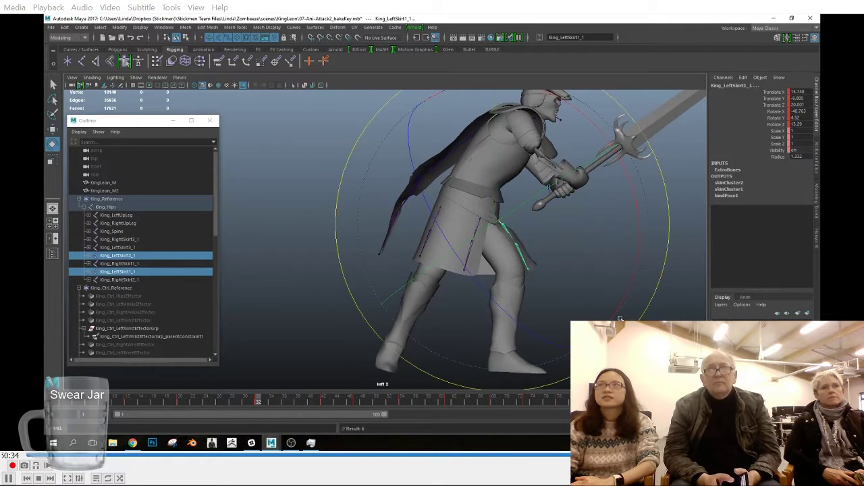
Step: Copy the key of the two front left skirt joints at frame 32
drag(184, 400, 324, 414)
double_click(259, 405)
right_click(259, 405)
shift+click(258, 404)
right_click(258, 405)
click(274, 291)
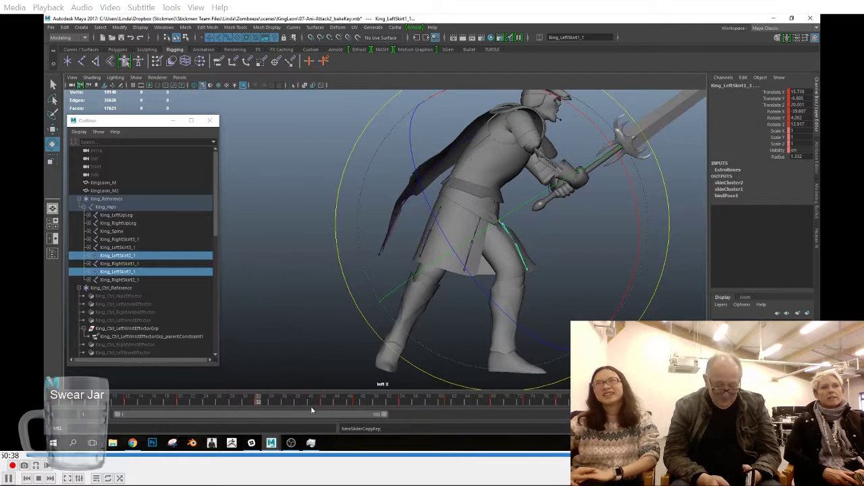
Step: Paste the copied key onto the two front left skirt joints at frames 42 and 47
double_click(323, 405)
shift+click(323, 405)
right_click(323, 405)
mouse_move(368, 297)
click(424, 301)
drag(324, 403, 356, 406)
right_click(356, 406)
click(457, 308)
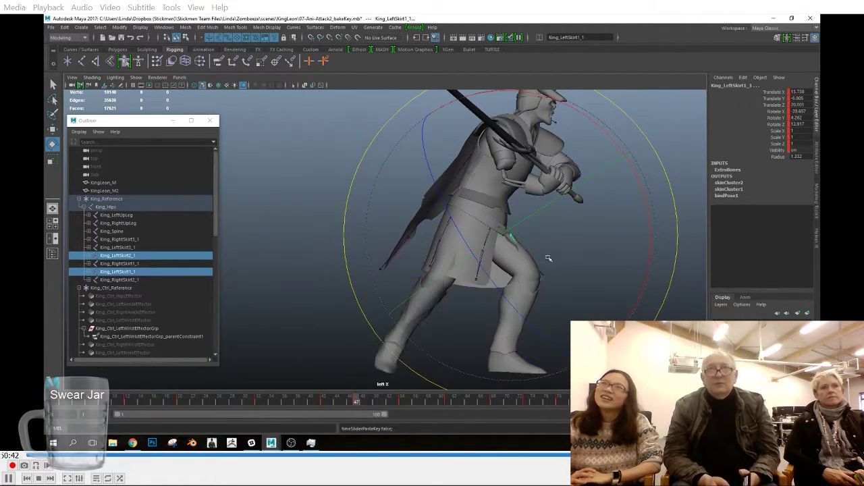
Step: Reposition the two front left skirt joints over the bent thigh at frame 47
key(w)
drag(513, 229, 514, 232)
key(e)
Step: Paste the copied skirt key at frame 54 and adjust the two front left joints to clear the thigh
drag(382, 406, 402, 405)
right_click(402, 405)
mouse_move(439, 298)
click(506, 304)
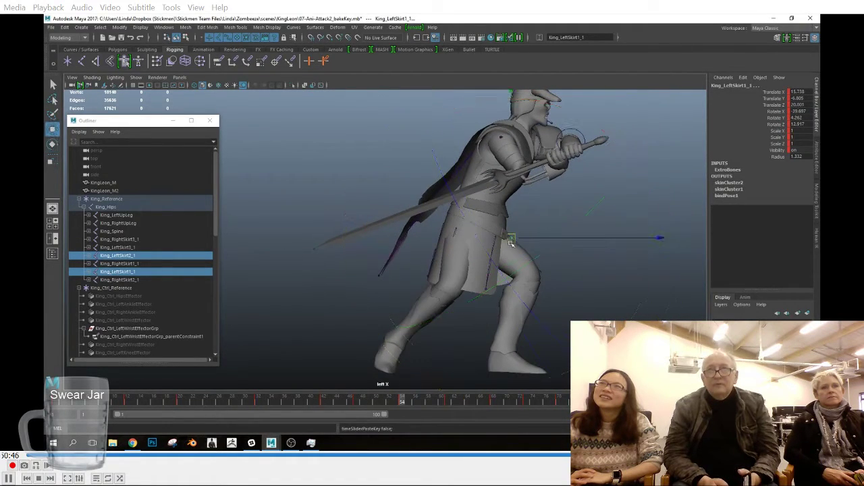
key(e)
drag(526, 251, 540, 267)
Step: Copy the adjusted key of the two front left skirt joints at frame 54
drag(427, 402, 403, 401)
key(w)
shift+click(403, 401)
right_click(403, 401)
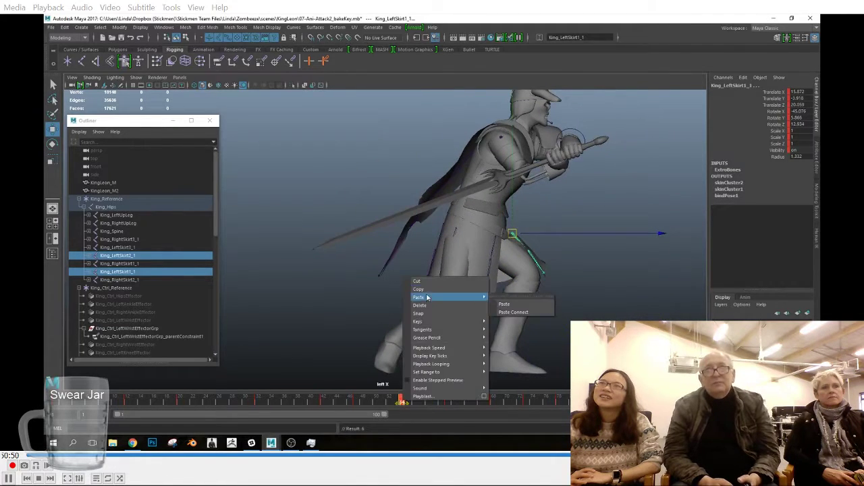
click(425, 290)
Step: Paste the copied skirt key at frames 61, 68 and 73
click(448, 404)
right_click(447, 403)
mouse_move(485, 299)
click(548, 300)
drag(451, 405, 527, 403)
right_click(494, 405)
mouse_move(532, 298)
click(597, 301)
right_click(527, 403)
mouse_move(564, 298)
click(629, 302)
Step: Move and rotate the two front left skirt joints to fit the thigh at frame 73, keying both channels
drag(509, 234, 509, 236)
key(shift+w)
key(e)
drag(607, 328, 611, 324)
key(shift+e)
Step: Move and rotate the two front left skirt joints to fit the thigh at frame 78 and key their position
drag(533, 403, 559, 403)
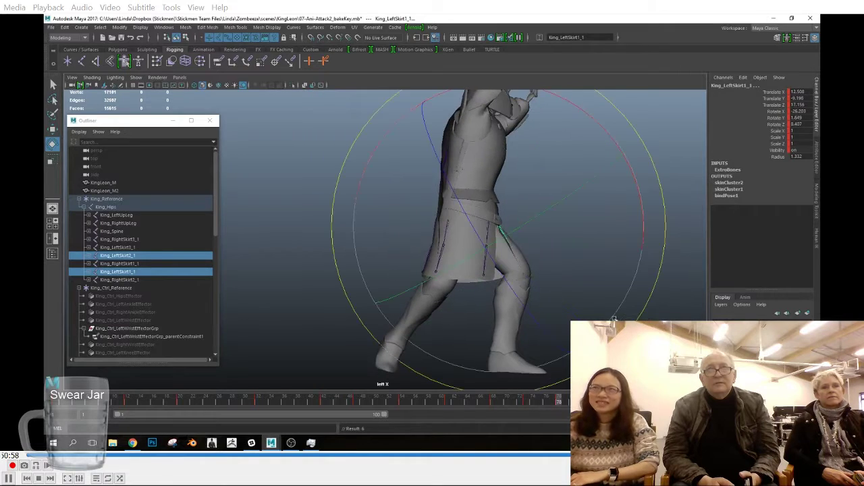
key(w)
drag(499, 228, 502, 225)
key(shift+w)
key(e)
drag(621, 341, 622, 340)
Step: Check the closing frames and readjust the two front left skirt joints over the thigh at frames 47 and 42
drag(563, 404, 631, 404)
key(w)
key(e)
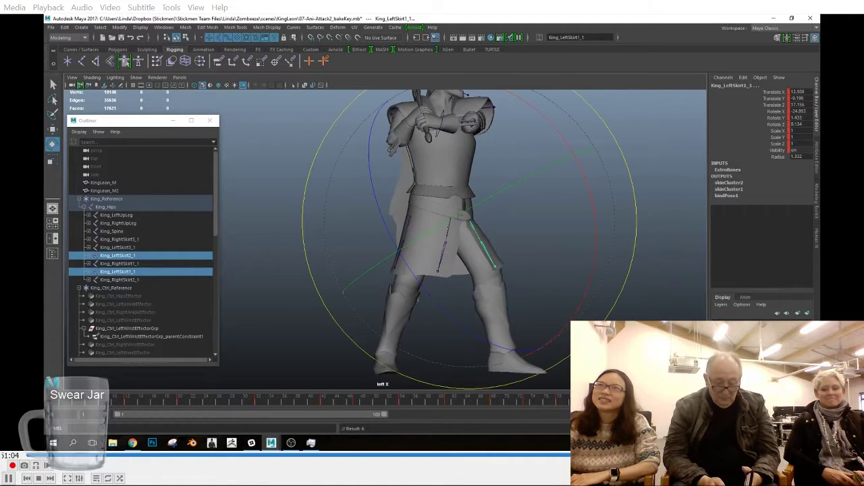
drag(76, 403, 356, 413)
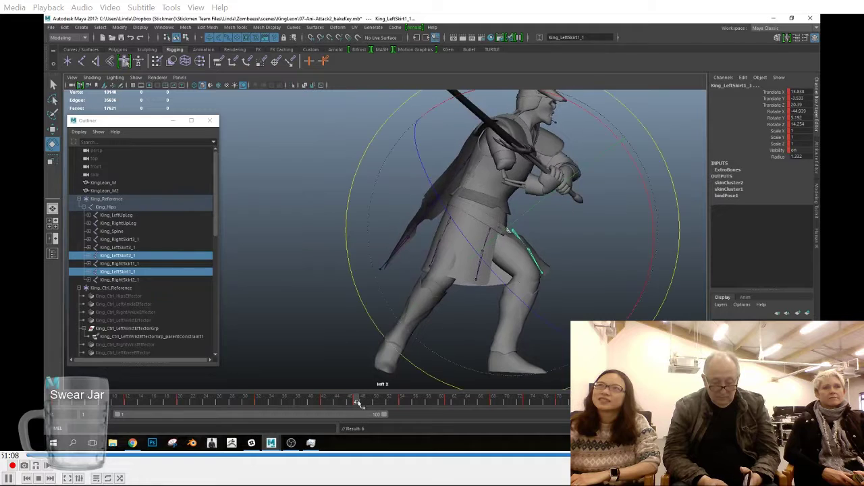
right_click(355, 405)
click(385, 306)
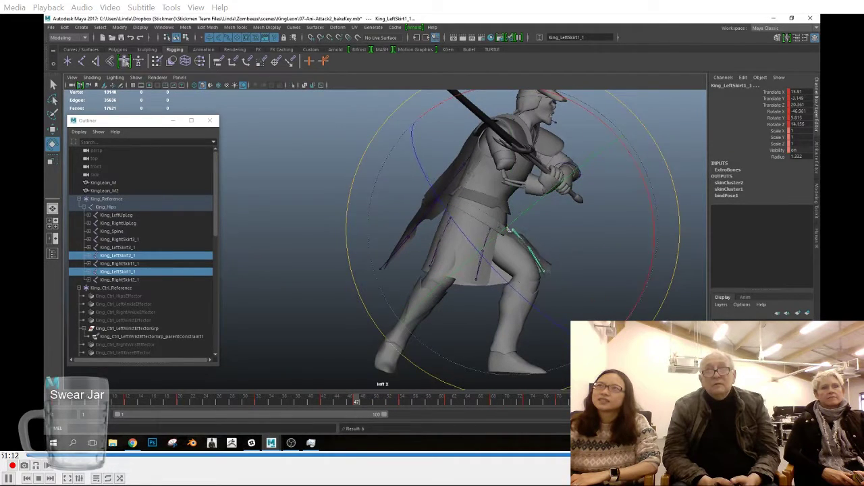
click(326, 401)
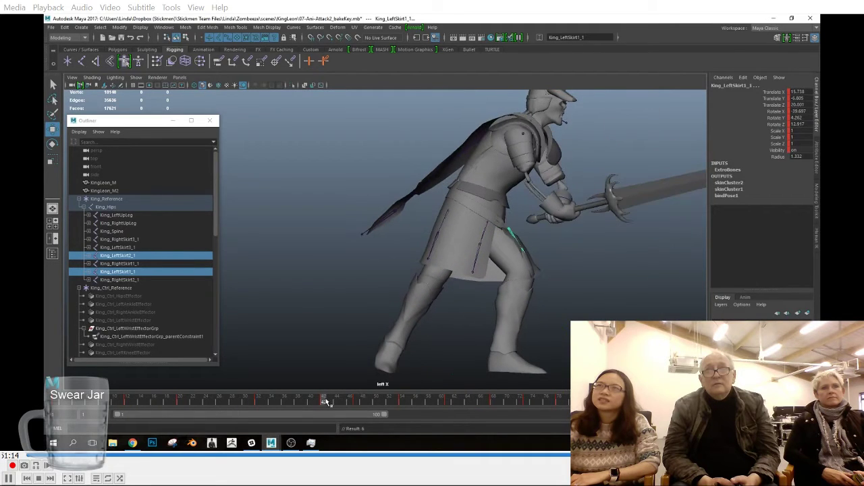
key(w)
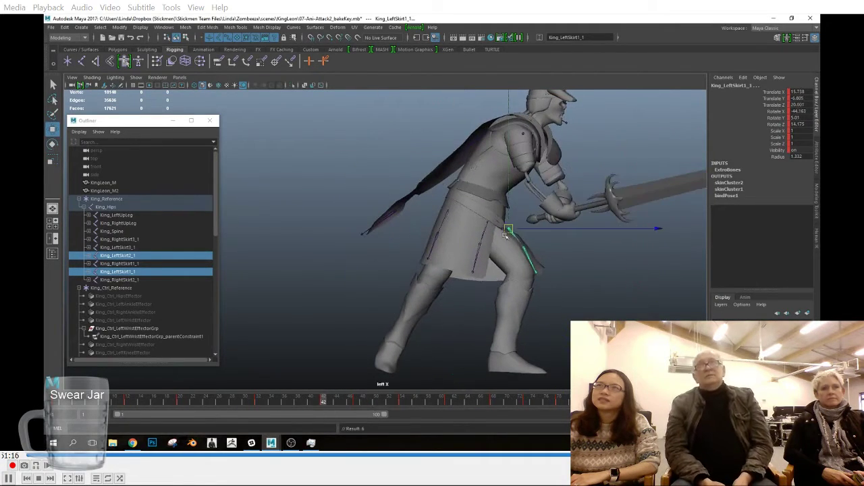
Step: Reposition the two front left skirt joints around frames 61 and 57 and key their position
drag(333, 403, 449, 407)
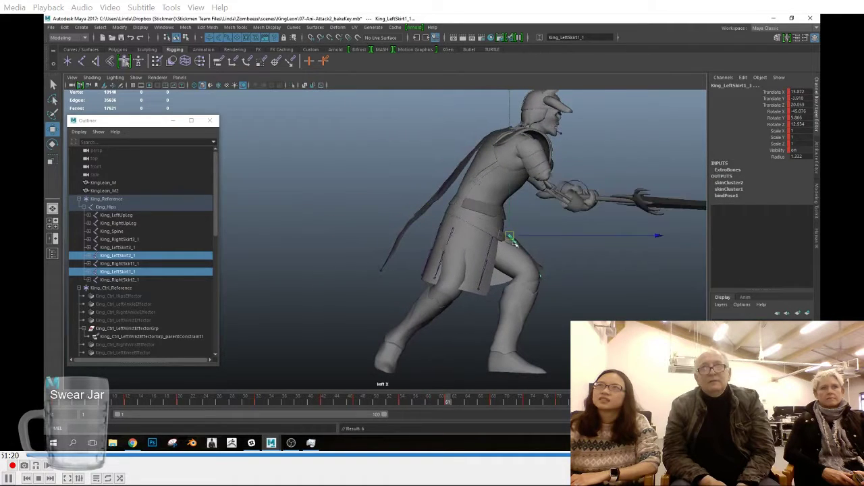
key(w)
drag(448, 403, 415, 407)
key(shift+w)
Step: Select King_LeftSkirt3_1 and King_RightSkirt2_1 and rotate them to fit the rear leg at frames 42 and 47
drag(448, 225, 462, 235)
drag(196, 402, 326, 414)
key(e)
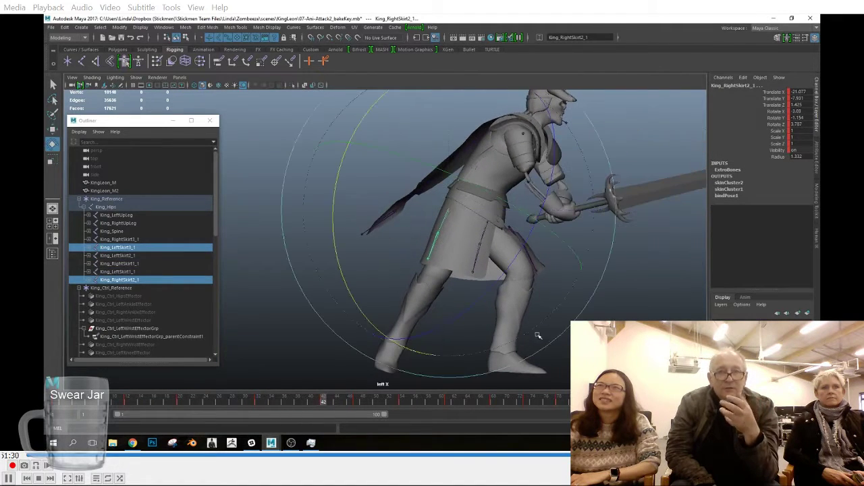
drag(506, 367, 505, 367)
key(shift+e)
drag(366, 399, 357, 399)
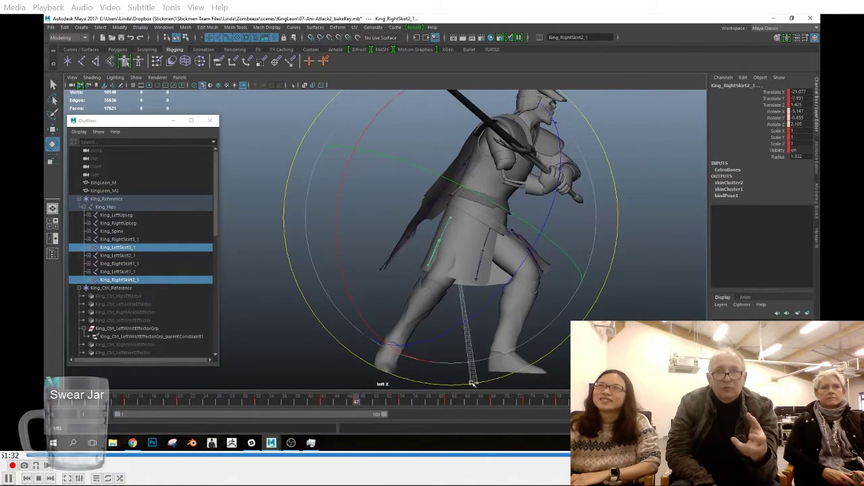
Step: Adjust the rotation of King_RightSkirt1_1 over the thigh at frame 47, then select King_RightSkirt2_1 and key its rotation
click(503, 250)
click(566, 266)
click(483, 253)
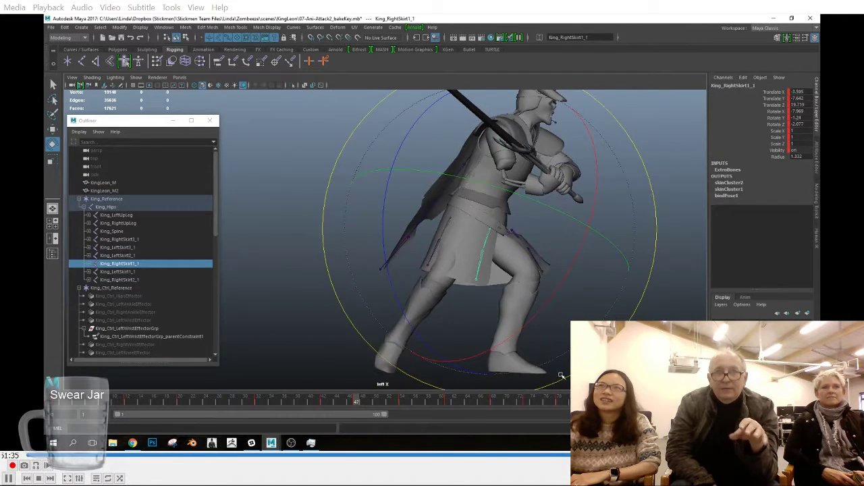
click(557, 379)
click(456, 247)
key(shift+e)
Step: Rotate and move King_RightSkirt2_1 to fit the rear leg at frame 54 and key its position
drag(330, 401, 403, 405)
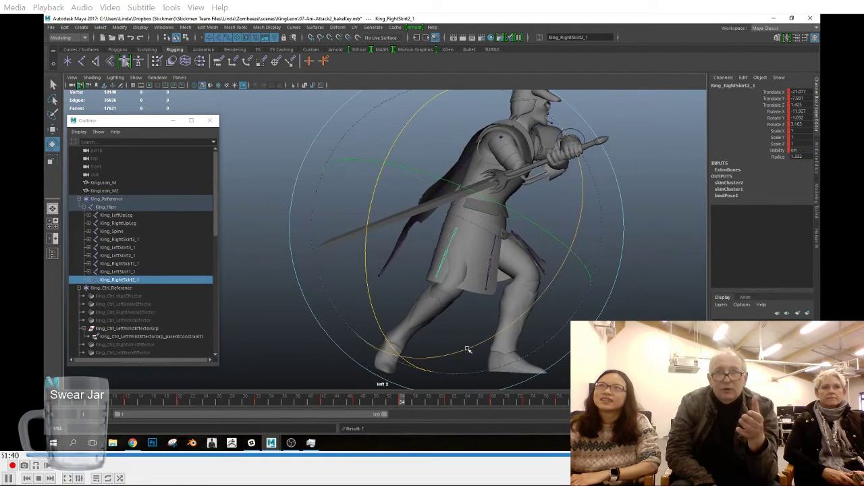
drag(468, 350, 479, 347)
key(w)
drag(500, 228, 501, 228)
key(shift+w)
key(e)
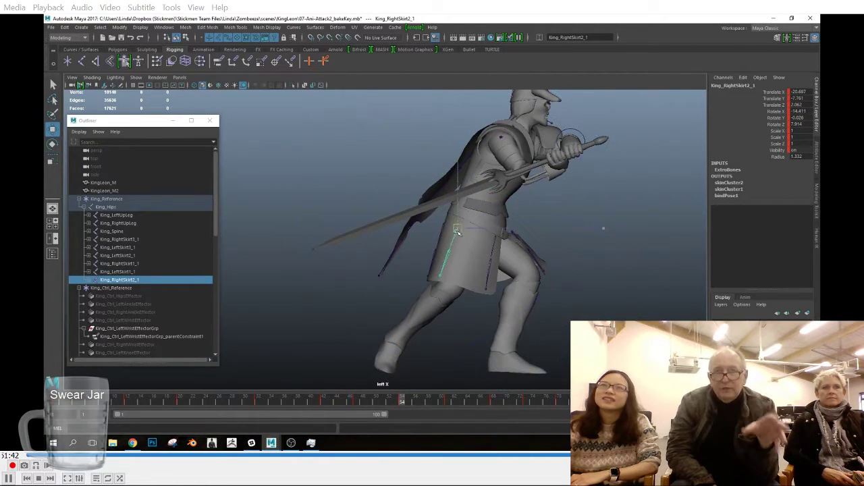
Step: Rotate King_RightSkirt2_1 to follow the rear leg at frame 61 and key its rotation and position
drag(393, 402, 447, 402)
key(e)
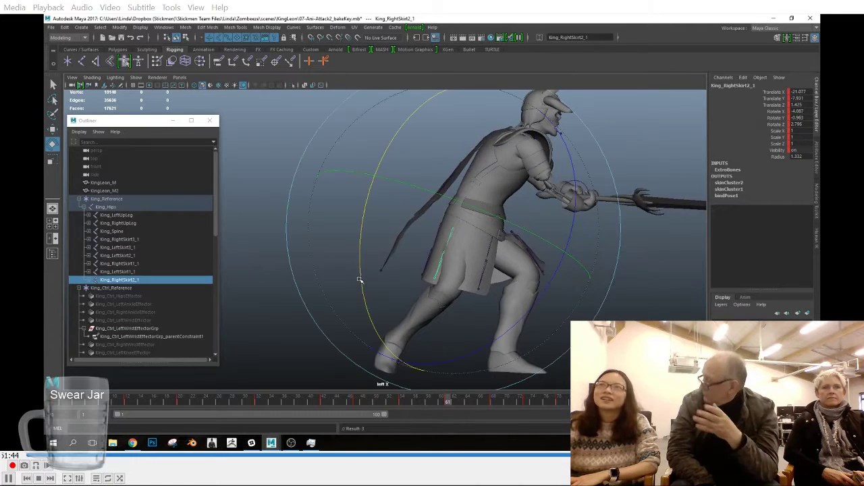
drag(472, 347, 485, 343)
key(shift+e)
key(w)
key(shift+w)
Step: Check the remaining frames of the attack and readjust the rotation of King_RightSkirt2_1 over the rear leg
drag(428, 403, 559, 403)
key(e)
click(430, 404)
drag(375, 310, 376, 311)
click(578, 404)
key(w)
key(e)
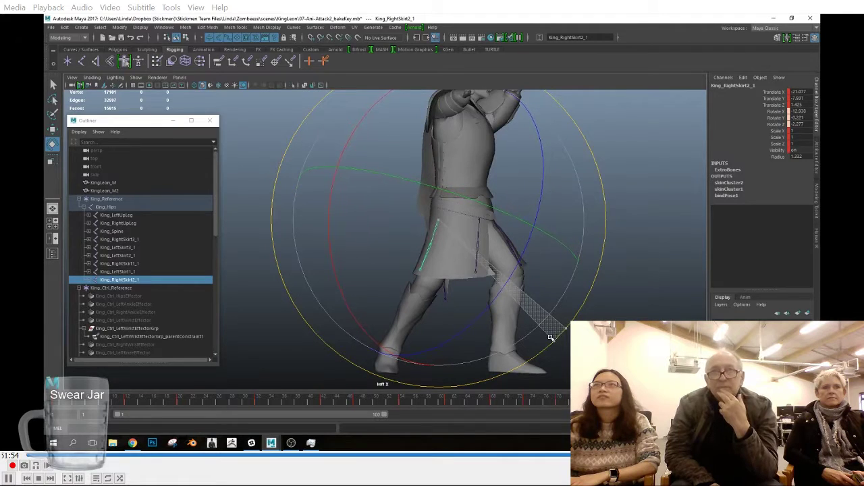
Step: View the character from the opposite side and rotate King_LeftSkirt3_1 to fit the skirt at frame 32
drag(554, 404, 618, 404)
key(space)
drag(626, 314, 627, 249)
scroll(627, 249, up, 6)
drag(160, 404, 259, 413)
click(382, 220)
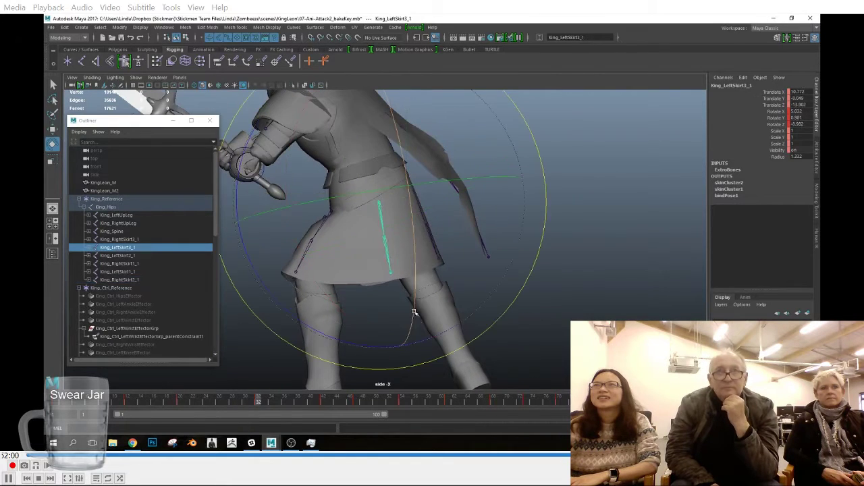
drag(432, 359, 430, 361)
Step: Rotate King_LeftSkirt3_1 over the rear of the skirt at frame 42 and play back the attack
drag(181, 403, 325, 412)
drag(450, 359, 417, 371)
drag(357, 403, 648, 406)
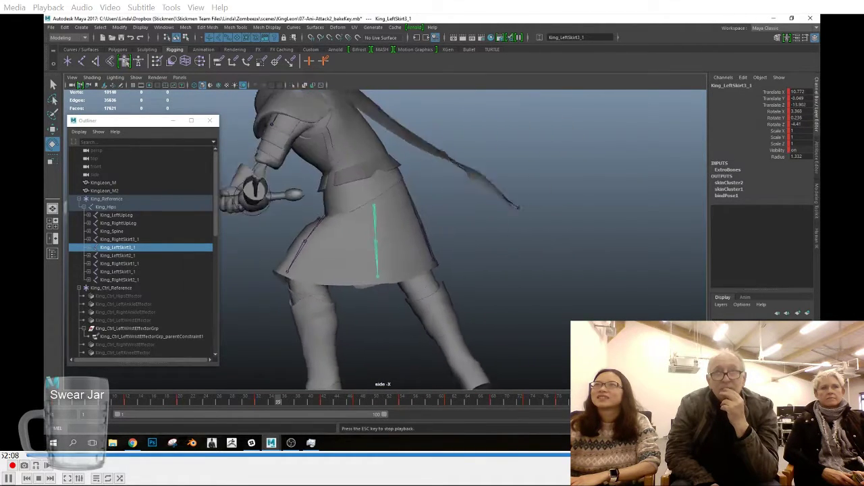
key(Escape)
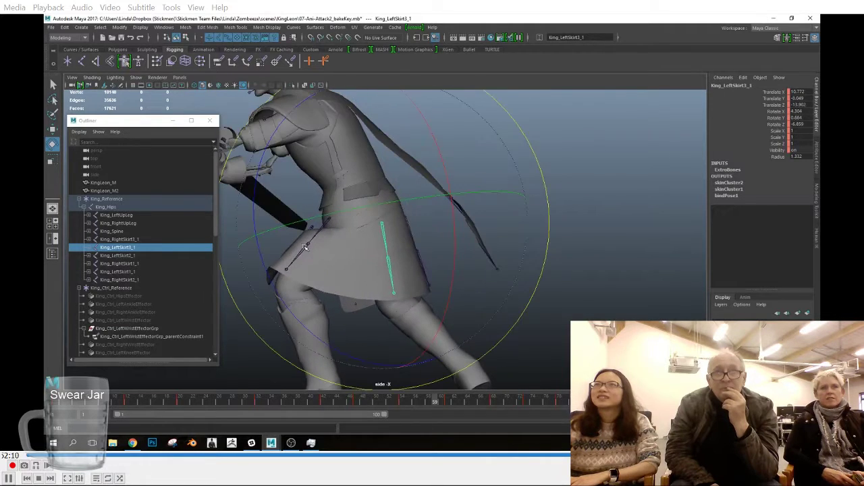
Step: Select all six skirt joints, from King_RightSkirt3_1 to King_RightSkirt2_1, and open their curves in the Graph Editor
drag(338, 232, 328, 180)
click(310, 50)
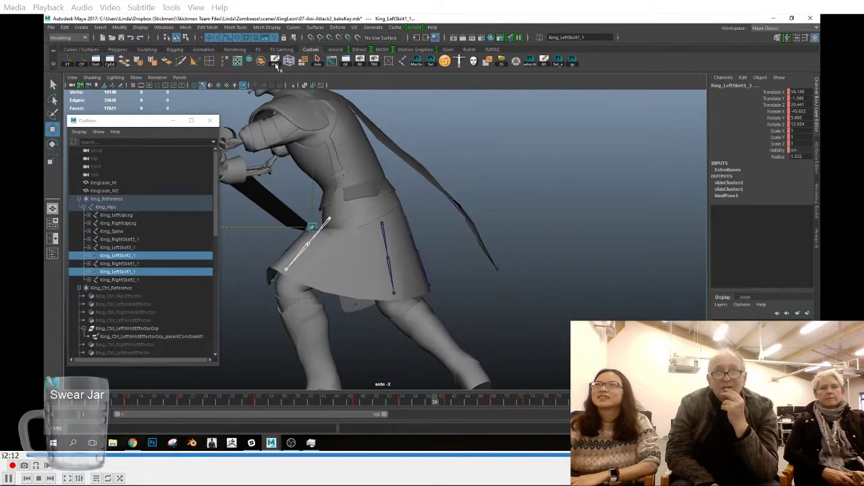
click(122, 241)
shift+click(133, 278)
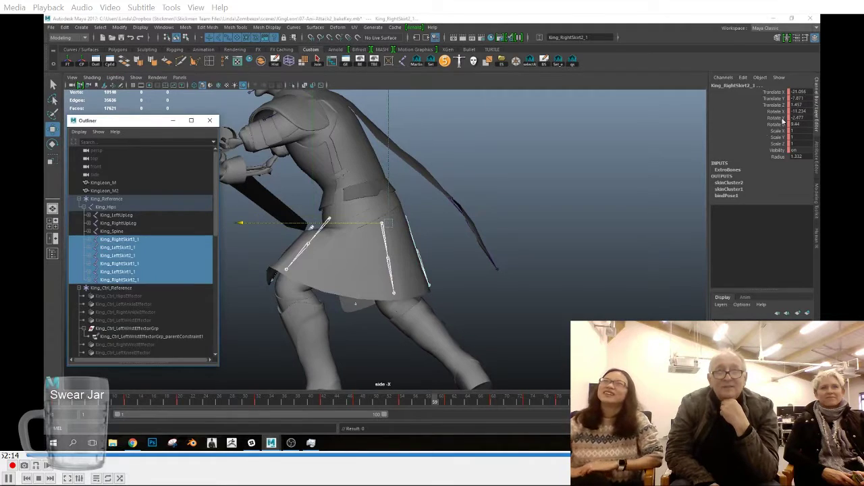
click(331, 61)
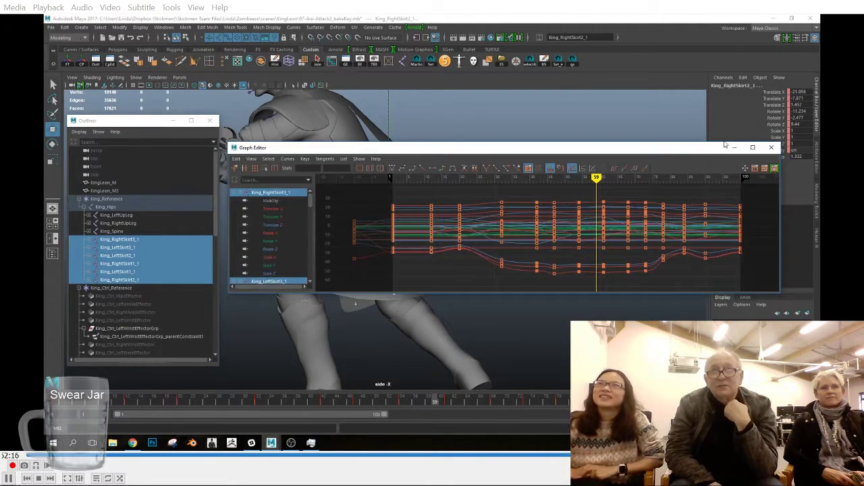
Step: Remove the scale and visibility animation from the six selected skirt joints
drag(717, 148, 681, 133)
drag(778, 131, 778, 150)
right_click(773, 148)
click(764, 274)
Step: Examine the individual translation and rotation curves of King_RightSkirt3_1, King_LeftSkirt3_1 and King_LeftSkirt2_1 for uneven motion
click(237, 187)
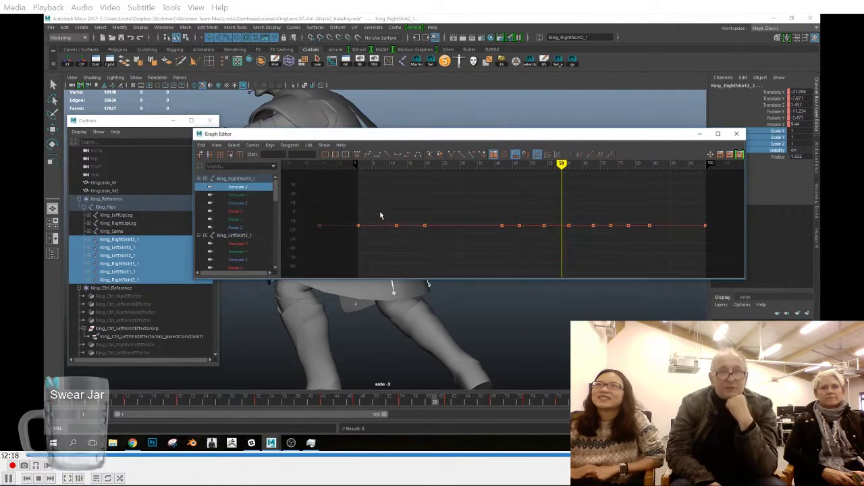
click(248, 221)
click(249, 228)
drag(245, 244, 241, 252)
scroll(248, 263, down, 3)
click(237, 202)
click(245, 211)
click(240, 220)
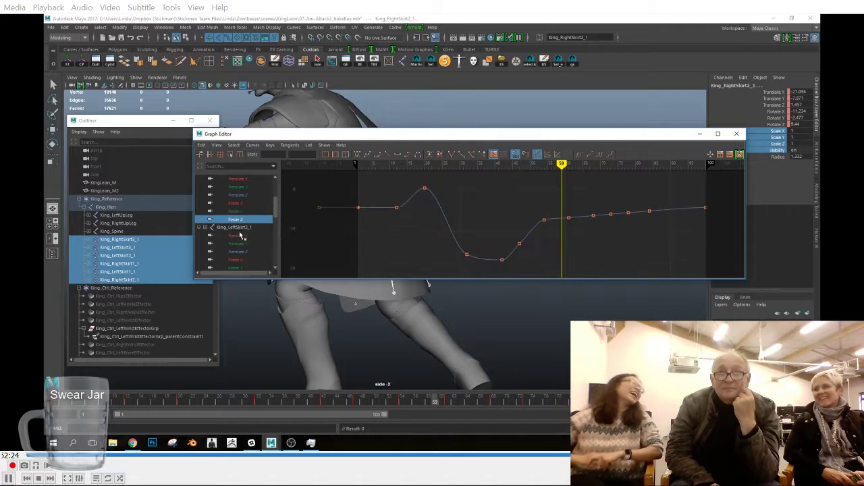
click(243, 236)
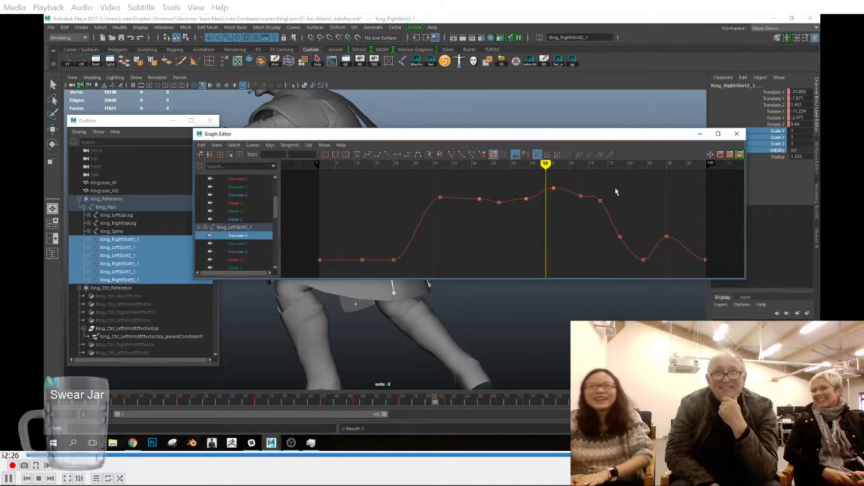
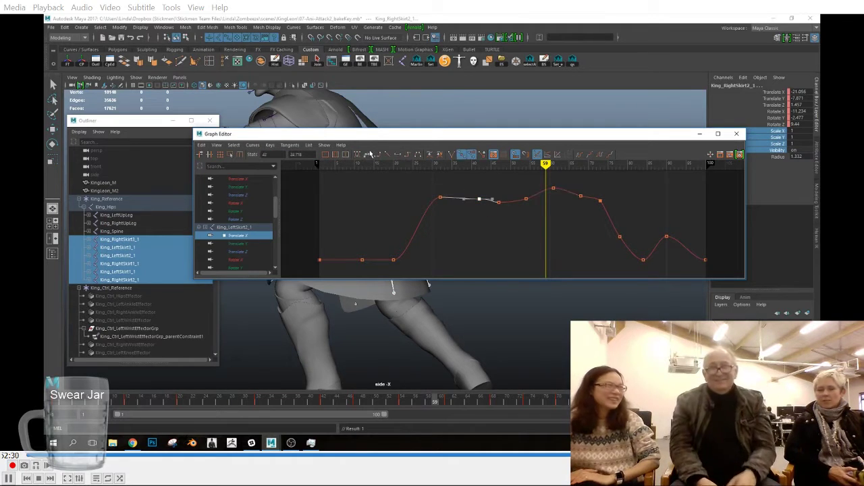
Step: Review King_LeftSkirt2_1's translation curves and smooth its Rotate X curve at frame 73 with a spline tangent
click(236, 244)
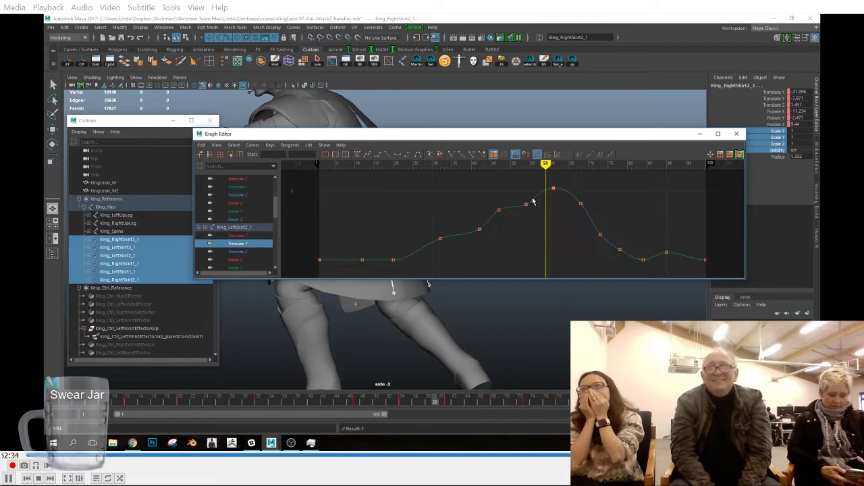
click(240, 250)
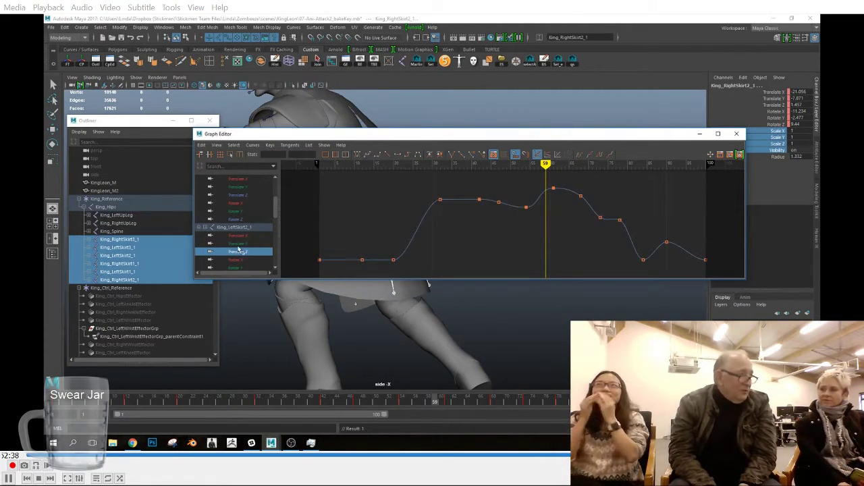
scroll(241, 254, down, 3)
click(239, 195)
key(f)
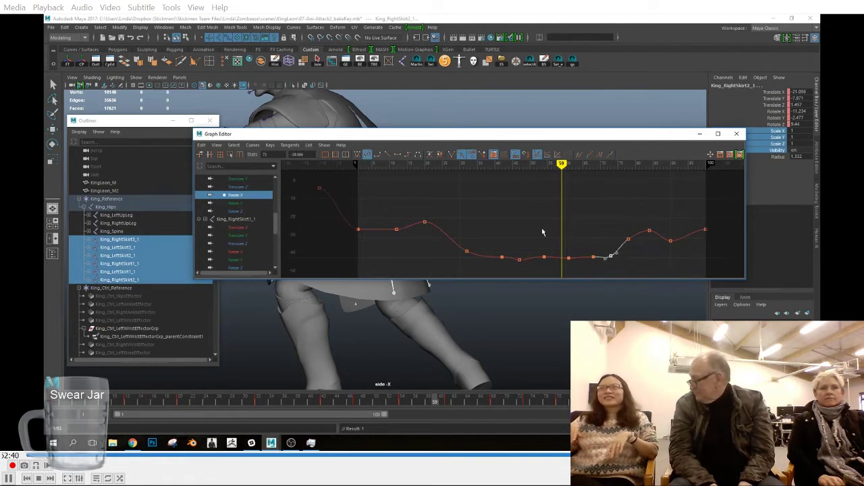
click(472, 241)
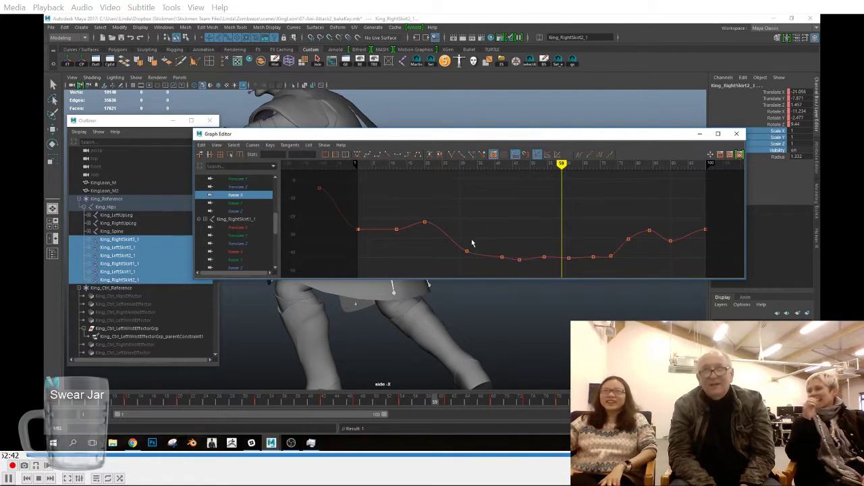
click(474, 233)
Step: Set clamped tangents on King_LeftSkirt2_1's Rotate Y keys around frames 68 to 73 and check its Rotate Z curve
click(248, 203)
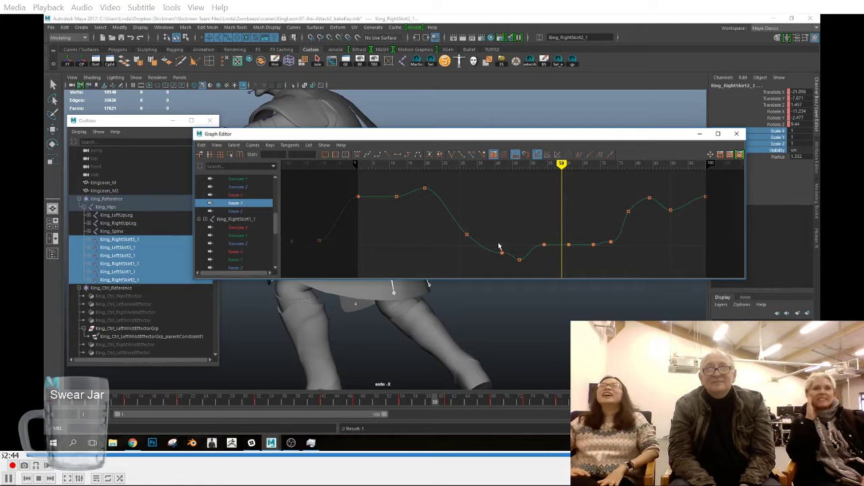
drag(589, 234, 616, 252)
click(374, 155)
click(576, 247)
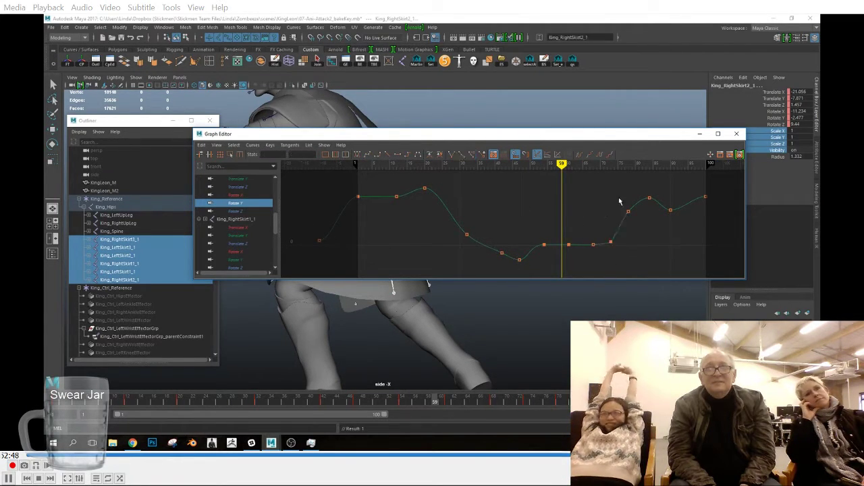
click(240, 212)
key(f)
drag(508, 246, 538, 267)
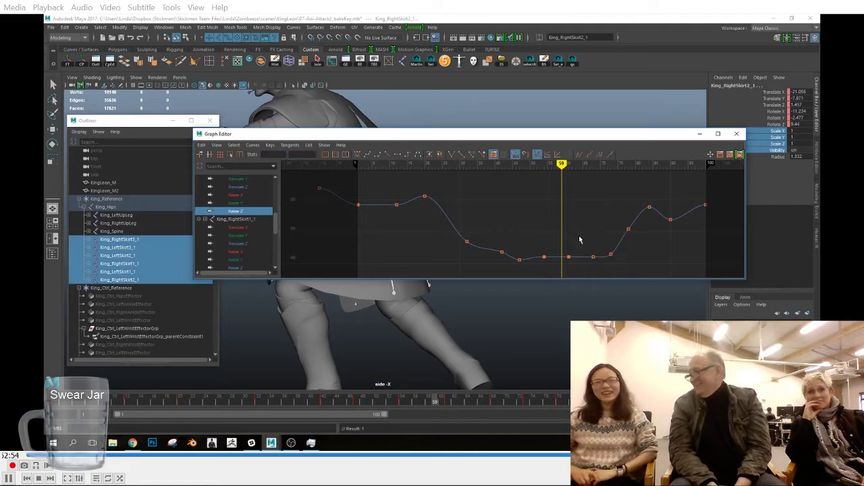
Step: Examine the individual translation and rotation curves of King_RightSkirt1_1 for uneven motion
click(242, 229)
key(f)
click(257, 237)
click(257, 244)
scroll(248, 210, down, 3)
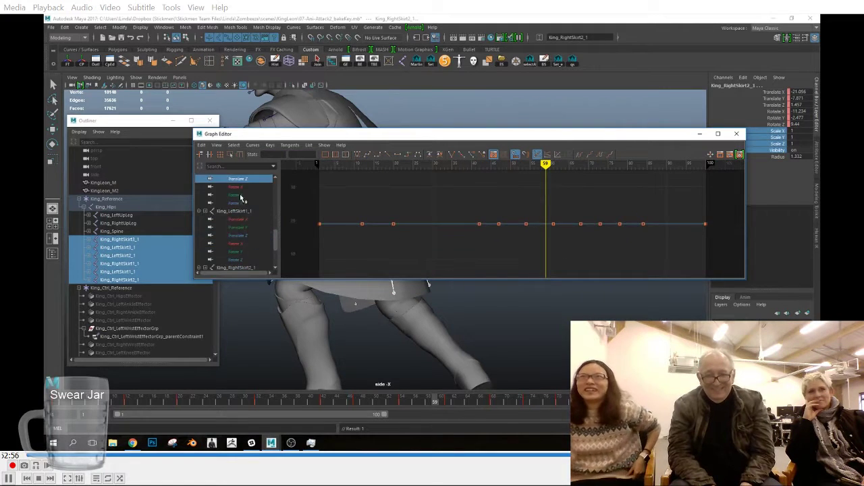
click(243, 187)
key(f)
click(248, 195)
key(f)
click(243, 204)
key(f)
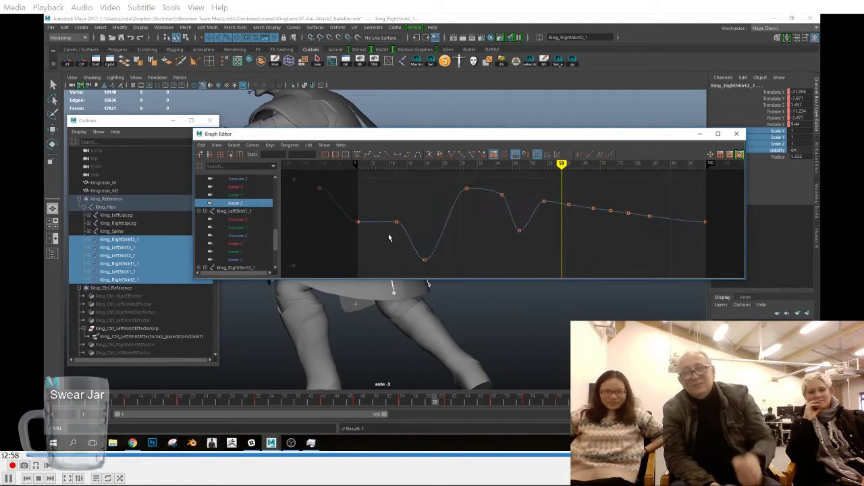
Step: Inspect the keys and tangents on King_LeftSkirt1_1's Translate X and Translate Y curves
click(261, 220)
key(f)
drag(609, 183, 484, 222)
drag(622, 210, 604, 194)
click(479, 199)
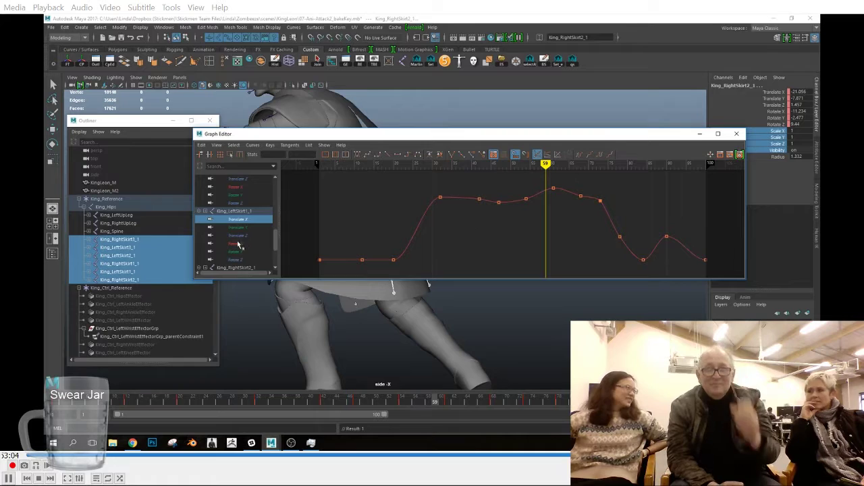
click(237, 227)
key(f)
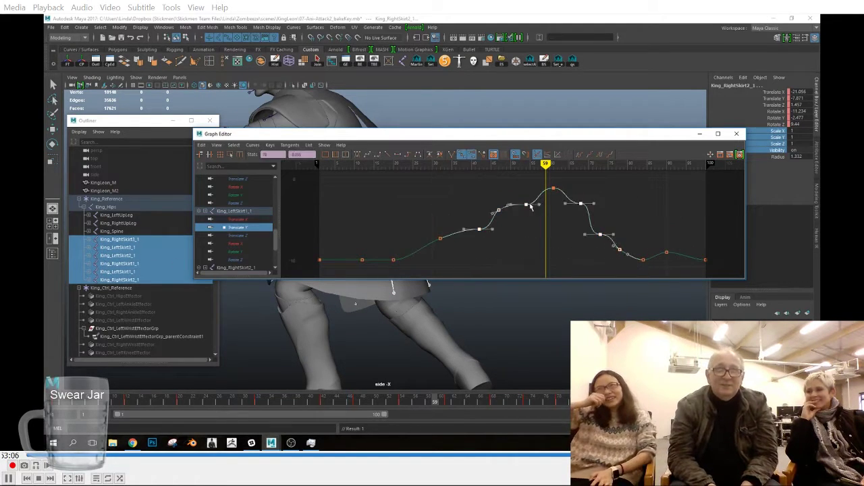
click(555, 190)
Step: Set spline tangents on King_LeftSkirt1_1's Translate Z keys around frames 68 to 73 and 47 to 54
key(Down)
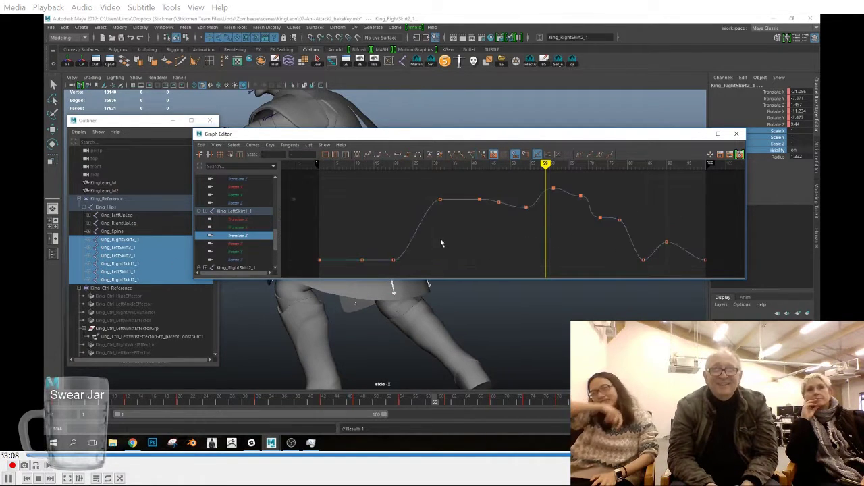
drag(580, 198, 603, 222)
click(367, 155)
click(491, 224)
drag(488, 195, 531, 222)
click(367, 154)
click(551, 255)
Step: Check King_LeftSkirt1_1's Rotate X curve and set clamped tangents on the mid-attack keys of its Rotate Y curve
key(Down)
key(f)
drag(629, 275, 629, 275)
drag(596, 240, 611, 255)
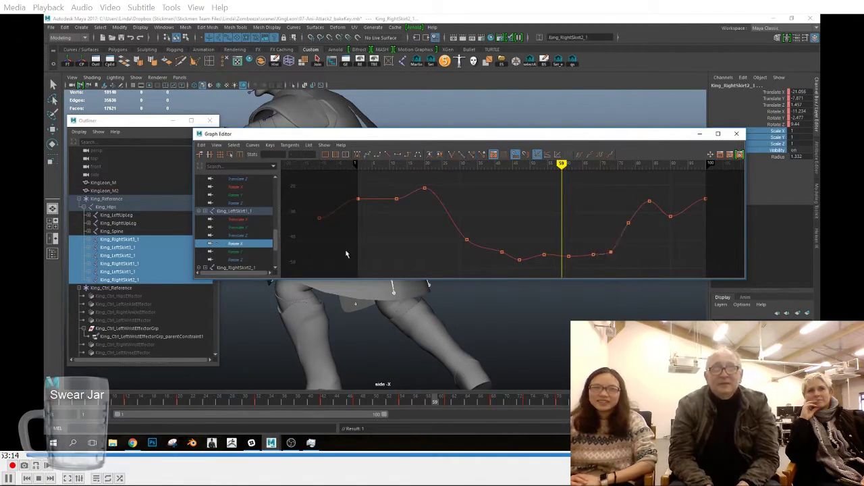
key(Down)
drag(532, 214, 430, 178)
click(376, 155)
click(388, 227)
Step: Apply spline tangents to King_LeftSkirt1_1's Rotate Z curve
scroll(251, 233, down, 3)
click(240, 203)
key(f)
click(368, 155)
click(331, 215)
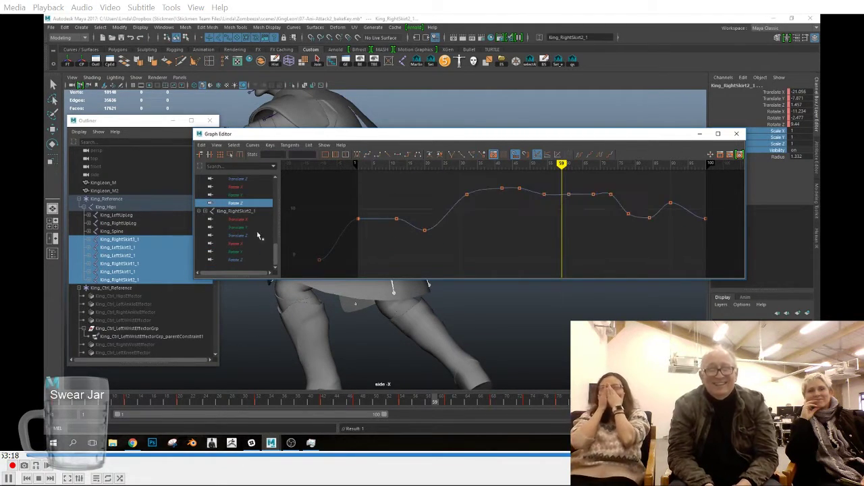
Step: Review King_RightSkirt2_1's translation curves and set flat tangents on their keys around frames 47 to 61
click(240, 220)
key(f)
click(253, 236)
key(f)
drag(252, 220, 254, 235)
key(f)
drag(491, 179, 567, 271)
click(396, 156)
click(341, 204)
Step: Check King_RightSkirt2_1's Rotate X, Y and Z curves and close the Graph Editor
click(257, 244)
key(f)
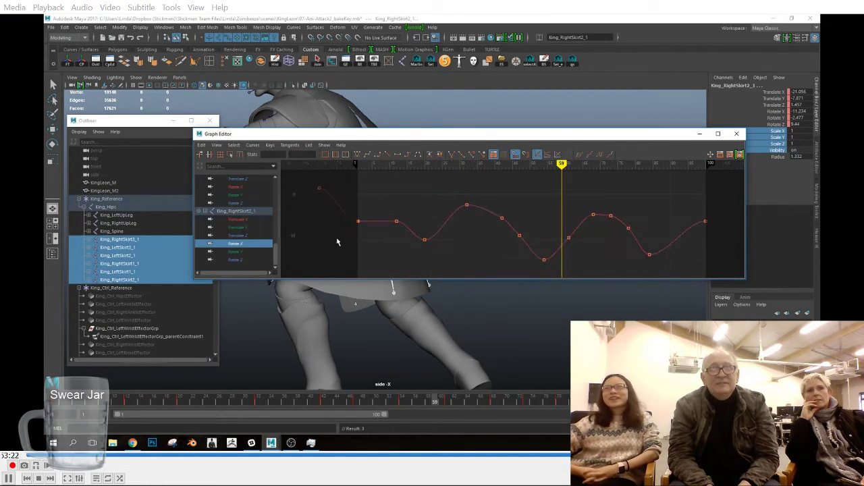
click(260, 251)
drag(490, 217, 516, 232)
key(Down)
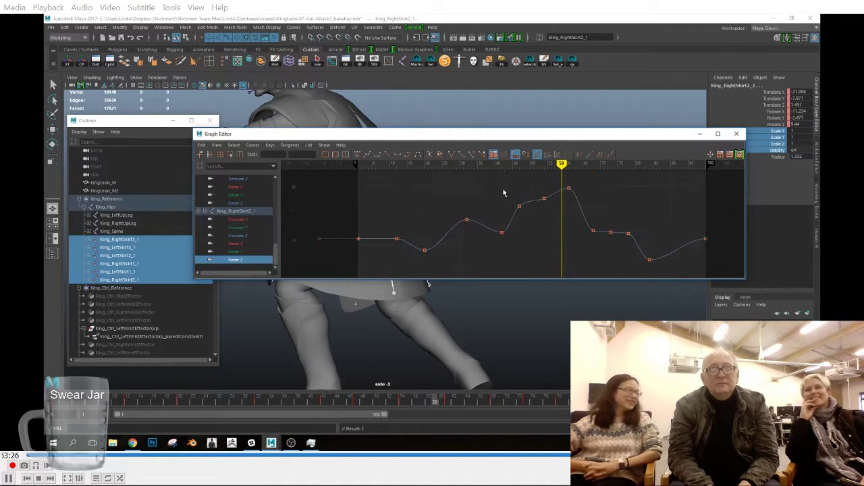
click(436, 194)
click(737, 134)
Step: Scrub through the attack to check the skirt motion and save the scene
drag(193, 403, 703, 402)
click(51, 27)
click(74, 53)
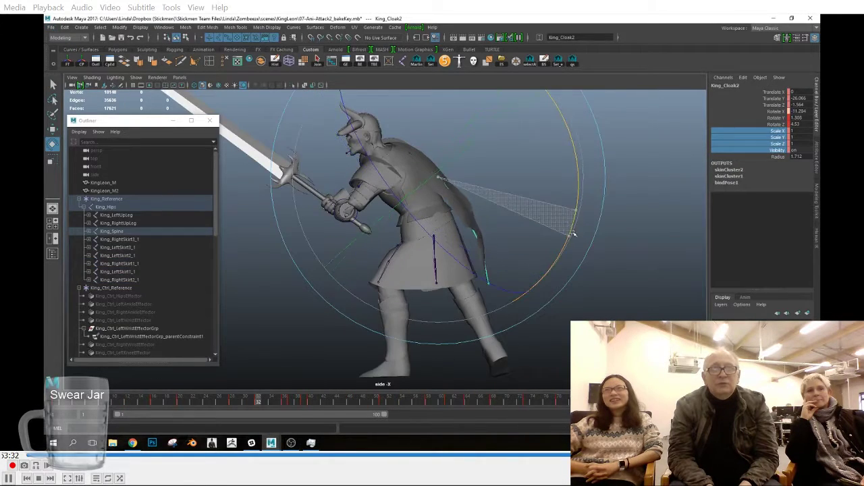
Step: Rotate King_Cloak2 and the cloak joints below it at frame 32 to shape the cloak's swing behind the body
click(228, 403)
drag(228, 403, 262, 406)
key(Down)
drag(573, 302, 570, 305)
key(Up)
drag(561, 259, 553, 271)
key(Down)
Step: Rotate two neighbouring cloak joints at frame 36 to continue the cloak's swing
key(Down)
drag(597, 311, 585, 288)
key(Up)
drag(257, 402, 284, 401)
key(Down)
drag(608, 299, 601, 309)
key(Up)
drag(587, 272, 572, 296)
Step: Check the cloak's swing up to frame 44 and delete the cloak joints' keys around frame 37
drag(264, 404, 291, 402)
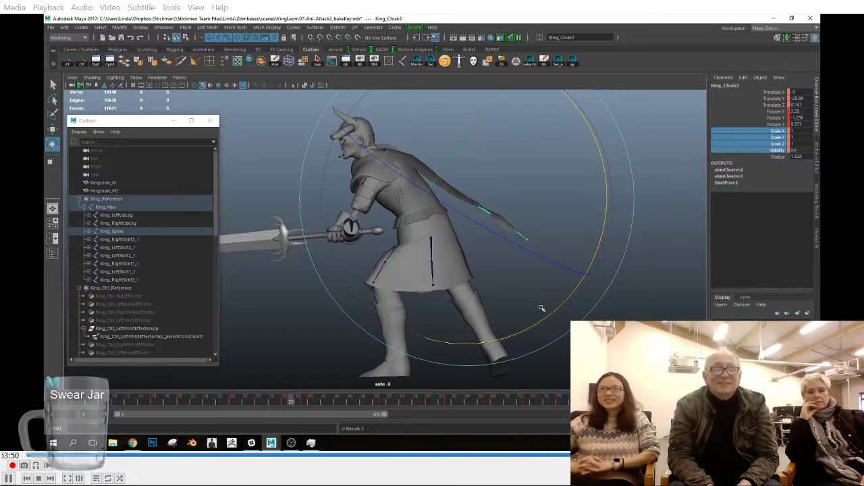
click(283, 403)
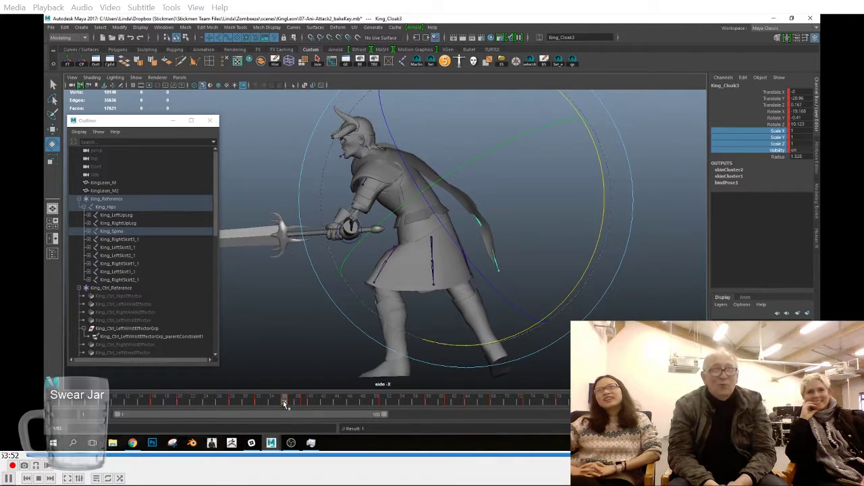
drag(276, 403, 337, 408)
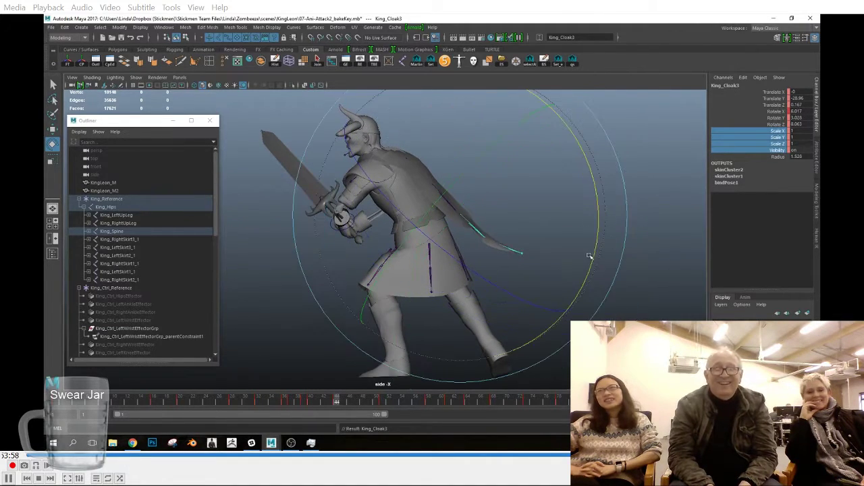
click(349, 405)
drag(349, 405, 304, 403)
key(Up)
right_click(291, 404)
click(313, 307)
right_click(308, 409)
click(313, 309)
right_click(304, 404)
click(324, 307)
right_click(304, 402)
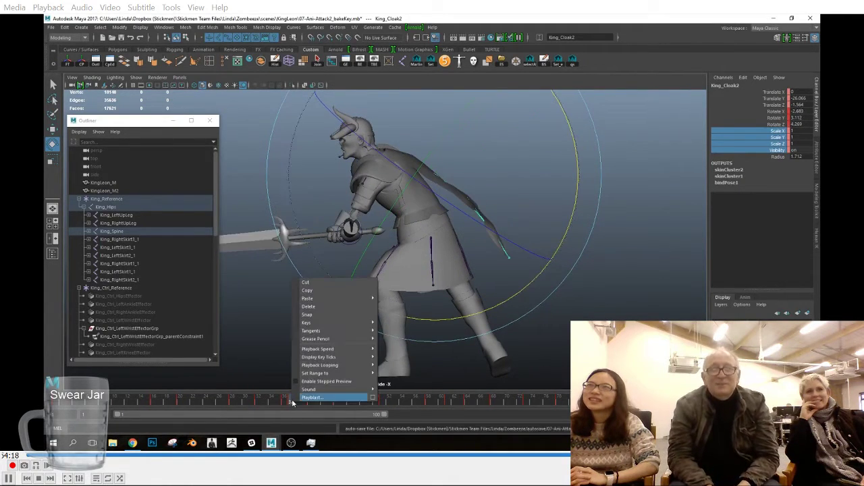
click(327, 308)
Step: Rotate the cloak joint around frame 51, and rotate and key the upper cloak joints at frame 58
drag(314, 405, 383, 416)
drag(566, 266, 548, 293)
drag(361, 403, 429, 412)
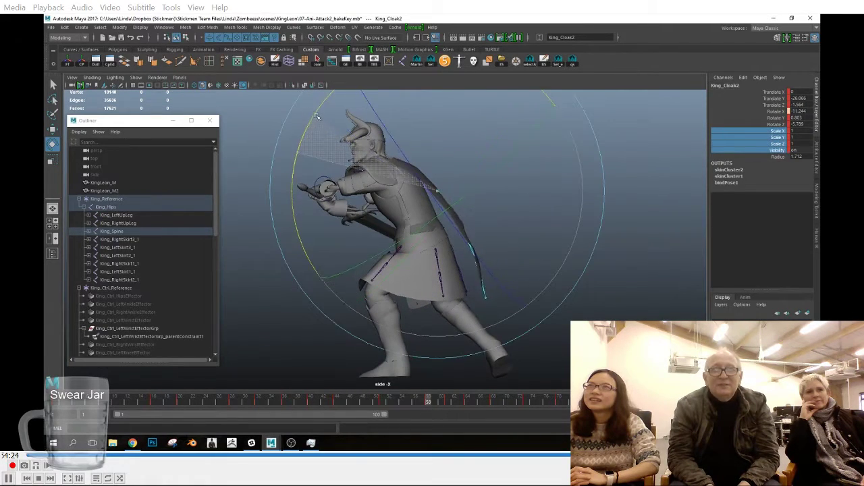
key(Up)
drag(552, 188, 553, 193)
key(s)
Step: Rotate the cloak joints below King_Cloak1 at frame 61 and key the pose
drag(404, 404, 450, 425)
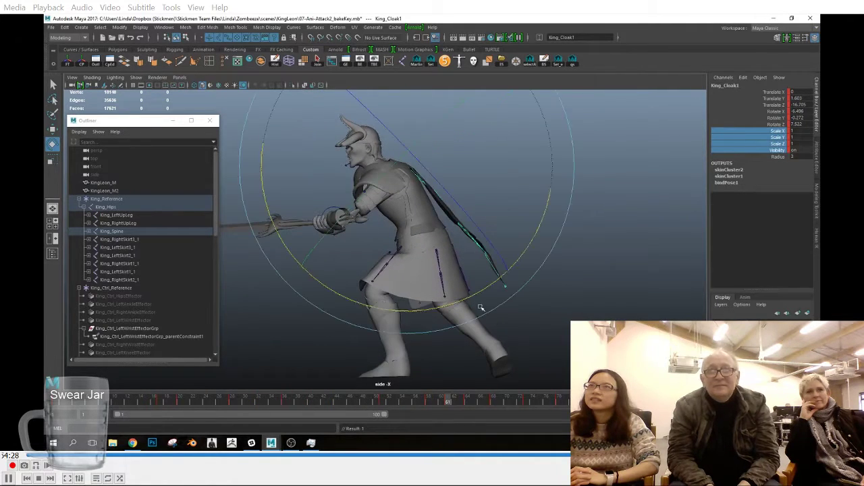
key(Down)
drag(493, 320, 485, 324)
key(Down)
drag(411, 361, 393, 362)
key(s)
Step: Rotate the upper and lower cloak joints at frame 78 to follow the raised sword pose
drag(418, 404, 558, 416)
key(Up)
drag(578, 140, 582, 114)
key(Down)
drag(527, 401, 558, 405)
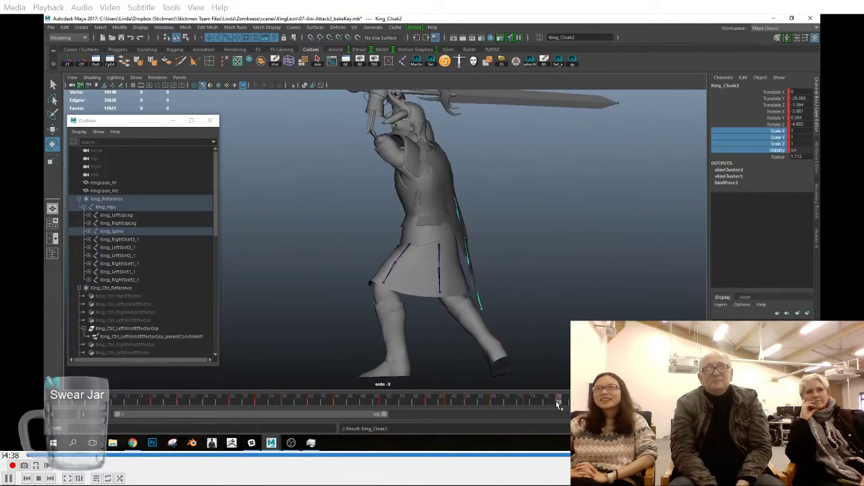
key(Down)
key(Down)
drag(603, 234, 611, 210)
Step: Go to the overhead sword pose past frame 78, step through the cloak joints and rotate King_Cloak2
drag(549, 401, 593, 403)
key(Up)
key(Up)
key(Up)
key(Down)
key(Down)
key(Down)
Step: Rotate the cloak's lowest joint and readjust King_Cloak2 in the same overhead sword pose
key(Up)
key(Up)
key(Down)
key(Down)
key(Up)
key(Up)
drag(575, 181, 569, 158)
key(Down)
key(Down)
drag(573, 199, 543, 183)
key(Up)
key(Up)
drag(563, 145, 560, 137)
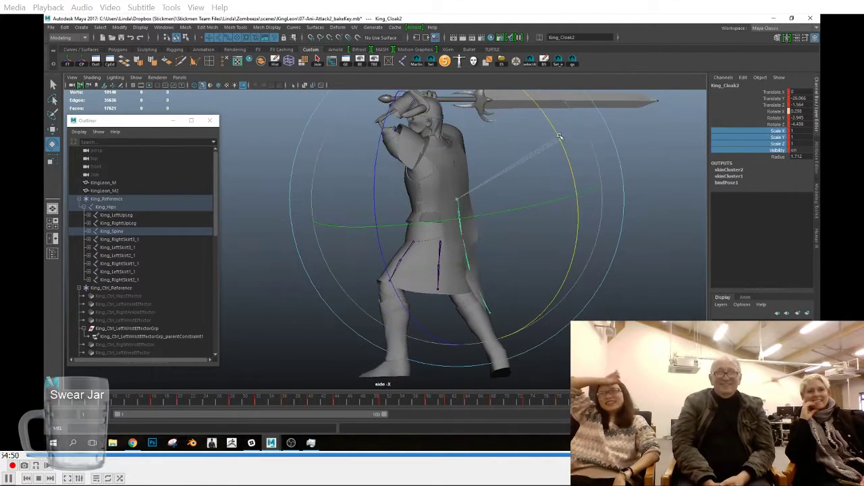
Step: Rotate the cloak joint at two frames near the end of the attack and play back the animation
drag(601, 399, 626, 400)
drag(549, 255, 548, 248)
key(period)
drag(559, 262, 563, 248)
drag(628, 400, 603, 400)
key(Down)
key(alt+v)
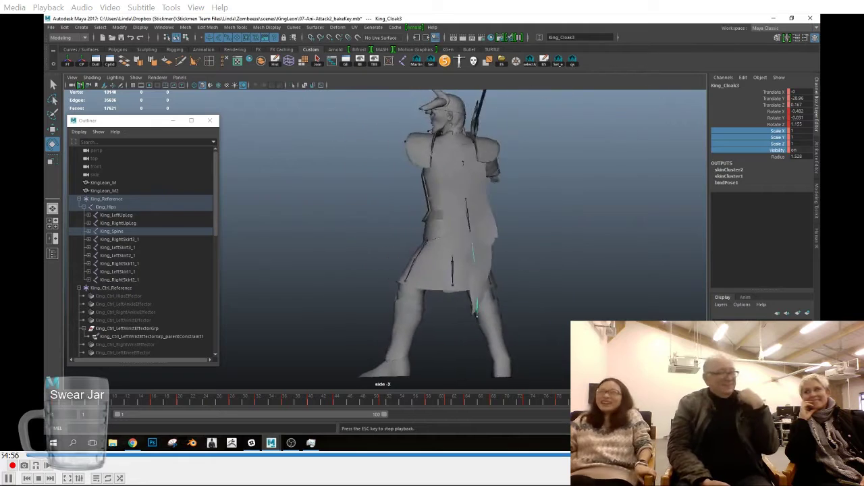
Step: Stop the playback and examine the cloak from the side and from behind around frame 32
key(alt+v)
key(space)
drag(542, 324, 458, 324)
key(space)
drag(458, 324, 499, 324)
key(space)
drag(557, 338, 516, 326)
alt+right_drag(461, 311, 436, 312)
alt+middle_drag(435, 312, 434, 321)
drag(180, 407, 259, 404)
key(space)
drag(402, 294, 402, 269)
alt+drag(433, 297, 466, 306)
alt+right_drag(465, 307, 486, 320)
alt+middle_drag(412, 346, 441, 357)
Step: Rotate King_Cloak2 at frame 28 so the cloak follows the body's lean
drag(155, 400, 195, 404)
alt+drag(347, 301, 399, 302)
drag(155, 403, 233, 403)
drag(408, 361, 343, 378)
key(Down)
key(Up)
key(Up)
drag(366, 323, 345, 330)
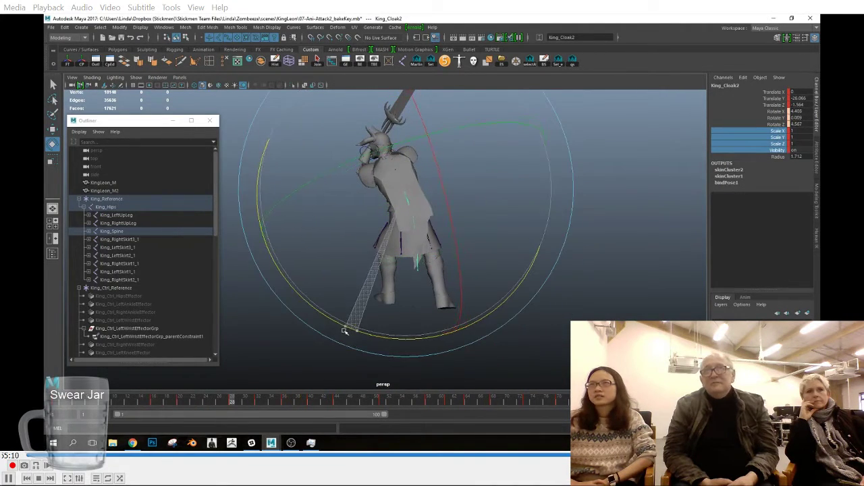
Step: Go to frame 32, move down the cloak chain to King_Cloak4 and rotate this lowest joint
click(185, 404)
drag(185, 404, 257, 403)
key(Down)
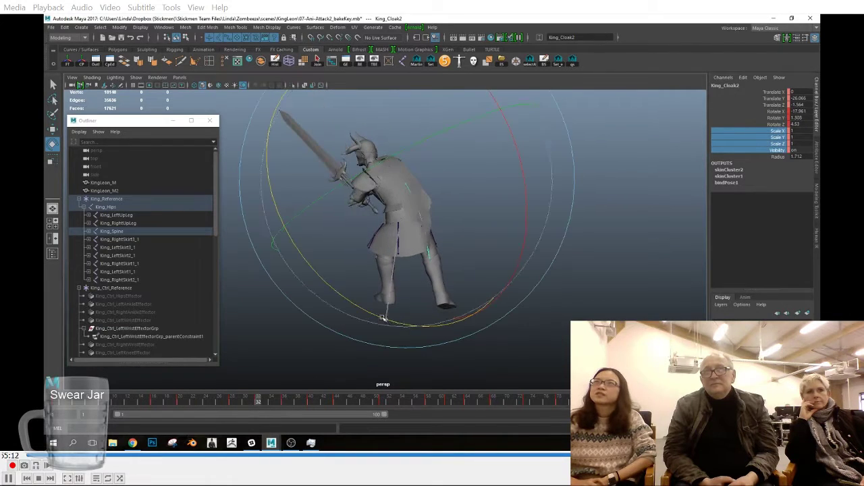
key(Down)
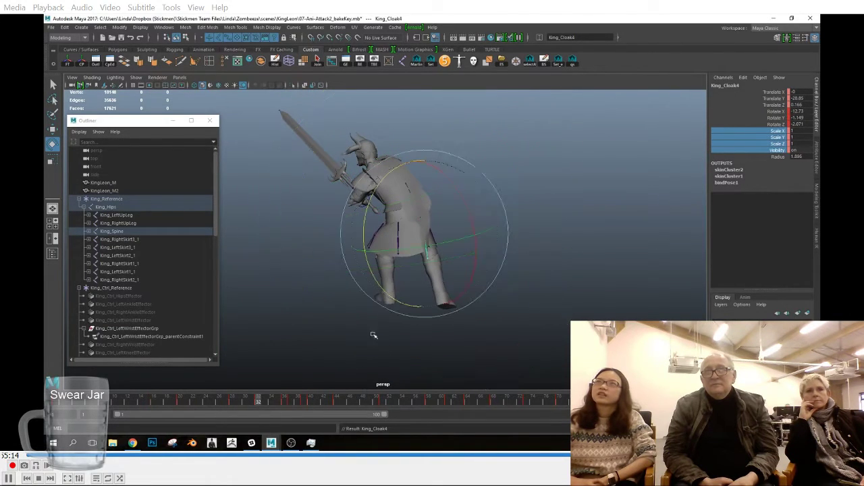
alt+drag(436, 291, 395, 301)
Step: Rotate the lowest cloak joint at about frame 36 and scrub through the neighbouring frames to check it
drag(259, 403, 285, 405)
key(Up)
key(Down)
alt+drag(468, 293, 514, 318)
click(274, 402)
drag(318, 401, 266, 404)
Step: Delete King_Cloak4's keys at frame 39 and at about frame 37
shift+click(304, 401)
right_click(304, 400)
click(319, 307)
click(291, 402)
shift+click(291, 402)
right_click(291, 402)
click(316, 308)
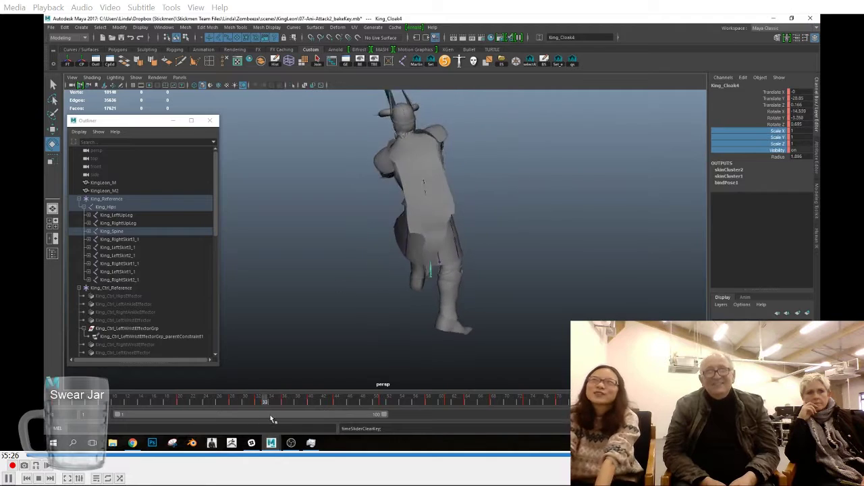
Step: Rotate King_Cloak4 at frame 39 to trail behind the body and key its rotation
click(304, 400)
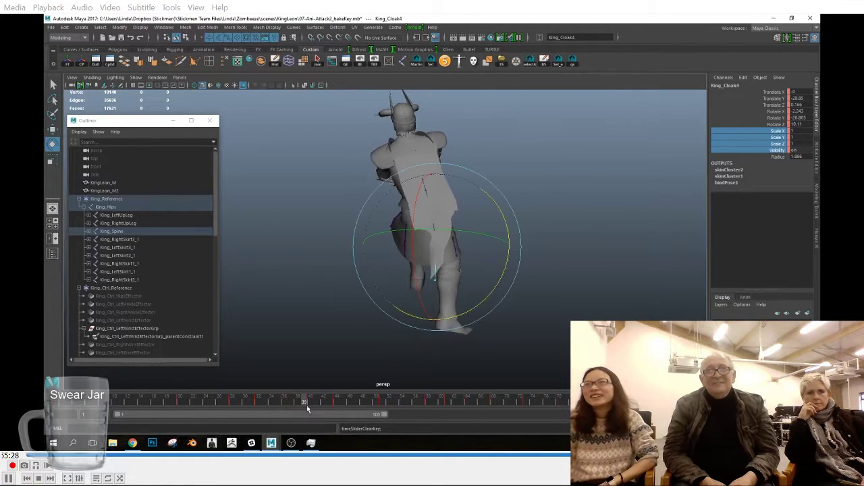
key(Up)
key(Up)
click(480, 265)
key(ctrl+z)
key(Down)
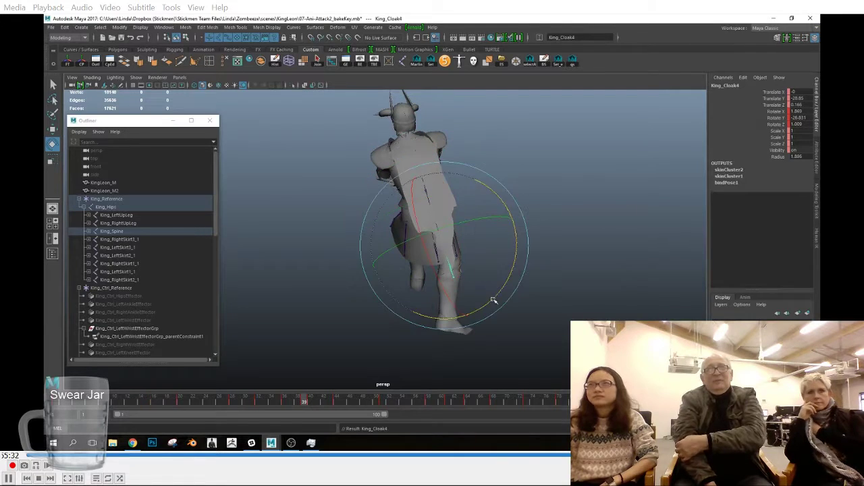
drag(493, 298, 491, 300)
key(shift+e)
Step: Rotate the lower cloak joint at frame 40 and key its rotation
drag(284, 401, 312, 398)
key(Up)
key(Down)
drag(465, 312, 488, 302)
key(shift+e)
Step: Readjust King_Cloak4's rotation at frame 40 and scrub ahead to about frame 51 to check the swing
drag(299, 403, 310, 403)
key(Up)
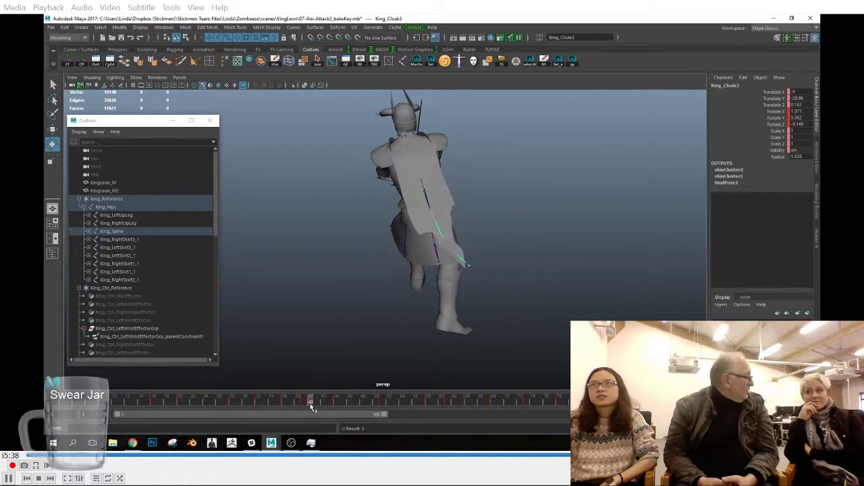
key(Down)
key(Down)
drag(336, 393, 331, 409)
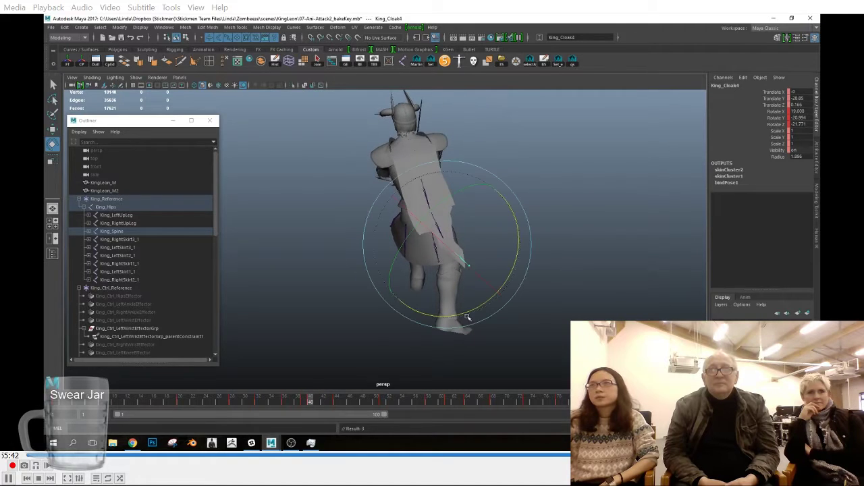
click(305, 402)
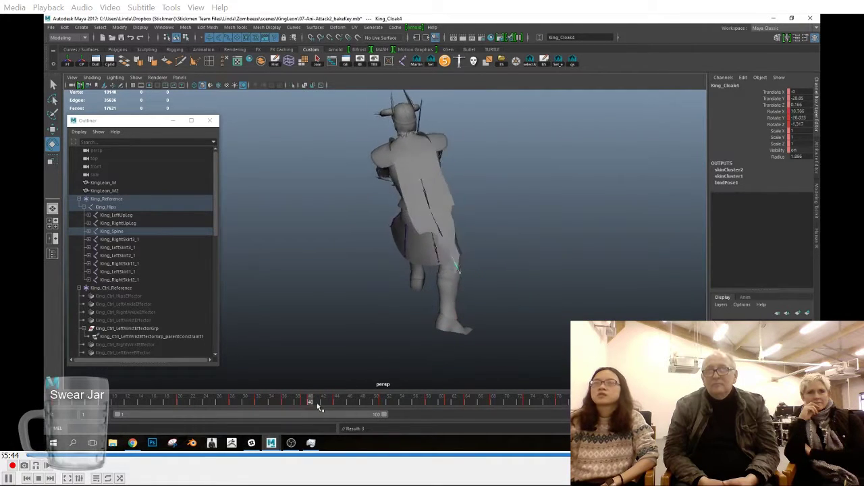
click(304, 403)
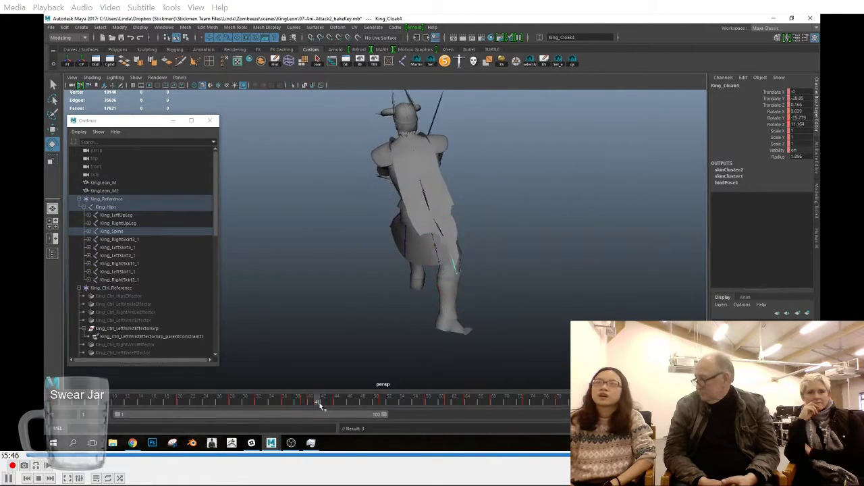
drag(358, 414, 341, 414)
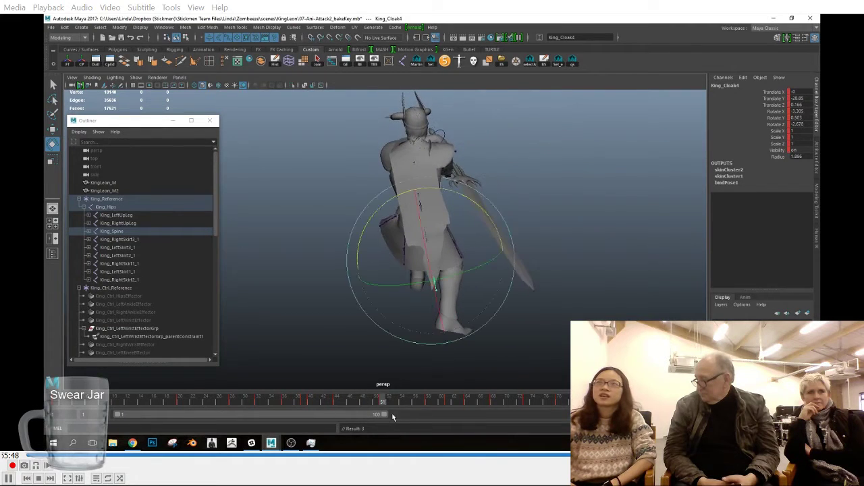
Step: Rotate King_Cloak4 at frame 61, then adjust the upper cloak joint King_Cloak2 a few frames further on
mouse_move(347, 406)
mouse_down()
mouse_move(405, 413)
mouse_move(449, 404)
mouse_up()
click(408, 233)
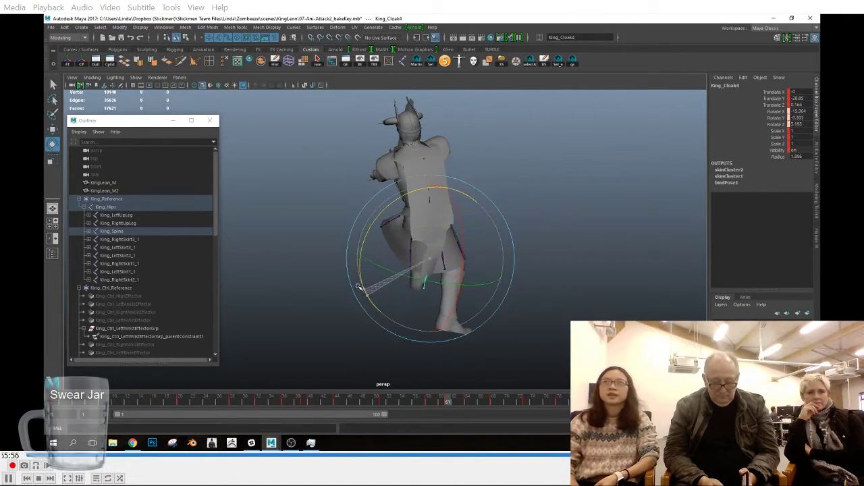
drag(430, 404, 470, 405)
key(Up)
key(Up)
mouse_move(387, 238)
mouse_down()
mouse_move(398, 246)
mouse_move(377, 232)
mouse_up()
key(Down)
Step: Go to frame 68, adjust the top joint King_Cloak1 from a rear view and set a key
drag(439, 404, 496, 411)
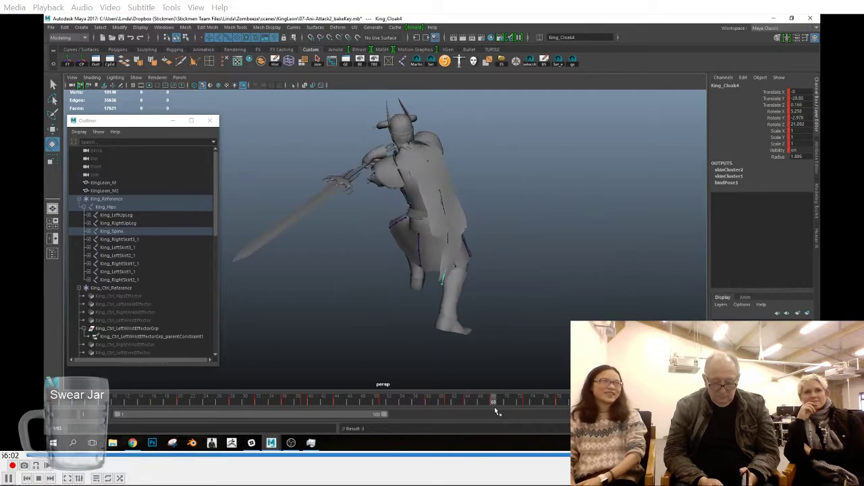
alt+drag(514, 321, 457, 329)
key(Up)
key(Up)
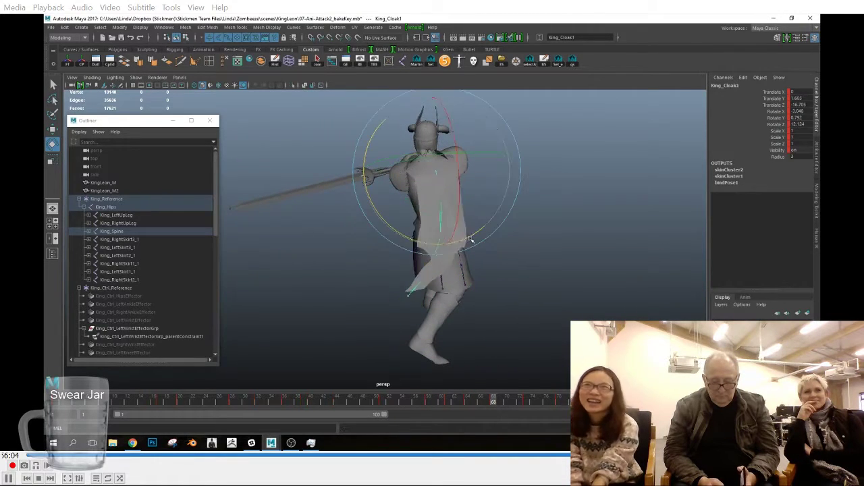
key(s)
Step: Rotate King_Cloak2 at frame 73 and set a key
drag(467, 404, 525, 401)
key(Up)
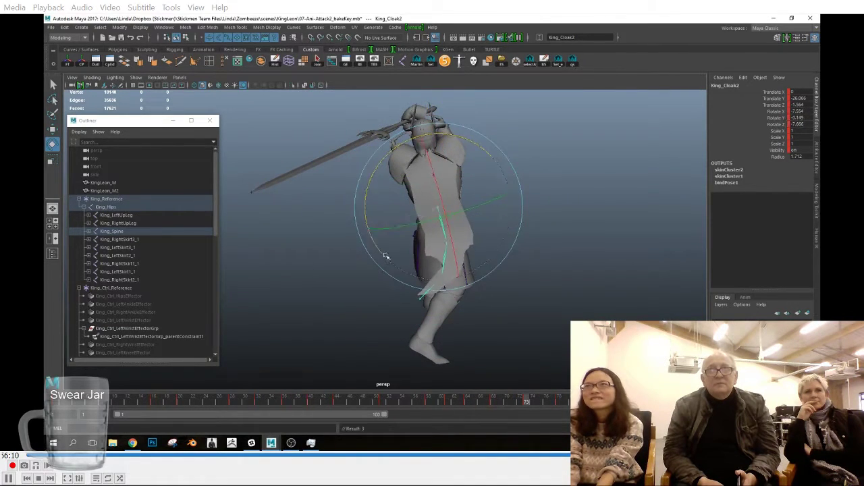
drag(400, 290, 400, 291)
key(s)
Step: Rotate the lowest joint, King_Cloak4, at frame 73 and set a key
drag(508, 402, 526, 404)
key(Down)
key(Up)
key(Down)
drag(496, 336, 526, 326)
key(s)
Step: Step through the cloak joints in the overhead sword pose, then play back and scrub the attack
drag(522, 402, 594, 402)
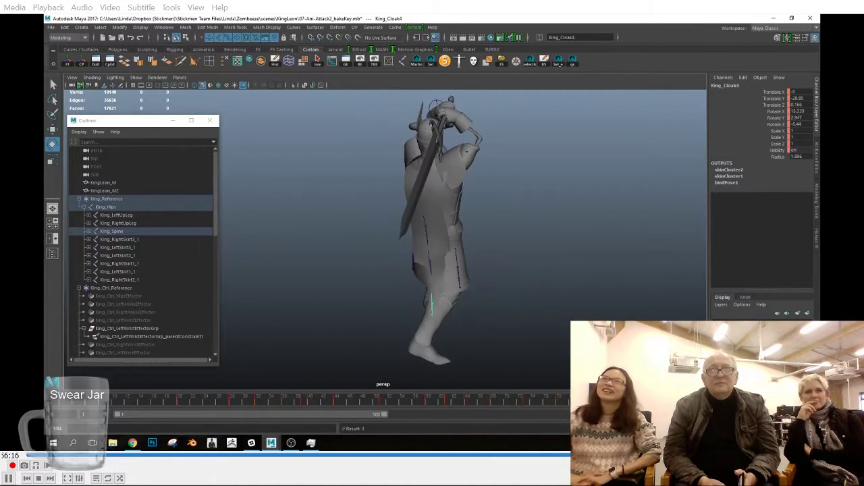
alt+drag(411, 347, 508, 304)
key(Up)
key(Up)
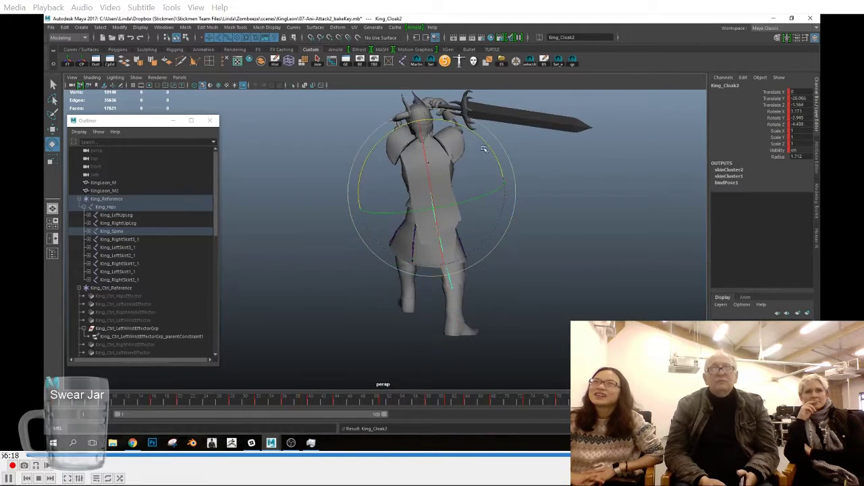
key(Down)
key(Down)
mouse_move(560, 401)
mouse_down()
mouse_move(324, 403)
mouse_move(563, 394)
mouse_up()
drag(403, 414, 702, 403)
key(alt+v)
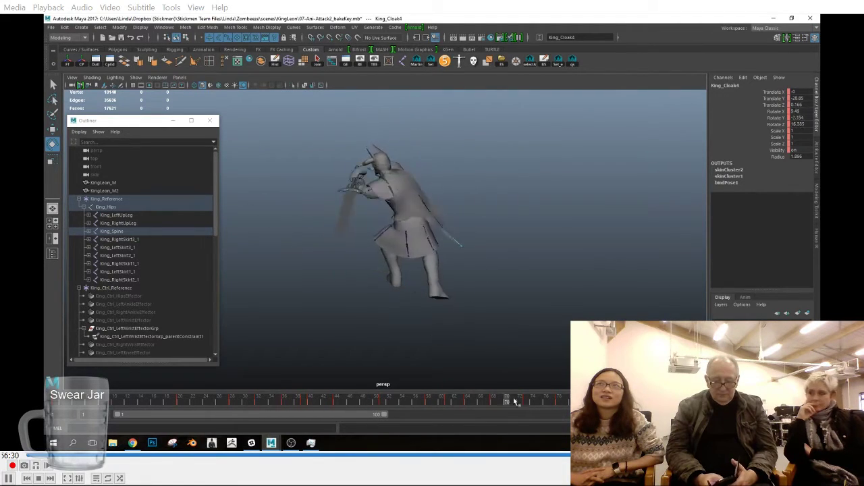
drag(356, 413, 480, 405)
drag(212, 407, 575, 403)
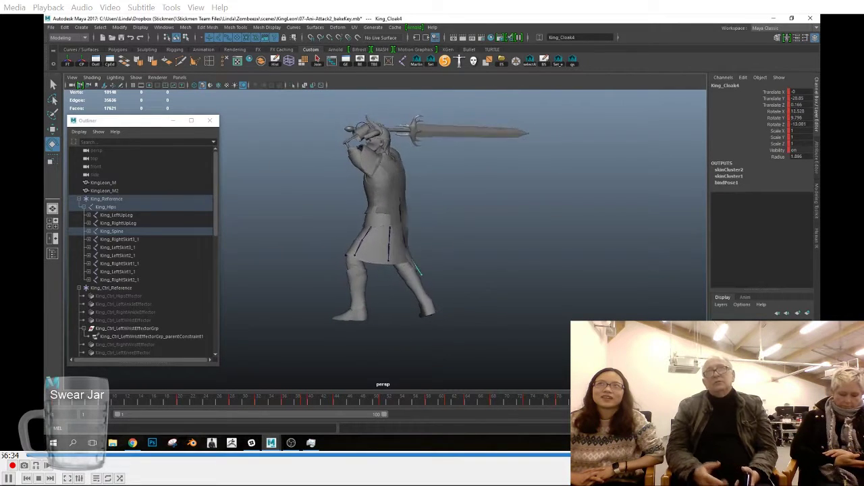
Step: Examine the upper cloak joints from the side and from behind between frame 29 and the overhead sword pose
scroll(513, 331, up, 4)
alt+drag(523, 328, 500, 326)
key(Up)
drag(576, 403, 638, 404)
scroll(598, 318, down, 3)
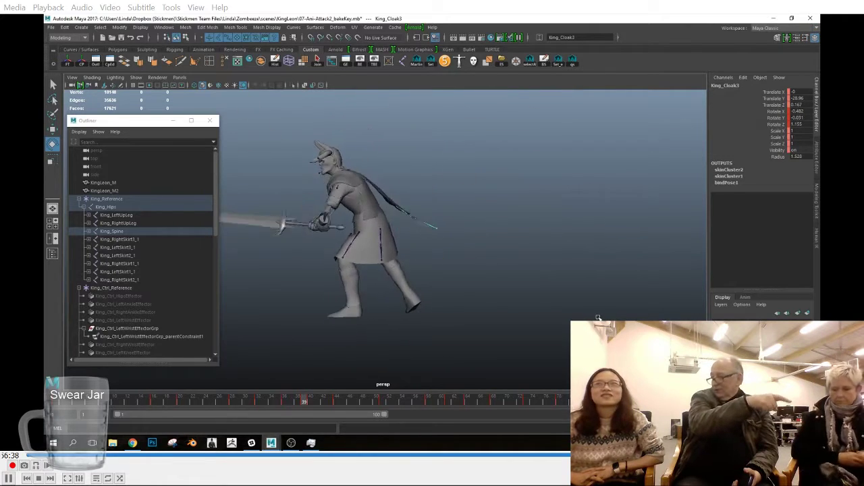
alt+drag(561, 332, 499, 350)
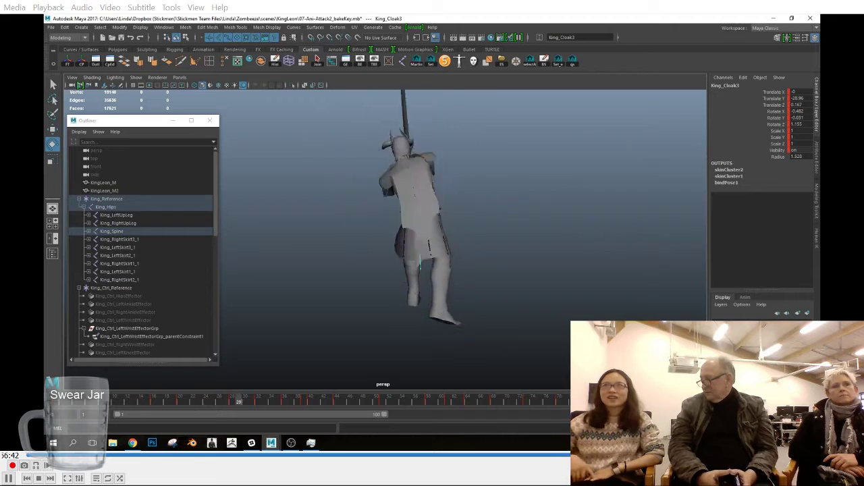
click(778, 400)
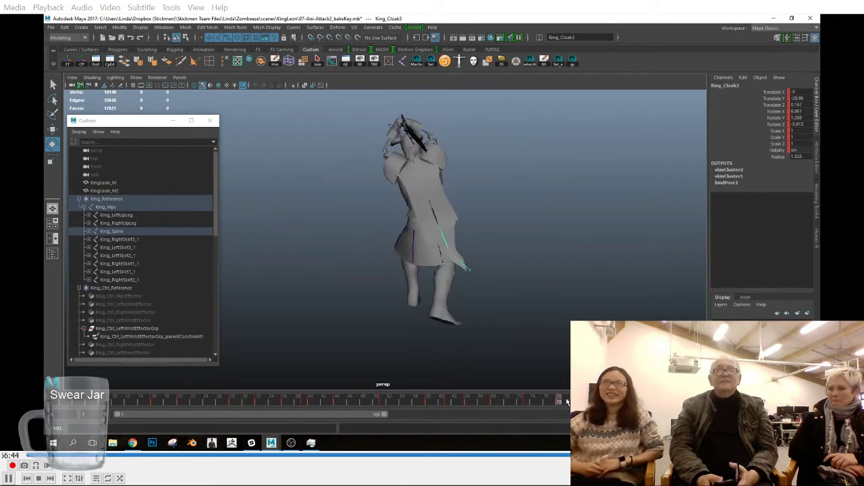
key(Up)
key(Up)
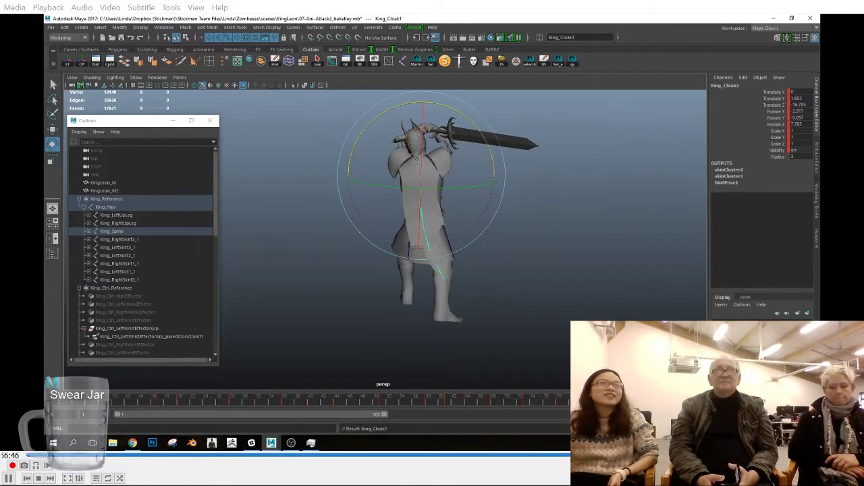
drag(537, 403, 553, 402)
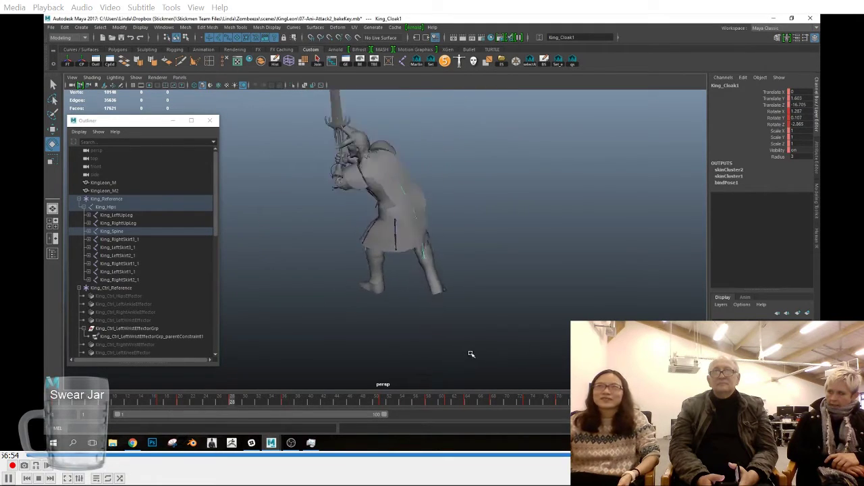
Step: Review the cloak around frames 70 to 73 with King_Cloak2 selected, then play back the attack from farther away
alt+drag(474, 353, 487, 333)
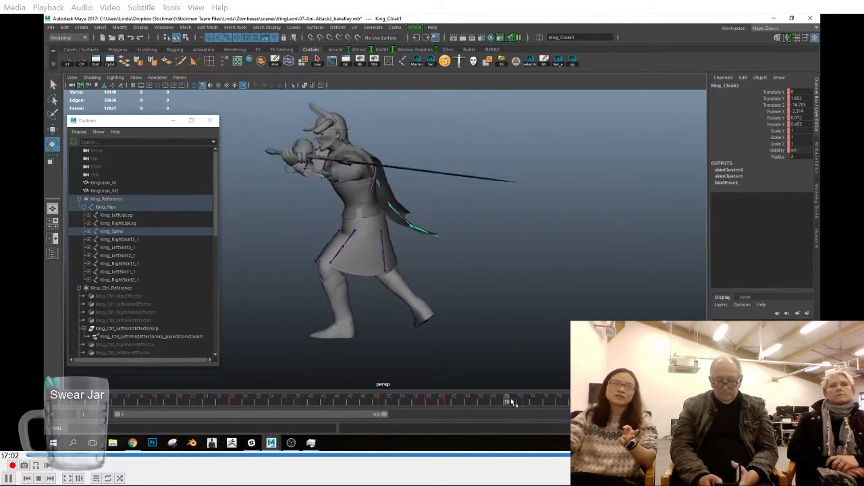
drag(524, 401, 527, 401)
click(449, 286)
click(393, 187)
drag(475, 401, 665, 403)
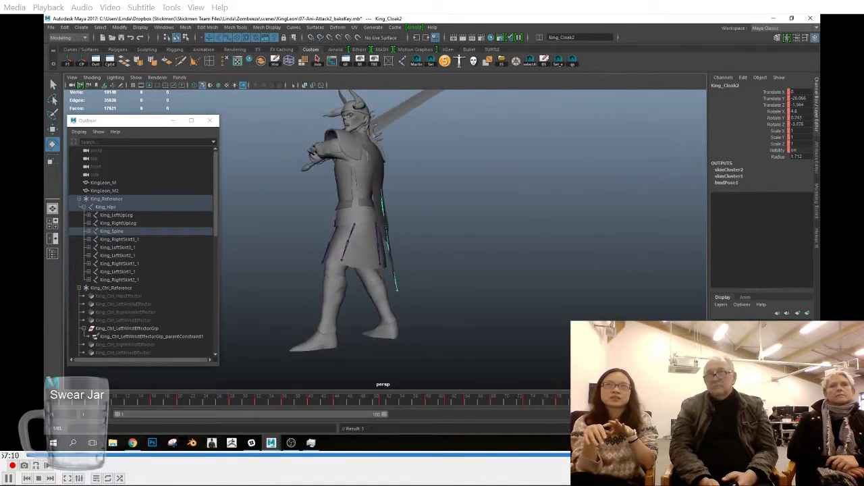
scroll(385, 236, down, 5)
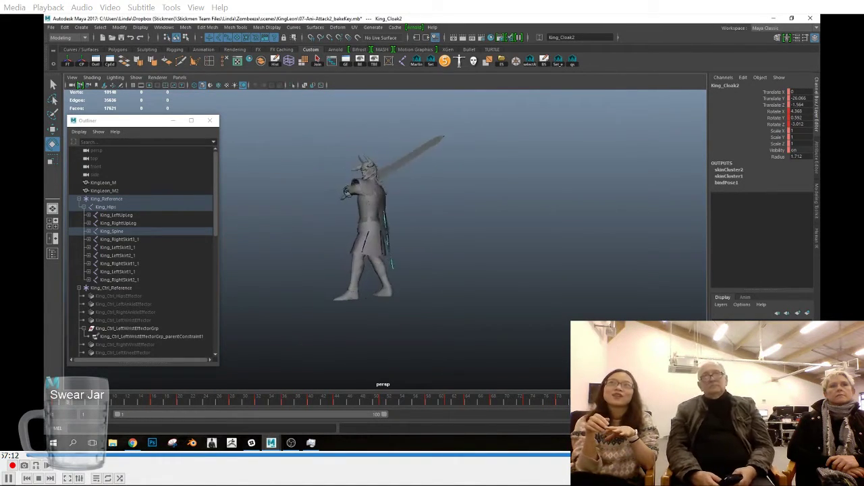
key(Escape)
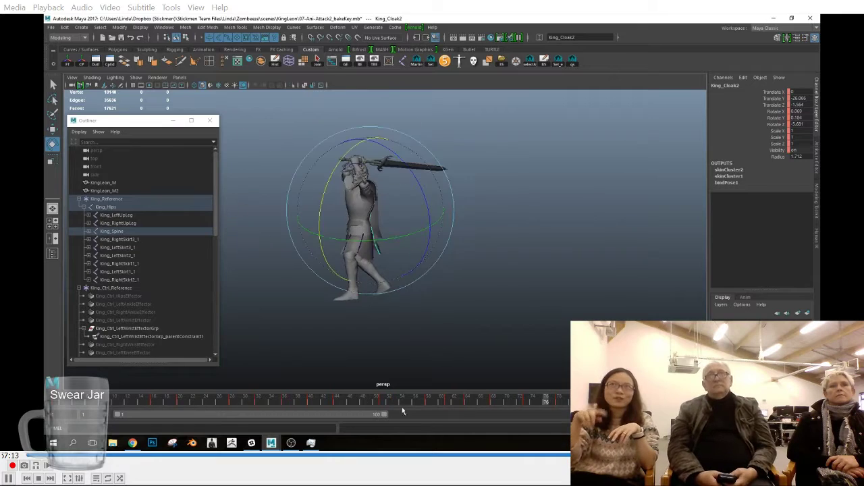
drag(187, 406, 196, 407)
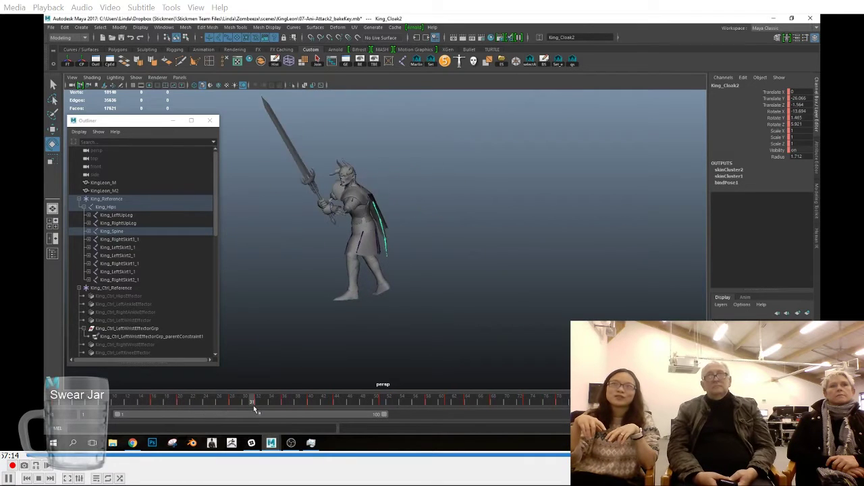
drag(254, 405, 283, 403)
key(alt+v)
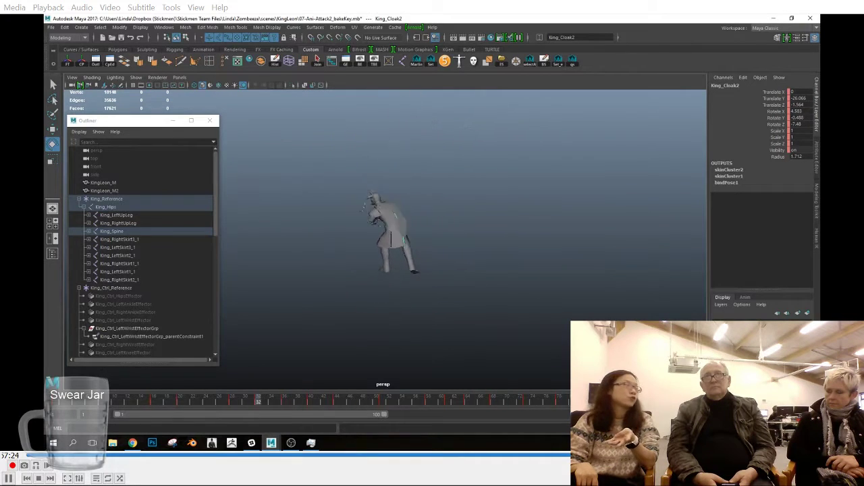
key(Escape)
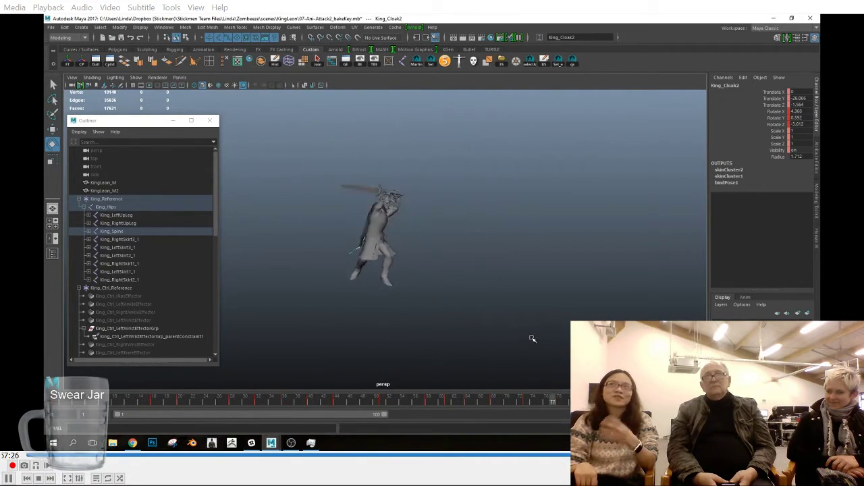
Step: Hide the joints in the perspective viewport
click(142, 80)
click(168, 153)
click(138, 79)
click(169, 153)
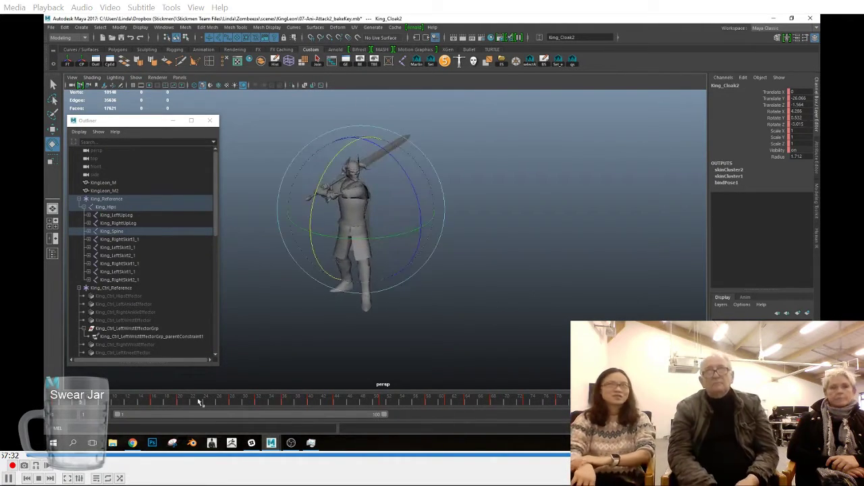
Step: Play back and scrub the attack from the front with the skeleton hidden
key(space)
drag(514, 302, 515, 322)
drag(434, 404, 587, 403)
key(alt+v)
key(space)
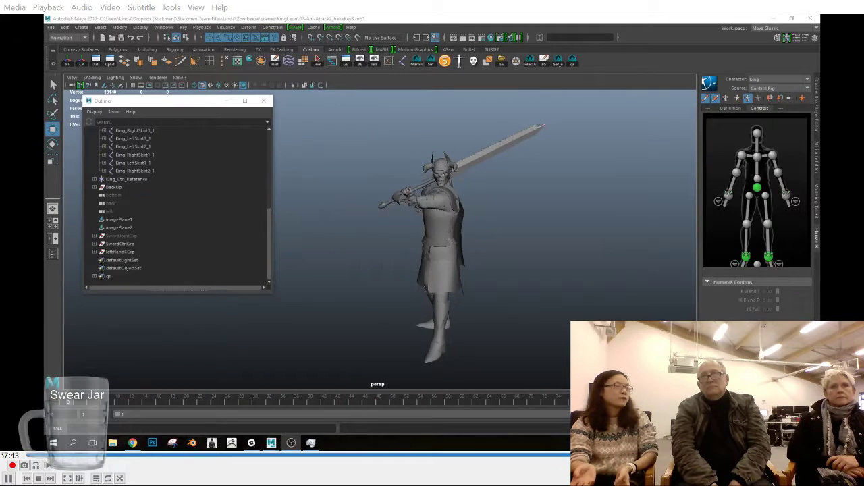
key(alt+v)
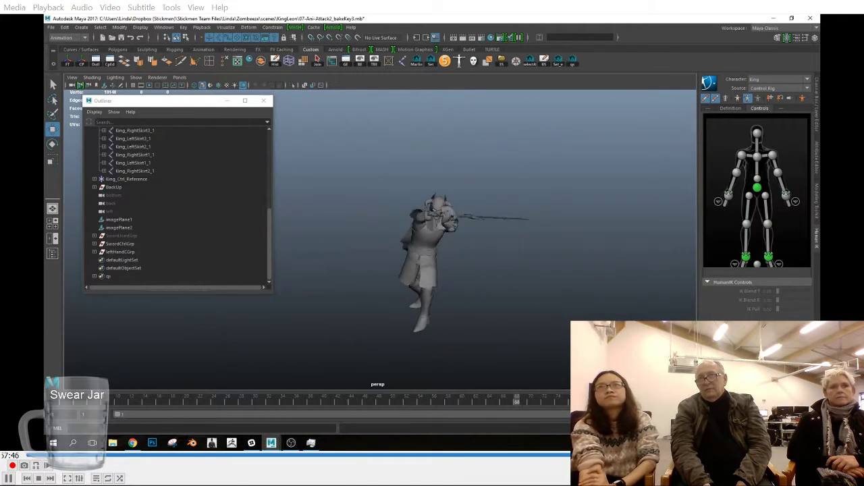
Step: Switch to the 07-Ani-Attack2_bakeKey3 scene, close its Outliner and examine the character's sword pose up close
click(264, 100)
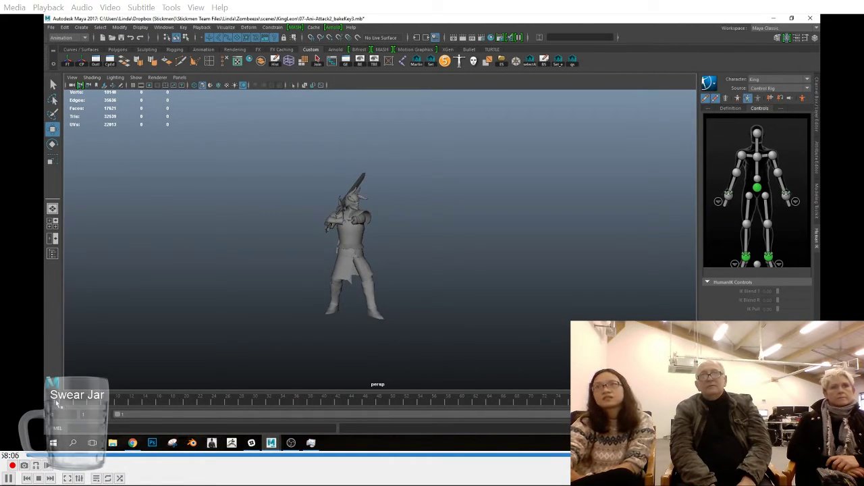
alt+right_drag(425, 306, 558, 337)
alt+middle_drag(483, 332, 498, 274)
alt+right_drag(453, 298, 335, 297)
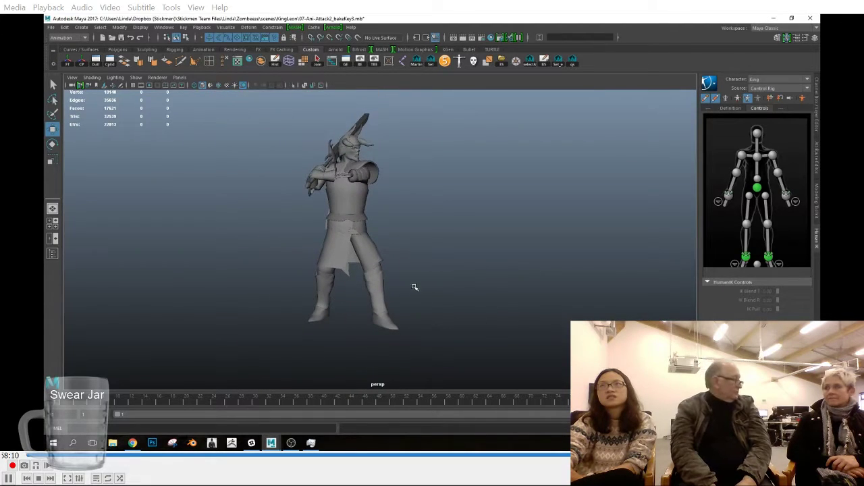
Step: Turn on joint display in the perspective viewport, with the character's skirt and legs in close view
alt+middle_drag(414, 285, 417, 309)
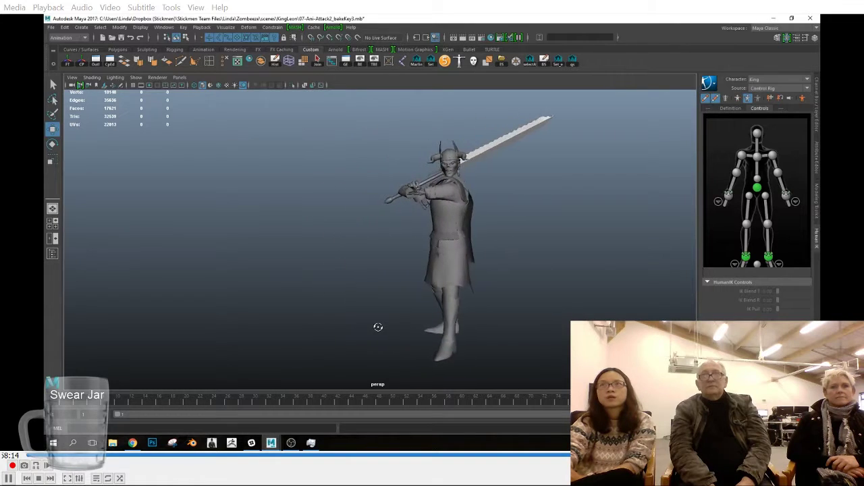
alt+right_drag(307, 307, 331, 332)
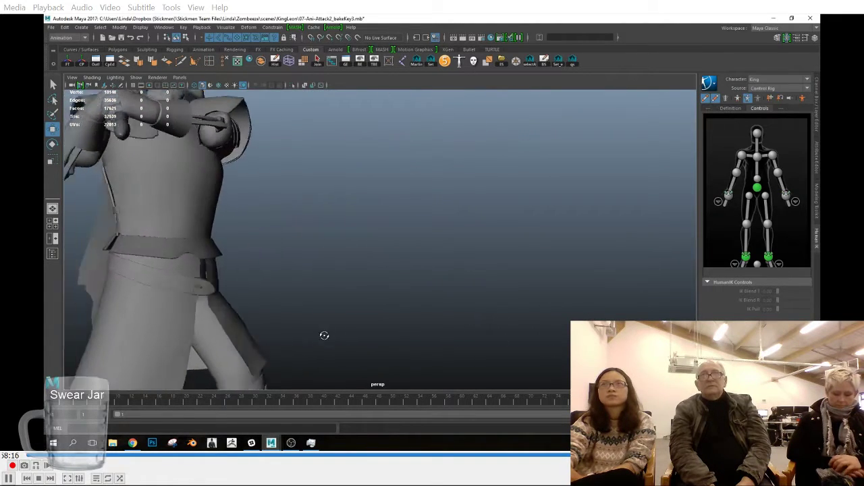
alt+drag(330, 332, 297, 338)
alt+middle_drag(369, 318, 376, 298)
alt+right_drag(300, 152, 625, 310)
click(138, 81)
click(167, 202)
Step: Select the skirt joint King_LeftSkirt1_1 over the left thigh and its child King_LeftSkirt1_2, checking both with the Rotate tool
click(301, 267)
alt+drag(494, 303, 424, 286)
click(290, 285)
alt+drag(267, 278, 337, 315)
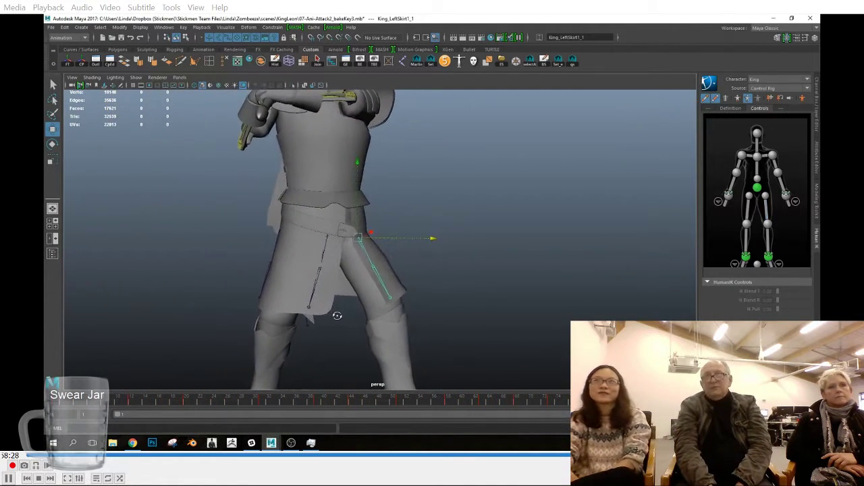
key(e)
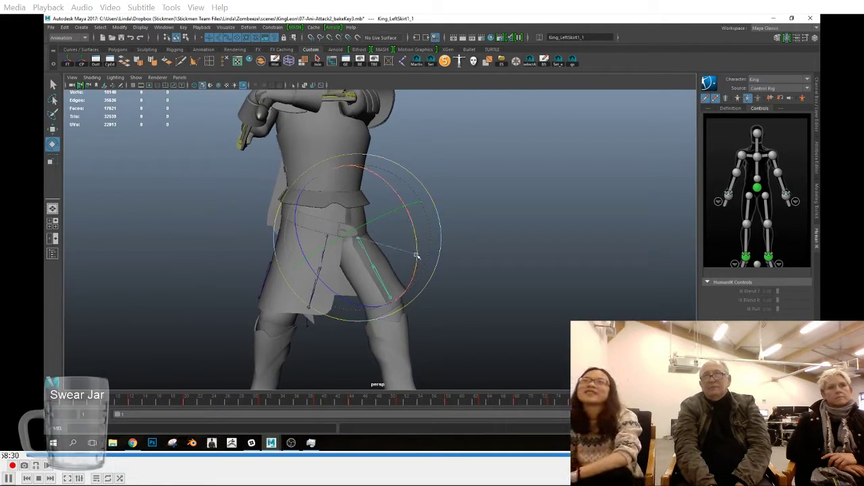
key(Down)
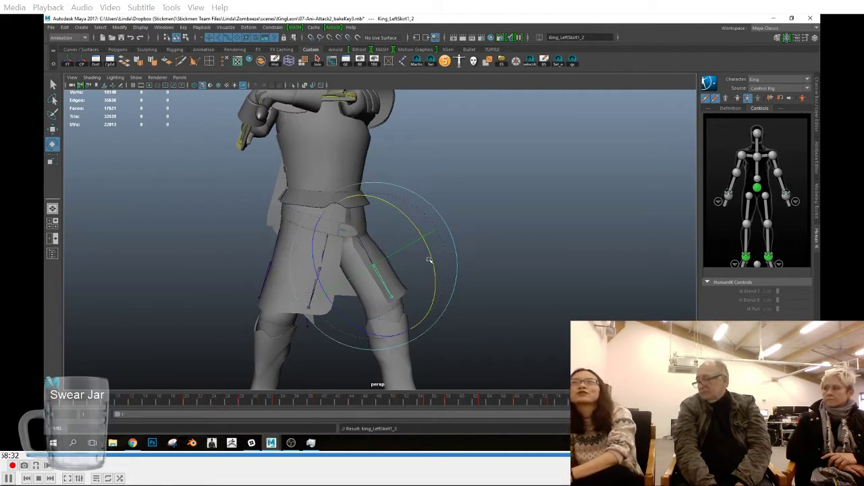
key(q)
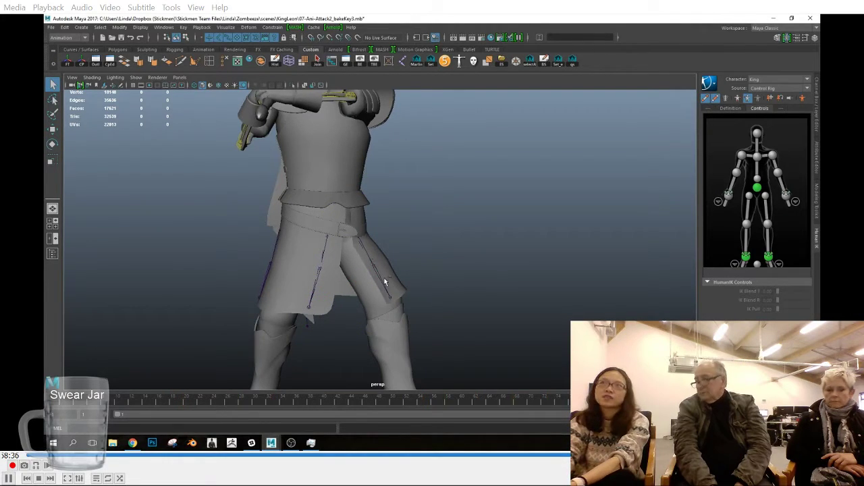
key(e)
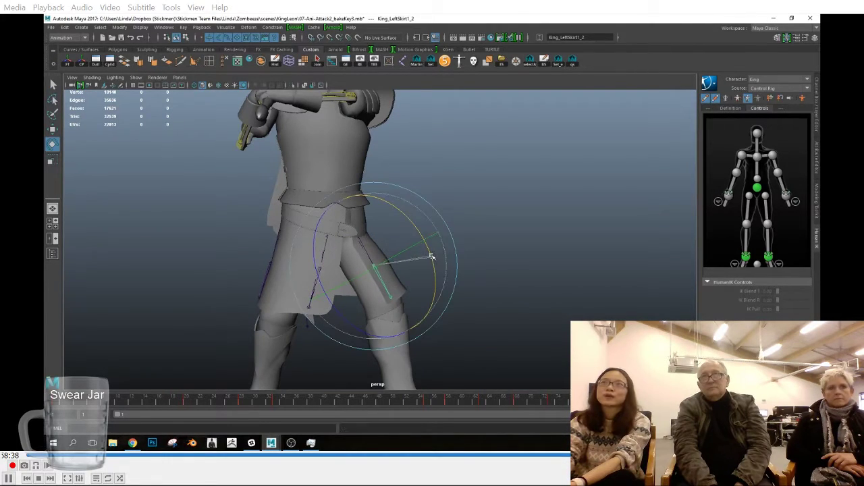
key(q)
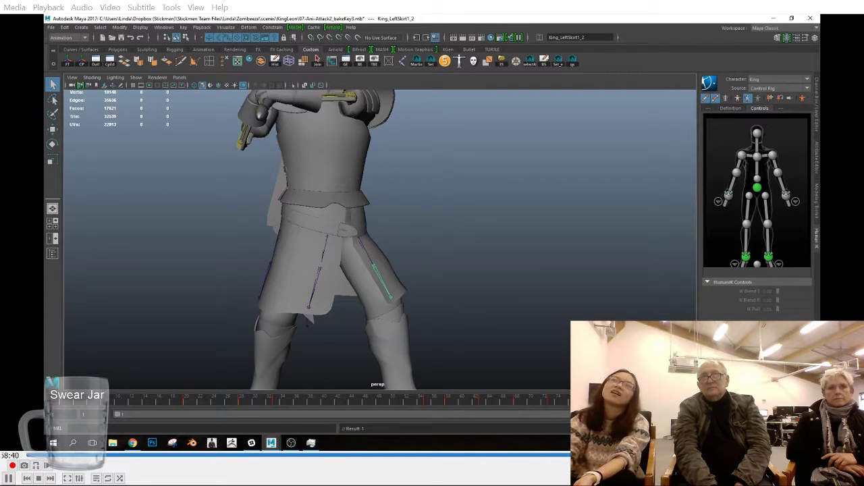
Step: Copy the key of King_LeftSkirt1_2 from the end of the timeline and paste it at the first frame
right_click(704, 399)
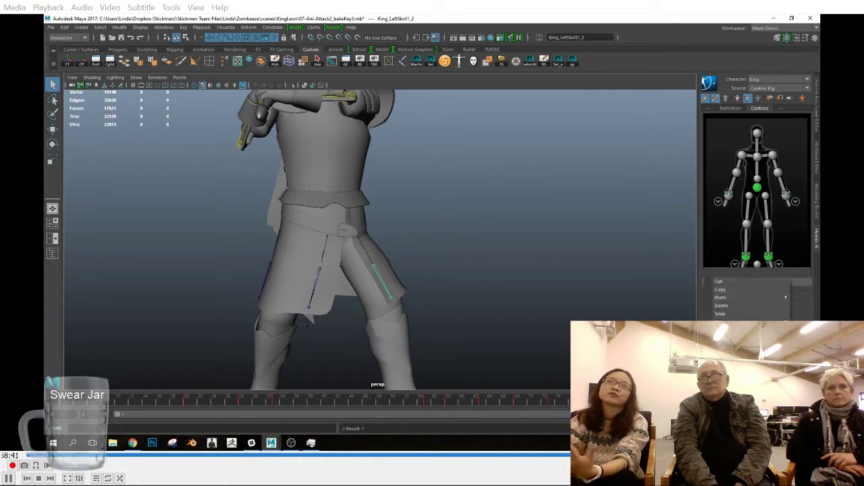
click(718, 291)
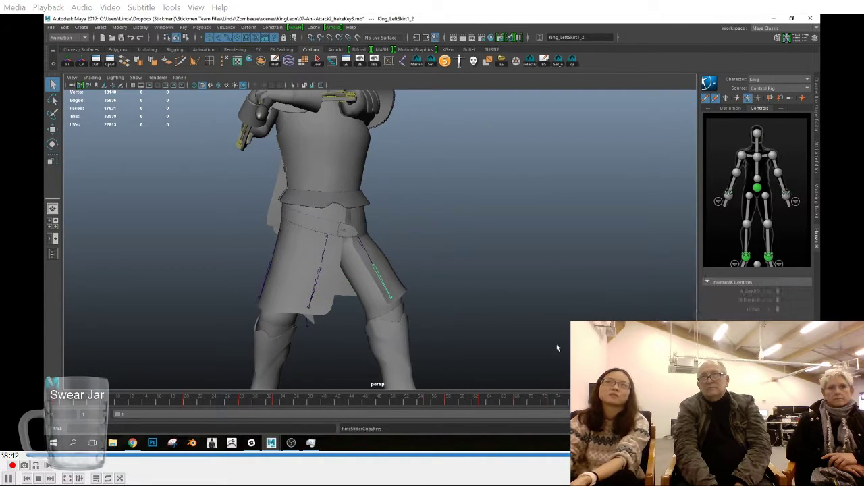
right_click(60, 403)
mouse_move(106, 298)
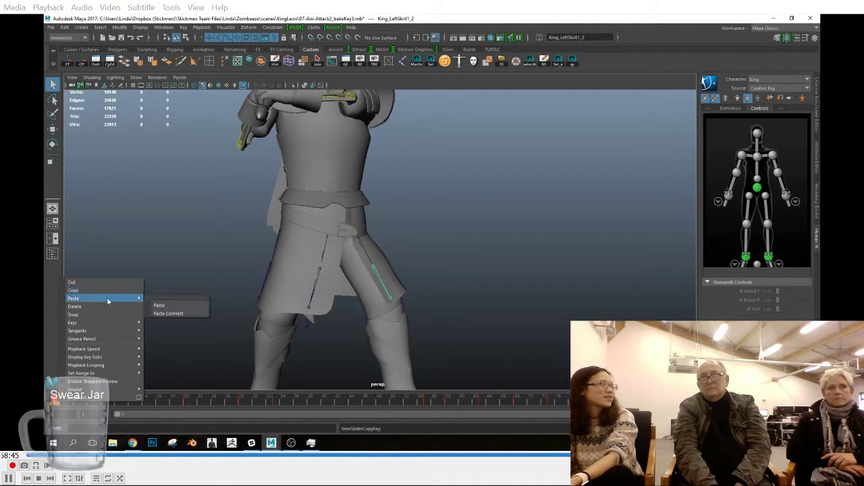
click(168, 305)
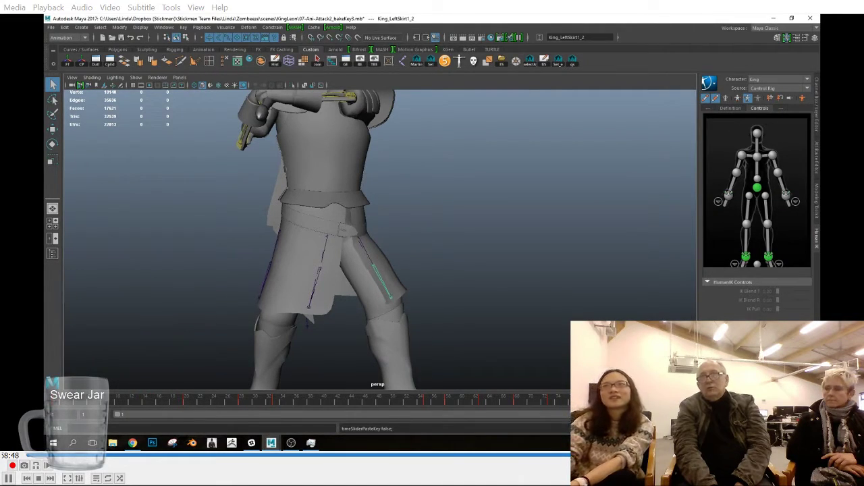
Step: Copy the end key of the parent joint King_LeftSkirt1_1 and paste it at the first frame
key(Up)
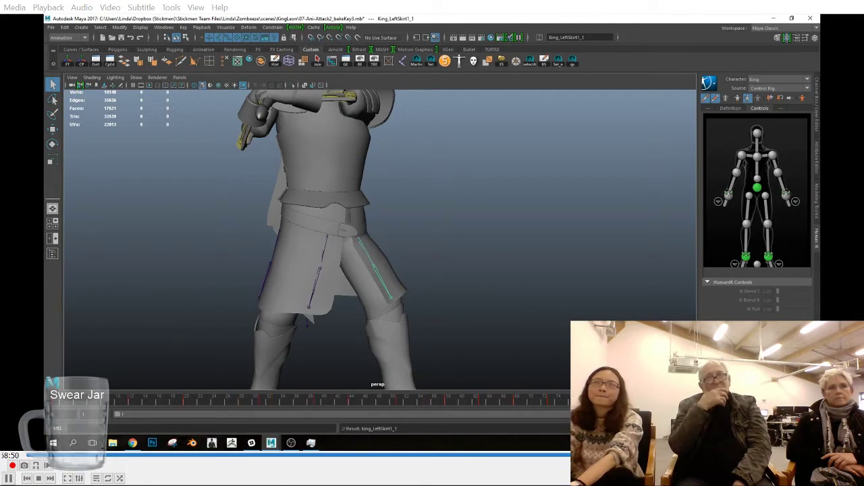
right_click(708, 400)
click(721, 291)
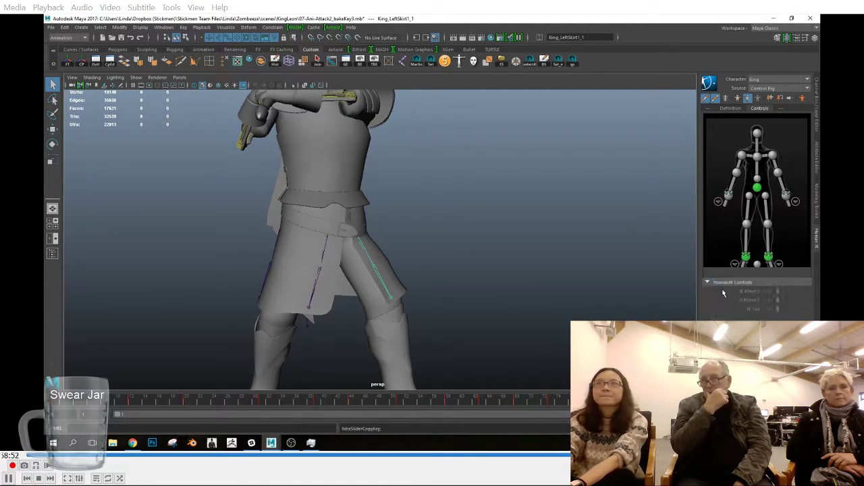
right_click(56, 402)
mouse_move(101, 295)
click(159, 303)
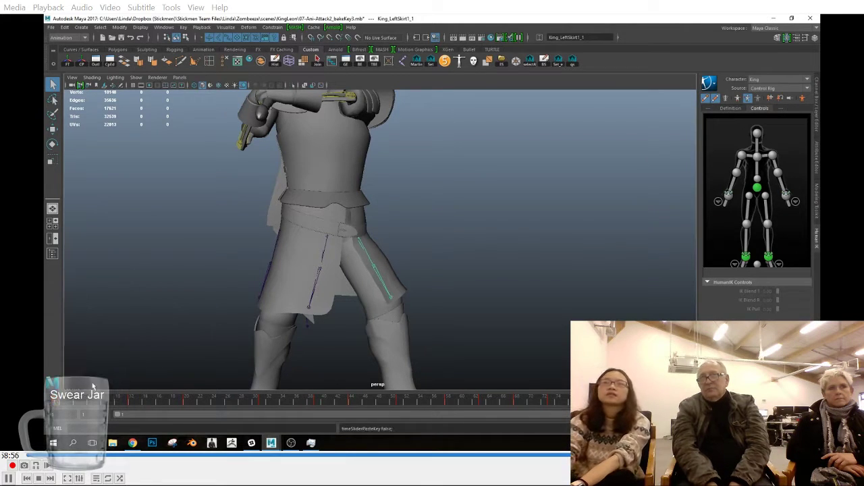
Step: Scrub through the attack, clear the selection and hide the joints with the whole character in view
drag(62, 402, 695, 409)
click(473, 313)
alt+right_drag(466, 314, 303, 309)
alt+drag(338, 318, 574, 354)
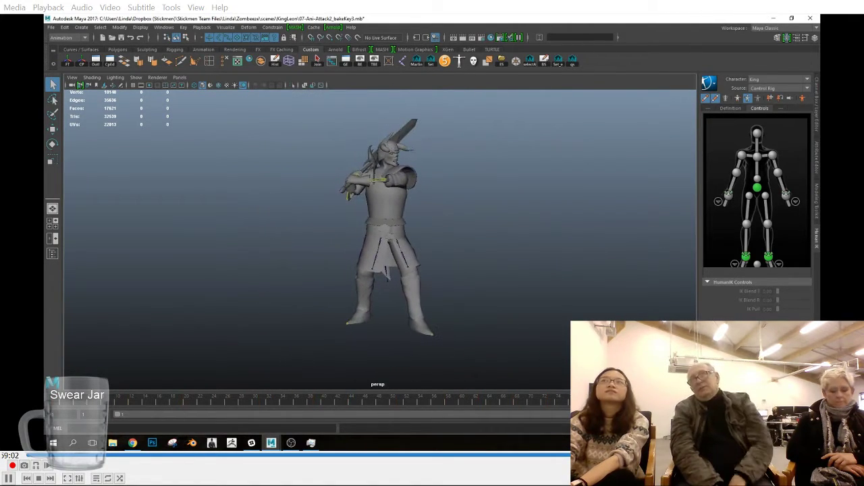
click(136, 77)
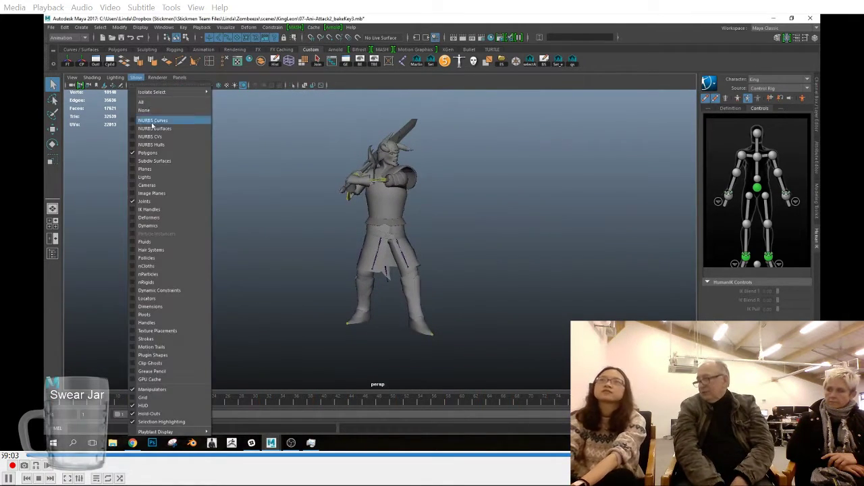
click(165, 206)
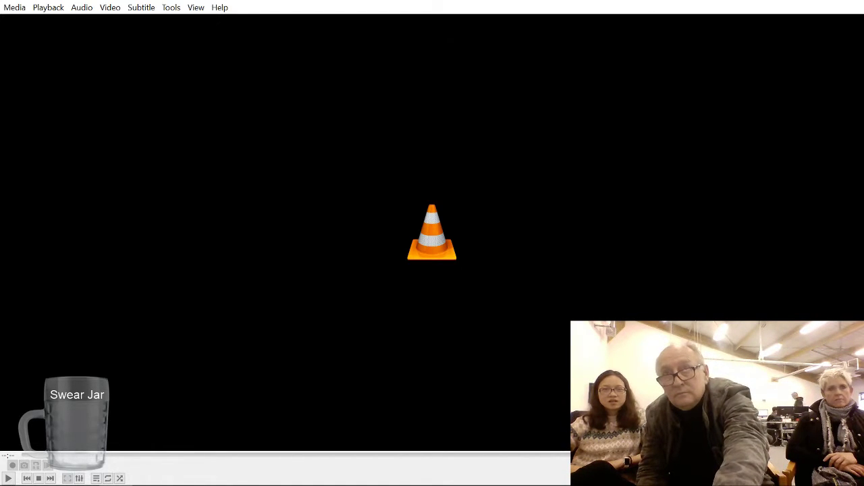
Step: Switch to VLC, restart the session recording and skip forward through the skirt and cloak animation work
key(space)
drag(29, 455, 549, 455)
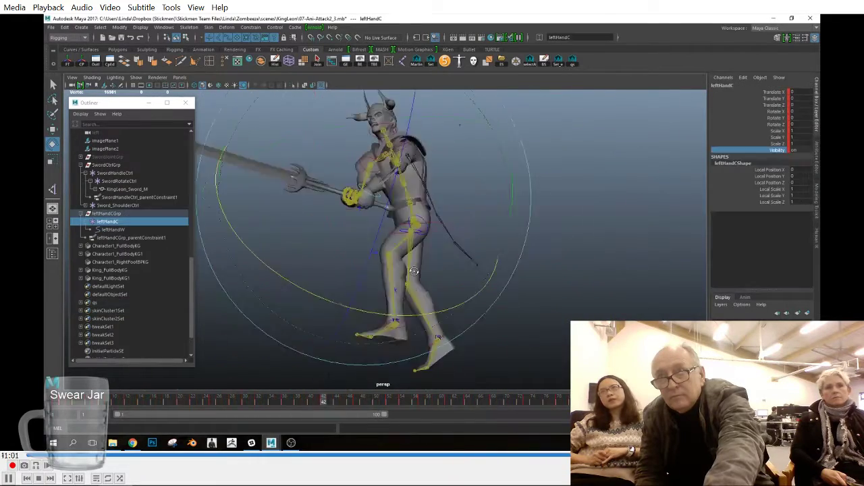
key(Right)
key(Right)
key(Right)
key(Right)
key(Right)
key(Right)
key(Right)
key(Right)
key(Right)
key(Right)
key(Right)
key(Right)
key(Right)
key(Right)
key(Right)
key(Right)
key(Right)
key(Right)
key(Right)
key(Right)
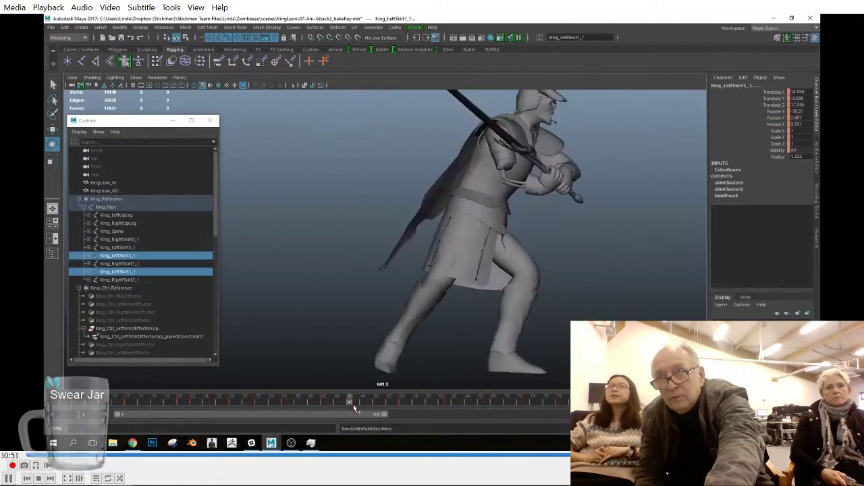
key(Right)
key(Right)
key(Right)
key(Right)
key(Right)
key(Right)
key(Right)
key(Right)
key(Right)
key(Right)
key(Right)
key(Right)
key(Right)
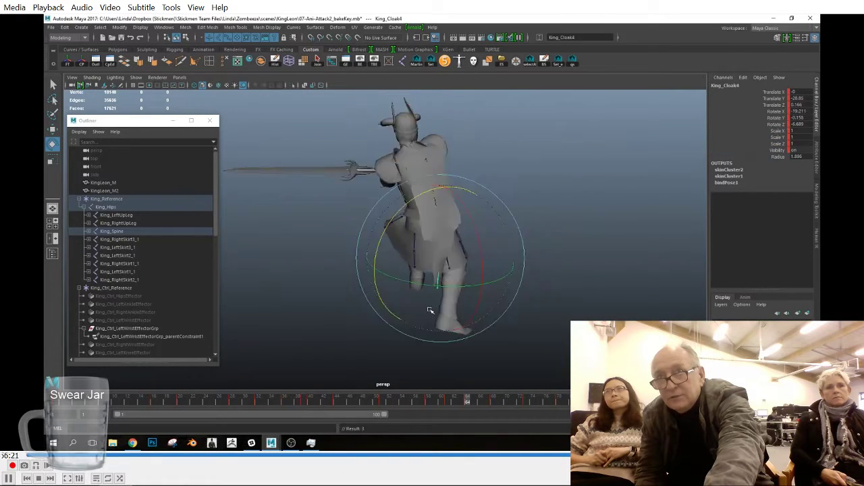